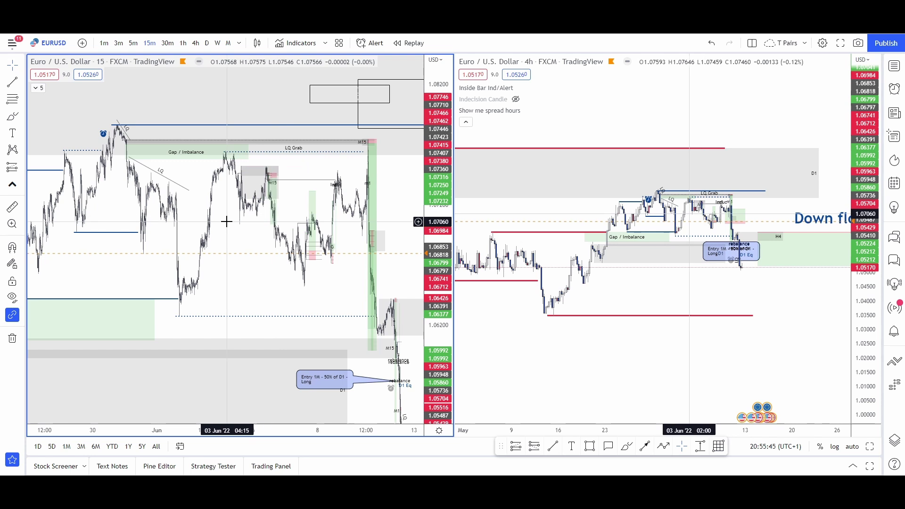
Examine the EURUSD 4-hour price structure from the April decline through the May low to the rally into the D1 zone
left_click_drag(227, 222, 243, 258)
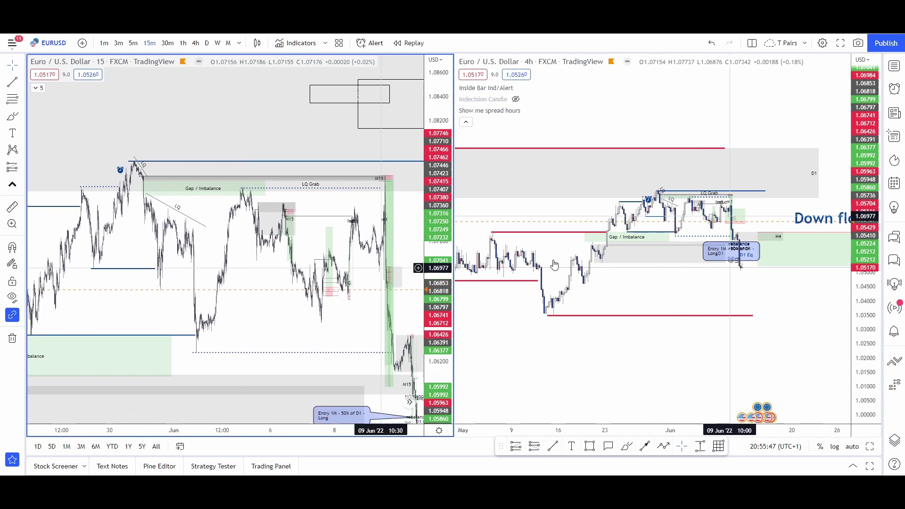
mouse_move(632, 274)
left_mouse_down()
mouse_move(669, 276)
mouse_move(647, 283)
left_mouse_up()
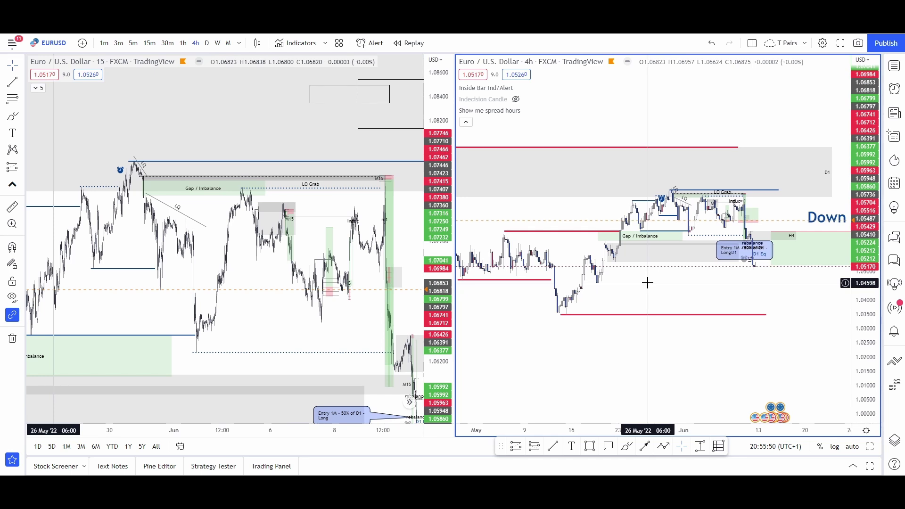
scroll(647, 283, "down", 3)
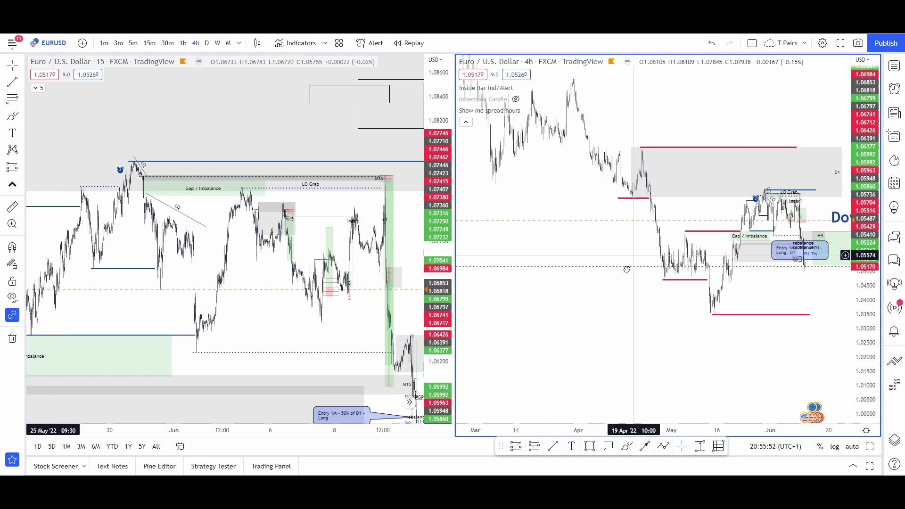
scroll(701, 348, "up", 3)
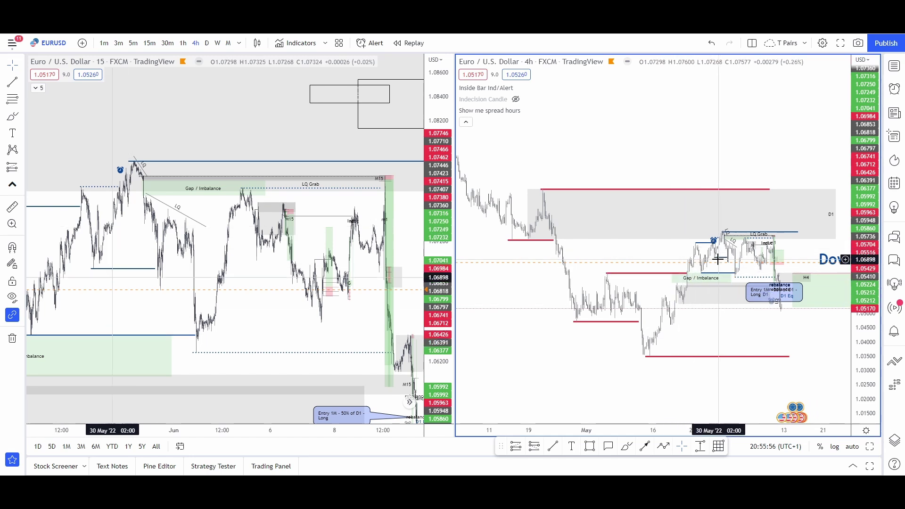
scroll(660, 292, "down", 2)
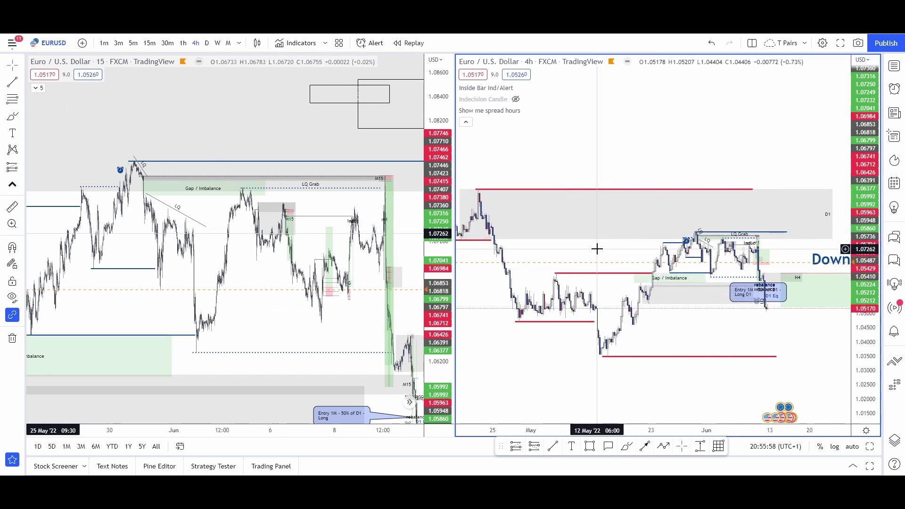
left_click_drag(605, 256, 633, 273)
scroll(617, 264, "down", 1)
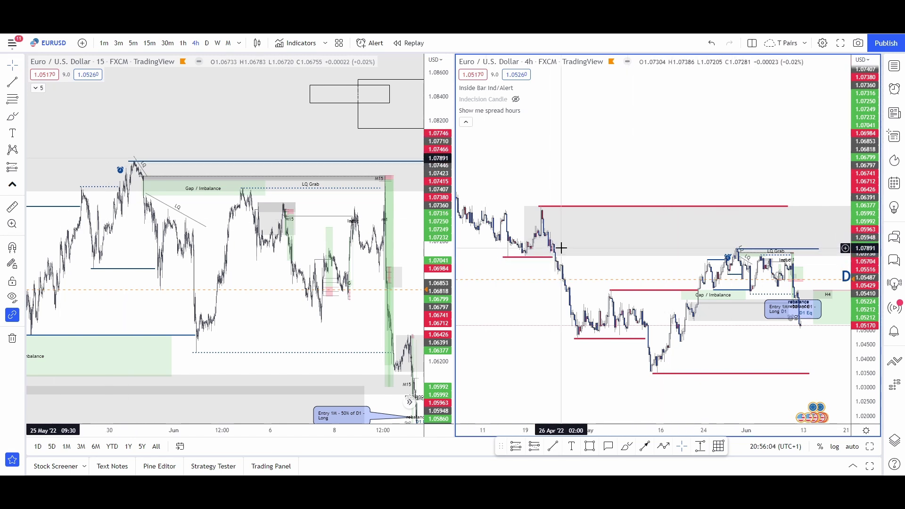
left_click(539, 241)
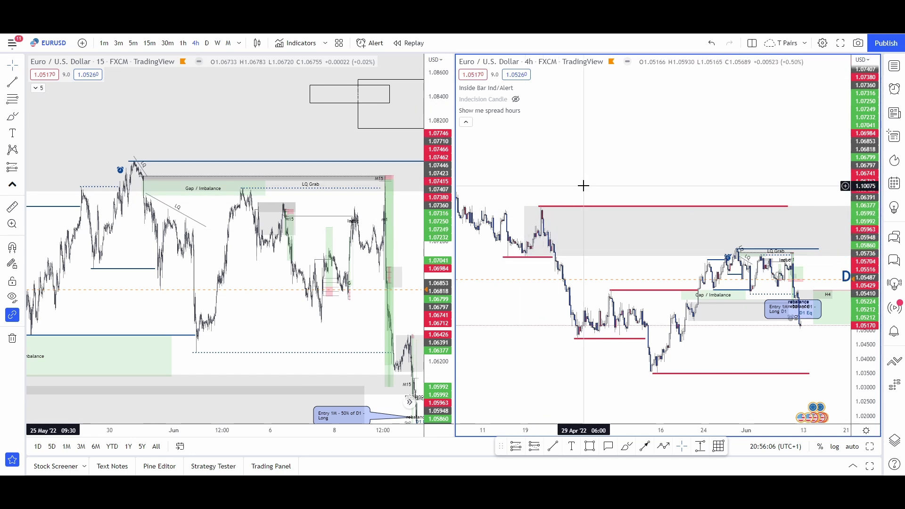
left_click_drag(581, 185, 554, 184)
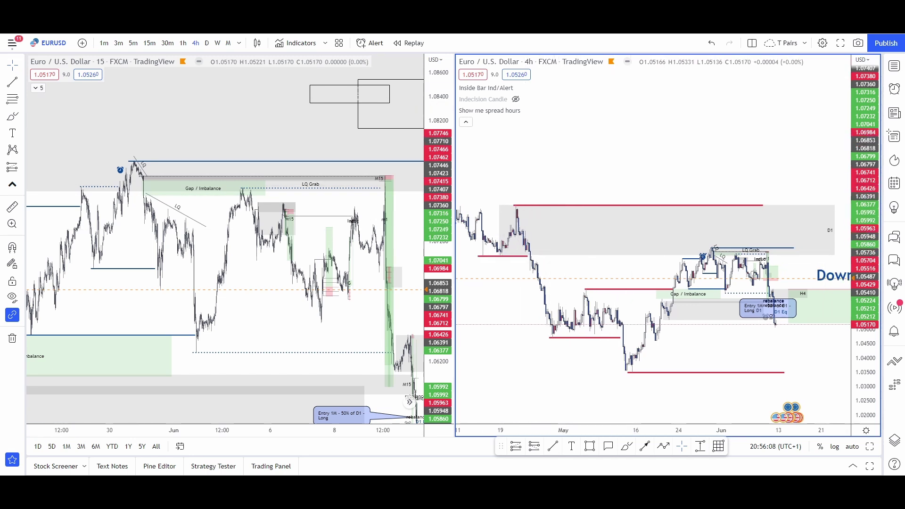
Switch the 4-hour chart to the daily timeframe and examine the D1 zone and the late-May price action inside it
left_click(206, 43)
scroll(641, 210, "up", 5)
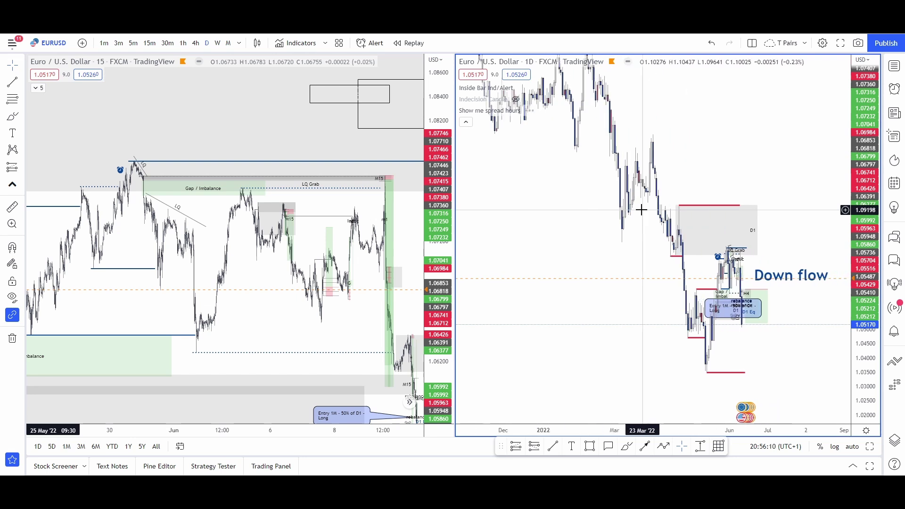
left_click_drag(669, 177, 701, 168)
scroll(701, 168, "up", 4)
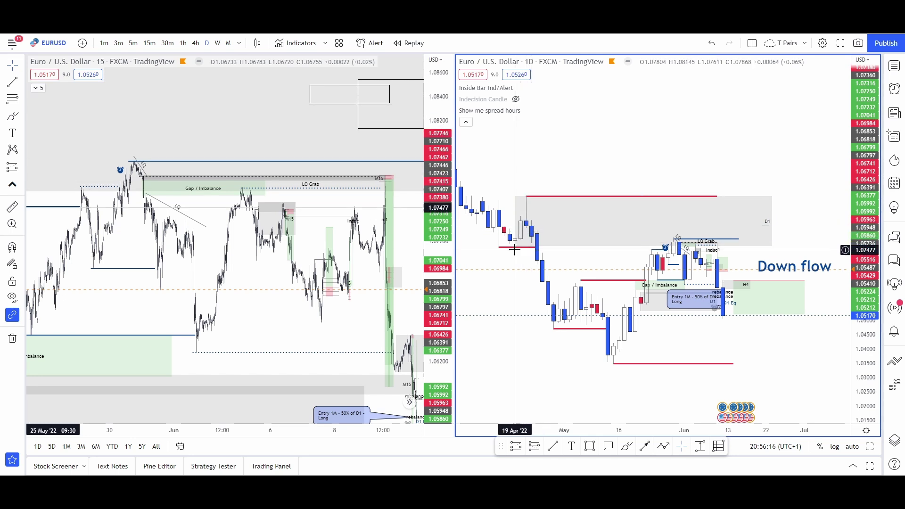
left_click_drag(589, 169, 630, 157)
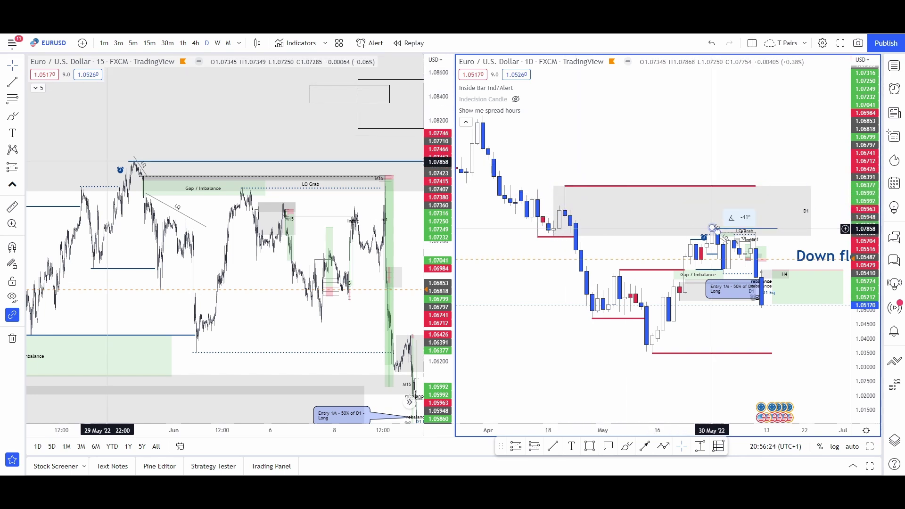
scroll(666, 262, "up", 3)
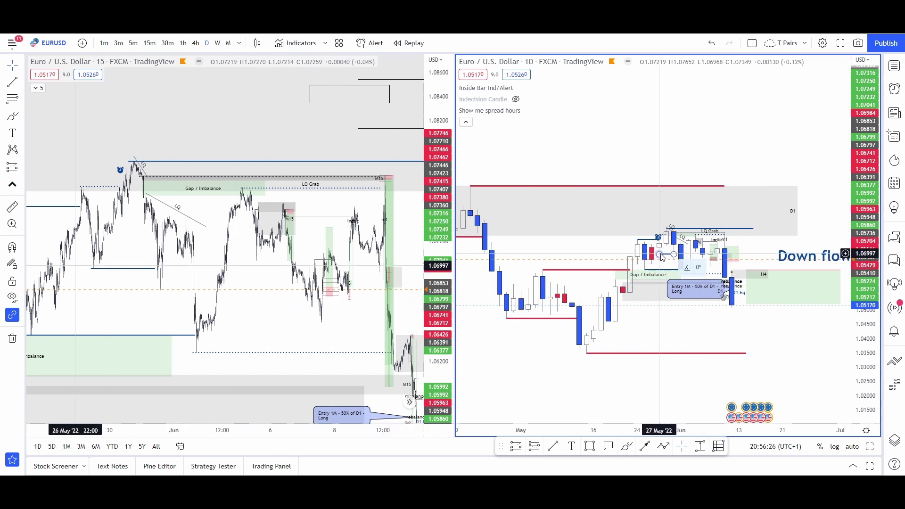
scroll(644, 228, "down", 3)
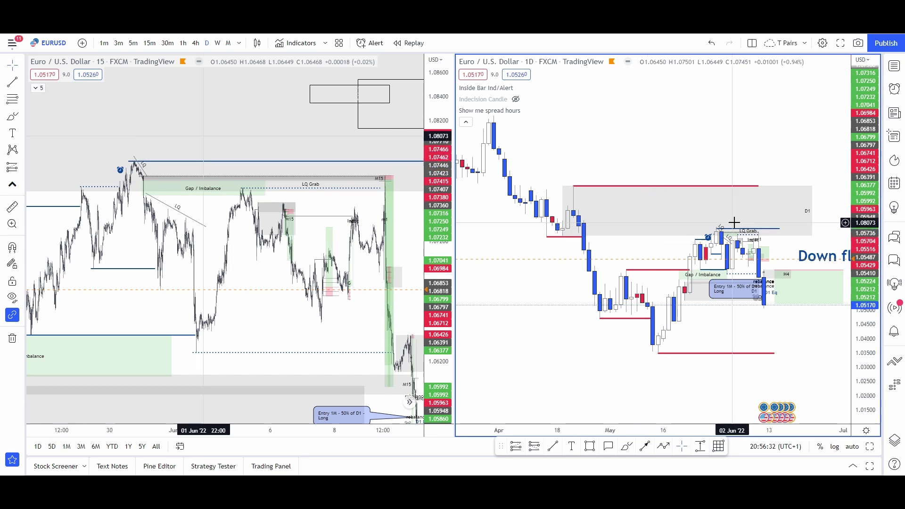
left_click_drag(644, 242, 592, 217)
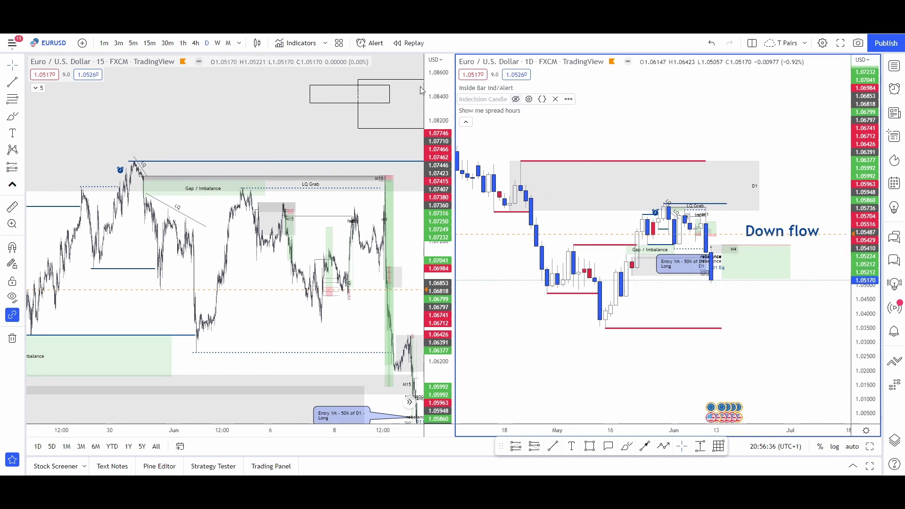
Return the daily chart to the 4-hour timeframe and examine the structure lines between the late-May high and the 1 June low
left_click(195, 44)
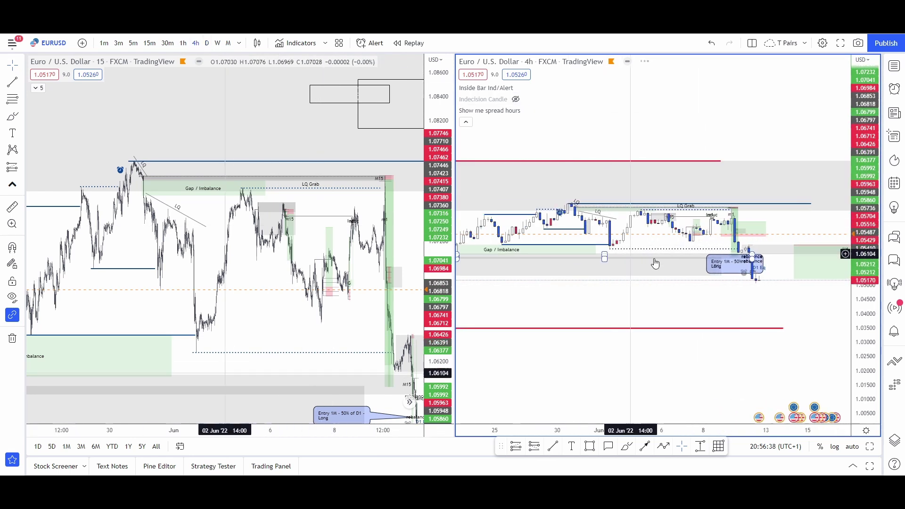
left_click_drag(867, 332, 867, 158)
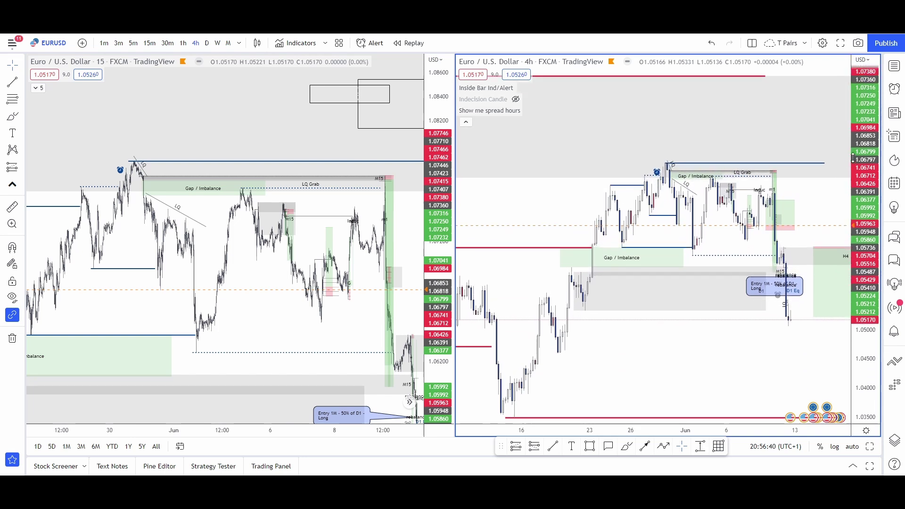
scroll(784, 227, "up", 4)
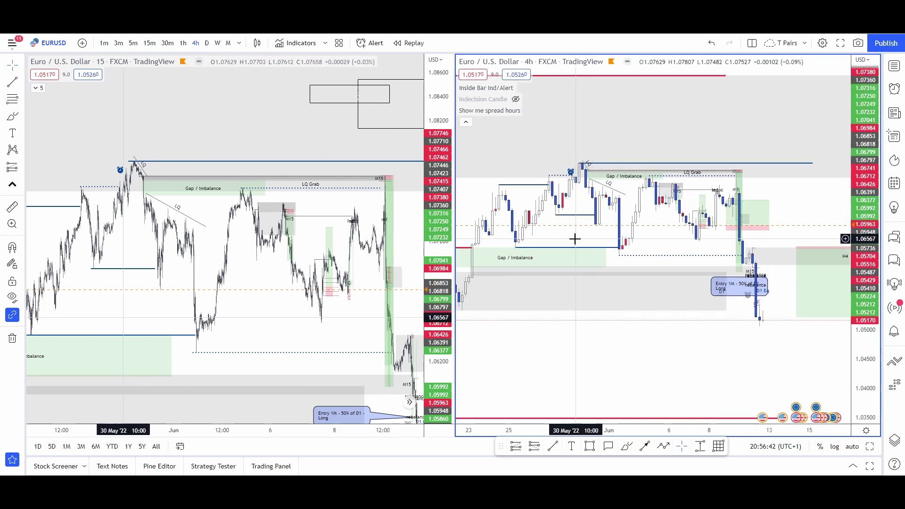
left_click_drag(649, 253, 616, 252)
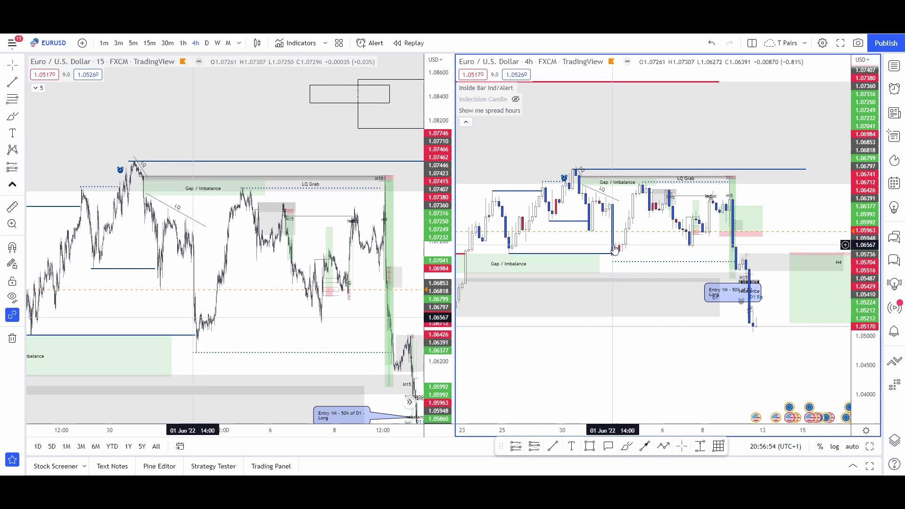
left_click_drag(613, 254, 615, 257)
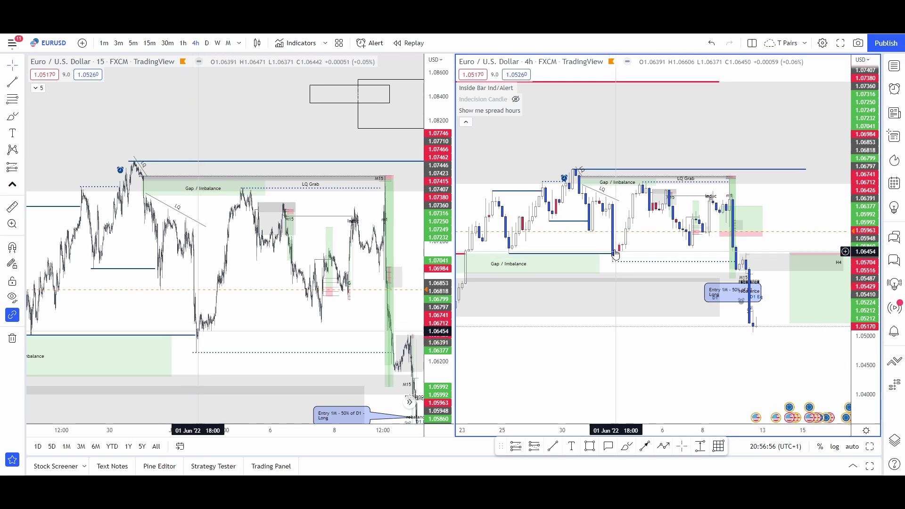
left_click(613, 254)
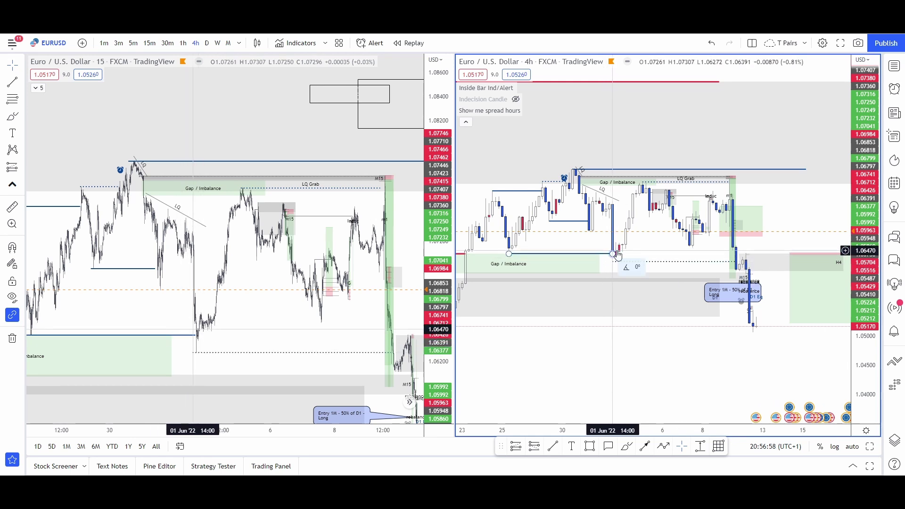
left_click_drag(642, 228, 611, 244)
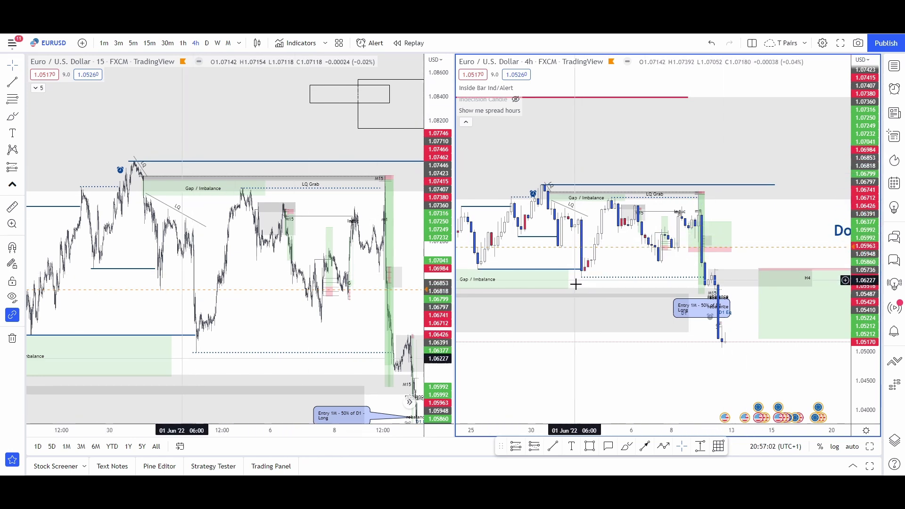
left_click_drag(620, 264, 636, 253)
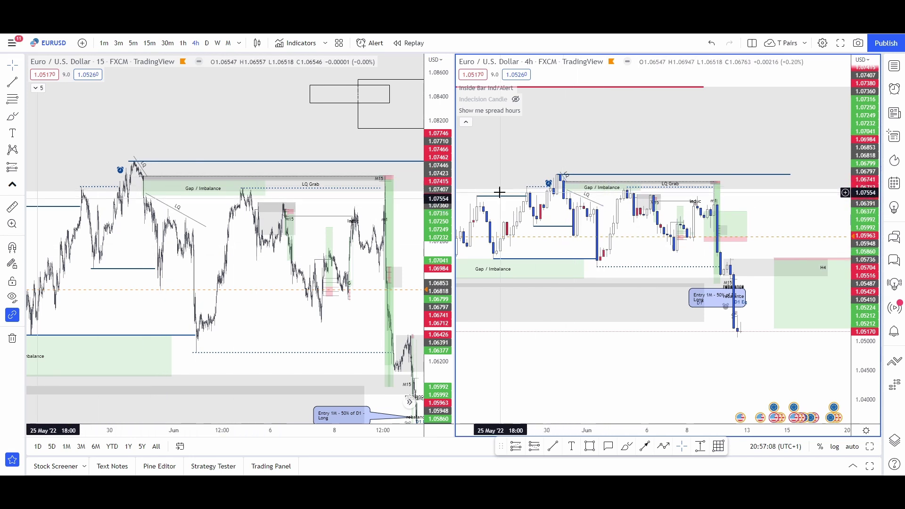
Examine the 4-hour candles around the 30 May high and the Gap / Imbalance zone just below it in close-up
left_click_drag(570, 156, 651, 167)
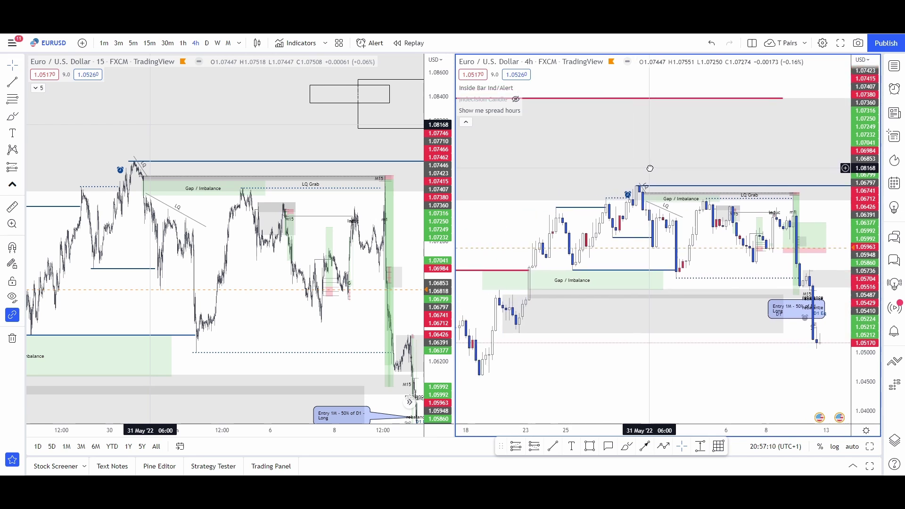
scroll(649, 170, "up", 2)
left_click_drag(865, 377, 866, 203)
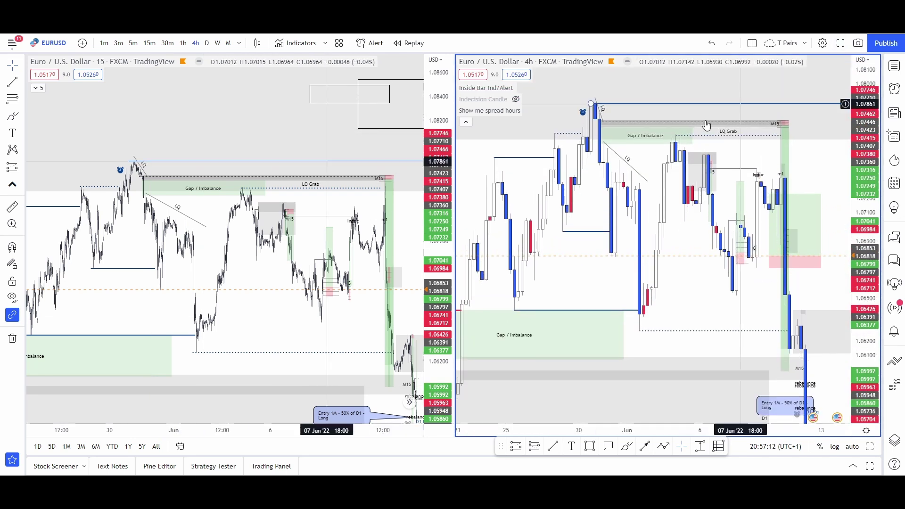
scroll(707, 126, "up", 3)
left_click_drag(591, 112, 657, 176)
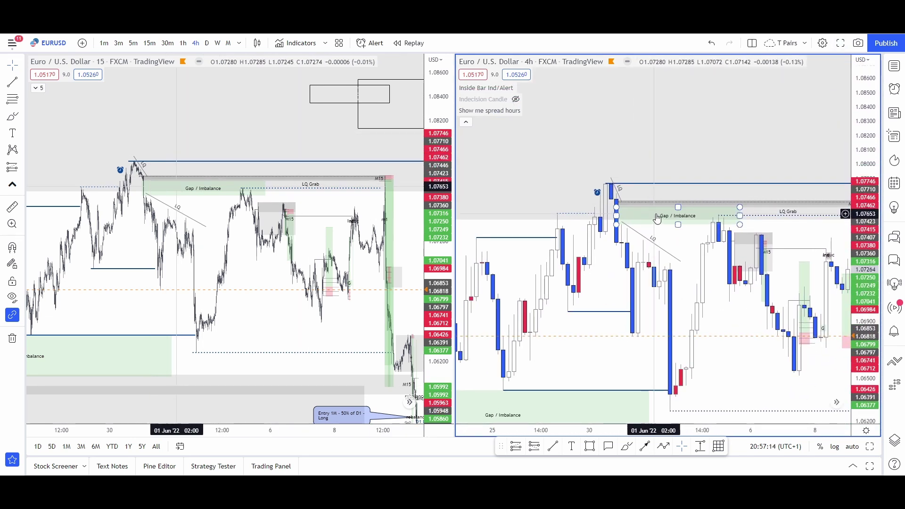
left_click(629, 229)
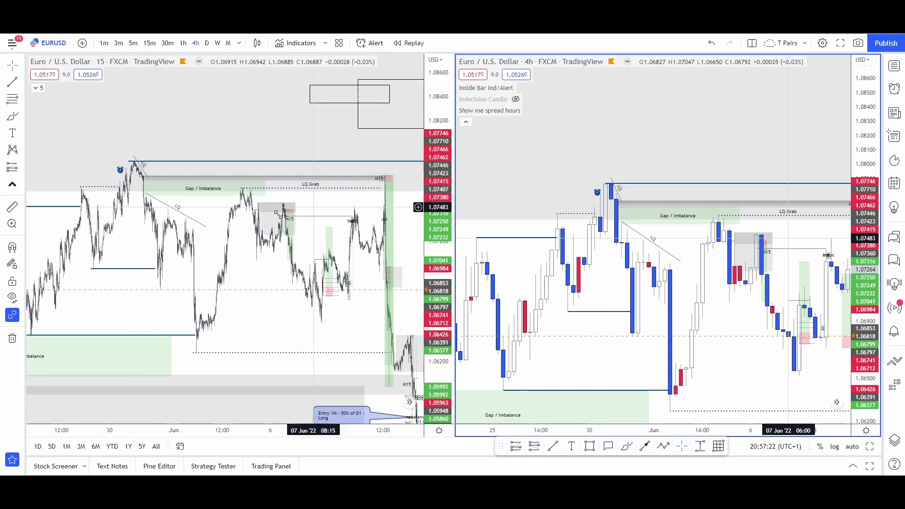
Examine the 30–31 May high on the 15-minute chart, including the LQ trendline, the grey zone and the imbalance below it
left_click_drag(217, 207, 369, 218)
scroll(296, 194, "up", 4)
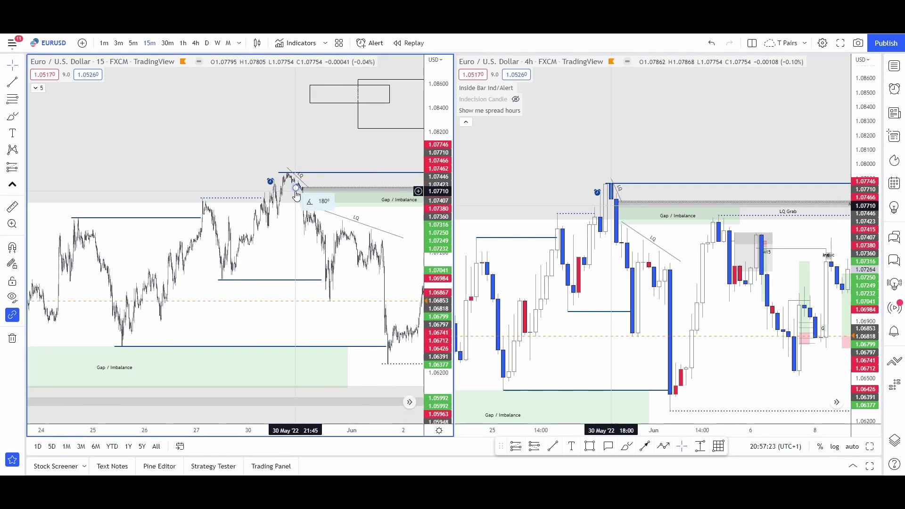
scroll(277, 176, "up", 3)
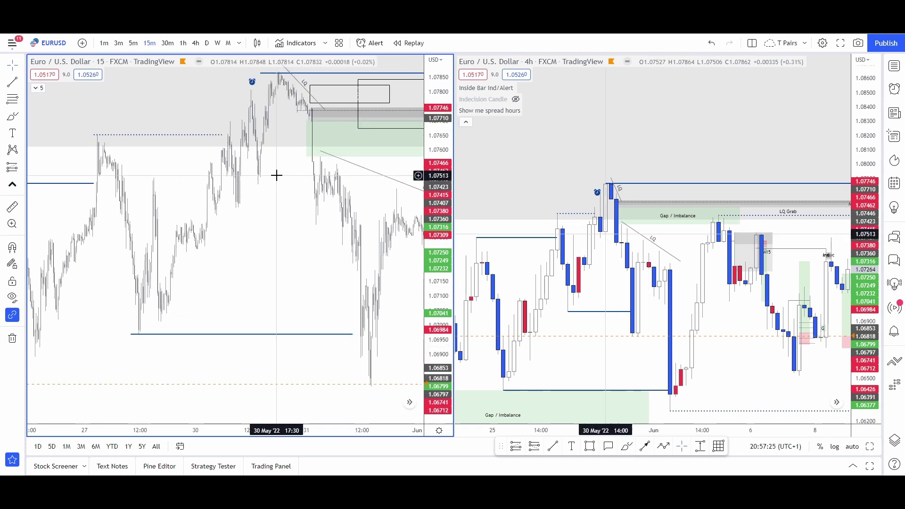
left_click_drag(276, 175, 279, 327)
scroll(293, 292, "up", 4)
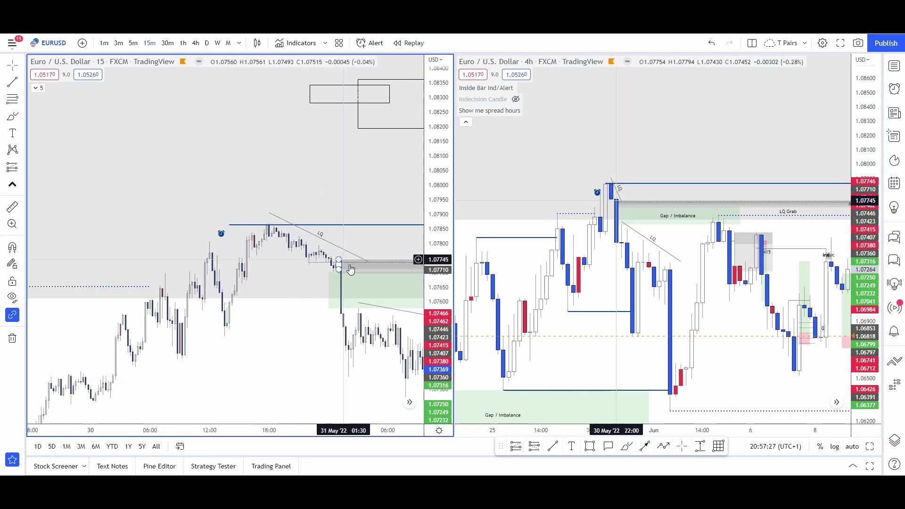
left_click_drag(321, 205, 232, 164)
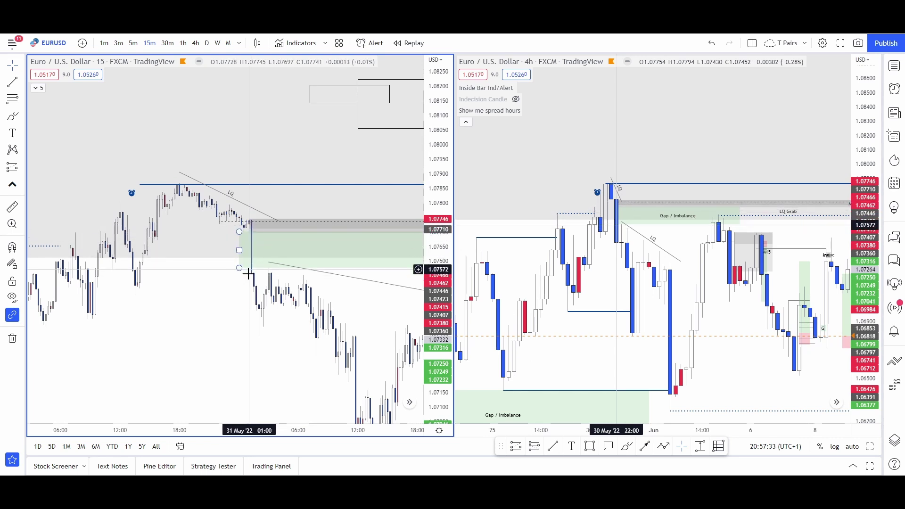
left_click(236, 301)
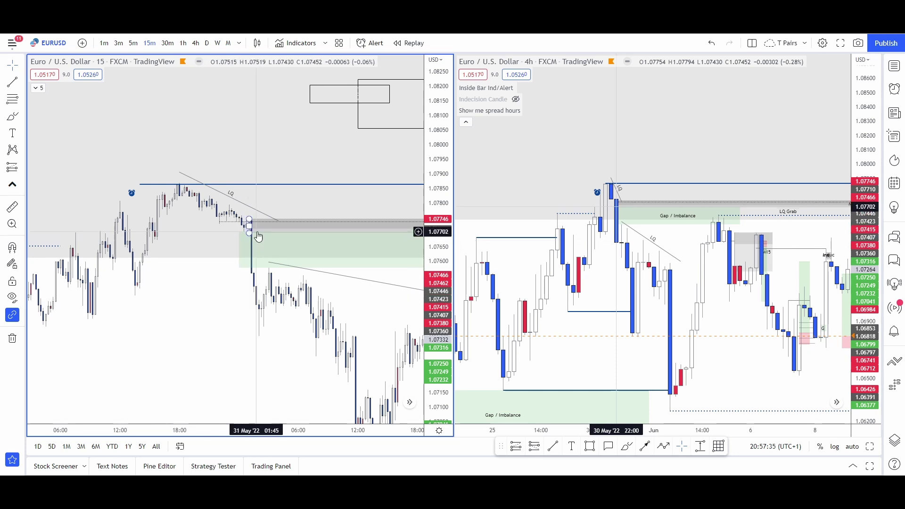
left_click_drag(225, 293, 303, 346)
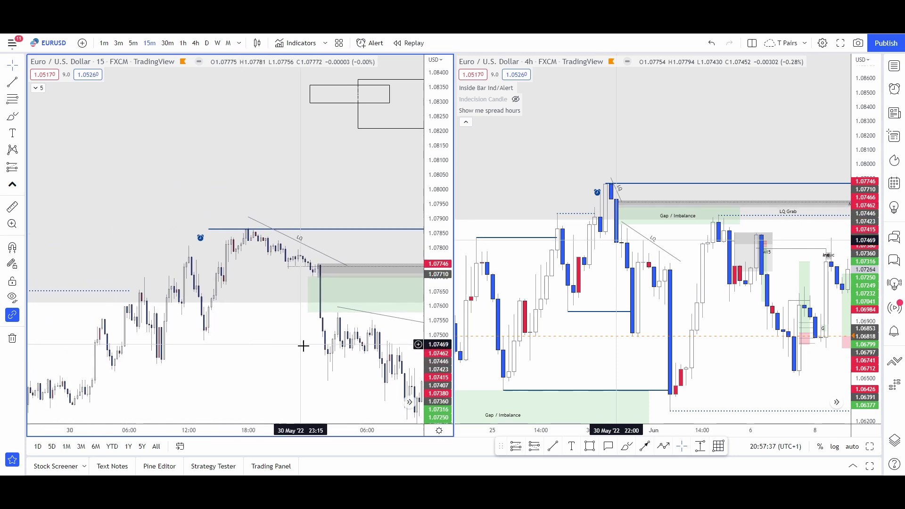
Inspect the 15-minute candles at the grey zone's origin on 31 May in close-up, including the sharp drop through the imbalance
left_click_drag(436, 349, 436, 222)
scroll(354, 238, "up", 8)
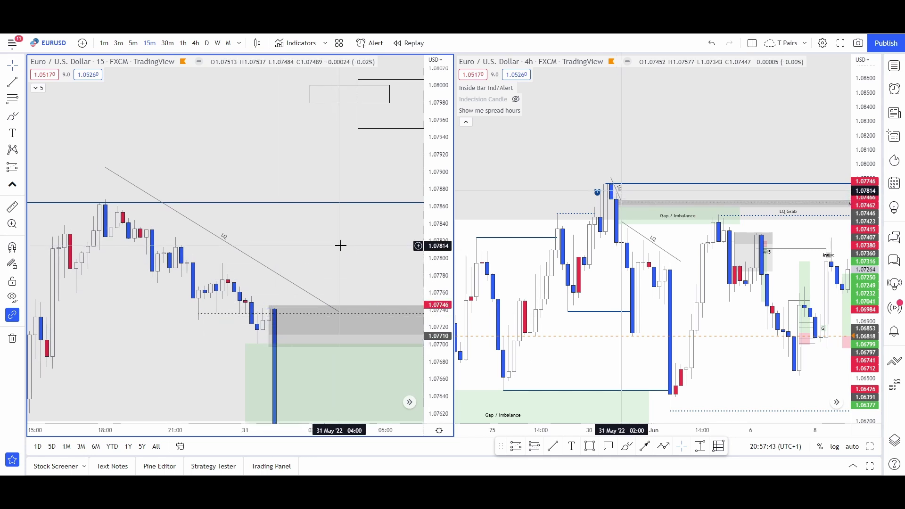
left_click_drag(297, 199, 221, 128)
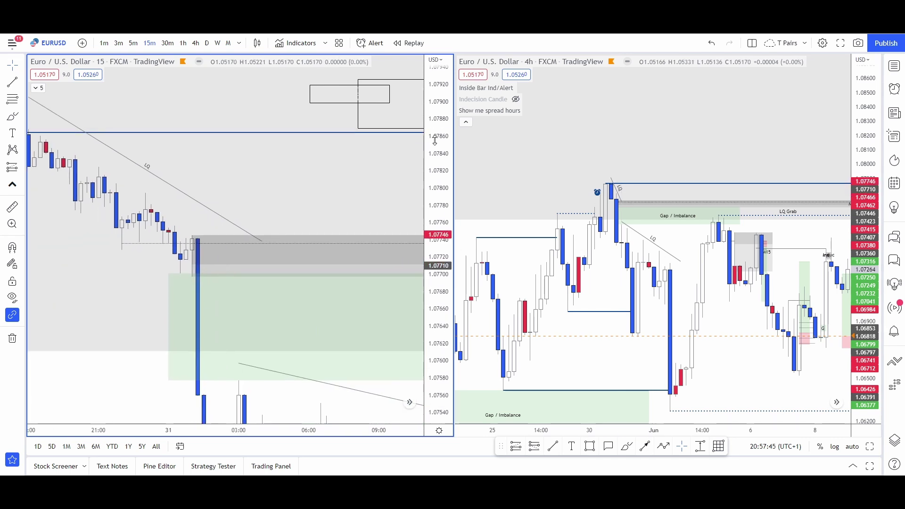
scroll(336, 273, "down", 6)
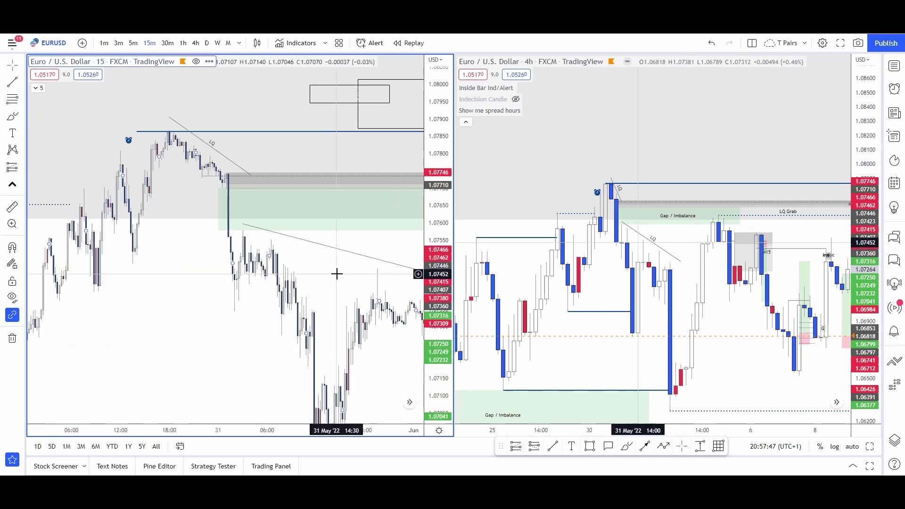
Trace the 15-minute price action from the 31 May drop past the LQ trendline to the 6–8 June zones and positions
left_click_drag(432, 207, 424, 349)
scroll(363, 307, "down", 5)
left_click_drag(363, 307, 189, 267)
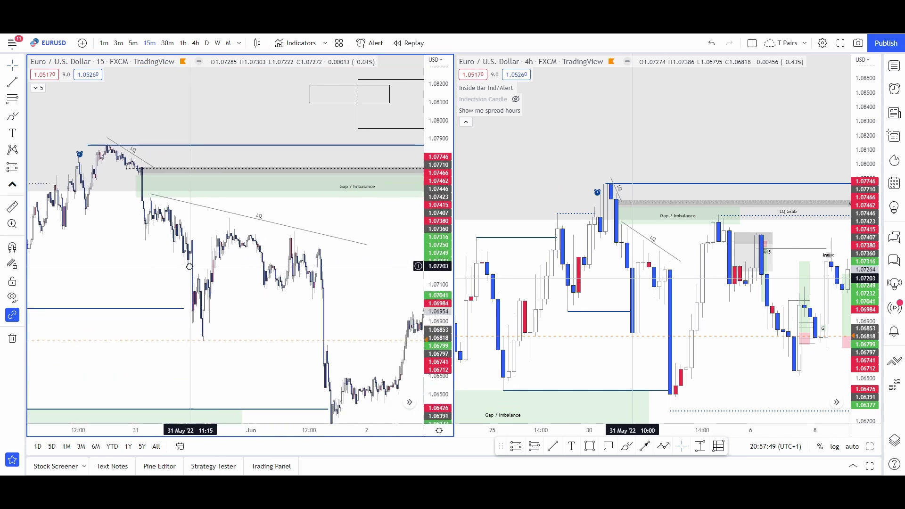
left_click_drag(304, 285, 285, 306)
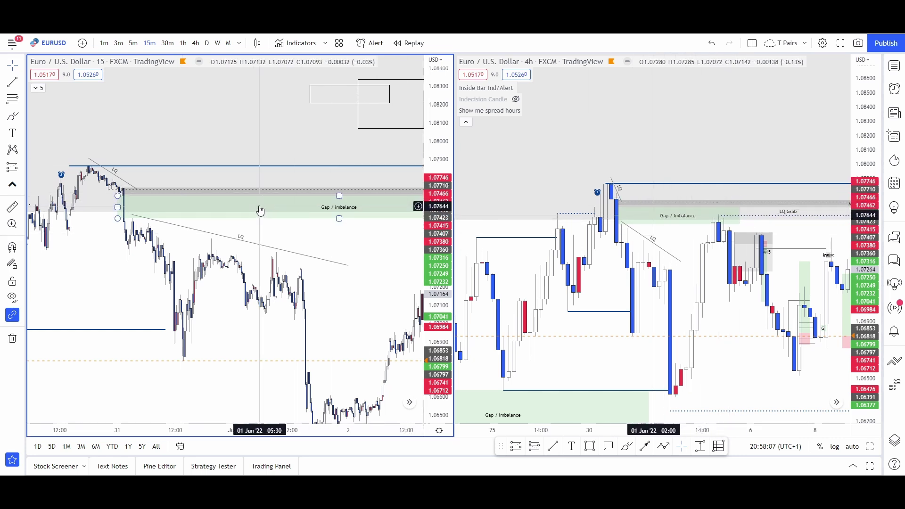
left_click_drag(346, 232, 125, 247)
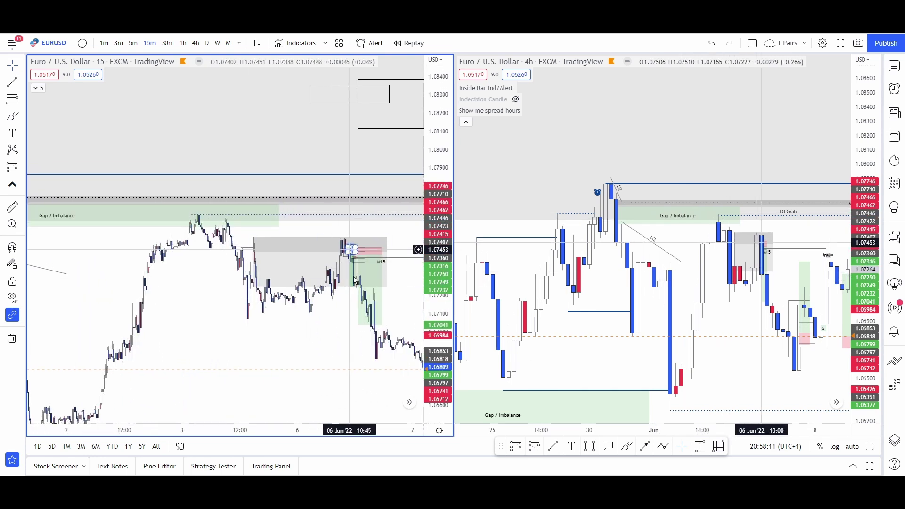
left_click_drag(327, 324, 279, 277)
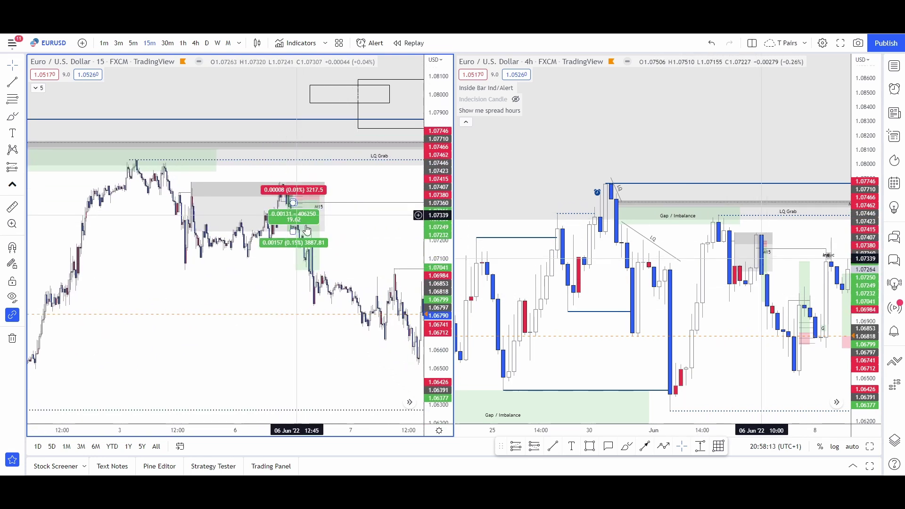
mouse_move(333, 248)
left_mouse_down()
mouse_move(309, 237)
mouse_move(320, 231)
mouse_move(219, 214)
mouse_move(153, 225)
left_mouse_up()
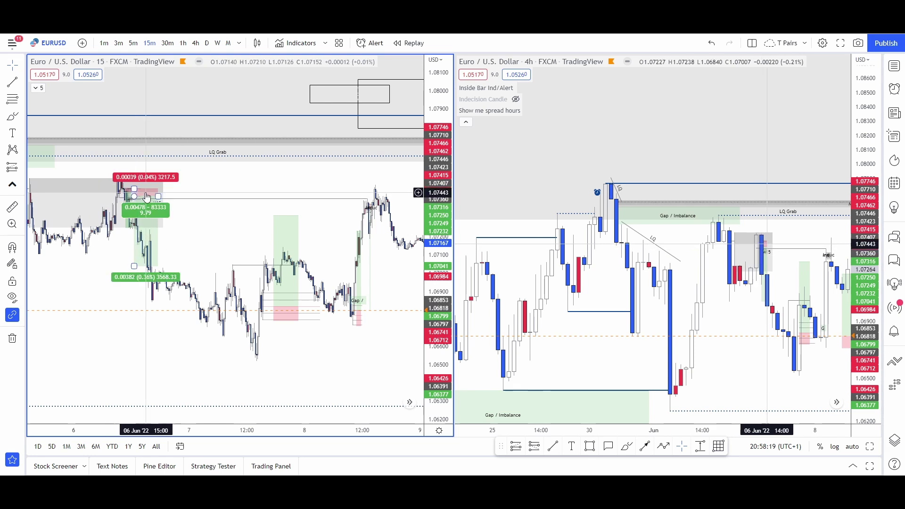
mouse_move(159, 196)
left_mouse_down()
mouse_move(384, 193)
mouse_move(165, 186)
left_mouse_up()
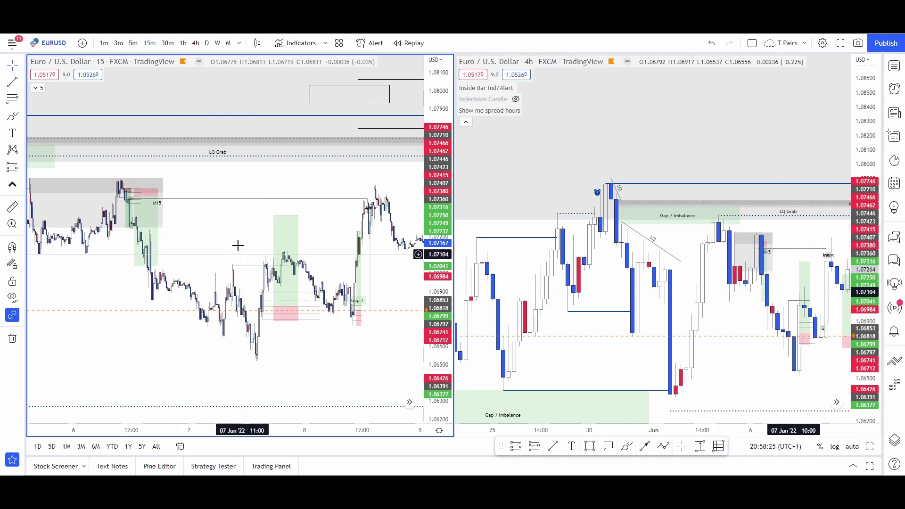
left_click_drag(236, 245, 209, 213)
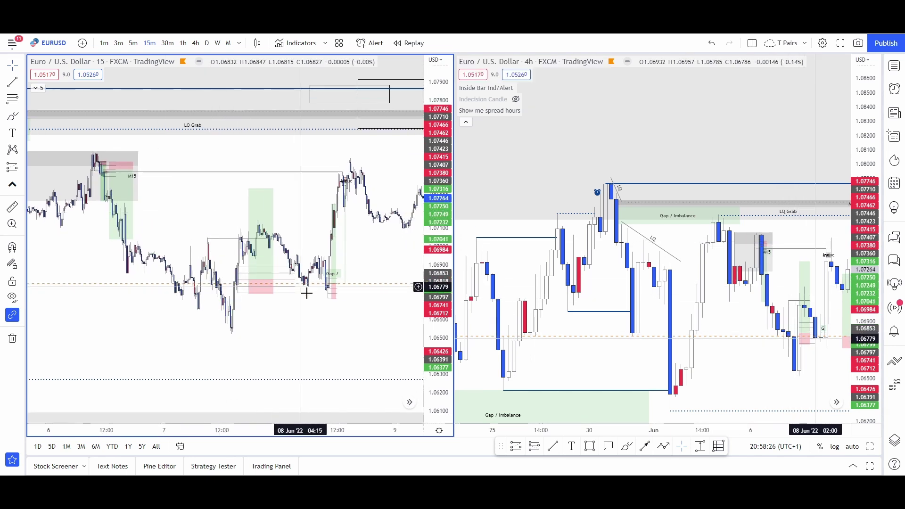
Examine the 9 June rally through the LQ Grab line into the upper grey zone and the short position placed there on 15 minutes
left_click_drag(350, 254, 214, 277)
left_click_drag(256, 190, 288, 252)
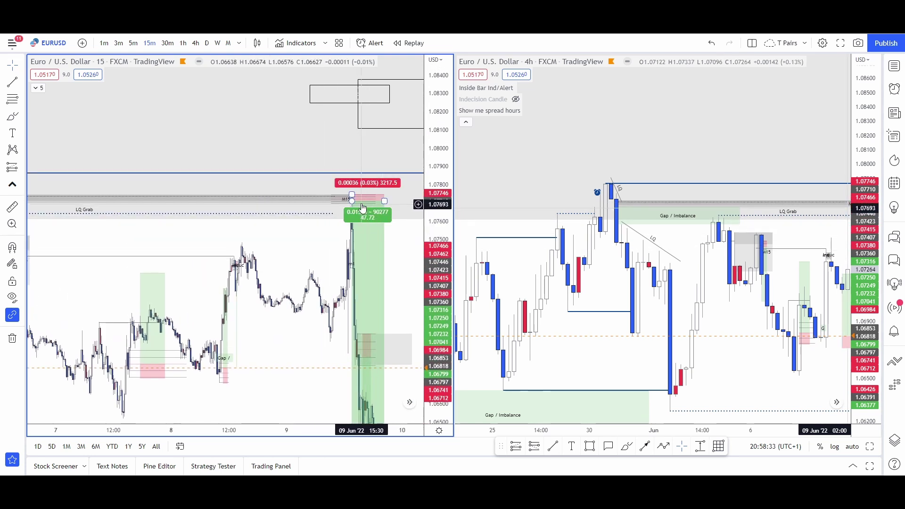
left_click_drag(333, 245, 350, 245)
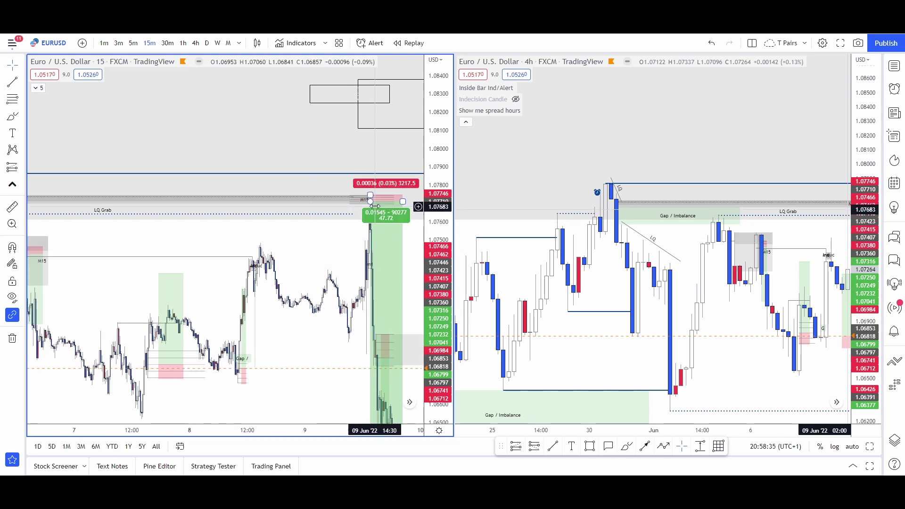
scroll(383, 256, "up", 5)
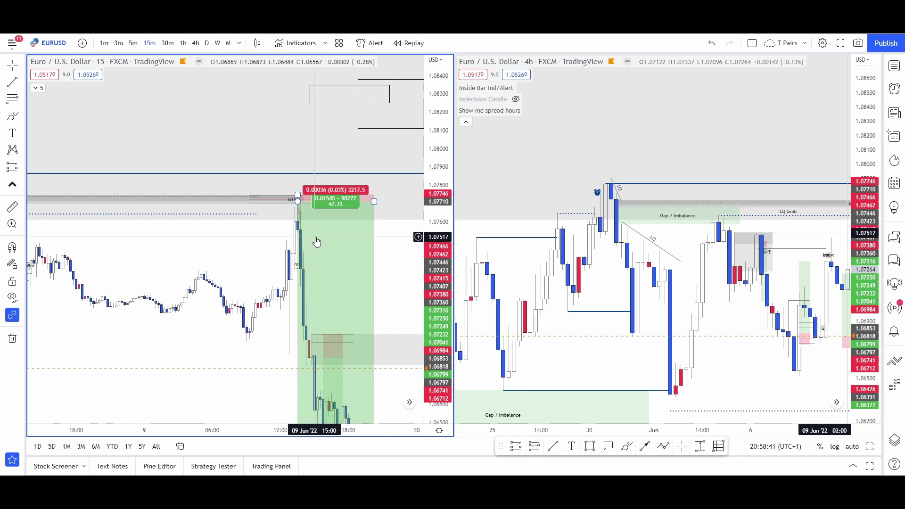
scroll(306, 231, "down", 5)
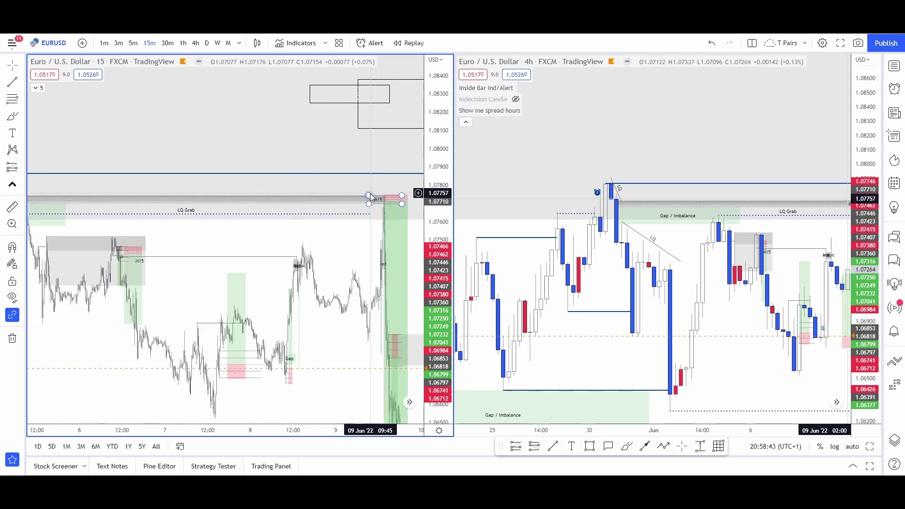
left_click_drag(432, 265, 431, 159)
scroll(384, 155, "up", 8)
left_click_drag(353, 251, 340, 356)
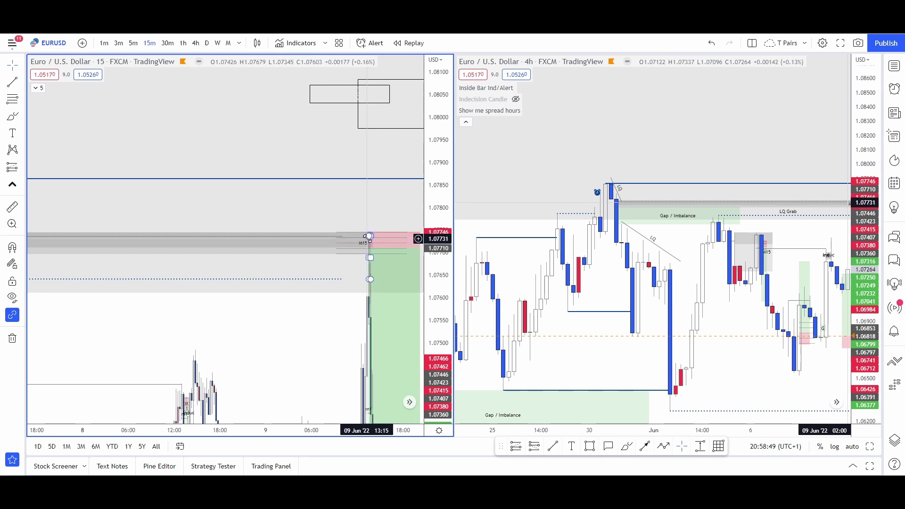
Trace the upper grey zone back to its 31 May origin on the 15-minute chart and inspect the originating candles in close-up
left_click_drag(367, 206, 470, 191)
left_click_drag(229, 190, 437, 205)
scroll(370, 200, "left", 10)
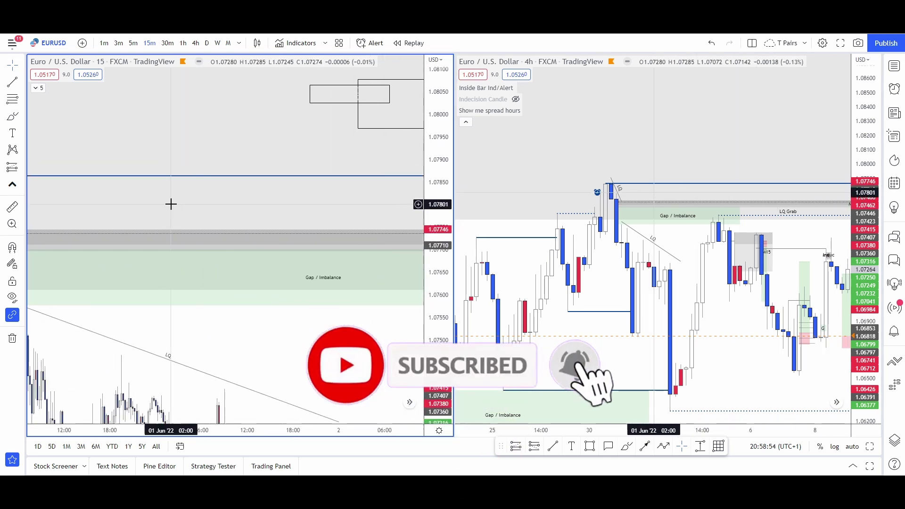
left_click_drag(275, 209, 439, 190)
left_click_drag(432, 270, 432, 56)
scroll(323, 164, "up", 3)
scroll(322, 165, "up", 1)
left_click_drag(176, 176, 319, 202)
scroll(319, 202, "up", 3)
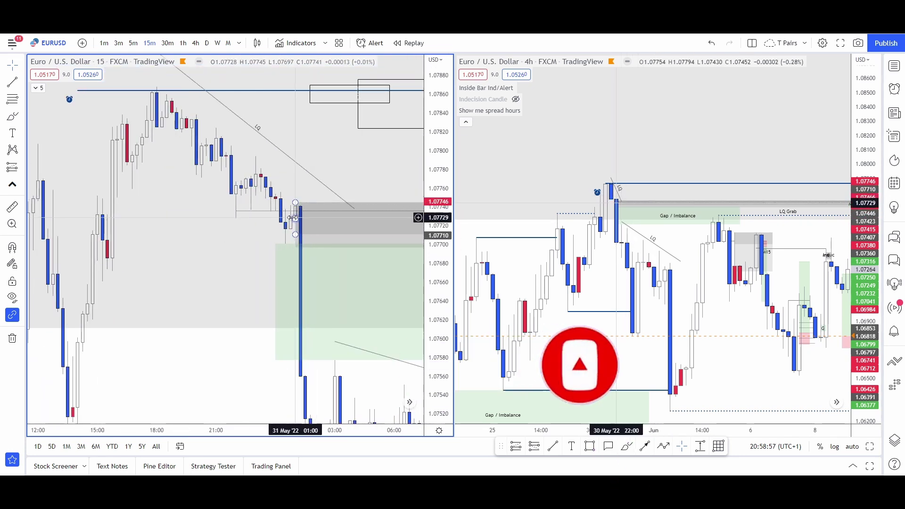
left_click(318, 182)
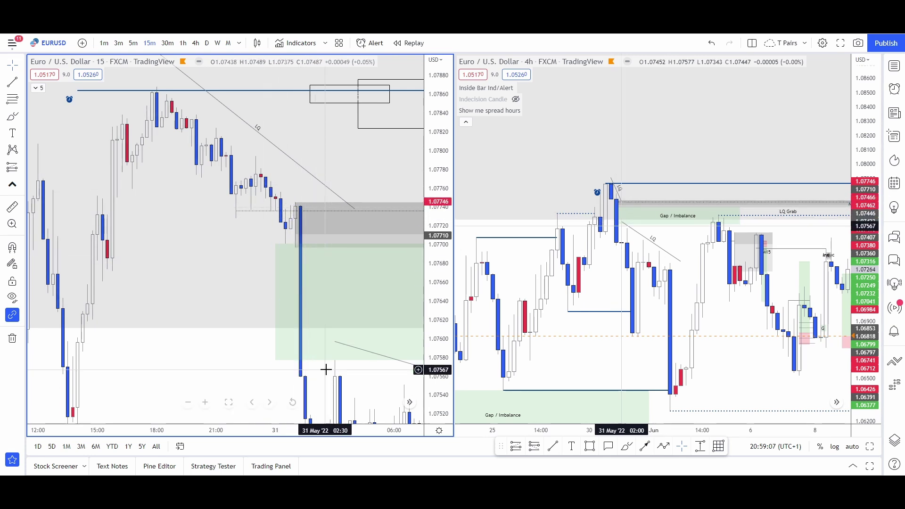
Examine the imbalance below the 31 May grey zone and the LQ trendline above it, following both zones forward into June
left_click_drag(325, 370, 222, 307)
left_click(242, 297)
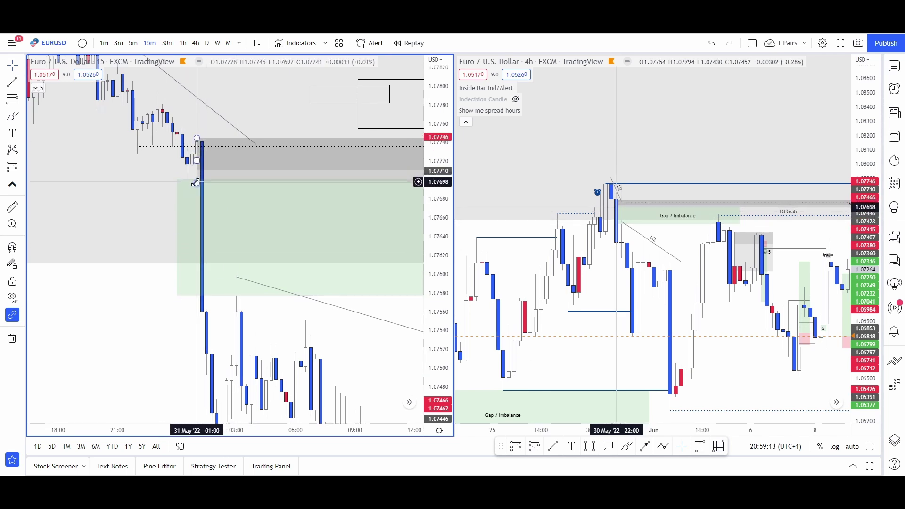
mouse_move(255, 97)
left_mouse_down()
mouse_move(331, 196)
mouse_move(333, 216)
left_mouse_up()
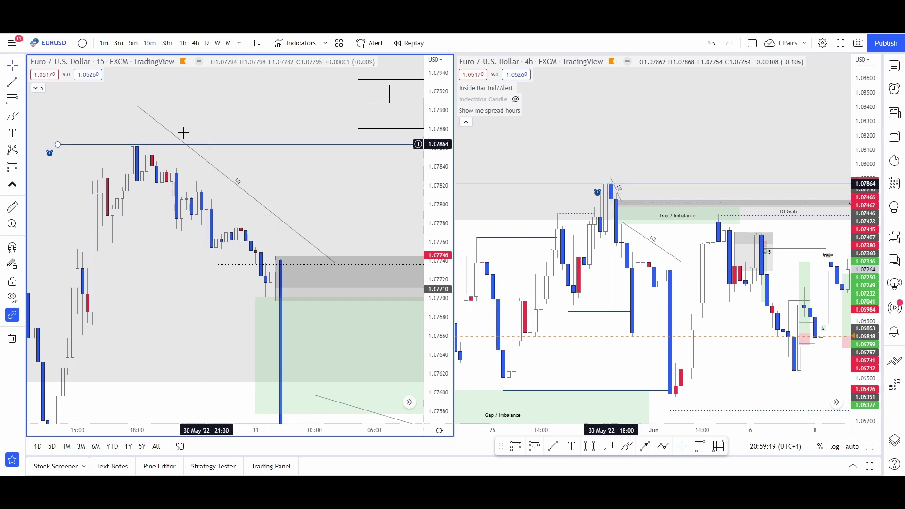
left_click_drag(283, 198, 119, 130)
scroll(286, 158, "down", 2)
scroll(287, 160, "down", 3)
left_click_drag(289, 157, 109, 144)
scroll(287, 161, "down", 5)
left_click_drag(319, 151, 202, 138)
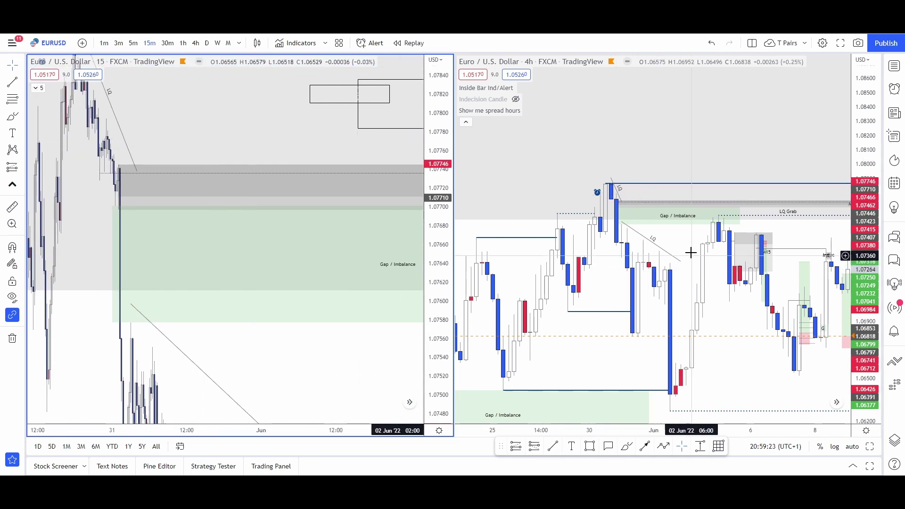
Measure the 4-hour fall from the upper grey zone on 9 June down to the 10 June low
left_click_drag(679, 247, 477, 264)
left_click_drag(719, 249, 701, 162)
left_click_drag(869, 192, 873, 304)
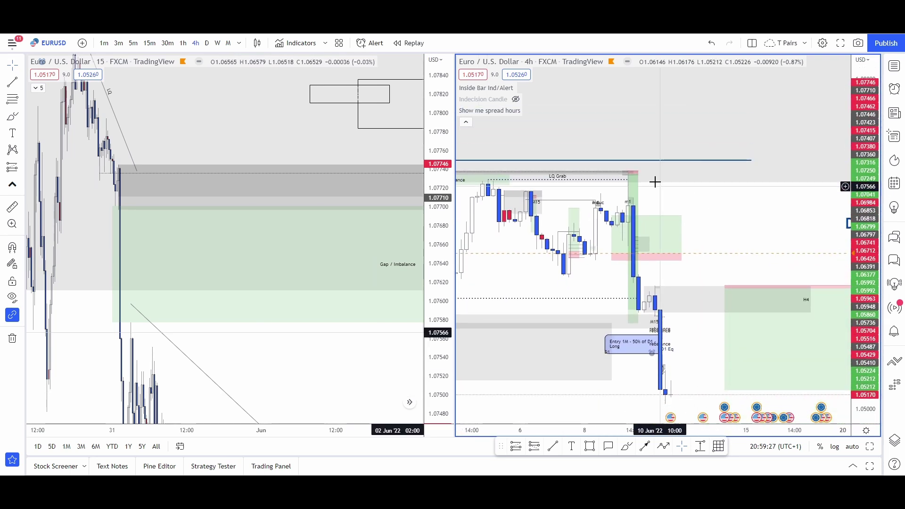
left_click(644, 172, "shift")
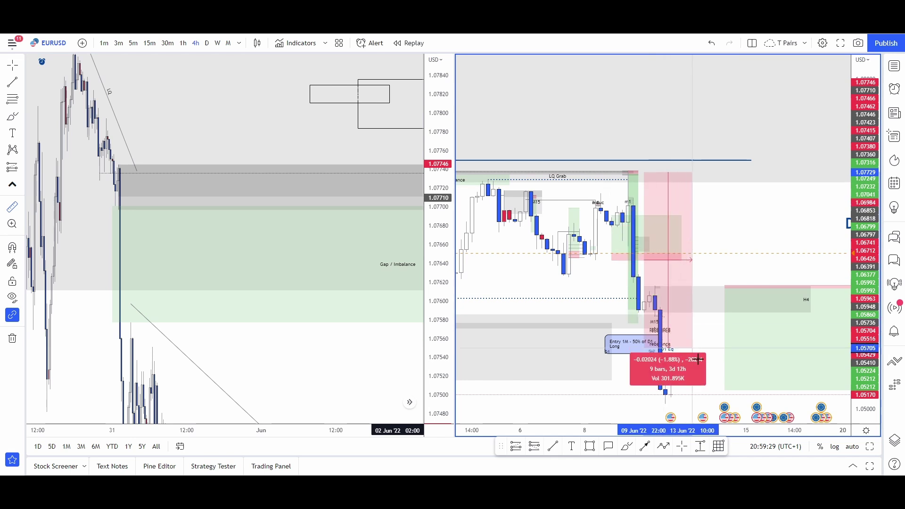
left_click(707, 405)
Measure the same 4-hour move from the 10 June low back up to the grey zone, and clear the measurement
left_click_drag(717, 349, 710, 271)
left_click(679, 327, "shift")
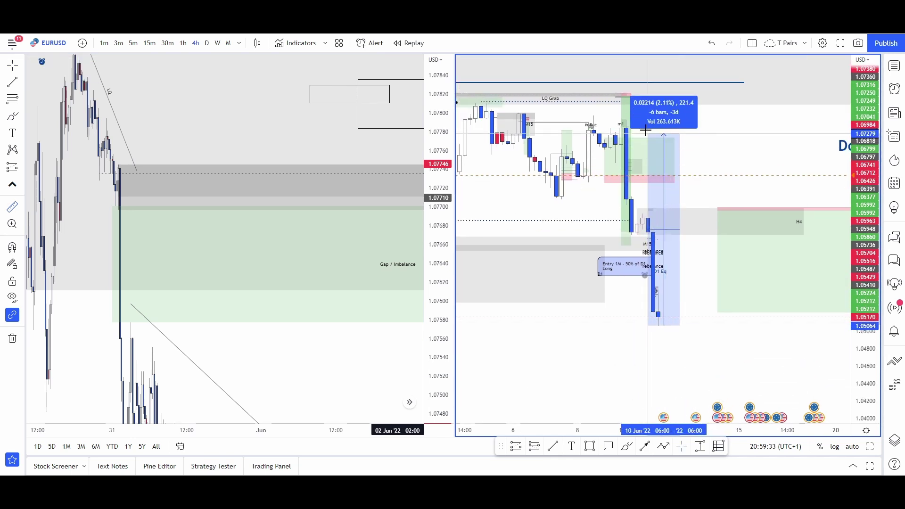
left_click(644, 93)
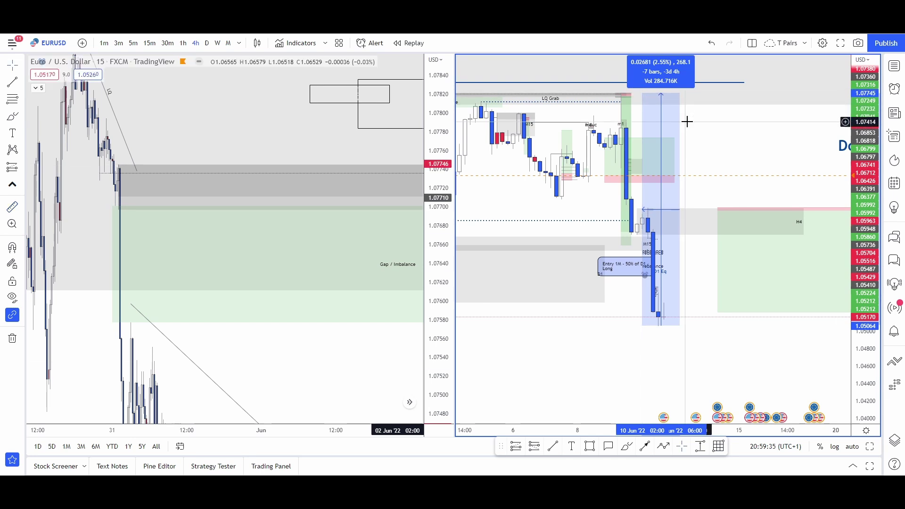
left_click(703, 136)
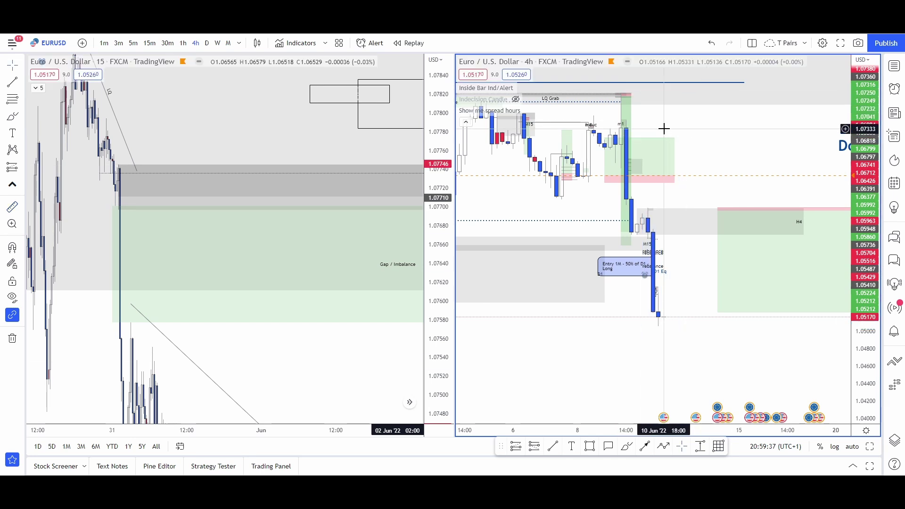
Review the 4-hour swings from 1 June and trace the 15-minute price action from 6 June through the 9 June sell-off
scroll(626, 162, "up", 4)
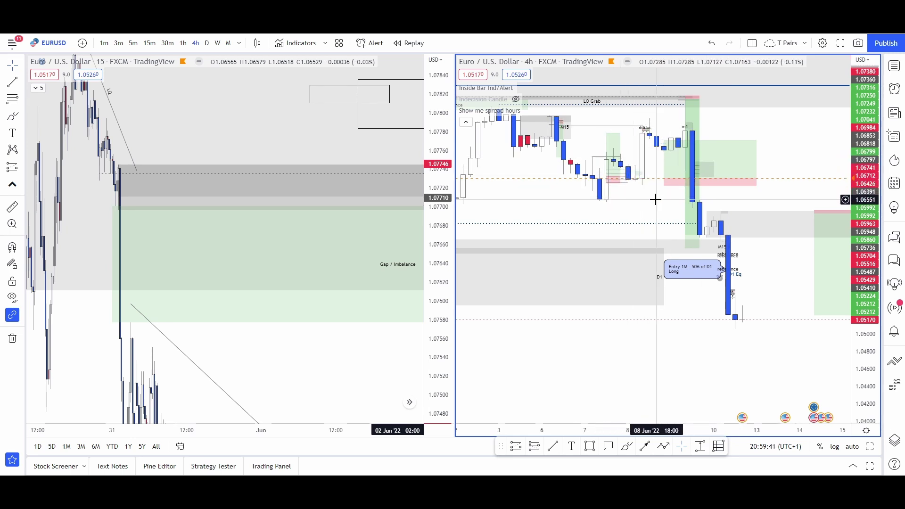
left_click_drag(655, 200, 774, 210)
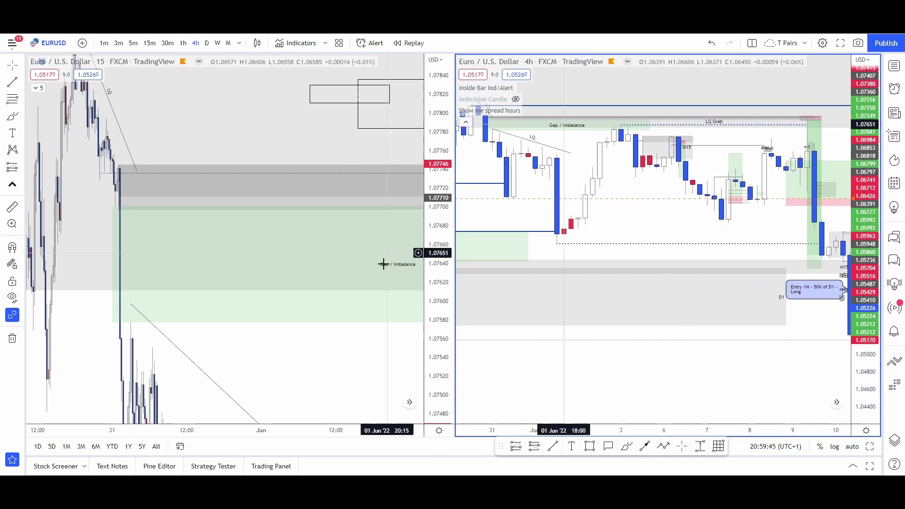
scroll(361, 327, "down", 5)
left_click_drag(437, 252, 437, 349)
left_click_drag(382, 301, 243, 156)
left_click_drag(313, 250, 162, 222)
left_click_drag(357, 238, 152, 214)
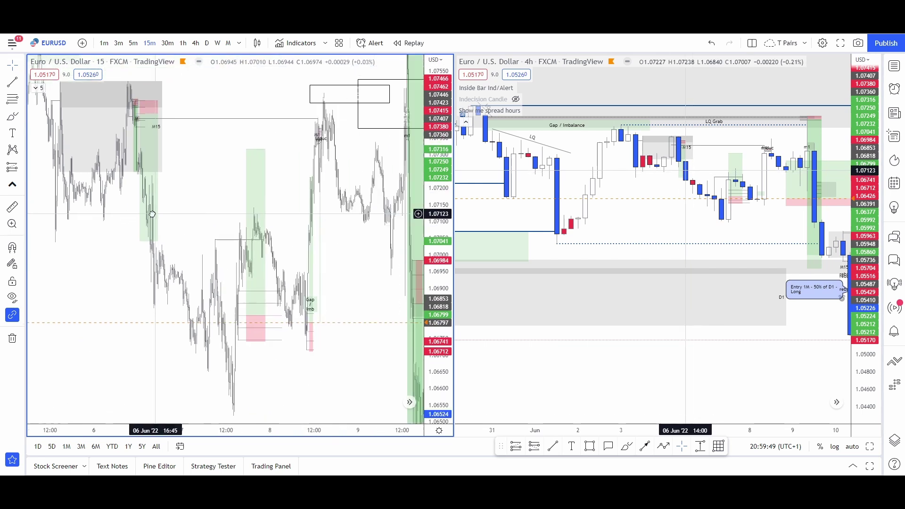
left_click_drag(356, 253, 228, 161)
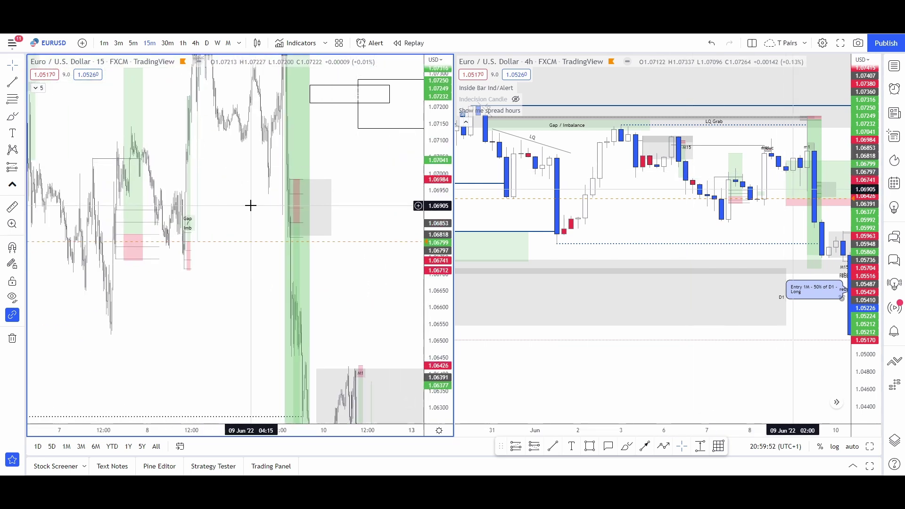
scroll(250, 206, "up", 3)
left_click_drag(250, 206, 227, 147)
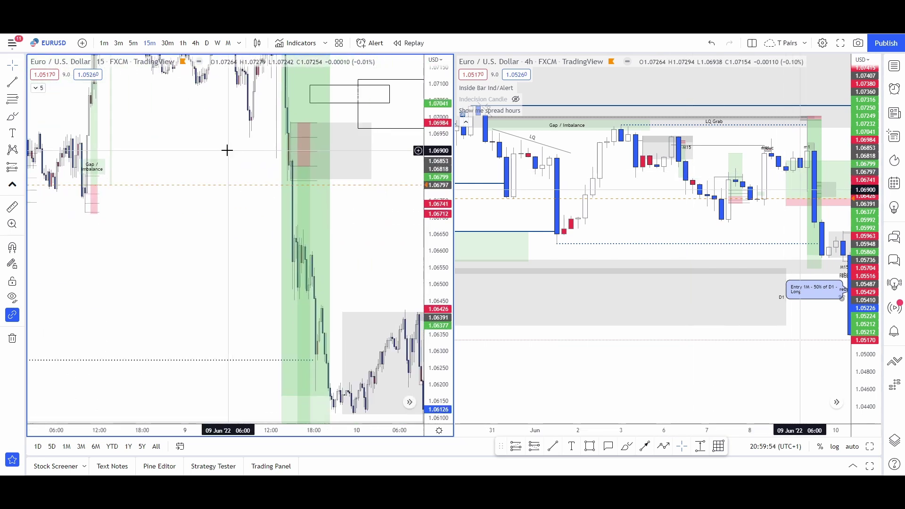
left_click_drag(248, 241, 181, 207)
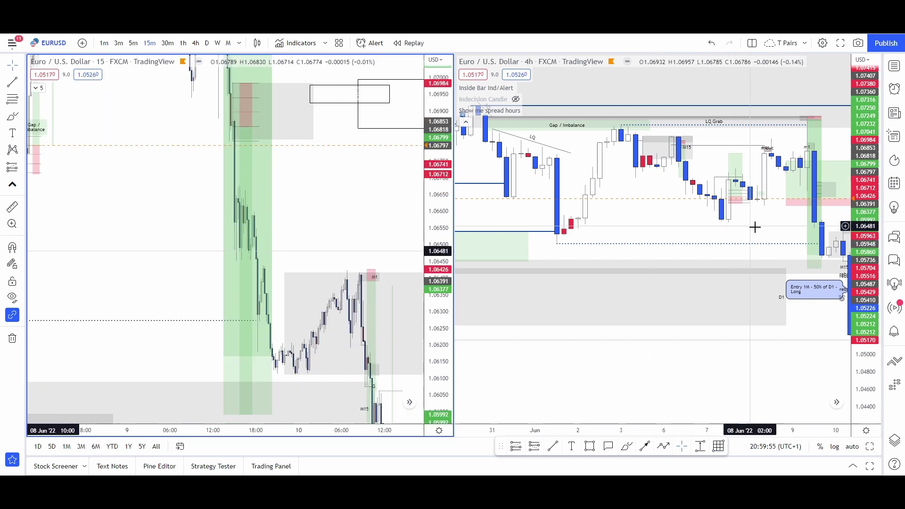
Examine the 10 June drop into the D1 zone on the 4-hour chart and its rebalance and D1 Eq levels on 15 minutes
left_click_drag(753, 226, 540, 177)
left_click_drag(573, 249, 634, 246)
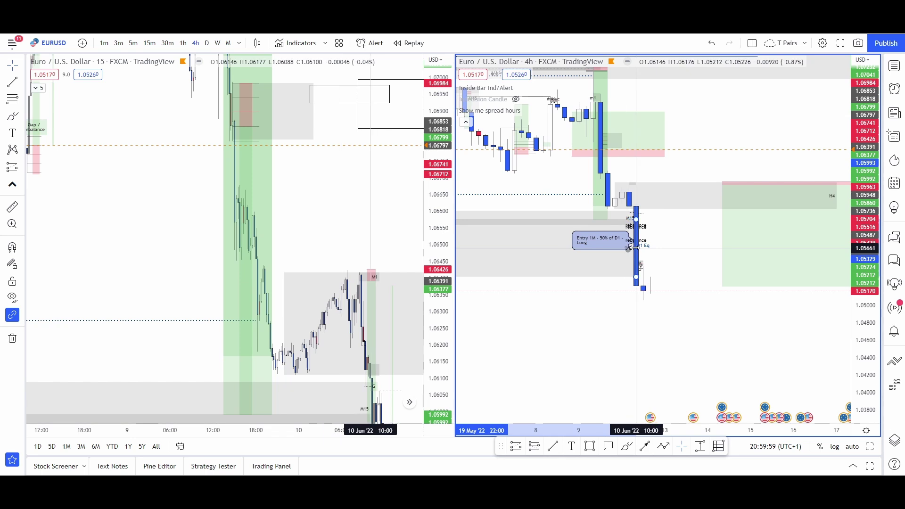
left_click_drag(375, 309, 323, 172)
mouse_move(391, 273)
left_mouse_down()
mouse_move(402, 193)
mouse_move(438, 354)
left_mouse_up()
scroll(334, 269, "up", 3)
scroll(331, 268, "up", 6)
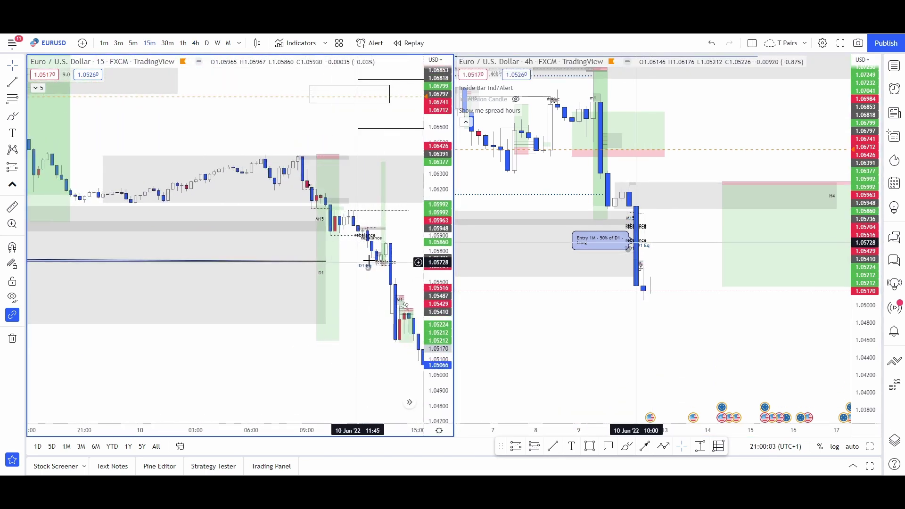
scroll(334, 286, "up", 5)
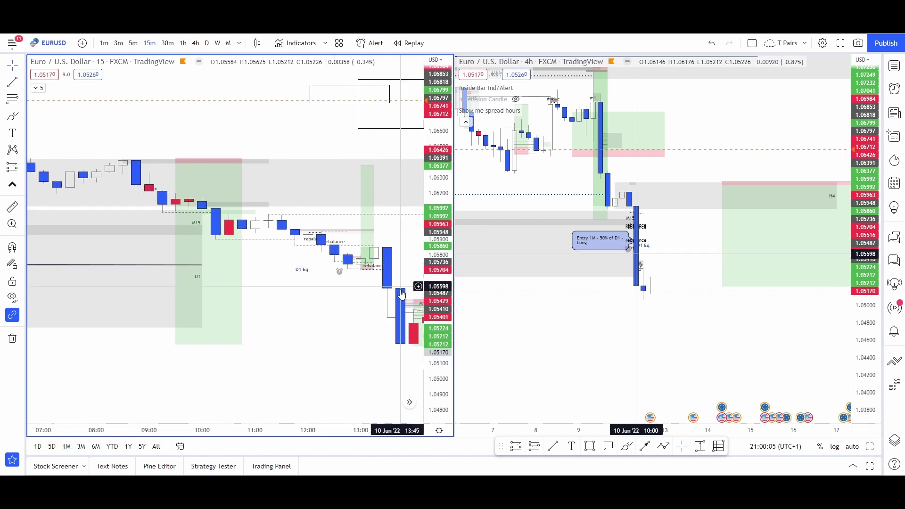
left_click_drag(432, 304, 432, 129)
left_click_drag(382, 232, 281, 245)
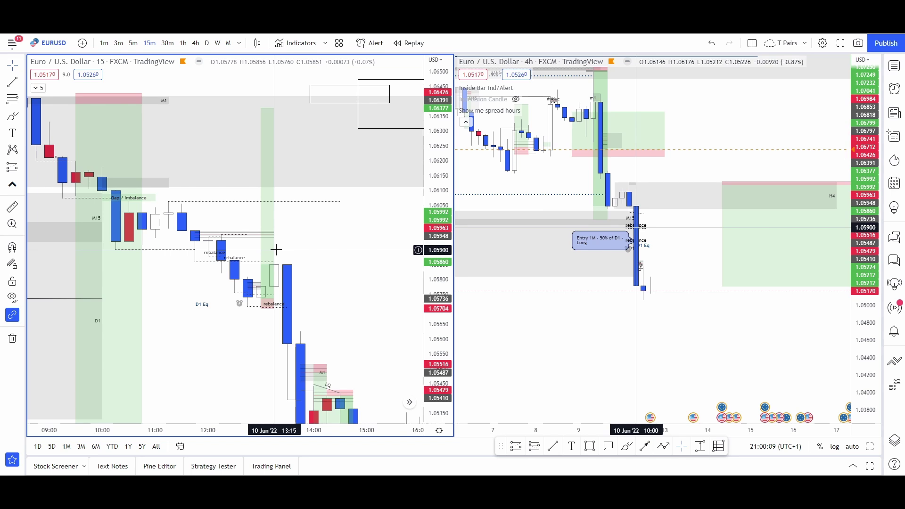
Extend the D1 zone's 50% line horizontally past the zone's edge towards the D1 Eq label on the 15-minute chart
scroll(275, 255, "down", 4)
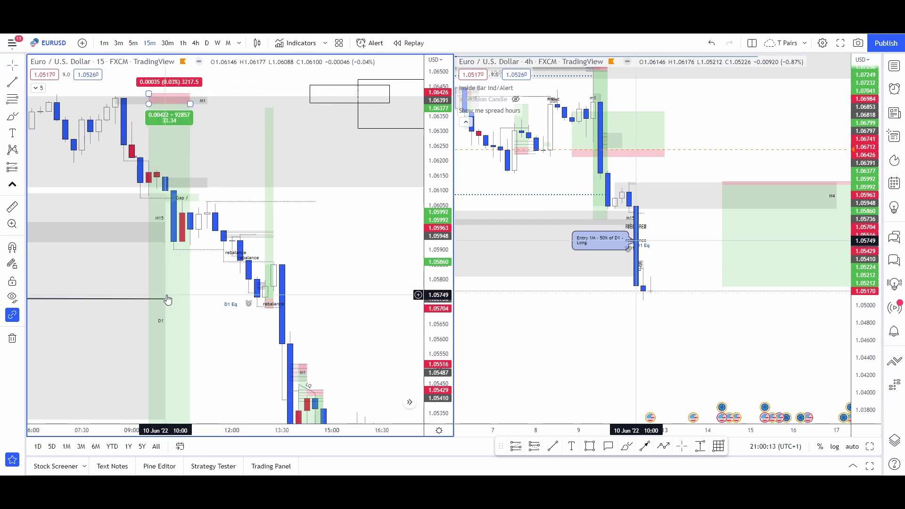
left_click_drag(165, 299, 246, 303)
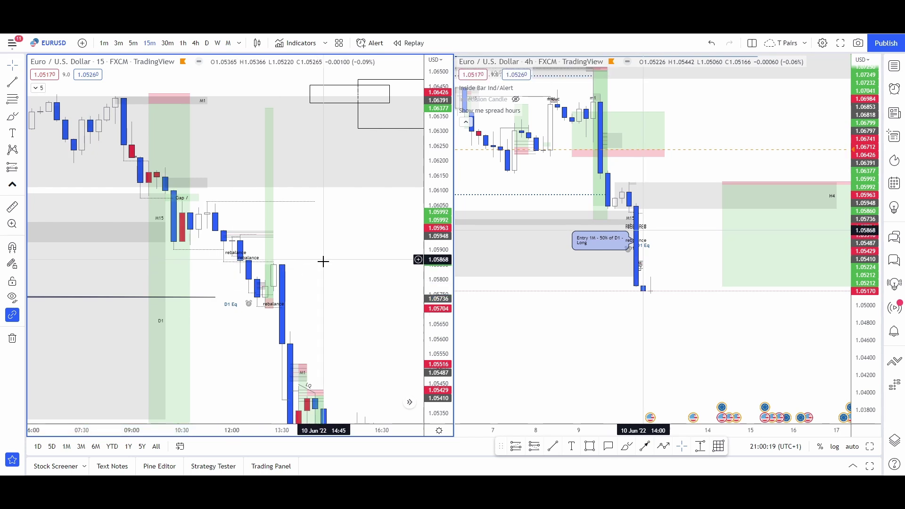
Measure the D1 zone's height from its top edge down to its bottom edge on the 15-minute chart, and clear the measurement
left_click_drag(342, 269, 421, 203)
mouse_move(244, 188)
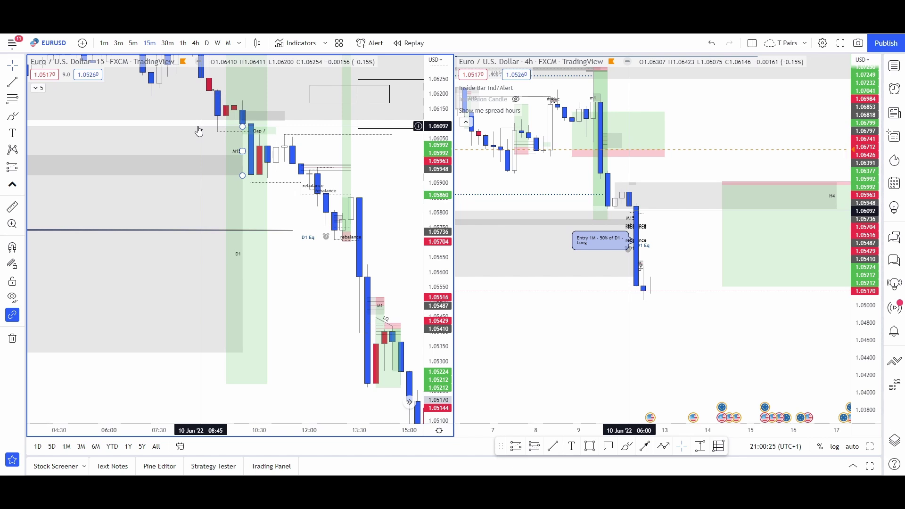
left_click(201, 127, "shift")
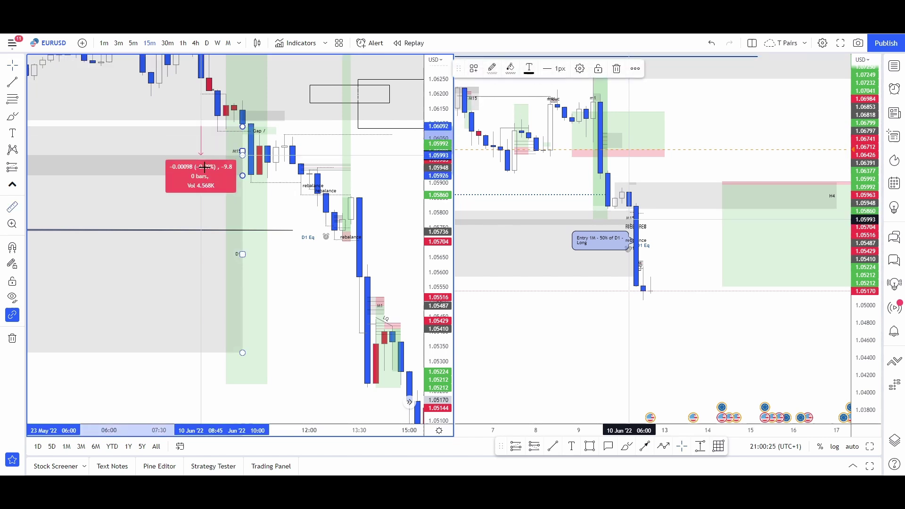
left_click(260, 352)
left_click(285, 303)
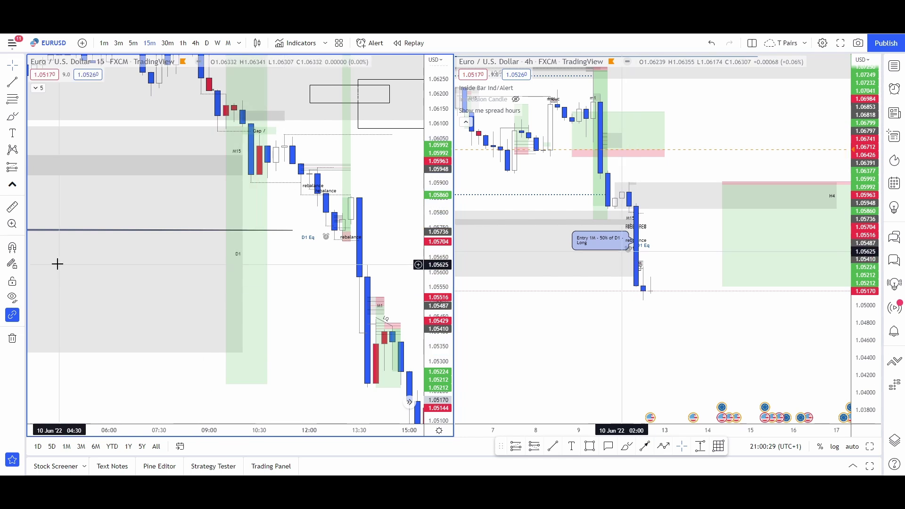
Draw a Gann box over the D1 zone on the 15-minute chart, from about 1.05332 at its bottom to 1.06087 at its top
left_click(719, 446)
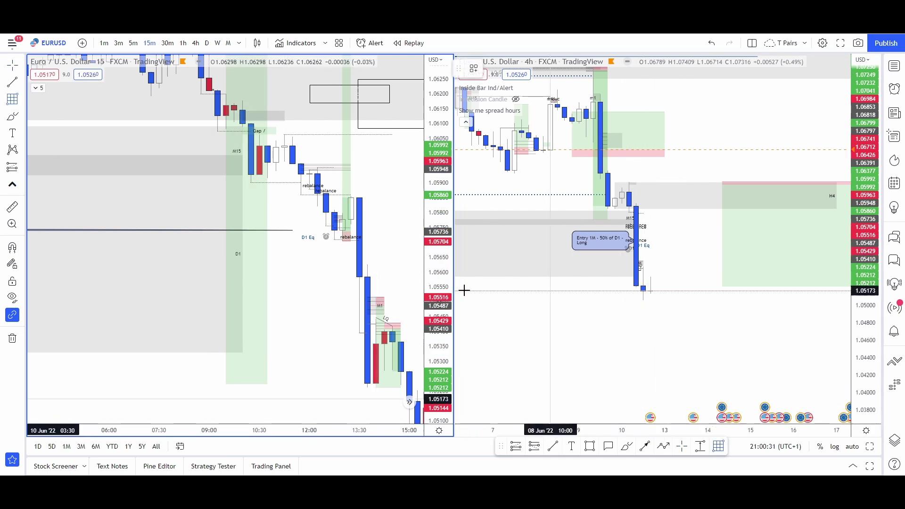
mouse_move(184, 352)
left_mouse_down()
mouse_move(334, 242)
mouse_move(360, 127)
left_mouse_up()
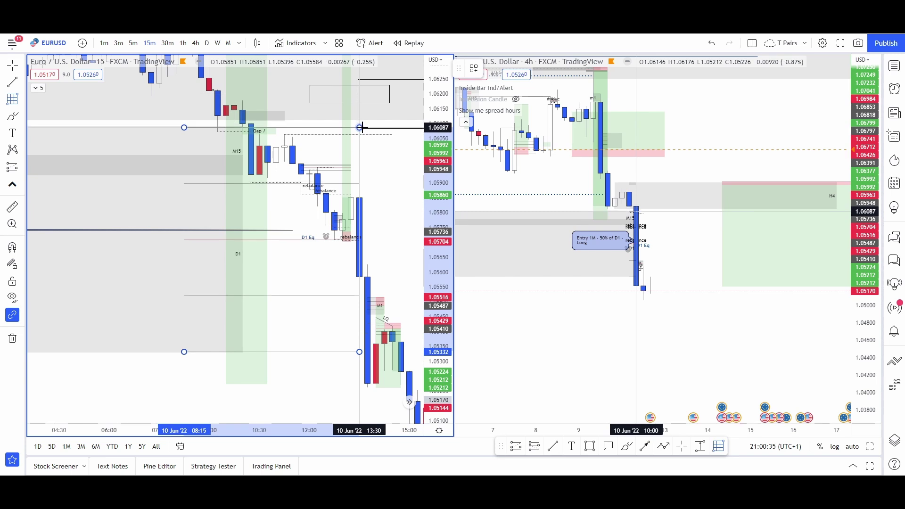
left_click(362, 127)
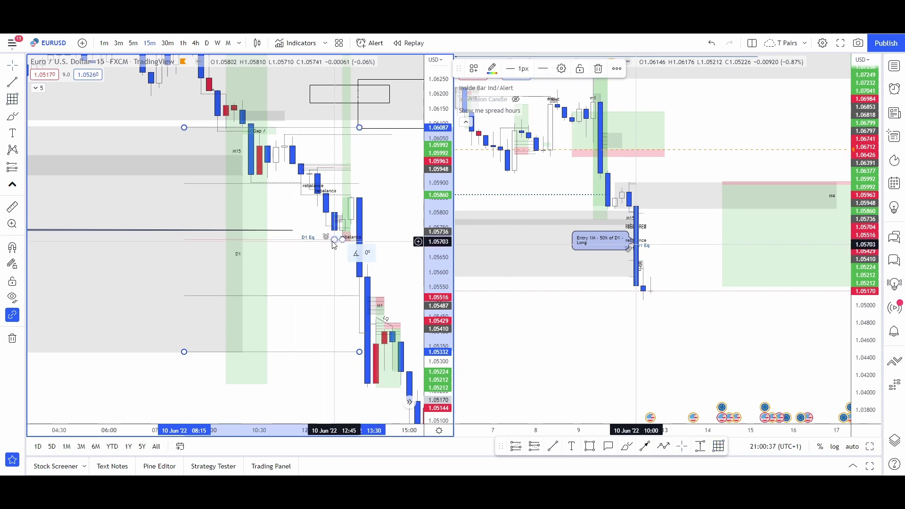
key("Escape")
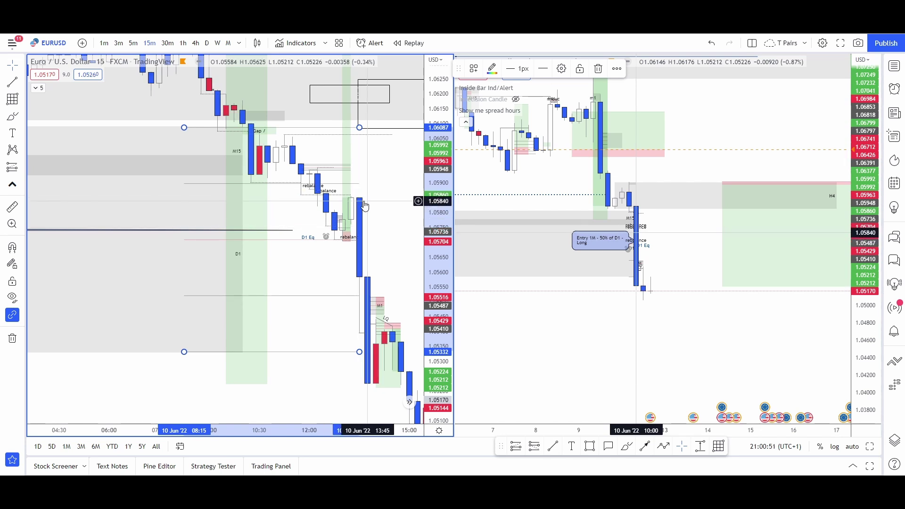
Inspect the target, stop and risk/reward of the long position placed at the D1 Eq level on the 15-minute chart
mouse_move(364, 205)
left_mouse_down()
mouse_move(315, 253)
mouse_move(353, 337)
left_mouse_up()
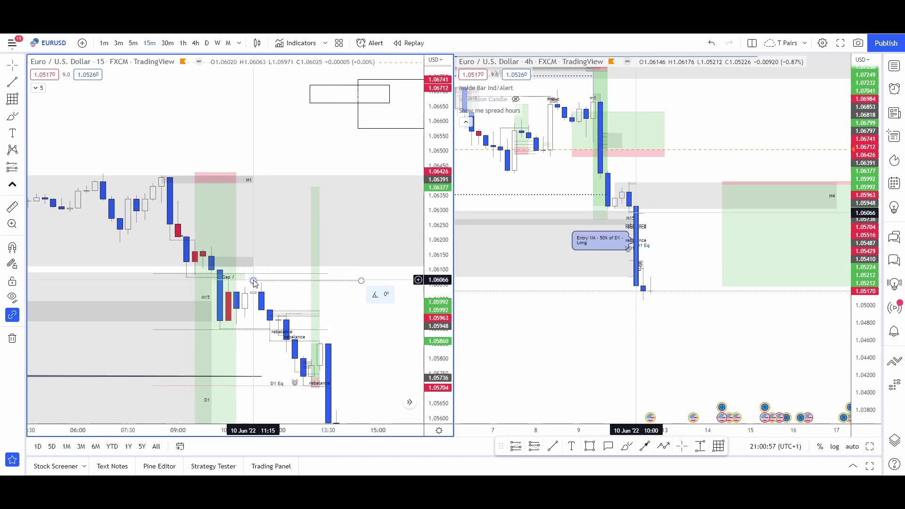
left_click(311, 188)
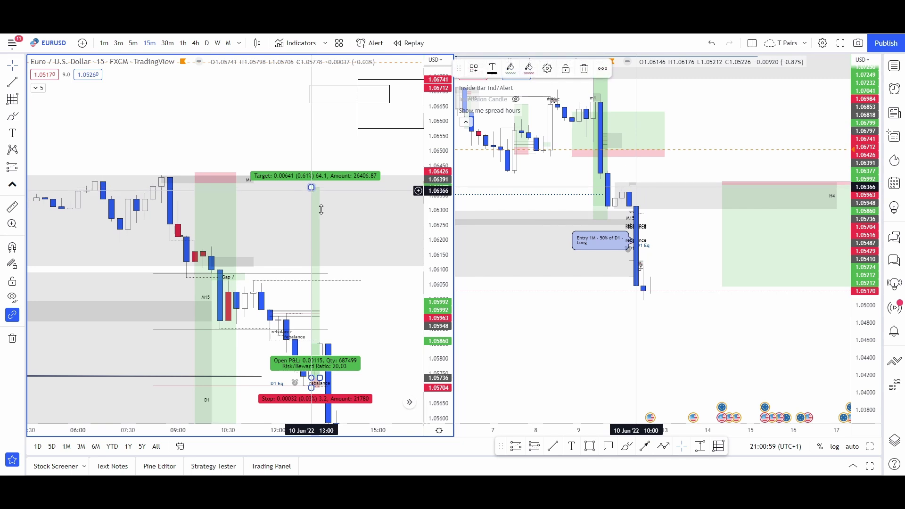
left_click_drag(362, 348, 419, 237)
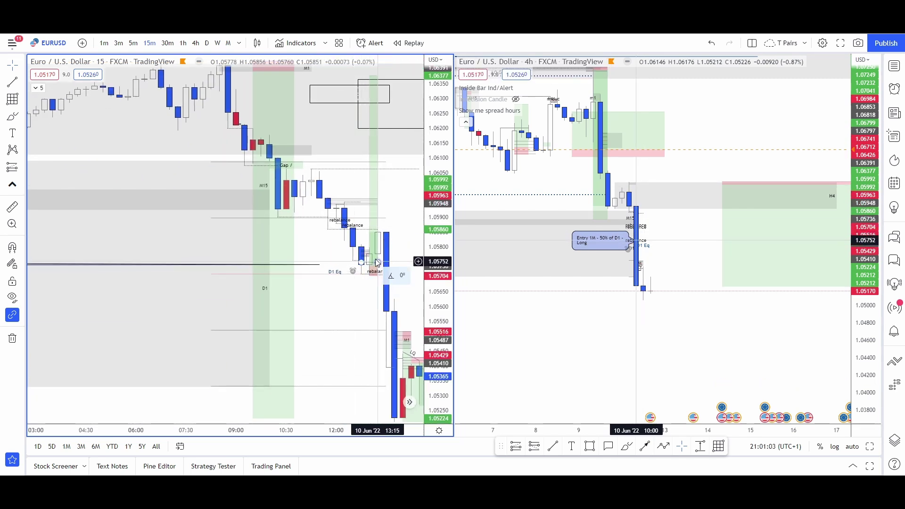
left_click(378, 254)
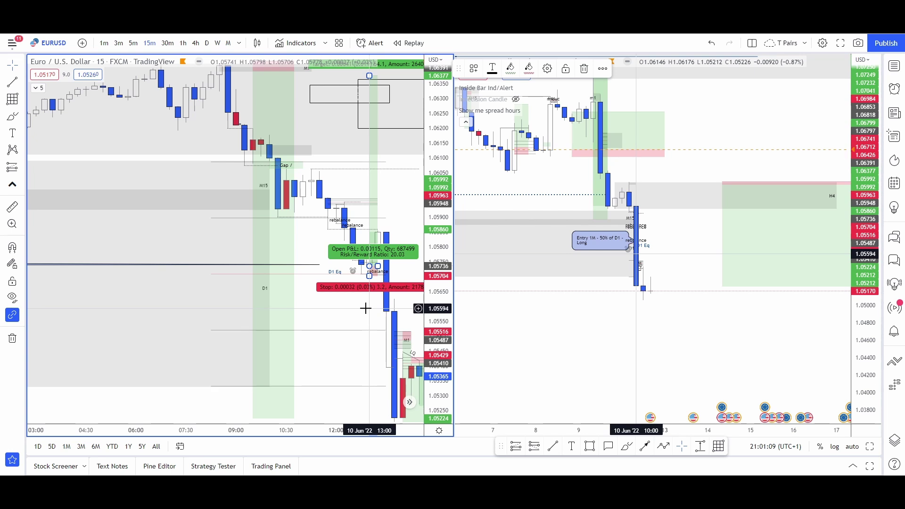
left_click(402, 271)
Examine the 15-minute candles around the rebalance labels and D1 Eq entry, through the sell-off starting about 13:30 on 10 June
scroll(359, 271, "up", 2)
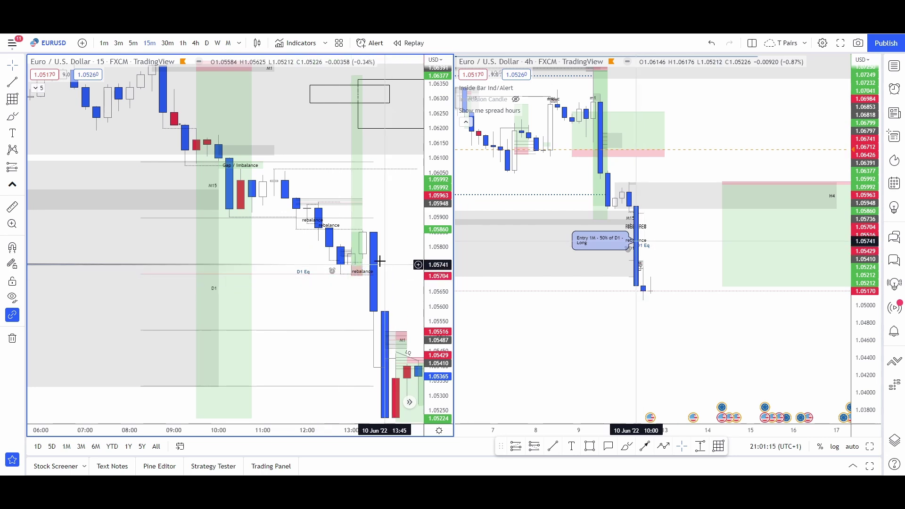
left_click_drag(401, 263, 318, 297)
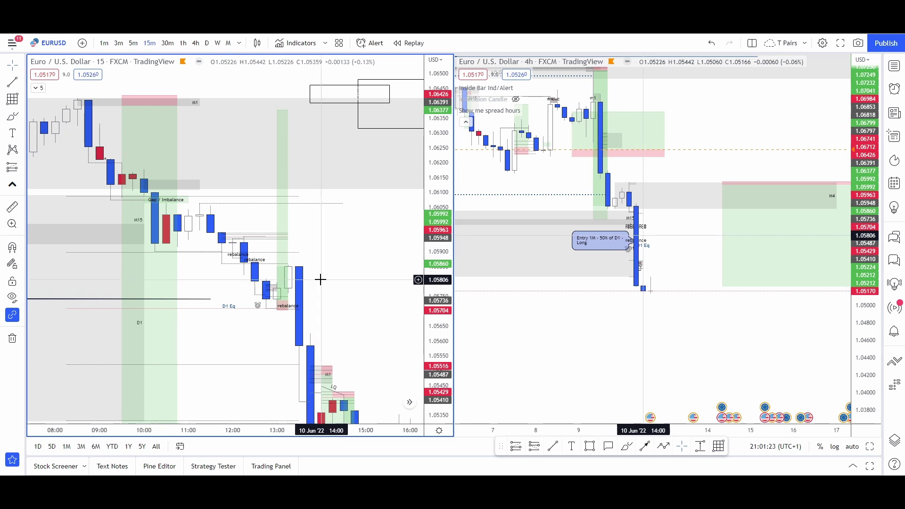
left_click_drag(326, 294, 353, 243)
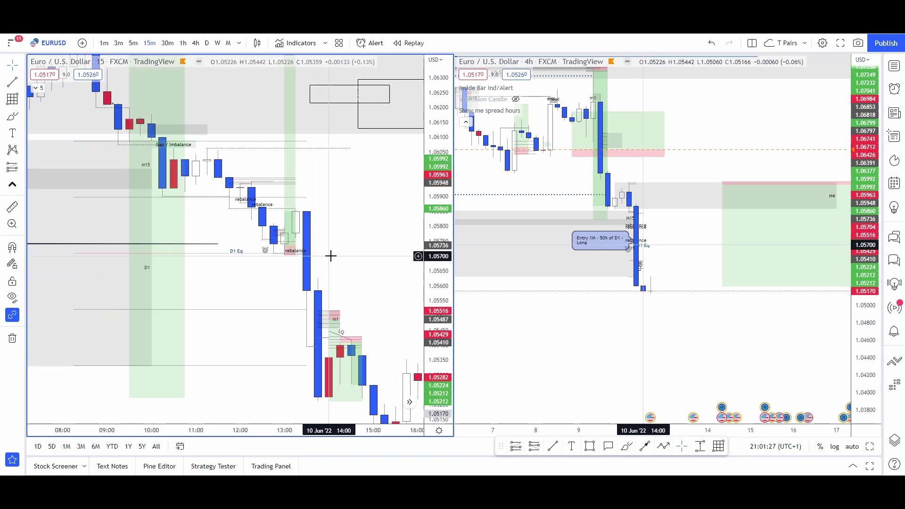
left_click_drag(332, 256, 350, 269)
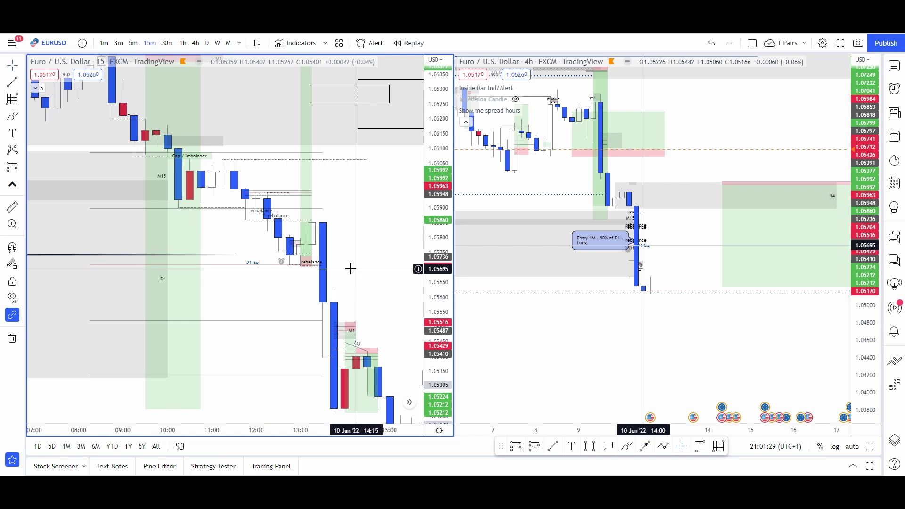
scroll(351, 269, "up", 3)
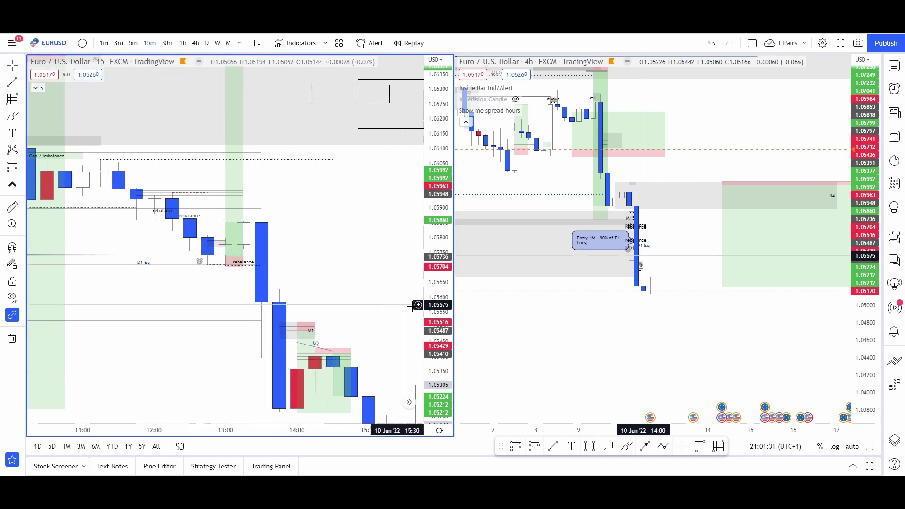
scroll(285, 258, "up", 2)
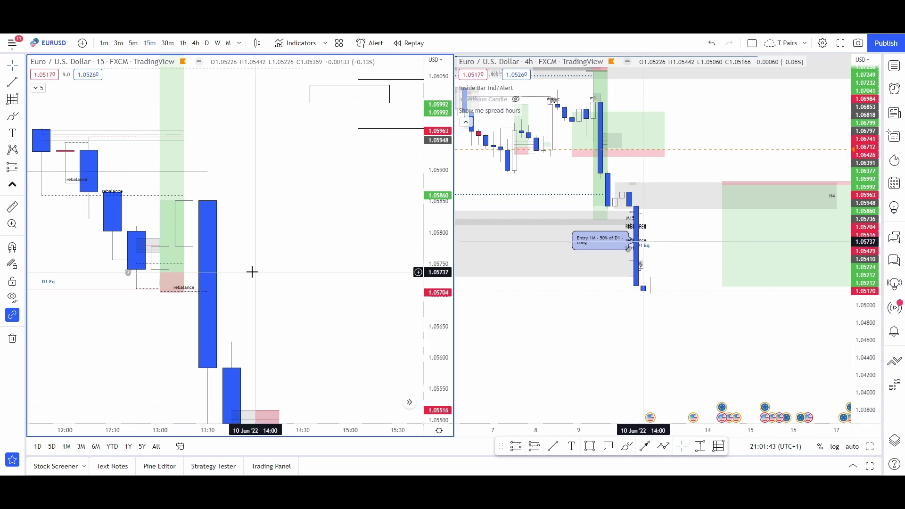
left_click_drag(252, 272, 315, 260)
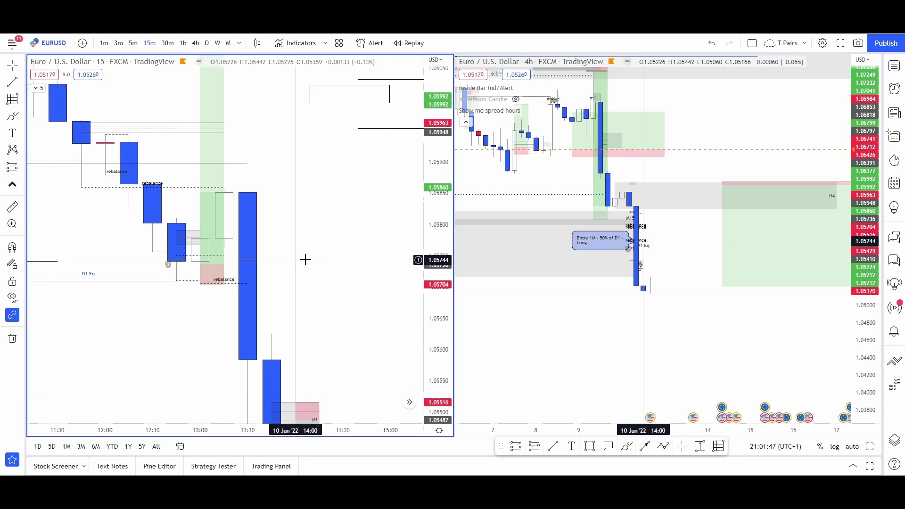
scroll(305, 259, "down", 5)
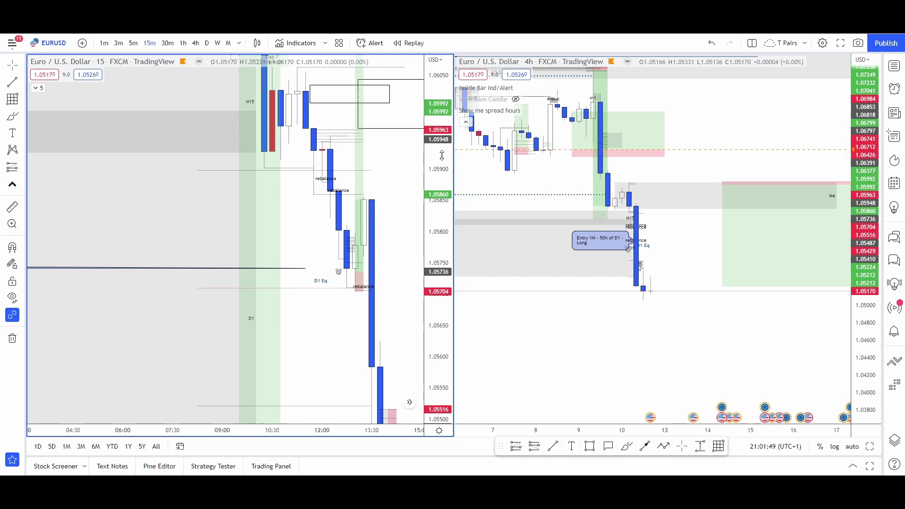
left_click_drag(441, 155, 437, 417)
left_click_drag(434, 288, 434, 324)
Select the drawings around the late May to June price action on the 4-hour chart, including the Down flow text, and group them
left_click_drag(578, 306, 580, 315)
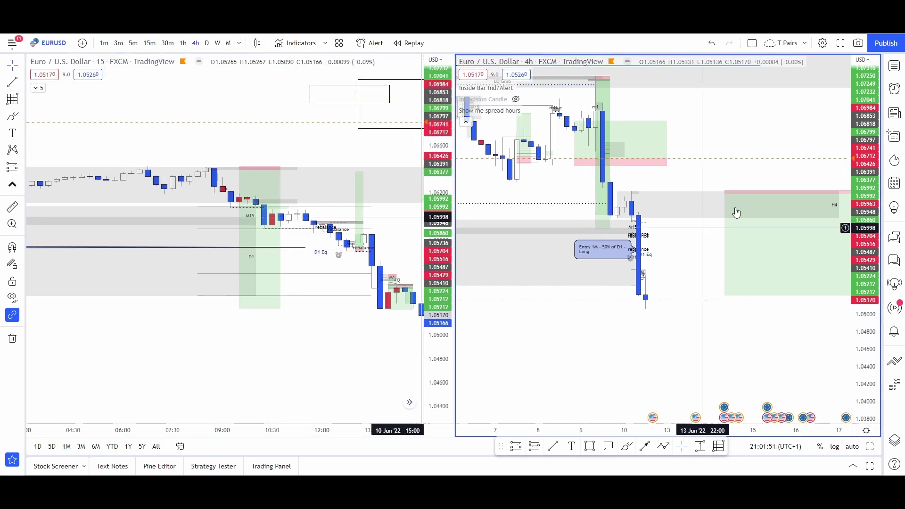
scroll(778, 283, "down", 5)
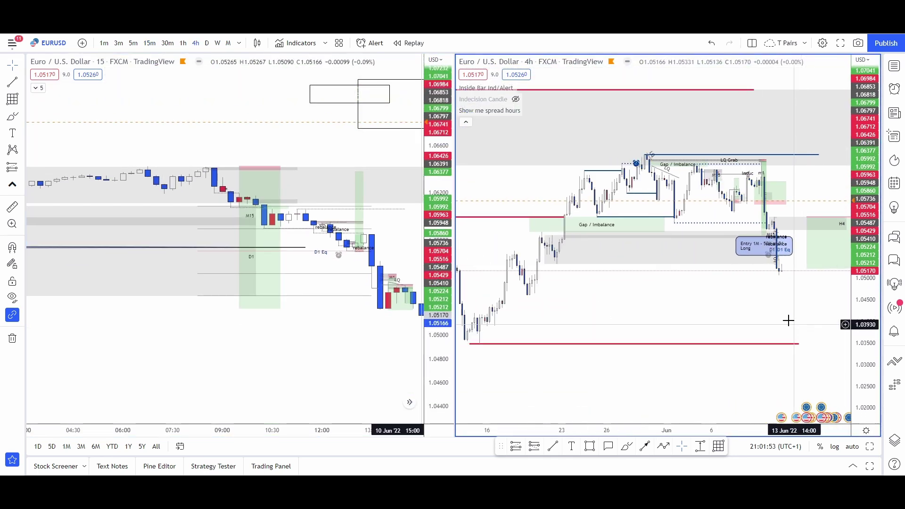
left_click_drag(720, 338, 659, 355)
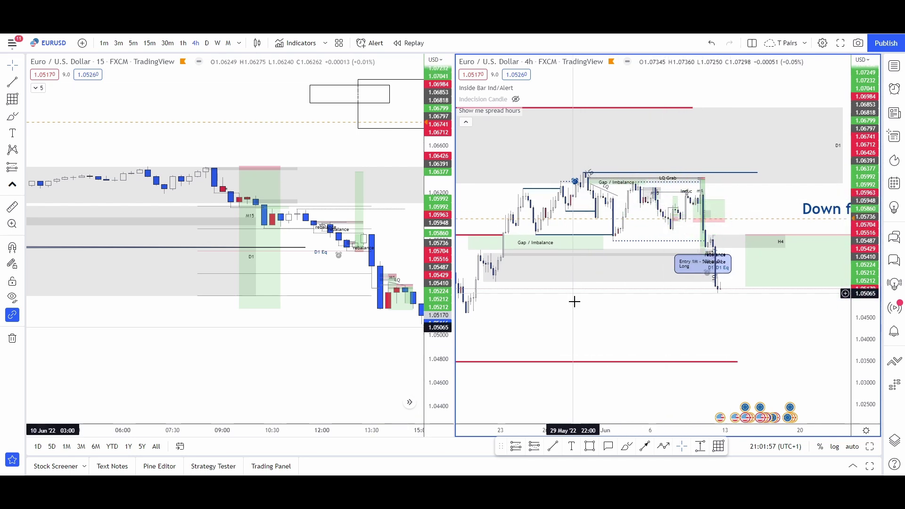
scroll(626, 323, "down", 2)
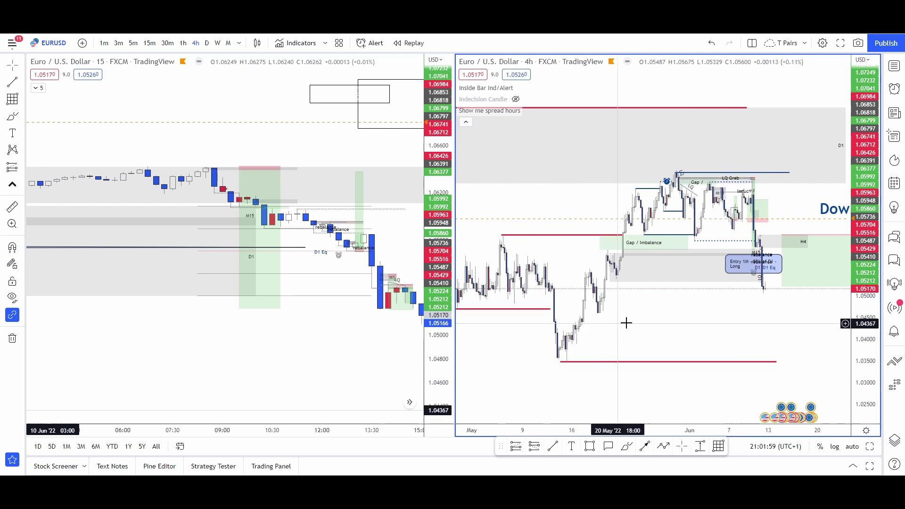
scroll(719, 318, "down", 3)
left_click_drag(701, 324, 568, 348)
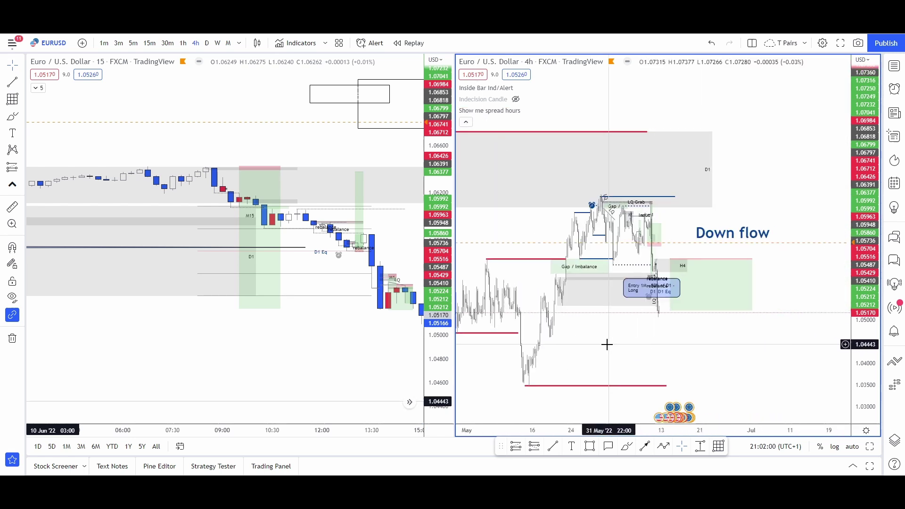
left_click(583, 353)
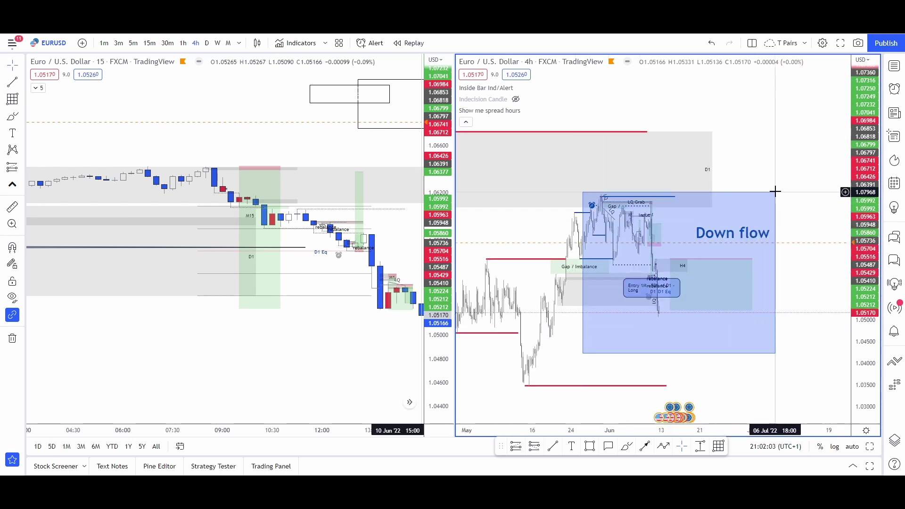
left_click_drag(775, 191, 774, 192)
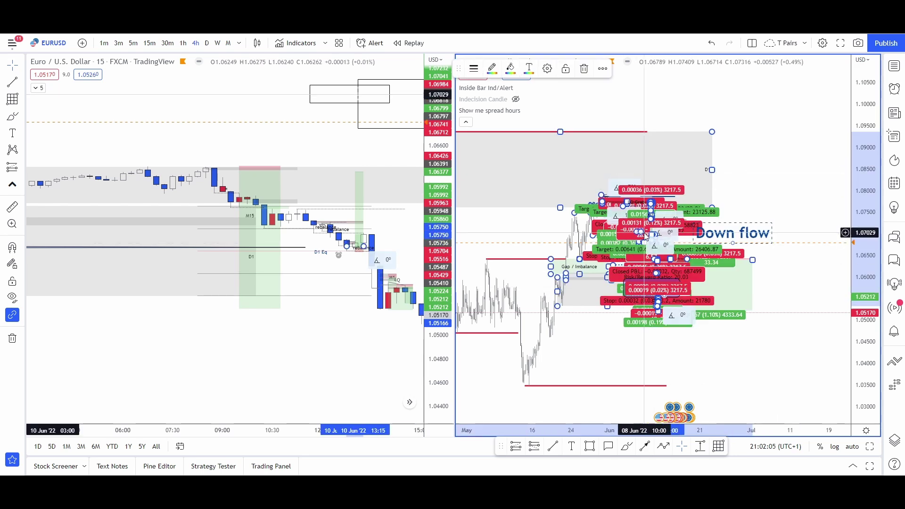
left_click(895, 441)
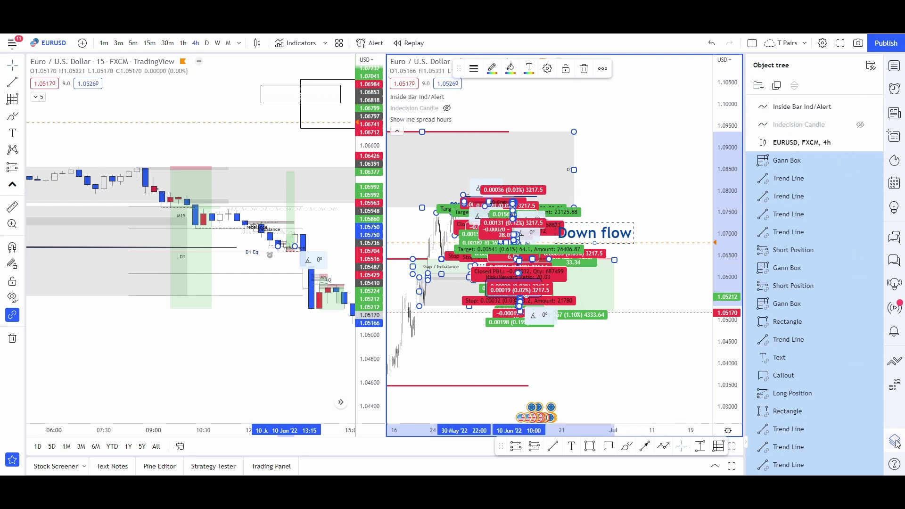
left_click(758, 84)
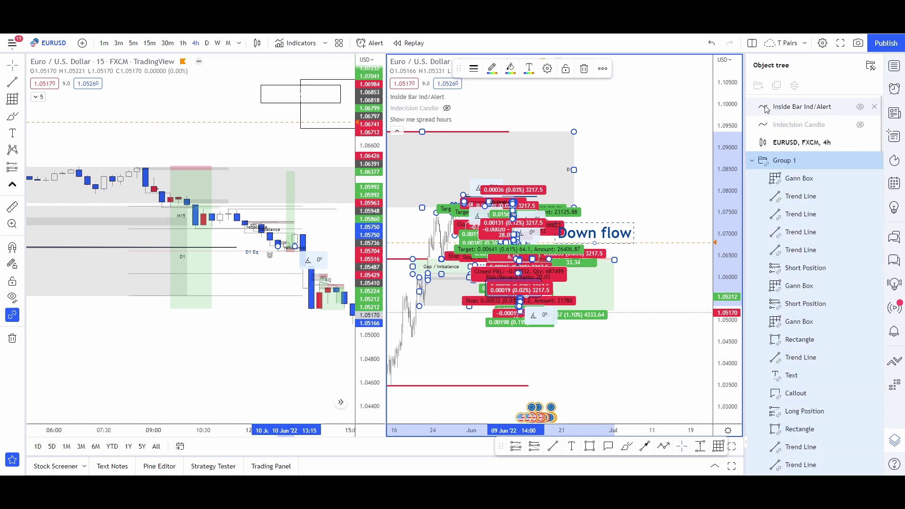
Rename the new drawing group as "wc 22.06.06" and check the week's start date on the system calendar
double_click(793, 161)
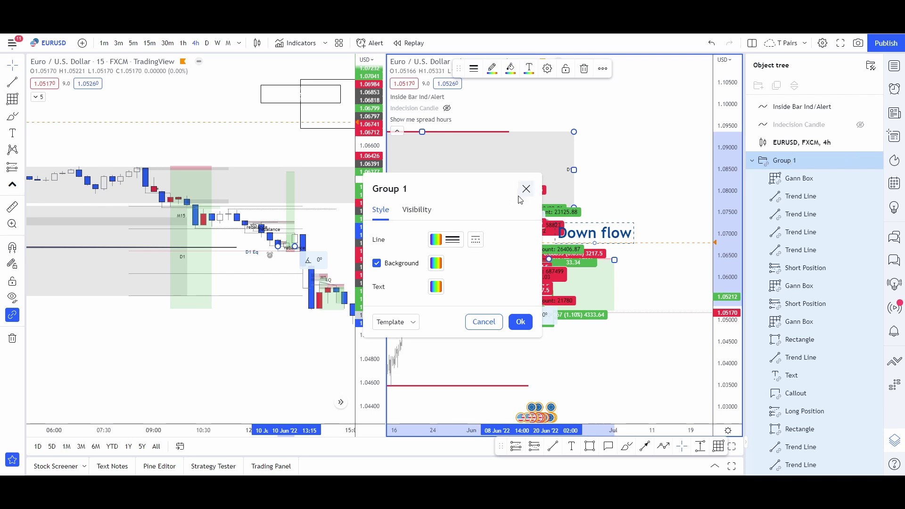
left_click(526, 190)
double_click(785, 159)
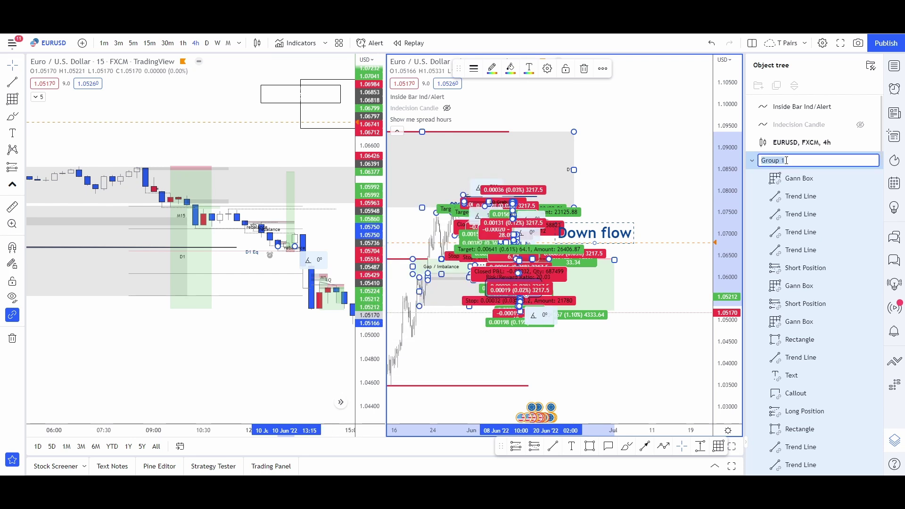
type("wc 22.06.06")
left_click(867, 485)
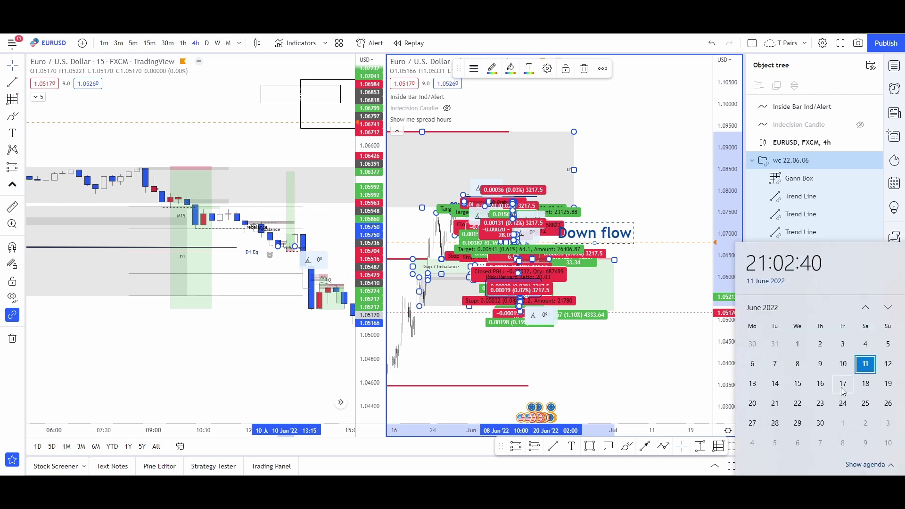
left_click(801, 166)
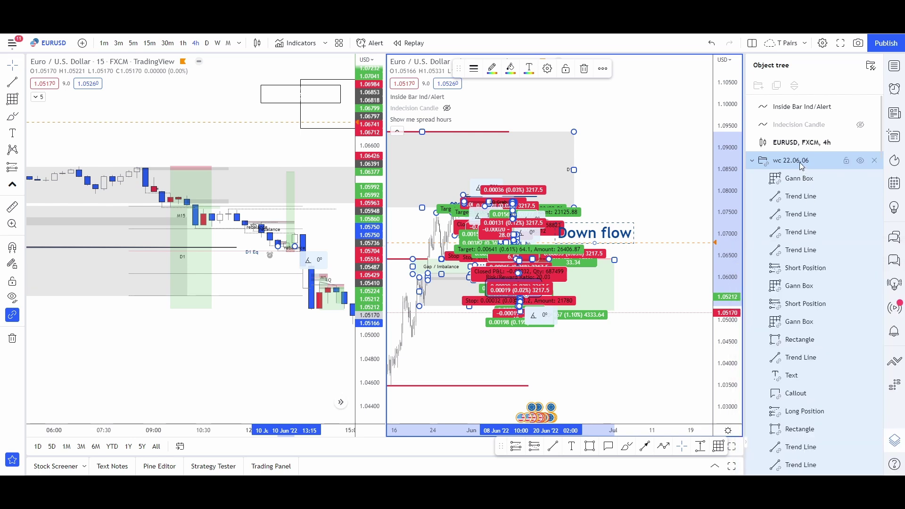
Hide the "wc 22.06.06" group and collapse its contents in the object tree
left_click(820, 214)
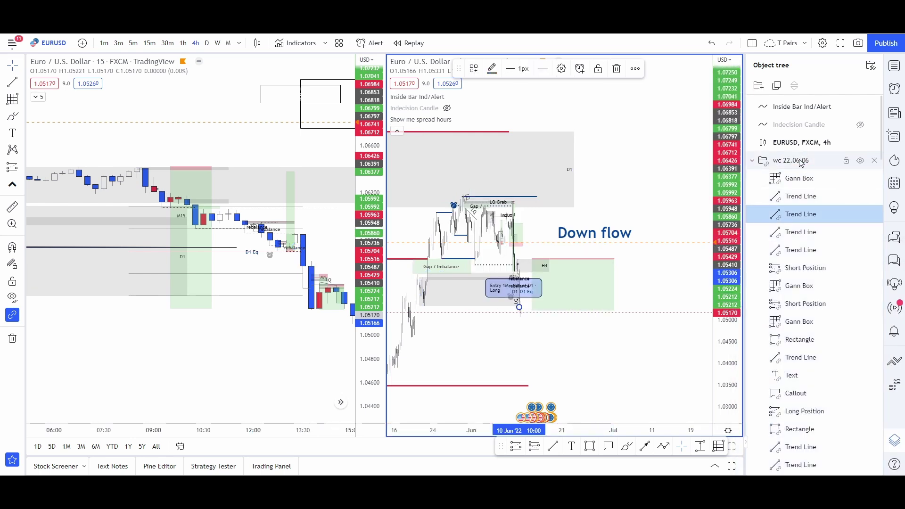
left_click(861, 161)
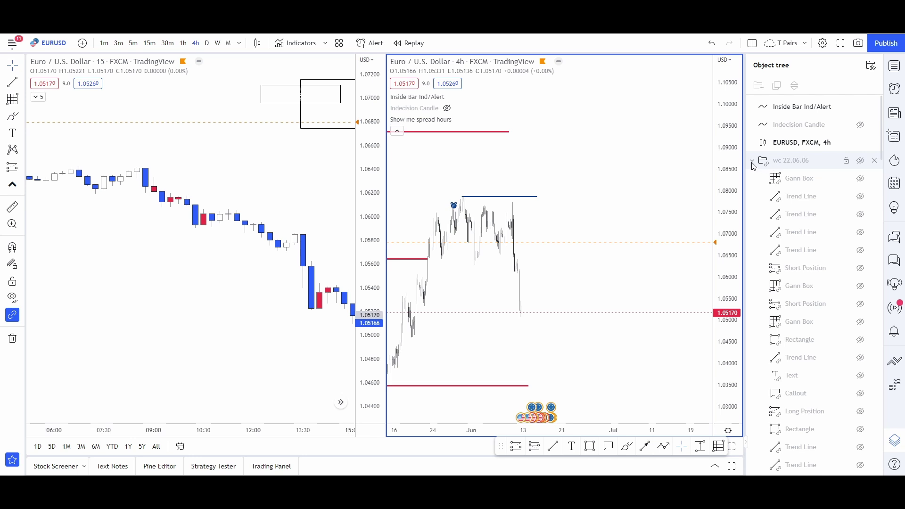
left_click(752, 164)
scroll(566, 273, "down", 5)
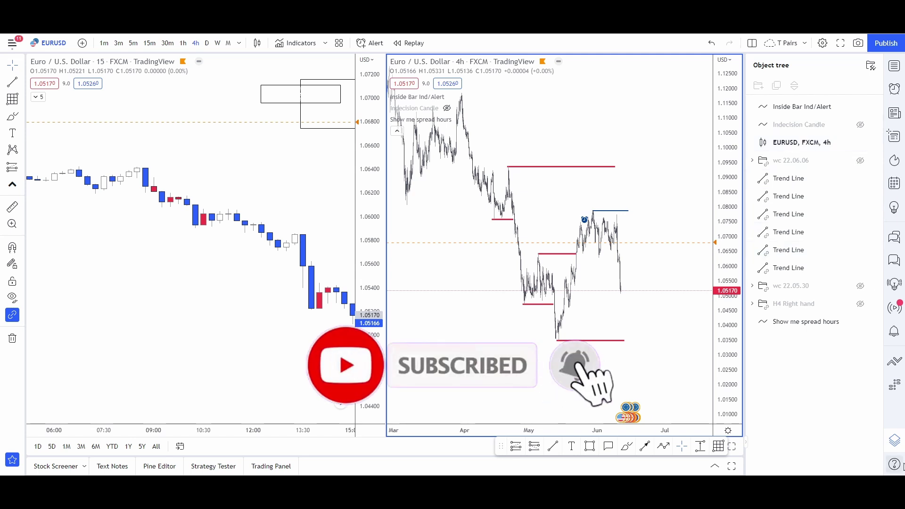
Close the object tree and bring the 15-minute chart to its most recent candles
left_click(894, 440)
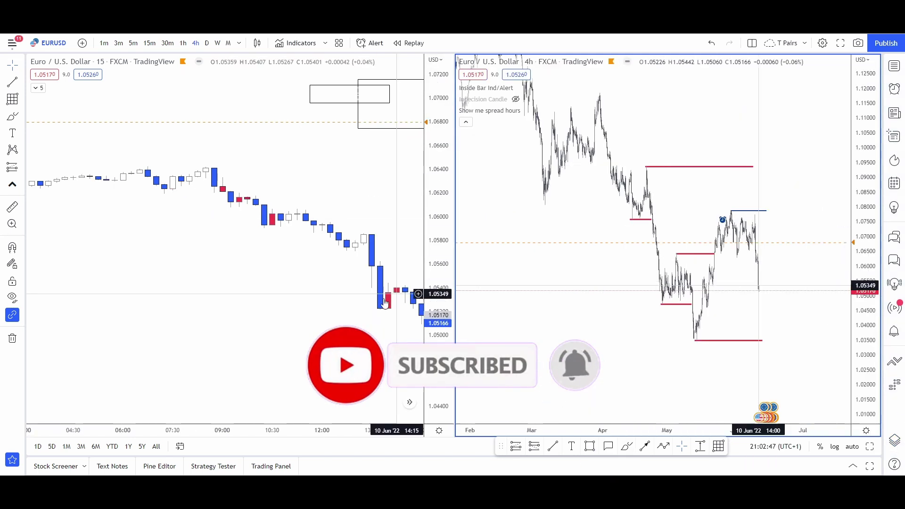
left_click(410, 402)
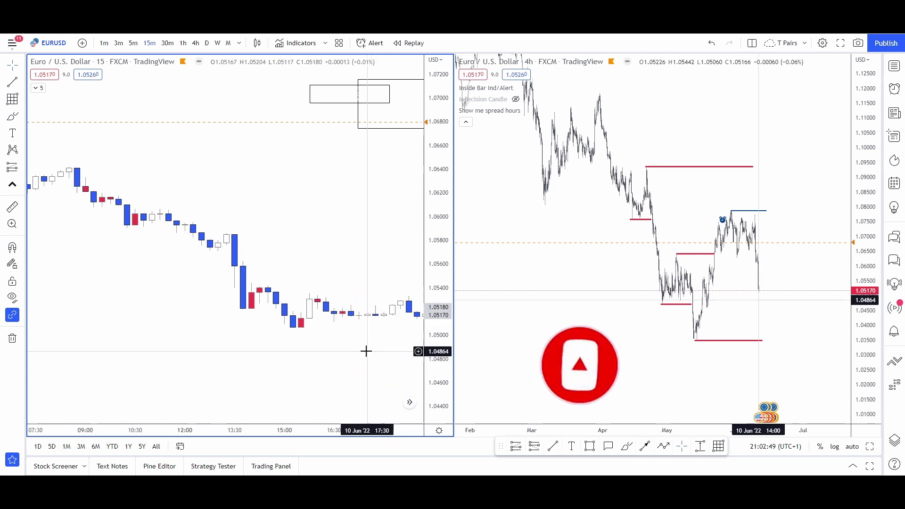
left_click_drag(602, 281, 555, 274)
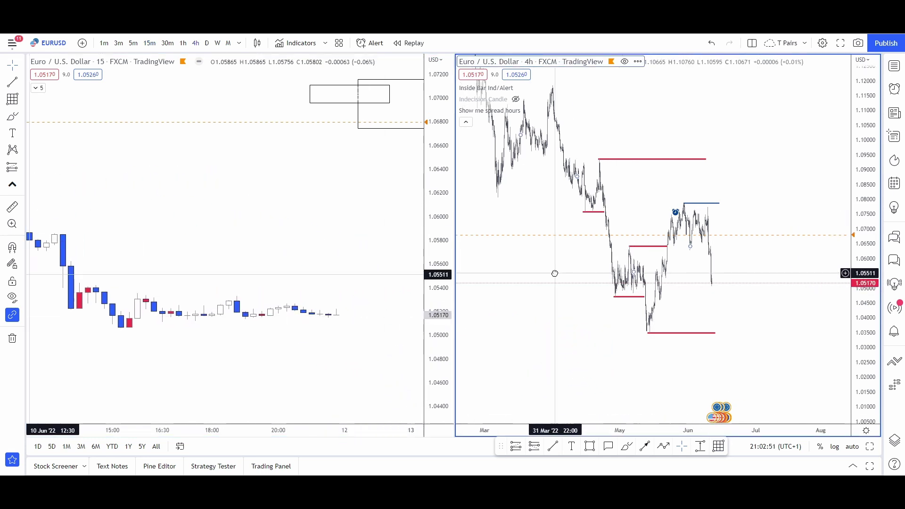
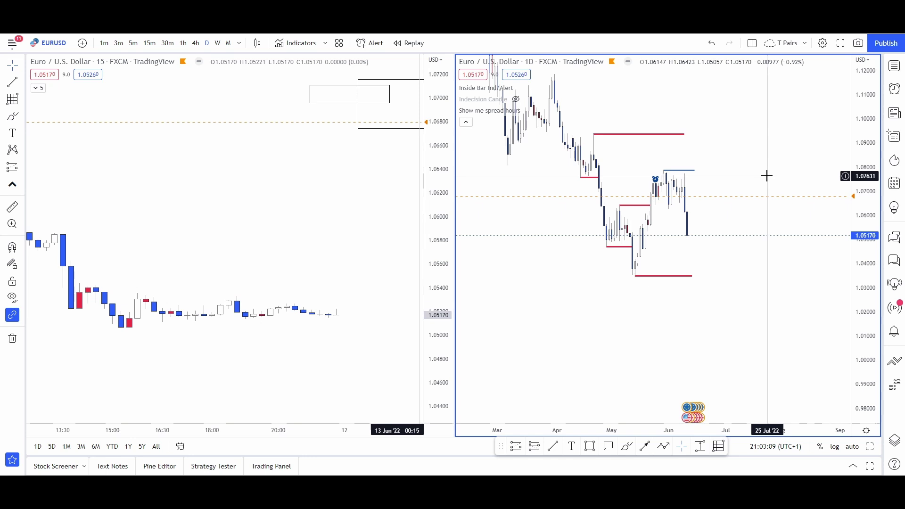
Show the 4-hour chart on the daily timeframe, fit the April to June structure in view and collapse its indicator legend
scroll(818, 275, "up", 3)
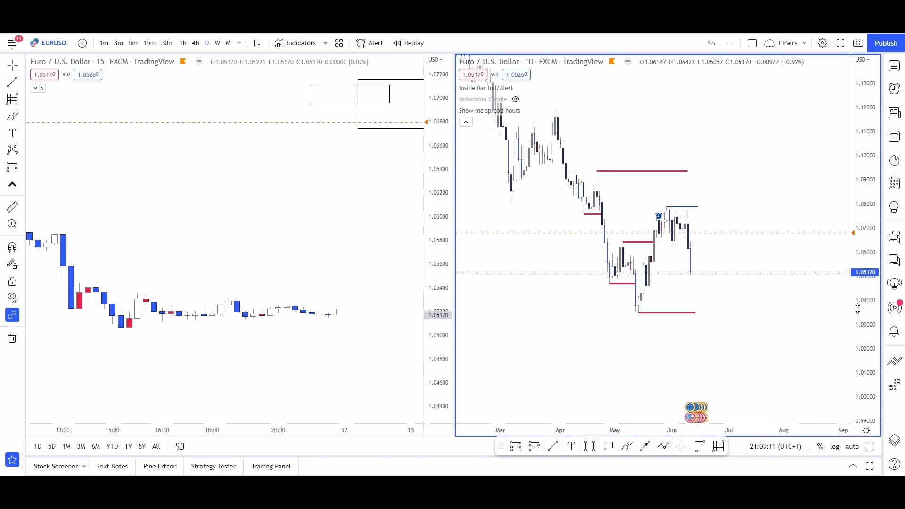
scroll(750, 206, "up", 3)
mouse_move(750, 206)
left_mouse_down()
mouse_move(751, 172)
mouse_move(743, 211)
left_mouse_up()
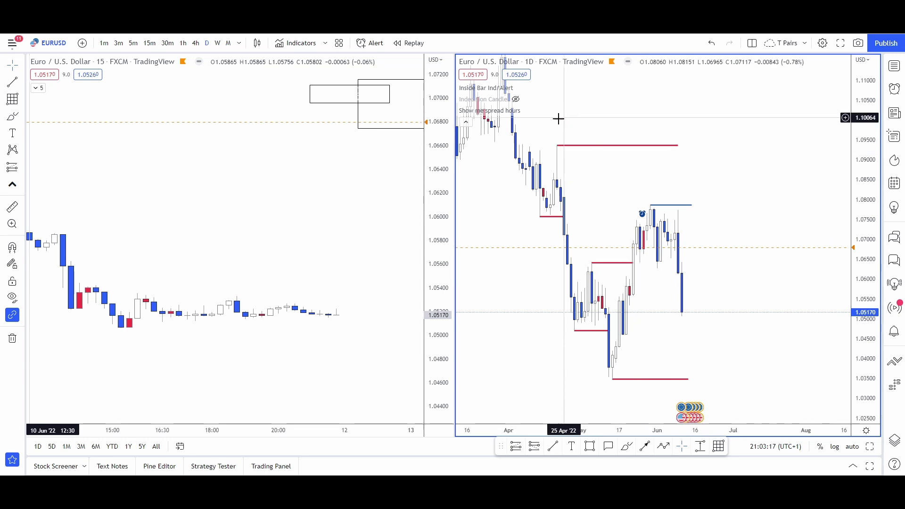
left_click(467, 123)
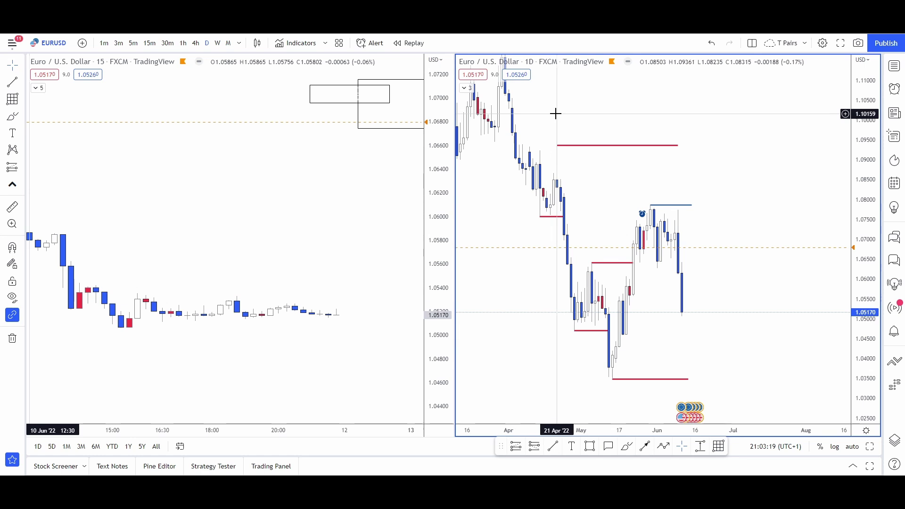
Examine the daily candles from the April highs to the 10 June drop, alongside the 15-minute sell-off of 9 and 10 June
scroll(556, 114, "up", 2)
left_click_drag(638, 169, 710, 171)
left_click_drag(860, 115, 845, 287)
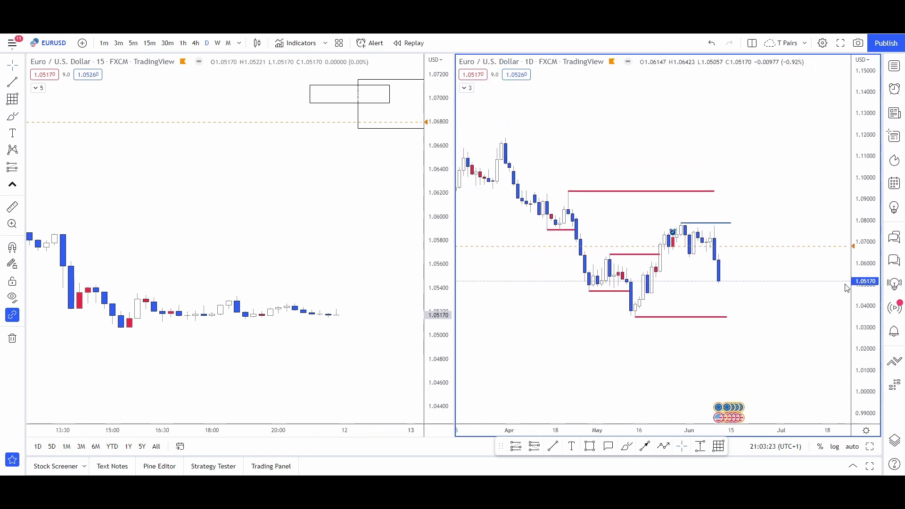
scroll(768, 240, "down", 2)
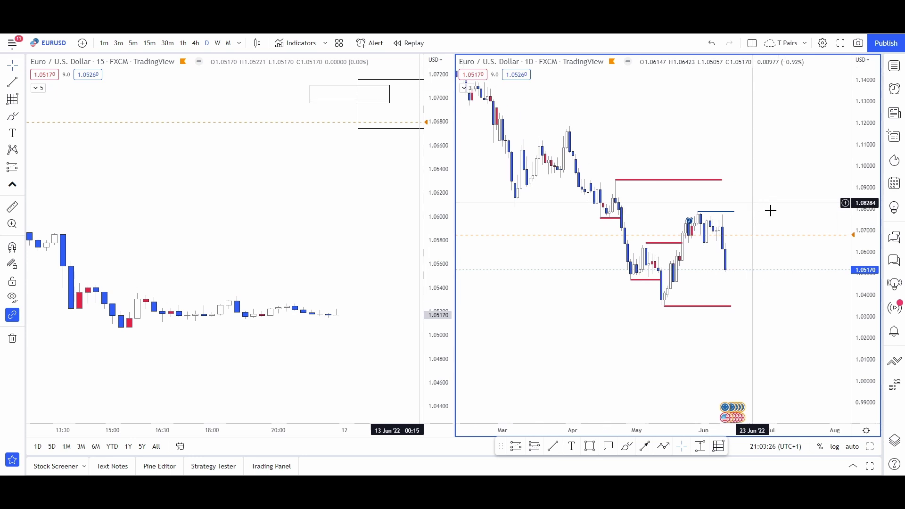
left_click_drag(868, 273, 867, 235)
left_click_drag(774, 186, 725, 183)
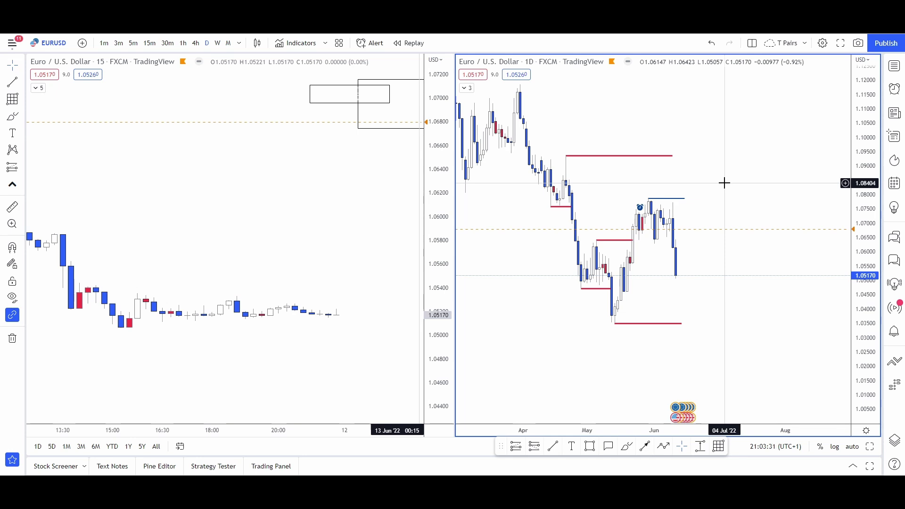
left_click_drag(723, 195, 733, 202)
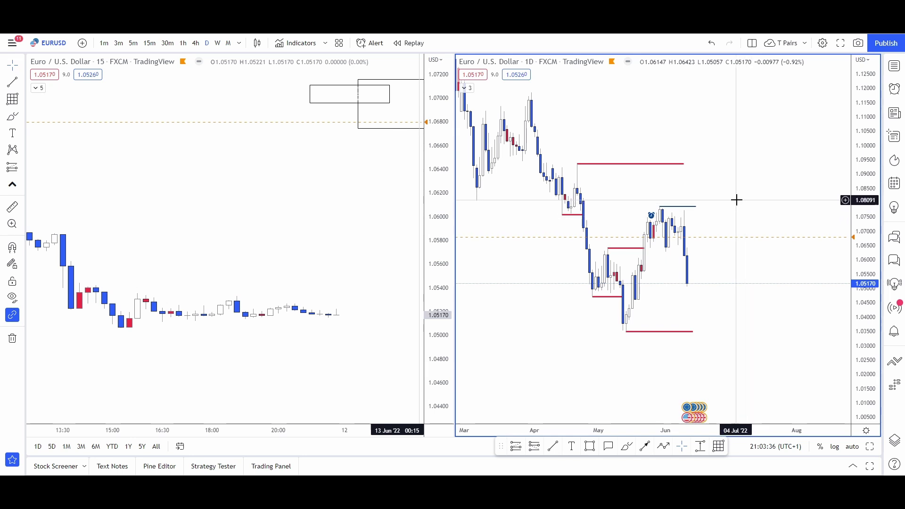
left_click_drag(737, 200, 751, 210)
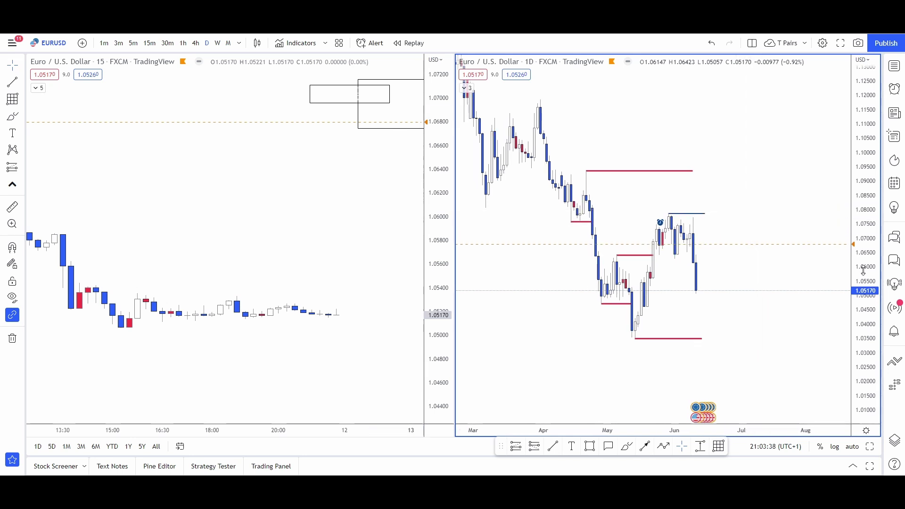
left_click_drag(863, 270, 870, 75)
scroll(735, 184, "up", 3)
left_click_drag(736, 184, 748, 123)
left_click_drag(864, 157, 864, 255)
left_click_drag(752, 162, 755, 178)
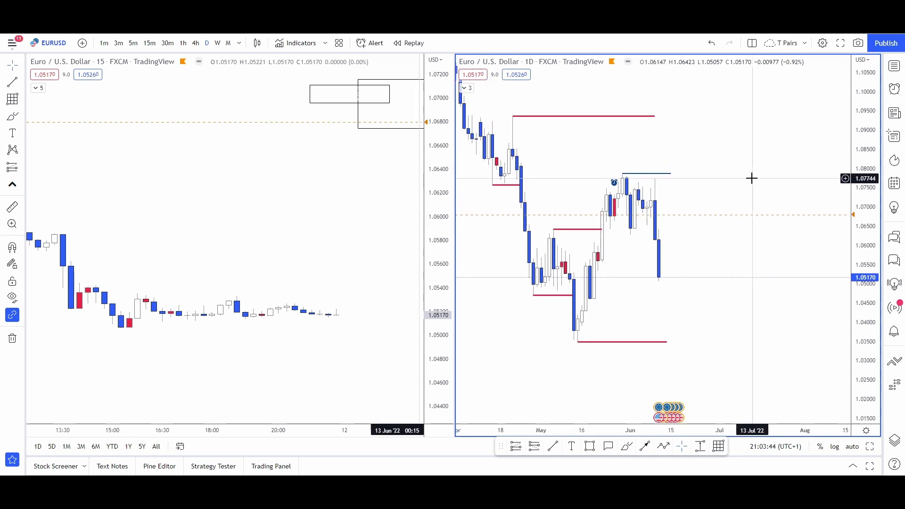
left_click_drag(719, 176, 734, 187)
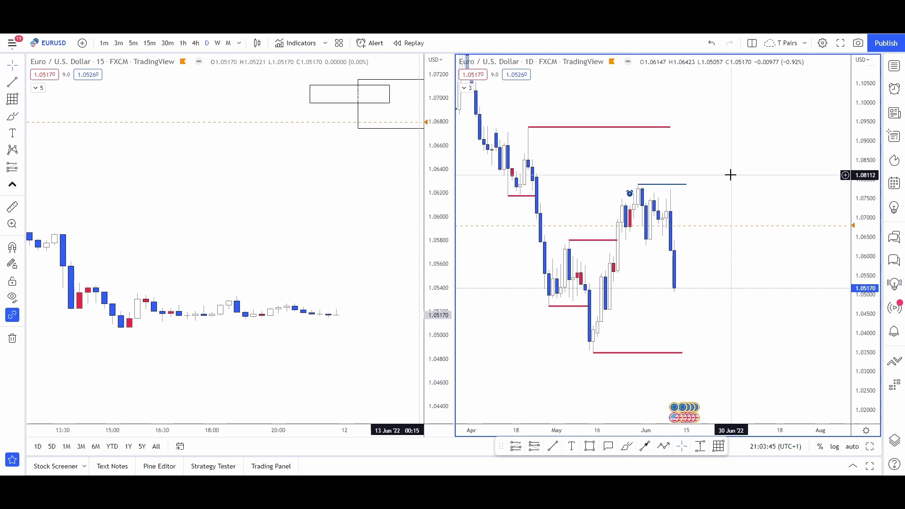
scroll(675, 174, "down", 2)
scroll(372, 254, "down", 6)
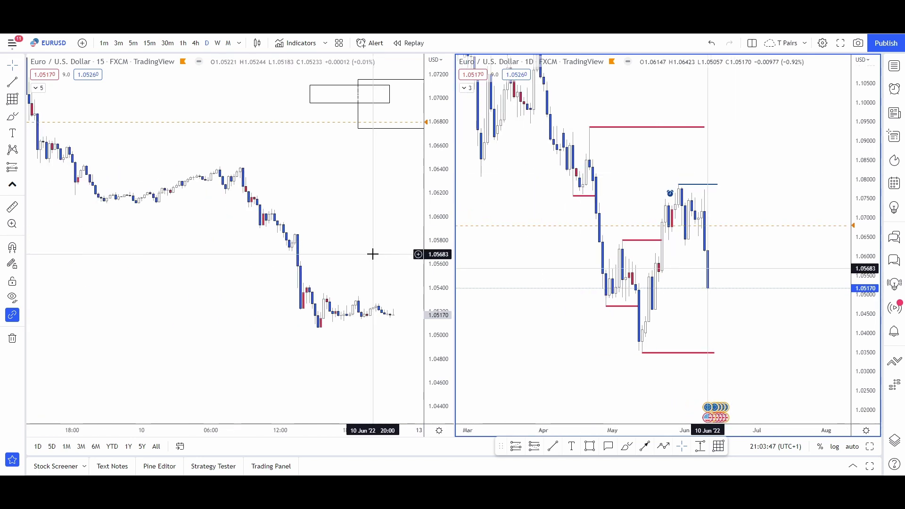
left_click(378, 227)
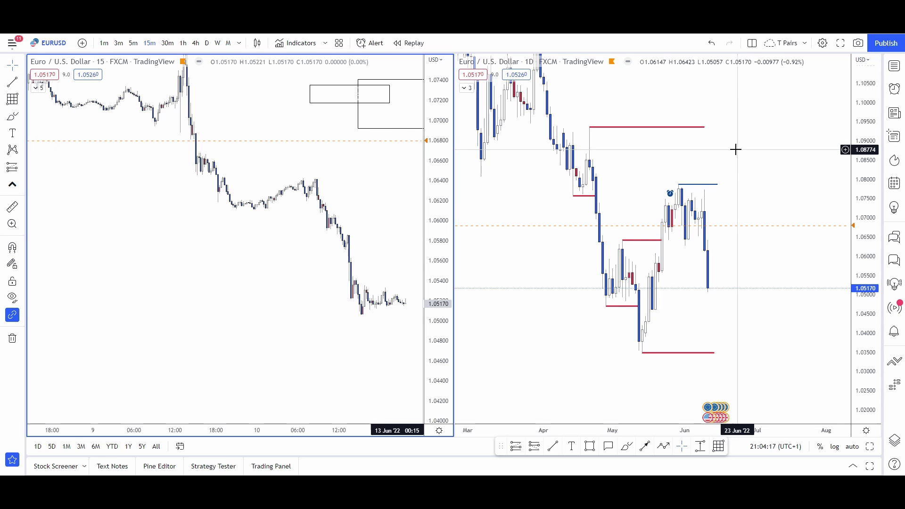
Review the daily swings against the marked structure lines, from the late April high through the mid-May low to the early June high
scroll(735, 149, "up", 2)
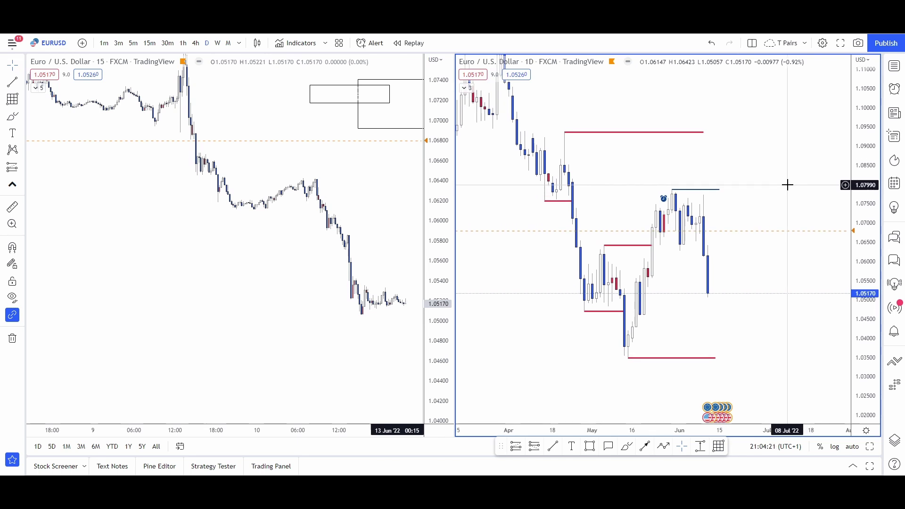
left_click_drag(768, 190, 782, 195)
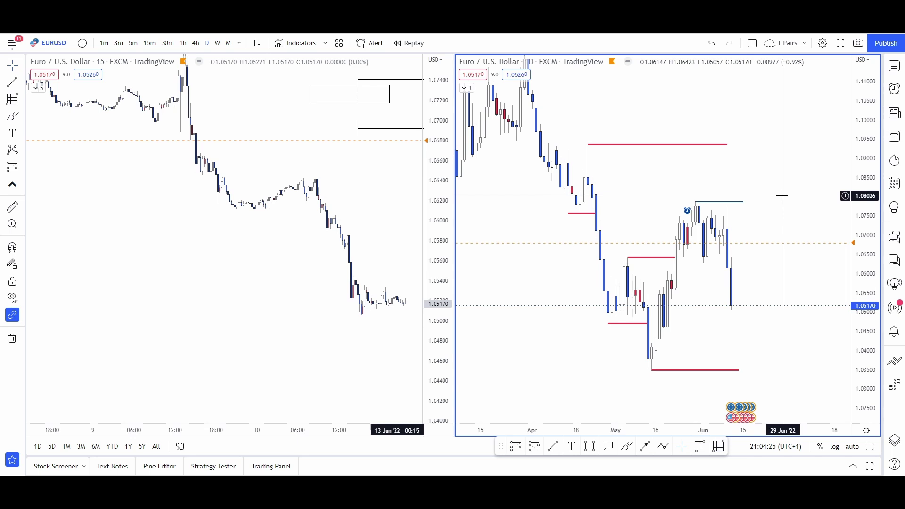
left_click_drag(782, 281, 796, 287)
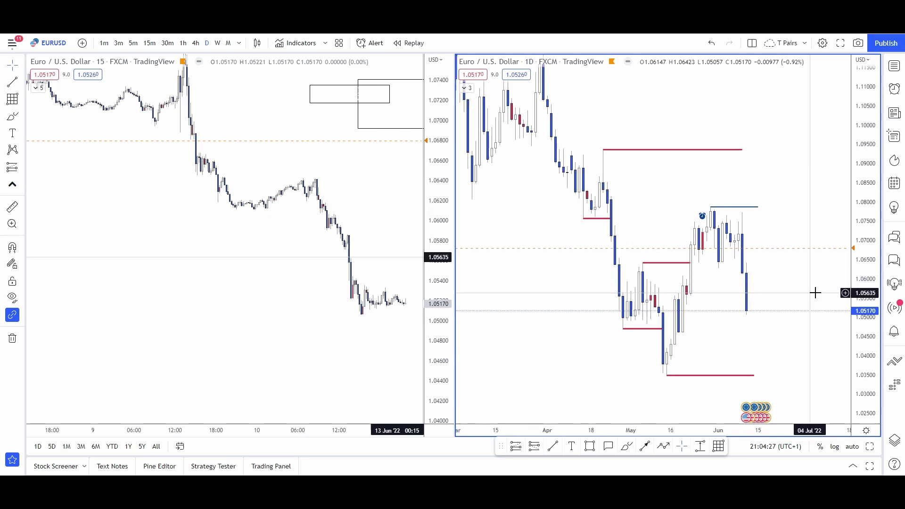
left_click_drag(865, 317, 865, 211)
scroll(790, 211, "up", 1)
scroll(790, 211, "up", 2)
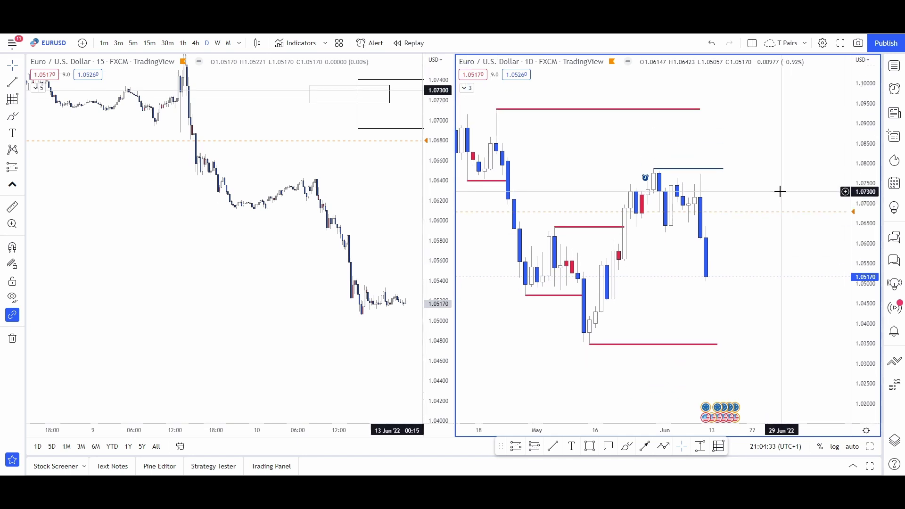
scroll(760, 191, "down", 1)
left_click_drag(758, 192, 723, 223)
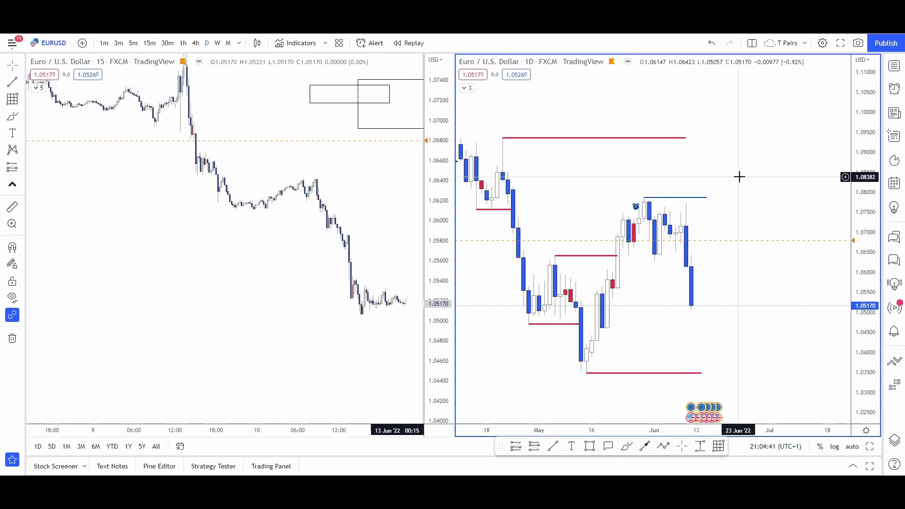
left_click_drag(739, 177, 771, 183)
scroll(757, 184, "down", 2)
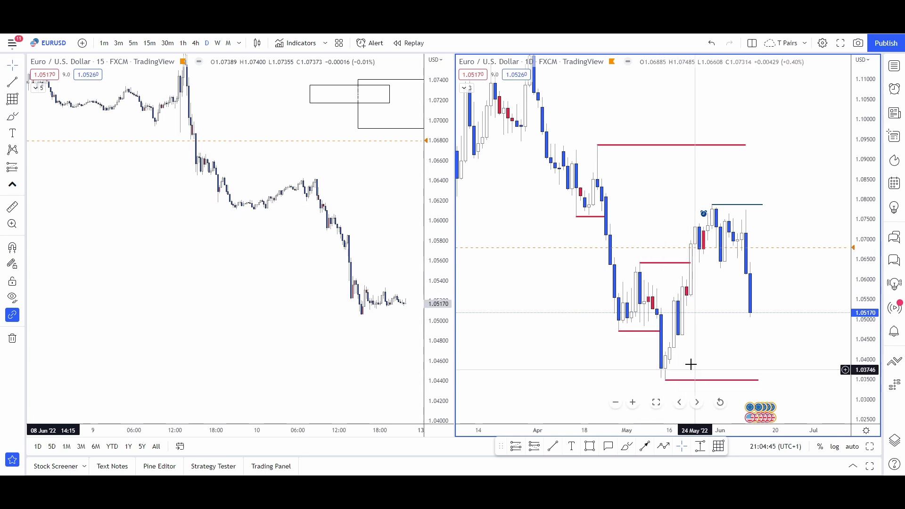
left_click_drag(646, 228, 580, 216)
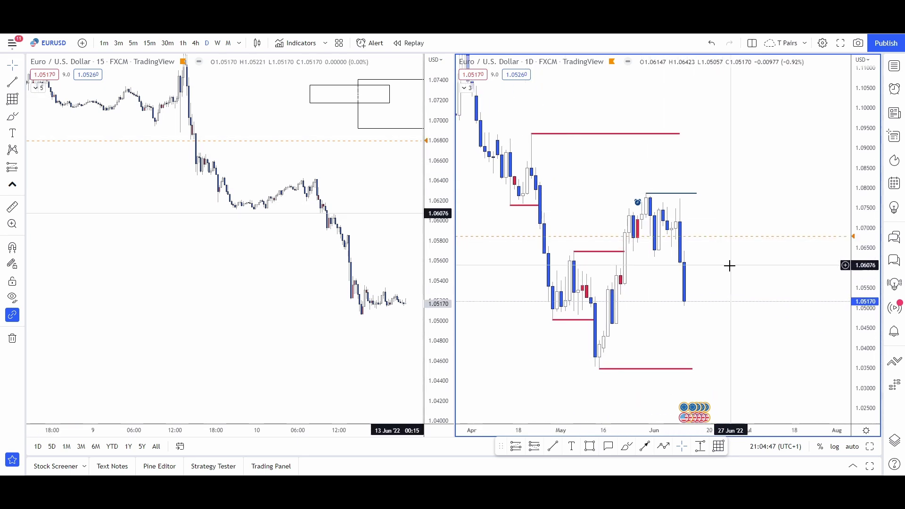
left_click_drag(730, 266, 830, 289)
scroll(752, 268, "up", 4)
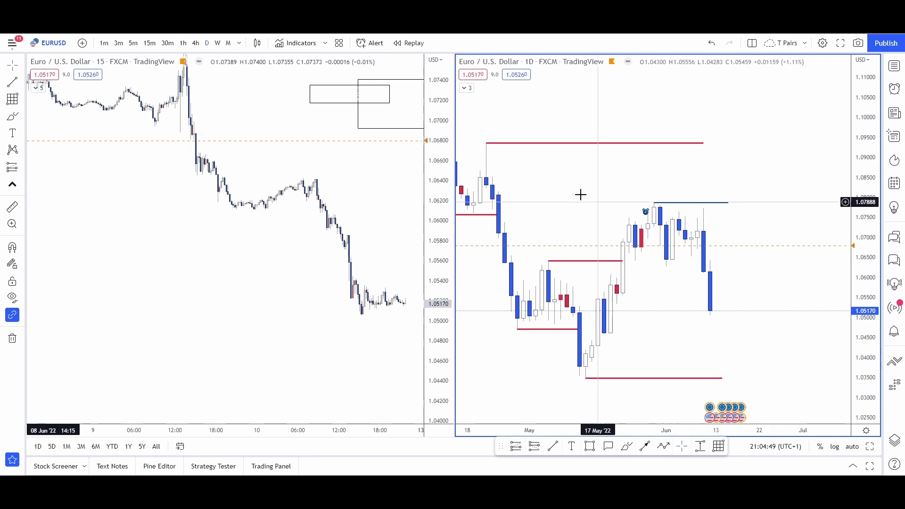
scroll(692, 206, "down", 4)
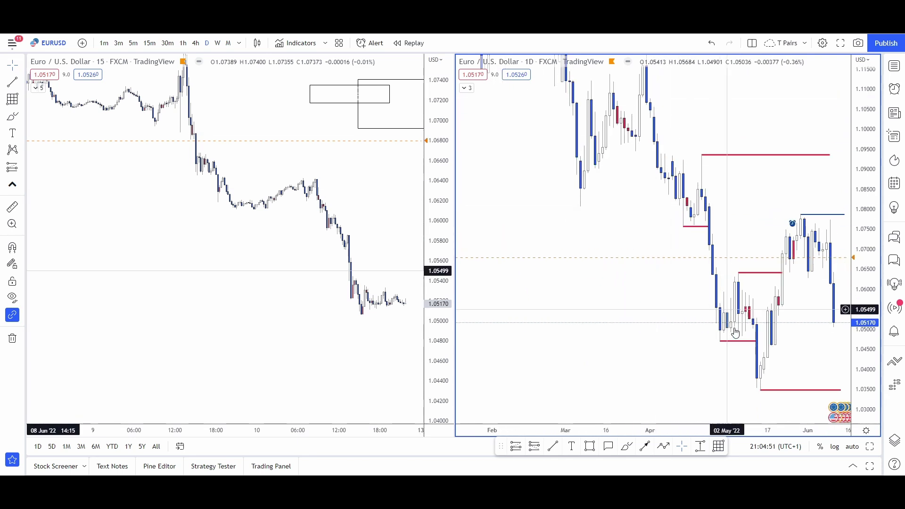
left_click_drag(727, 218, 648, 196)
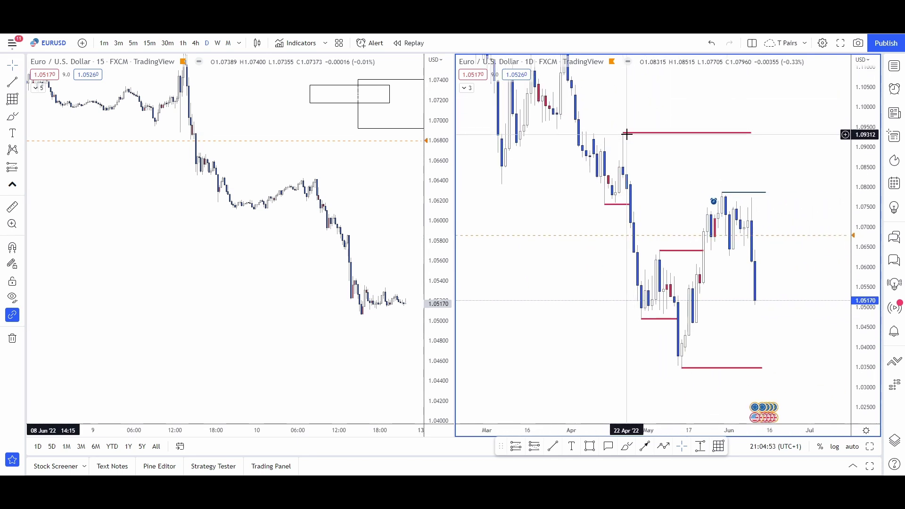
left_click_drag(671, 162, 623, 147)
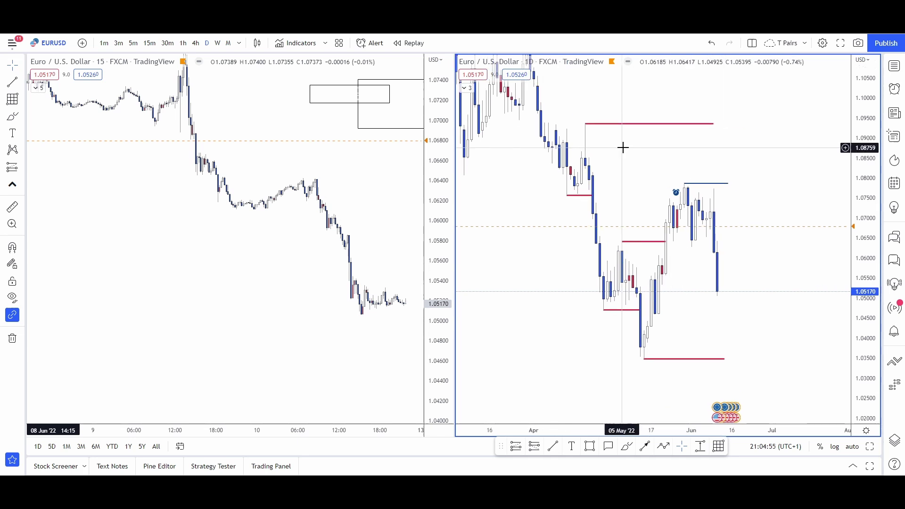
left_click(632, 241)
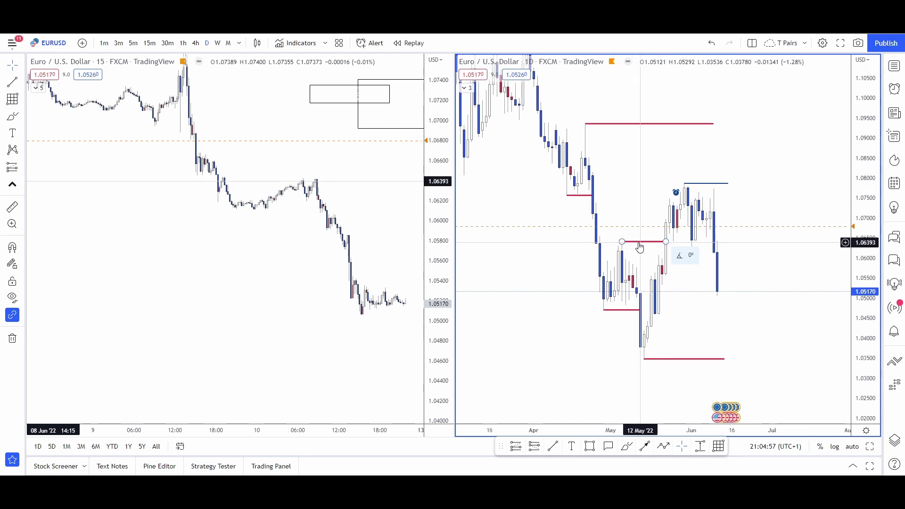
Draw a horizontal trend line on the daily chart from the 24 May high to 27 May, at about 1.07485
scroll(627, 247, "up", 3)
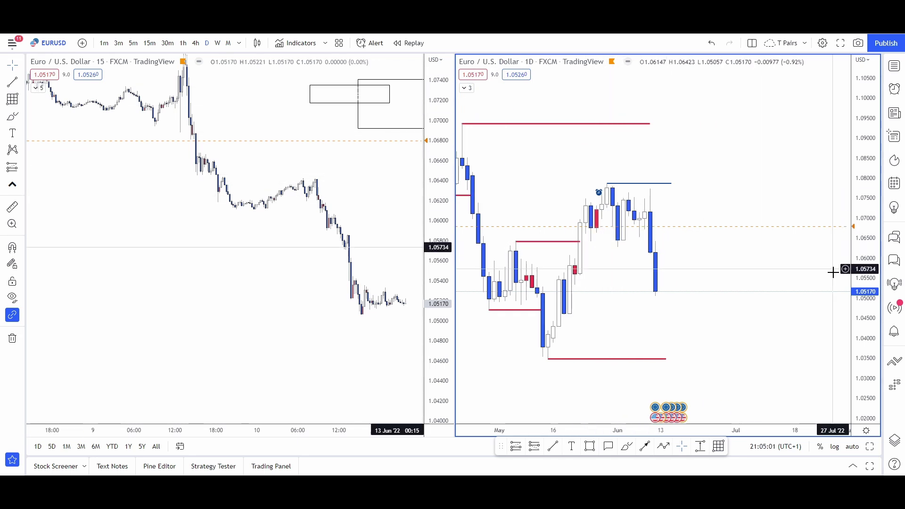
double_click(863, 317)
scroll(743, 150, "up", 4)
left_click_drag(698, 162, 825, 226)
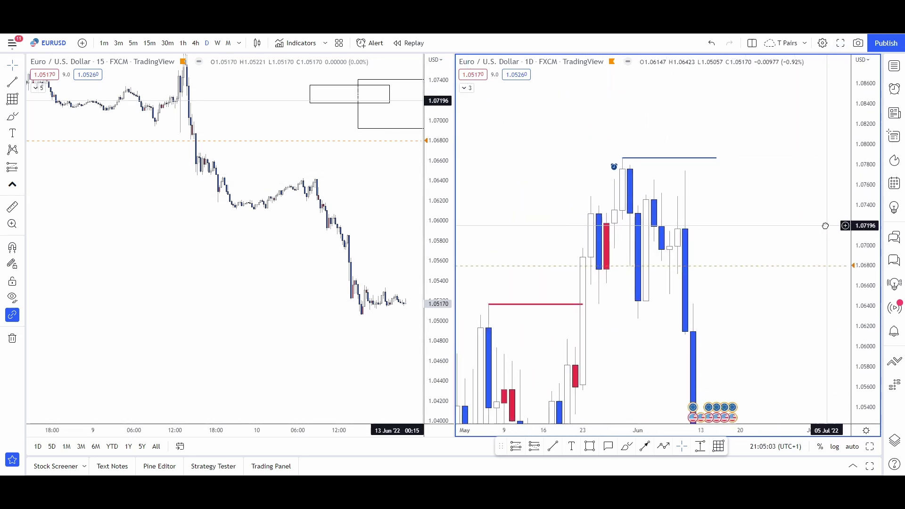
left_click(591, 196)
left_click(615, 197)
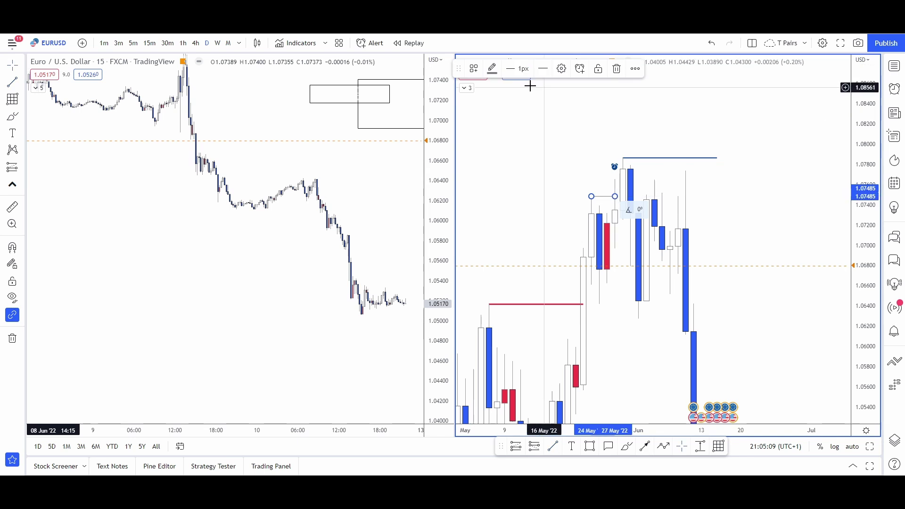
Apply the "D1 Structure Wicked" drawing template to the new trend line at the 24 May high and deselect it
left_click(474, 68)
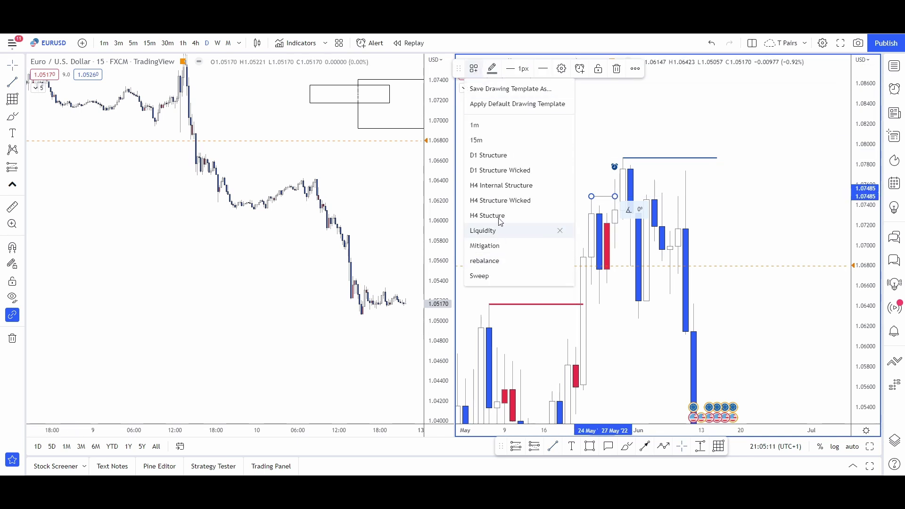
left_click(500, 171)
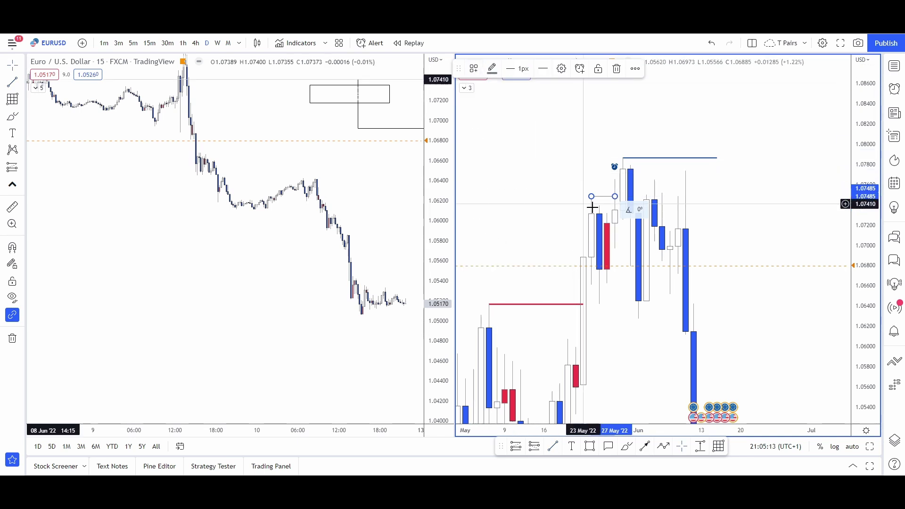
left_click(725, 206)
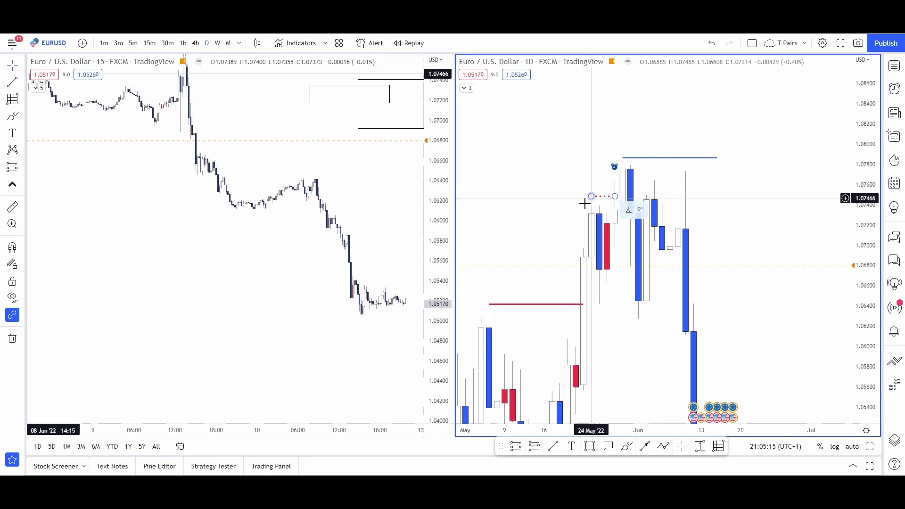
left_click_drag(591, 188, 649, 200)
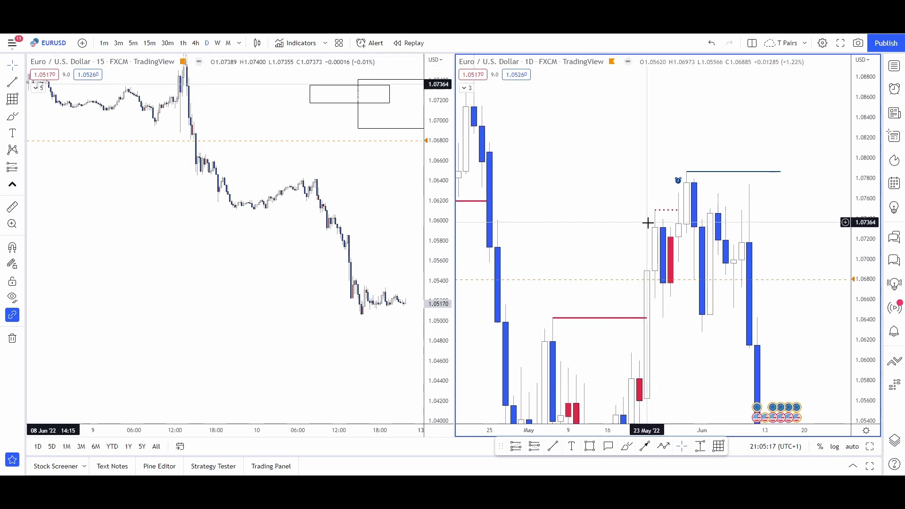
Draw a horizontal trend line on the daily chart from the 25 May low at 1.06417 to 1 June and deselect it
left_click_drag(667, 230, 648, 172)
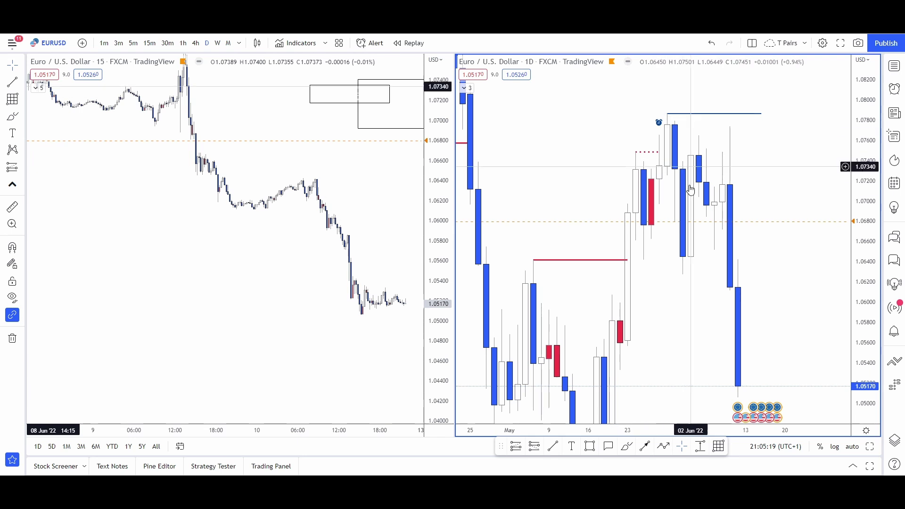
left_click_drag(772, 289, 768, 214)
left_click_drag(679, 231, 661, 283)
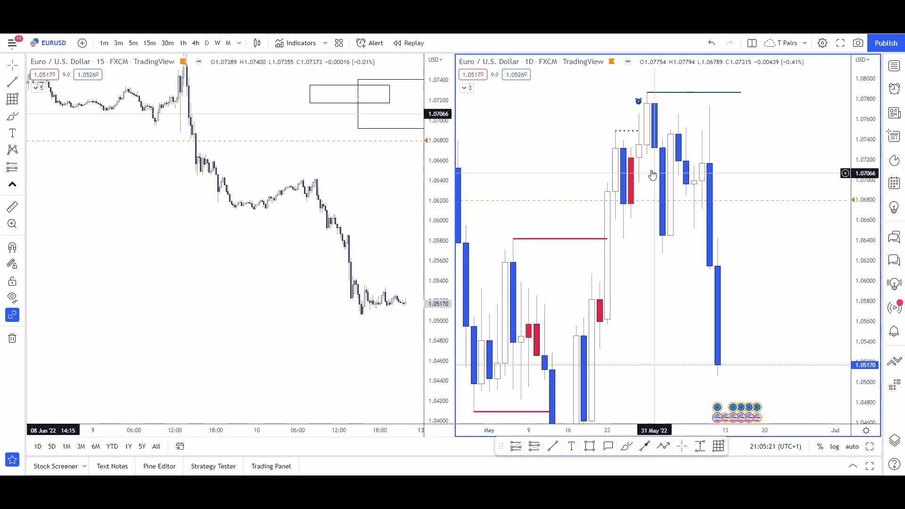
left_click(554, 446)
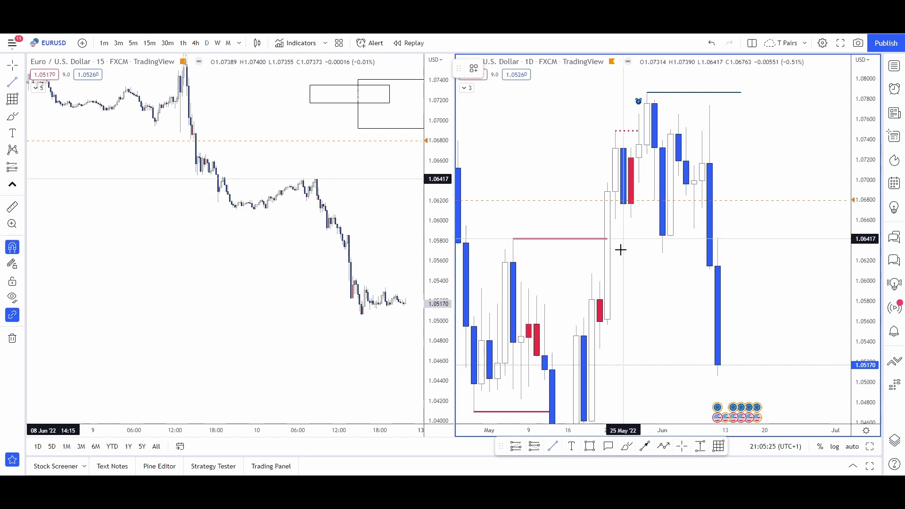
left_click(663, 240)
left_click(677, 234)
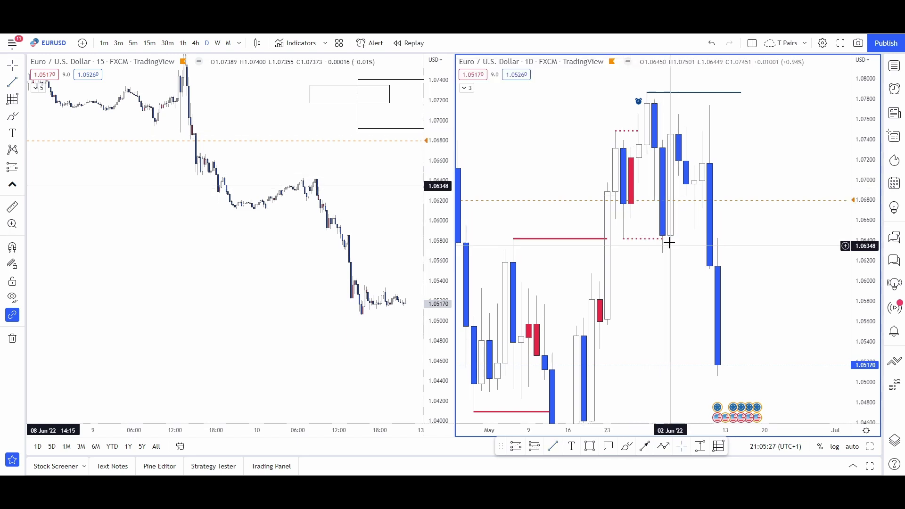
Draw a horizontal trend line on the daily chart from the 1 June low to 9 June, at 1.06272
left_click_drag(674, 238, 636, 226)
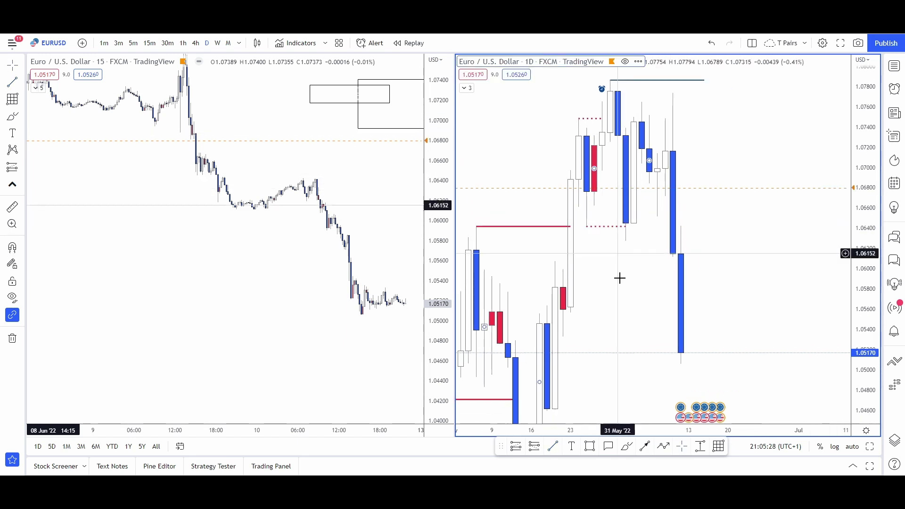
left_click(555, 447)
left_click(668, 242)
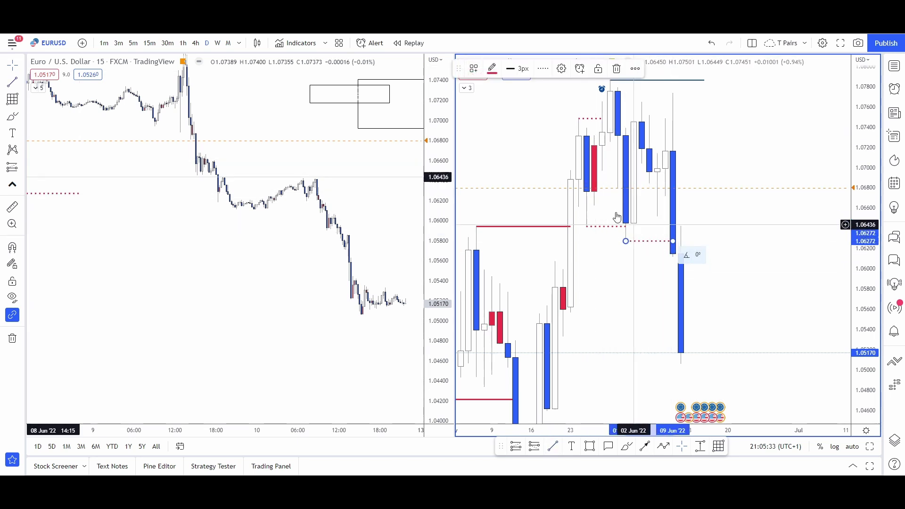
Apply the "D1 Structure" drawing template to the trend line running from the 1 June low to 9 June
left_click_drag(628, 298, 644, 302)
left_click_drag(862, 131, 873, 313)
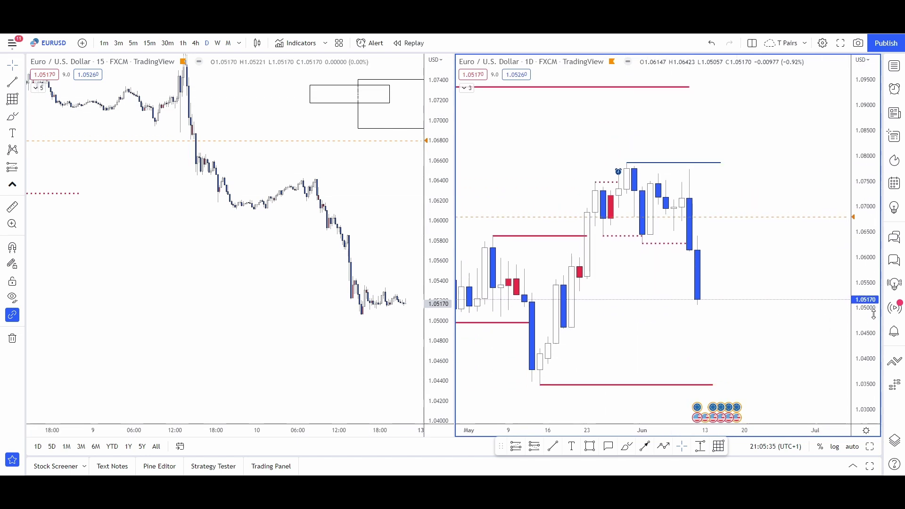
scroll(735, 368, "down", 3)
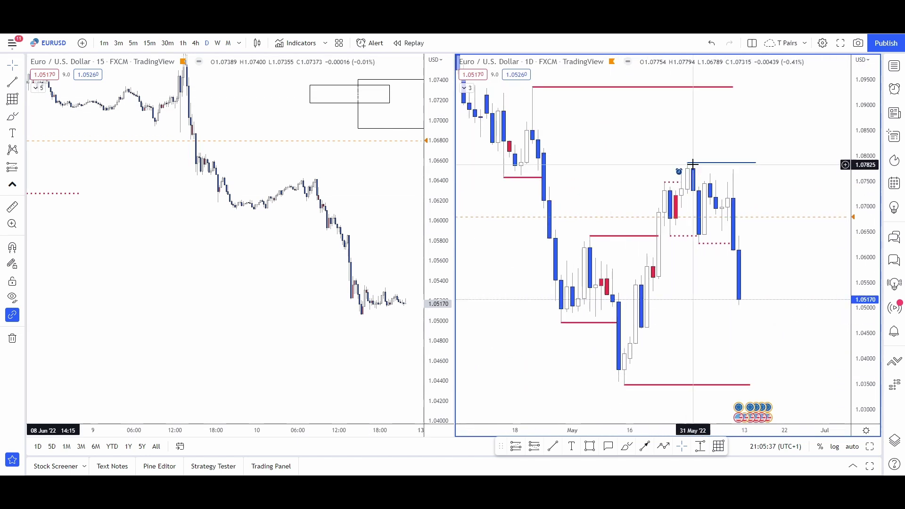
left_click_drag(717, 245, 688, 242)
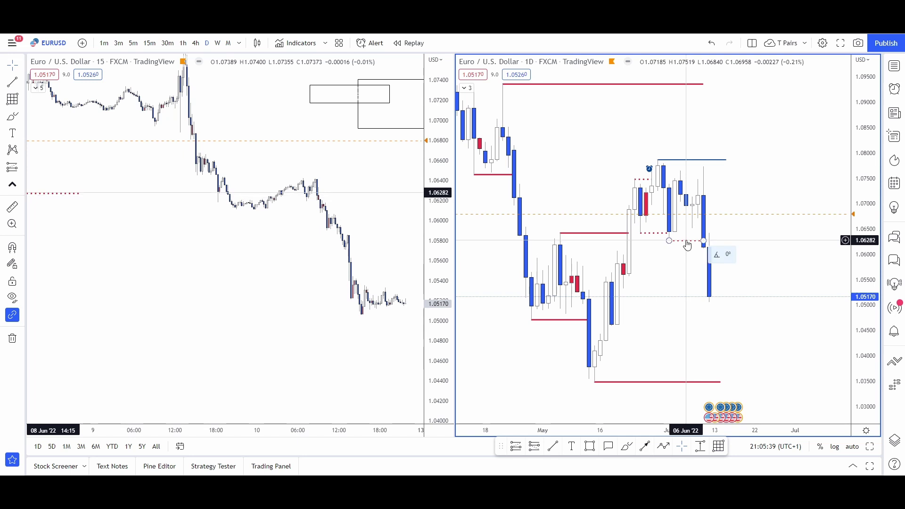
left_click(688, 244)
left_click(473, 69)
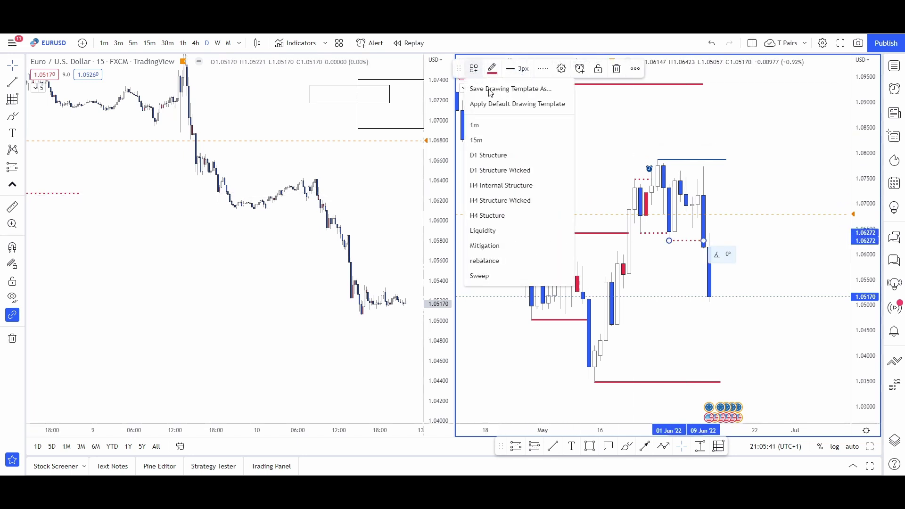
left_click(504, 187)
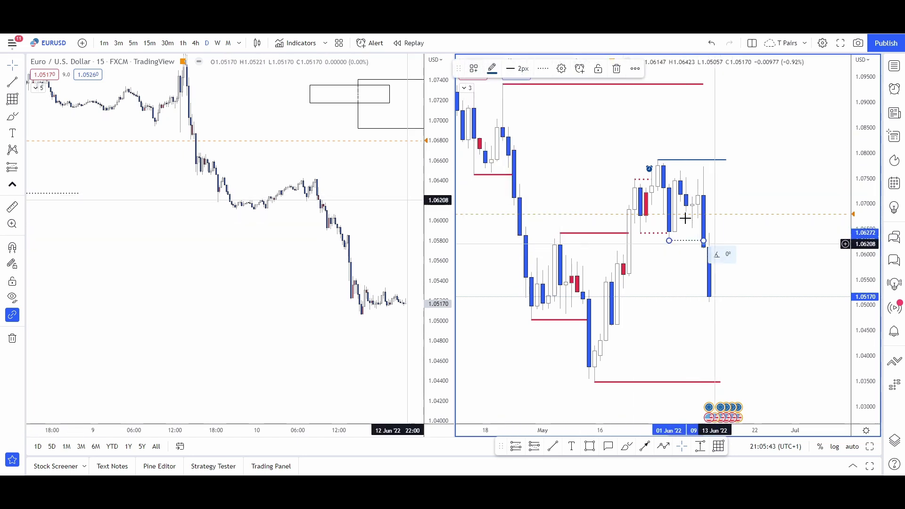
left_click(473, 69)
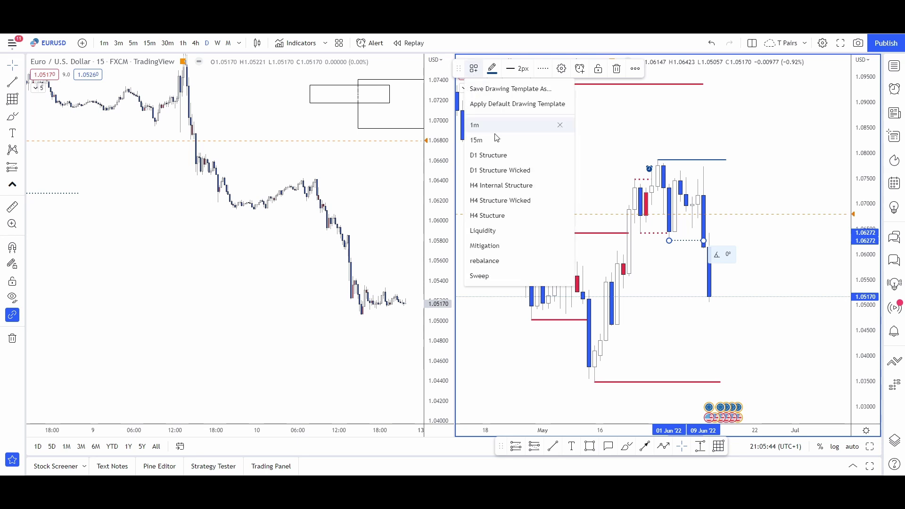
left_click(492, 161)
Review the marked daily structure from the 10 June drop back through the April highs to the late 2021 swings
scroll(729, 245, "up", 5)
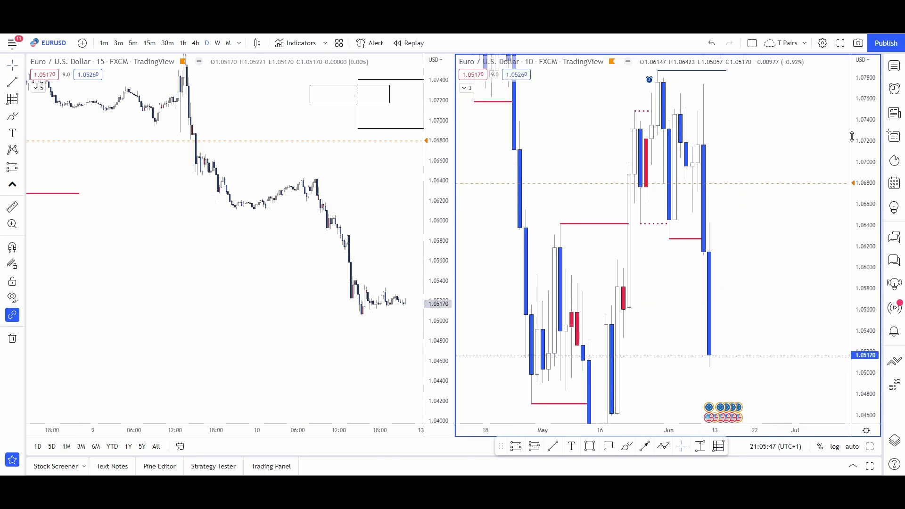
left_click_drag(729, 245, 767, 238)
left_click_drag(864, 194, 864, 367)
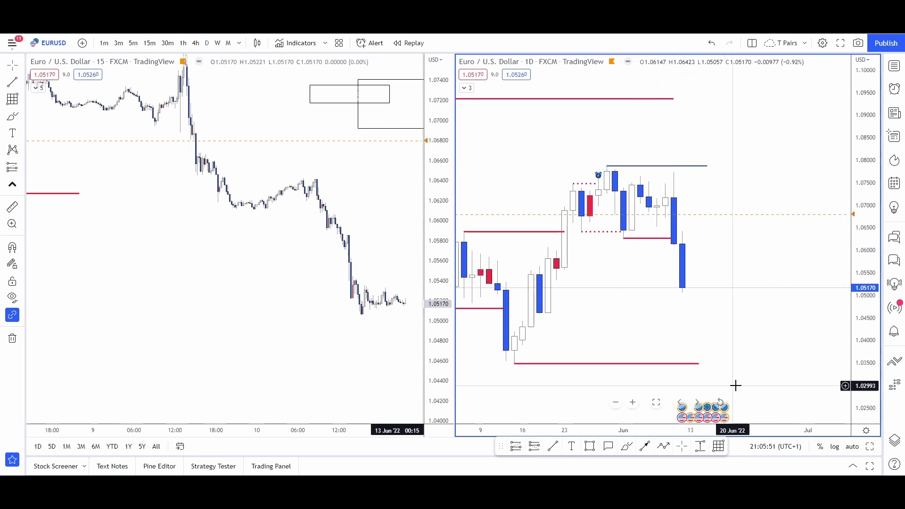
left_click_drag(735, 383, 836, 380)
scroll(763, 297, "down", 3)
left_click_drag(653, 189, 643, 218)
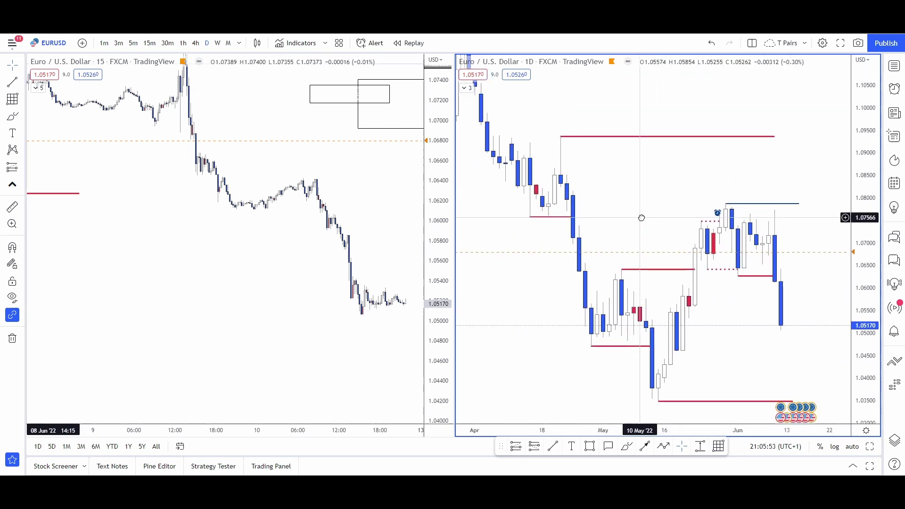
left_click(547, 224)
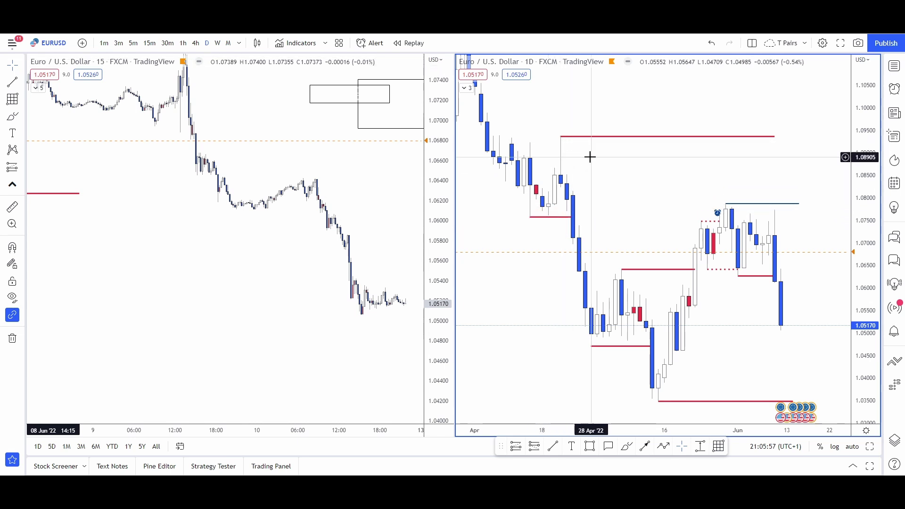
left_click_drag(592, 178, 587, 167)
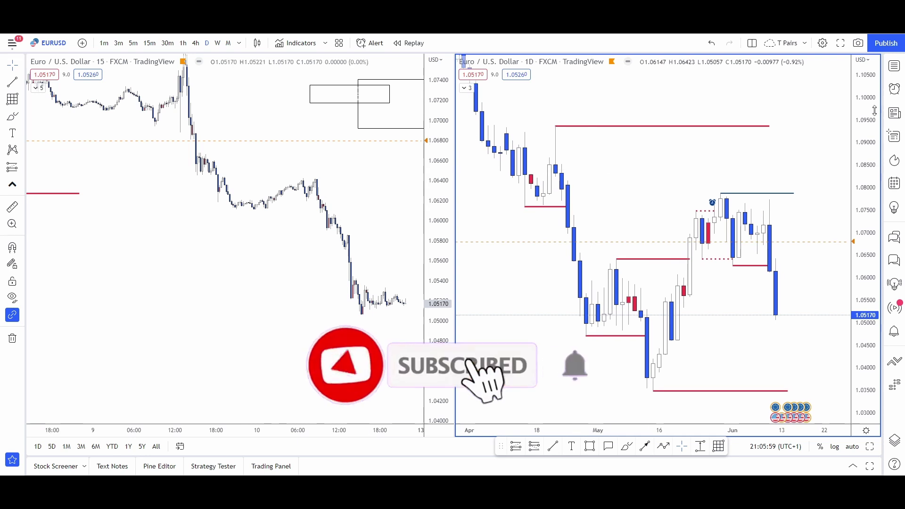
scroll(708, 189, "down", 5)
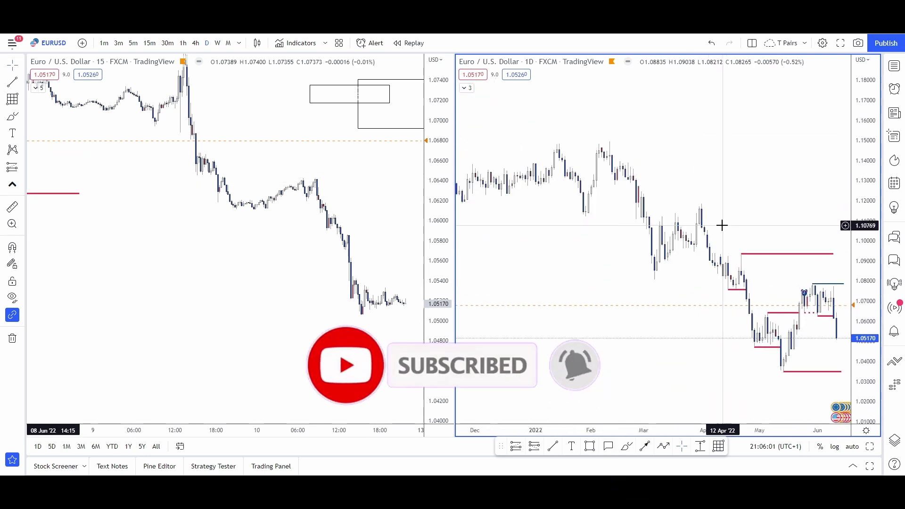
scroll(722, 226, "down", 3)
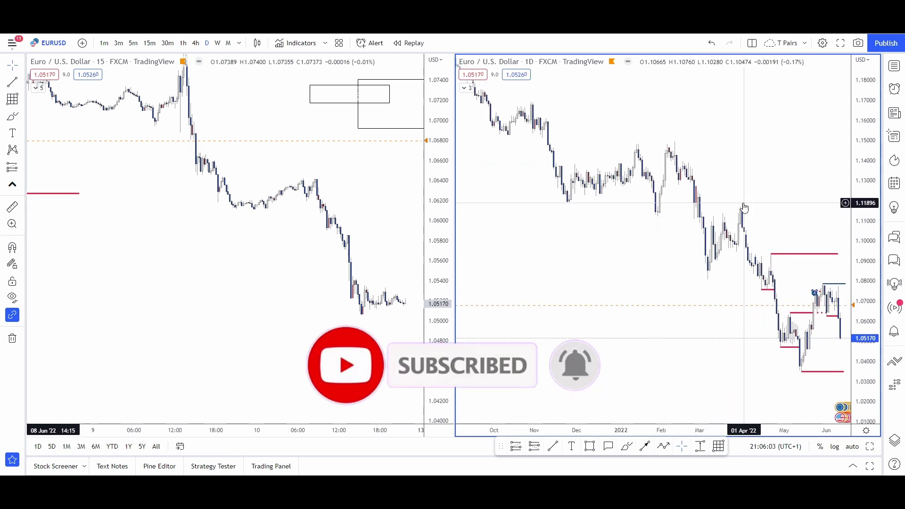
Draw a Gann box from the 31 March high at 1.11848 to the mid-May low at 1.03488, extended to 30 June
left_click_drag(744, 208, 588, 173)
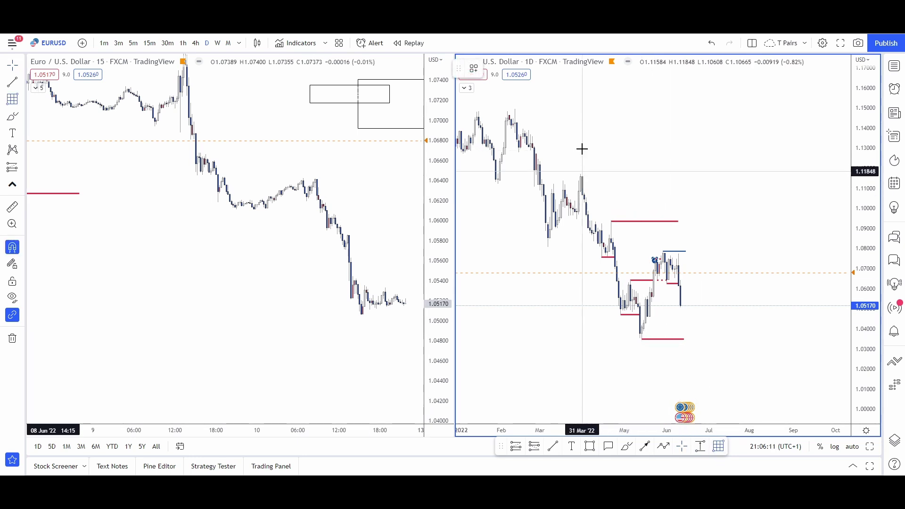
mouse_move(583, 171)
left_mouse_down()
mouse_move(638, 306)
mouse_move(641, 351)
left_mouse_up()
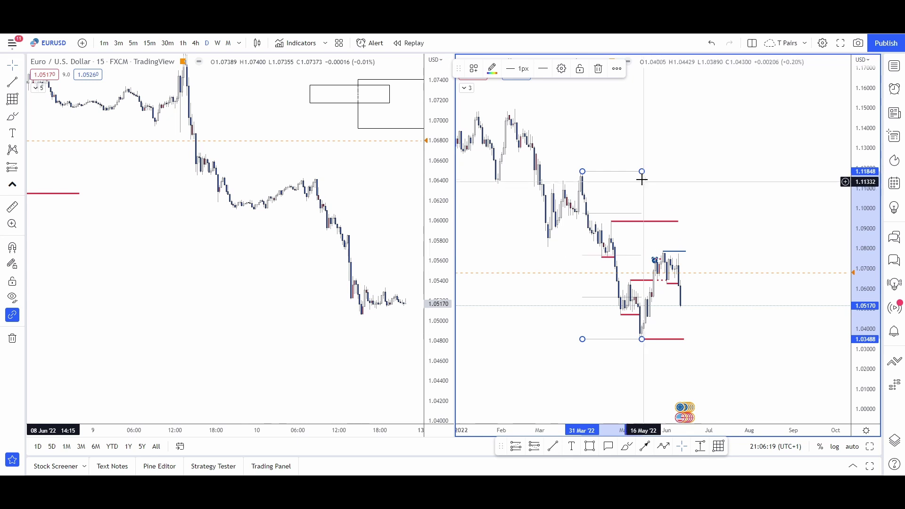
left_click_drag(642, 172, 708, 179)
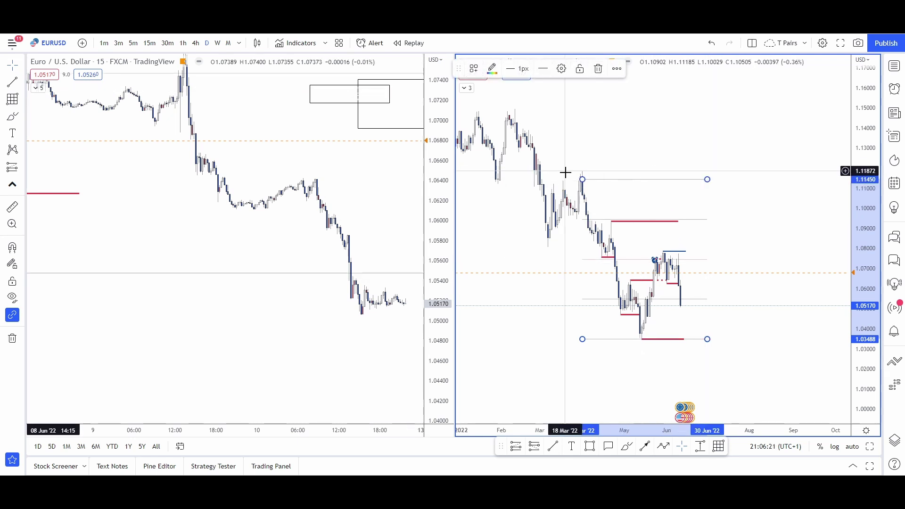
mouse_move(583, 180)
left_mouse_down()
mouse_move(583, 161)
mouse_move(583, 171)
left_mouse_up()
left_click(747, 263)
Examine how the late May and June daily highs and the 10 June drop sit against the box's levels
left_click_drag(866, 312, 867, 156)
scroll(741, 235, "up", 5)
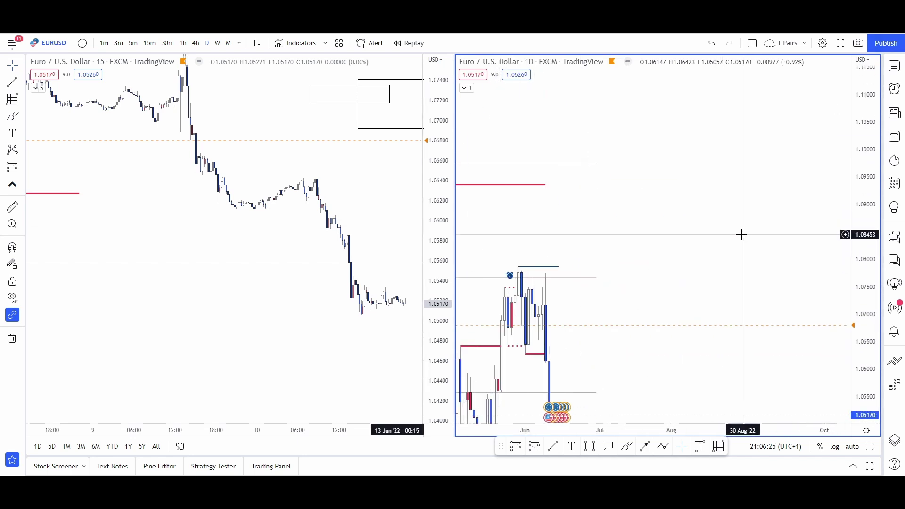
left_click_drag(742, 234, 858, 122)
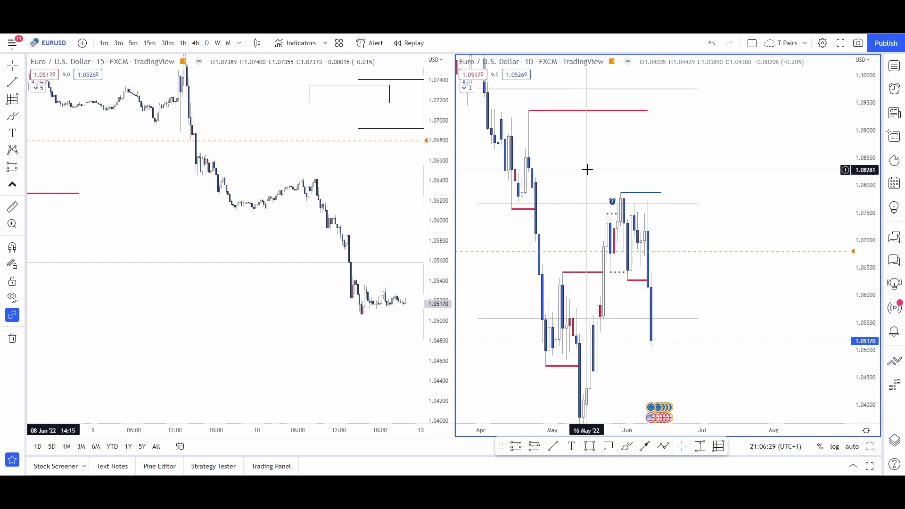
left_click_drag(587, 184, 586, 220)
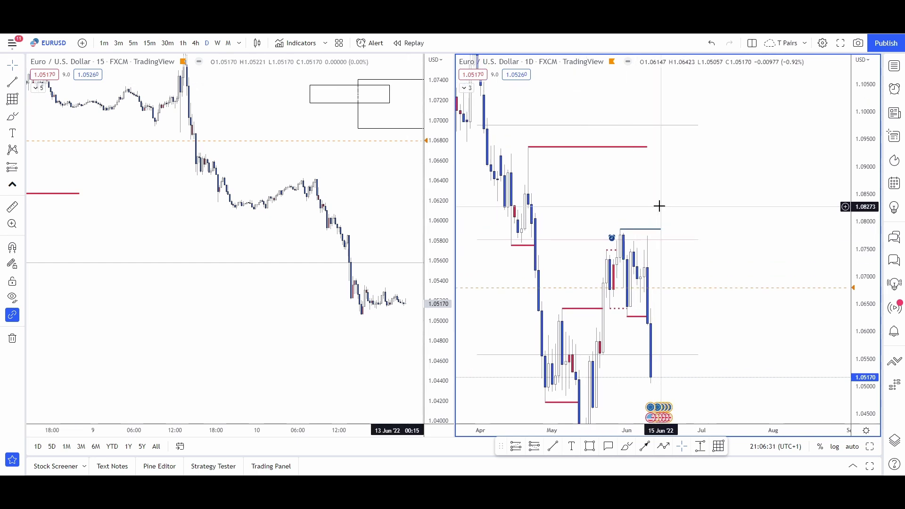
left_click_drag(658, 206, 663, 196)
left_click_drag(853, 121, 853, 284)
scroll(802, 257, "down", 1)
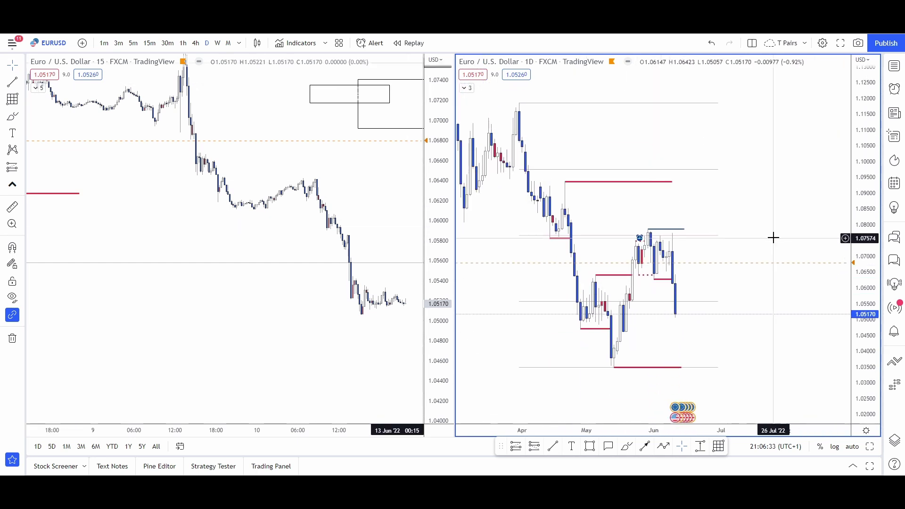
left_click_drag(773, 239, 774, 228)
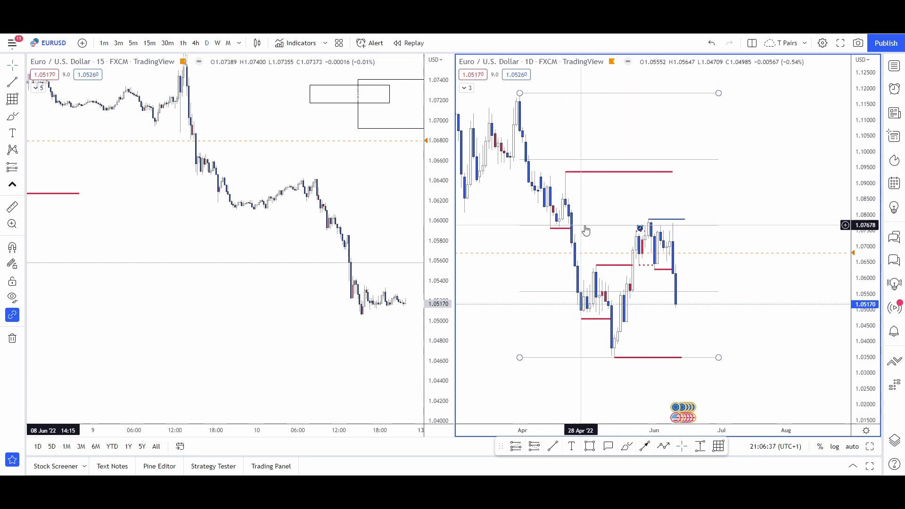
left_click_drag(602, 198, 553, 179)
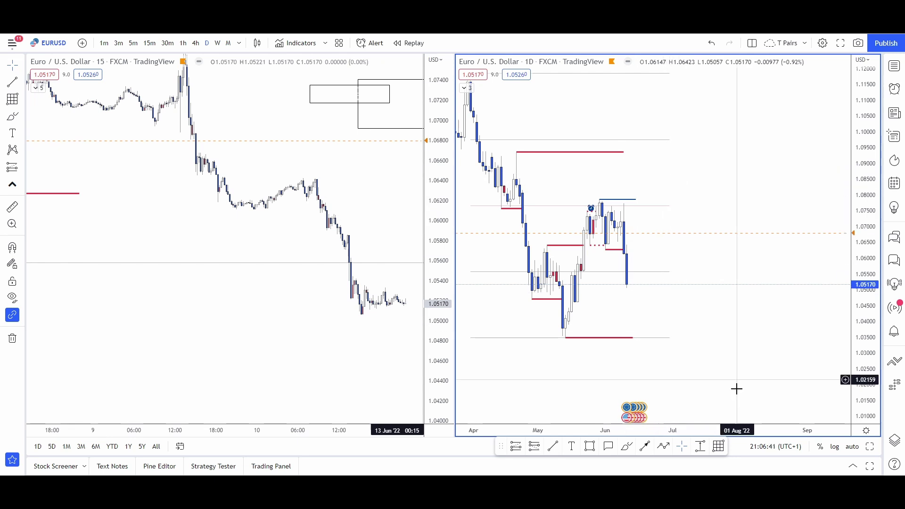
left_click_drag(716, 334, 757, 317)
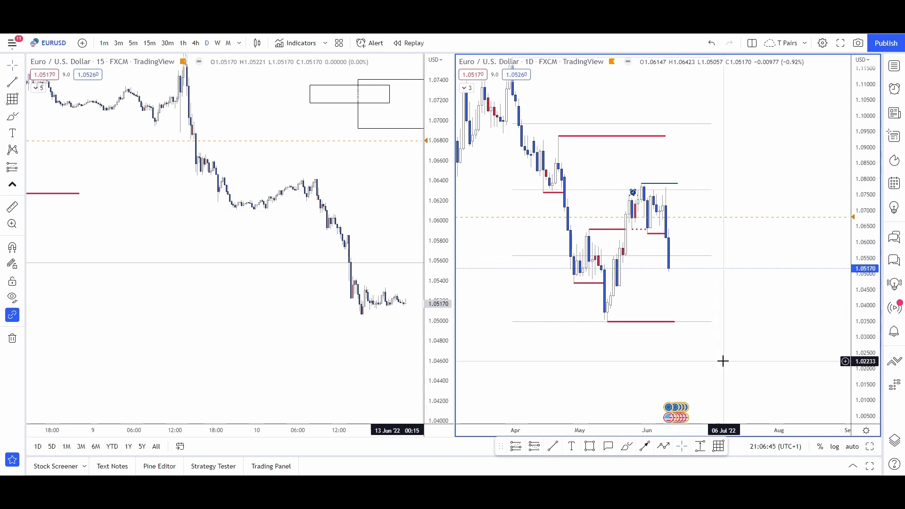
Delete the box spanning the 31 March high and mid-May low from the daily chart
left_click(694, 191)
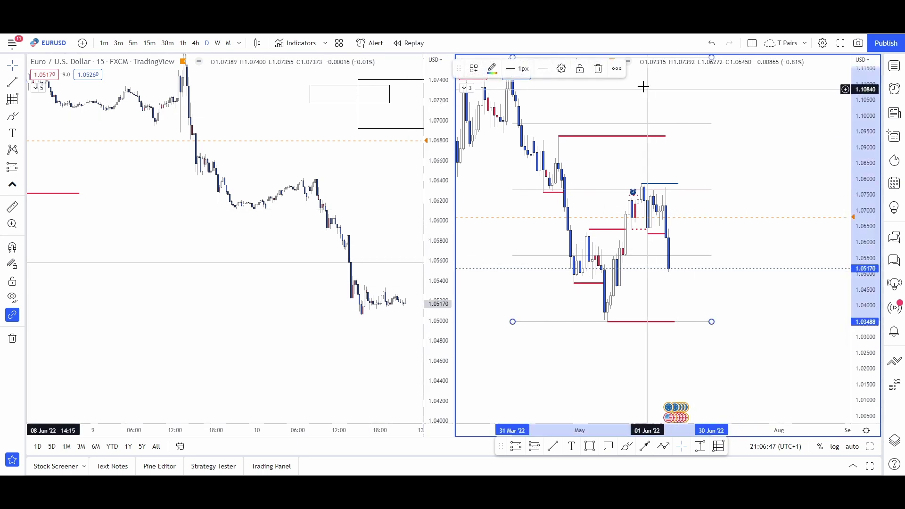
left_click(599, 70)
Review the daily downtrend and its marked structure lines from the start of 2022 to the 10 June candle
left_click_drag(860, 120, 827, 319)
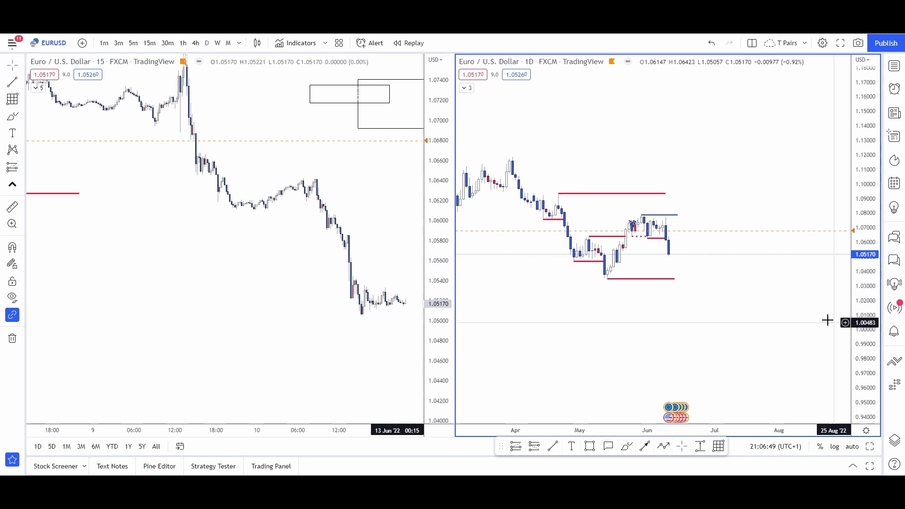
scroll(757, 214, "down", 4)
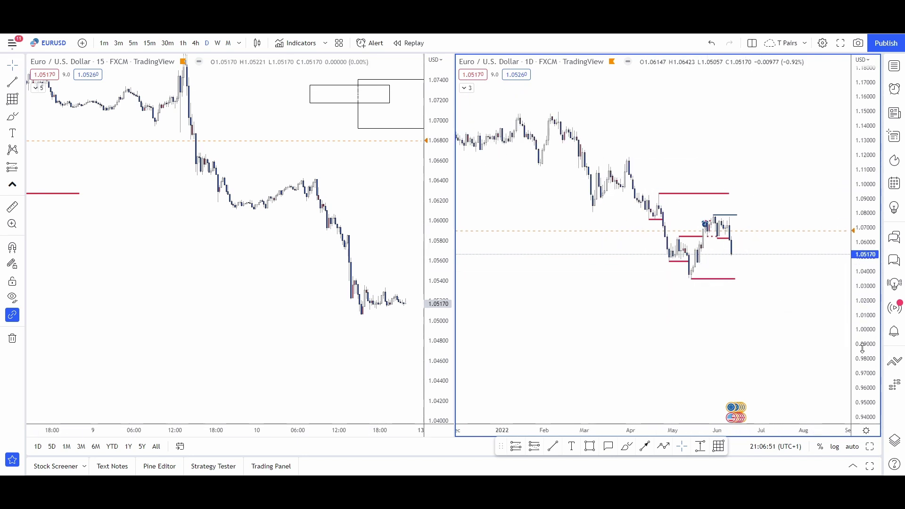
left_click_drag(862, 348, 779, 228)
scroll(732, 246, "up", 4)
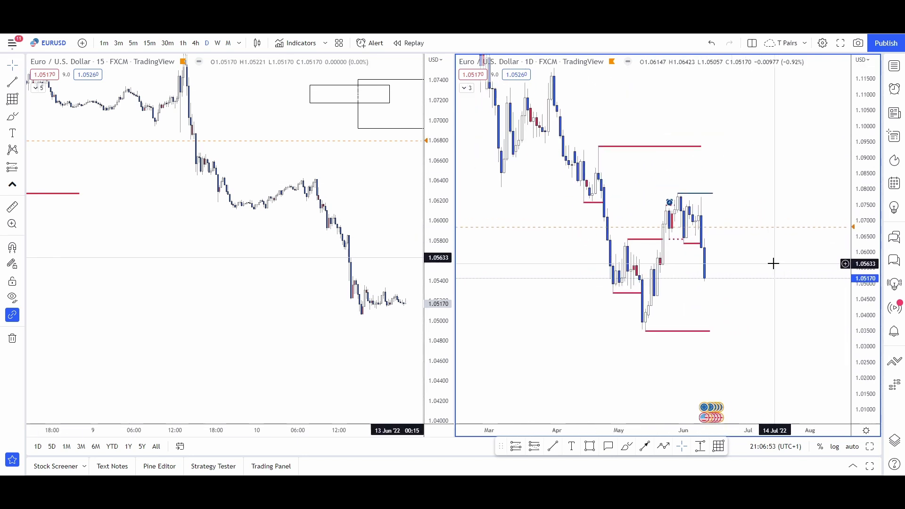
scroll(799, 259, "up", 2)
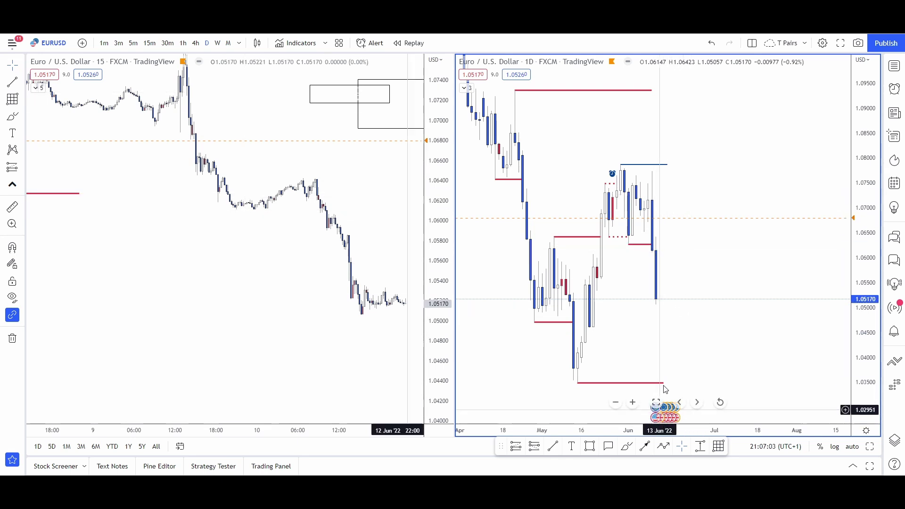
scroll(683, 263, "up", 5)
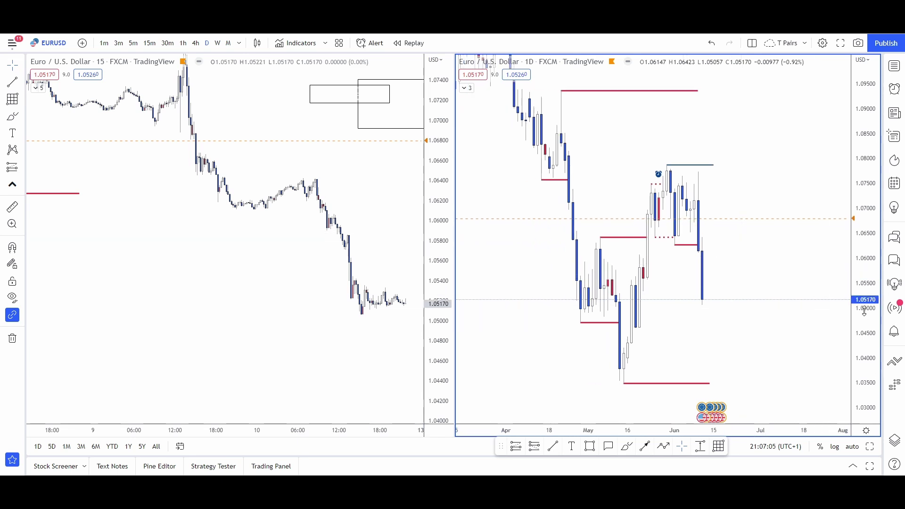
Draw a rectangle zone from 1.07611 at 19 April up to the 1.09361 high, extended to 27 June, and apply the saved D1 style
scroll(769, 255, "down", 4)
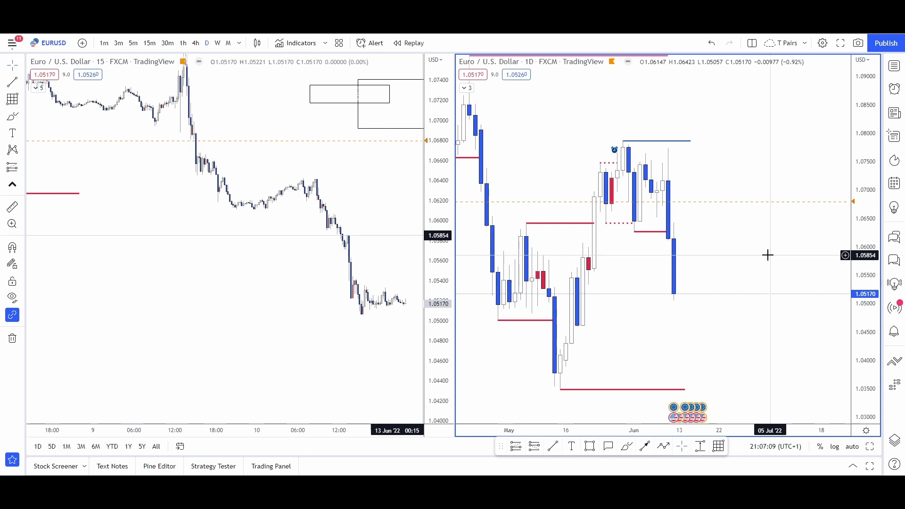
left_click_drag(722, 265, 763, 261)
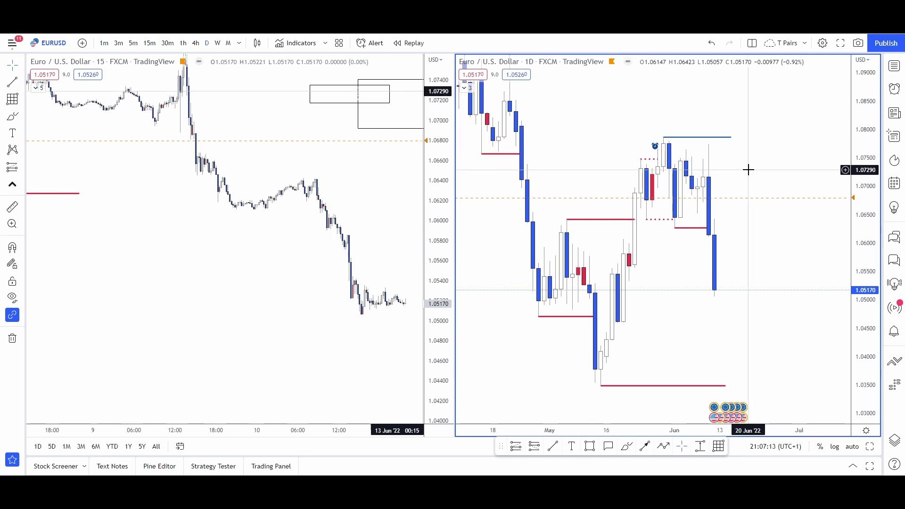
scroll(659, 212, "left", 3)
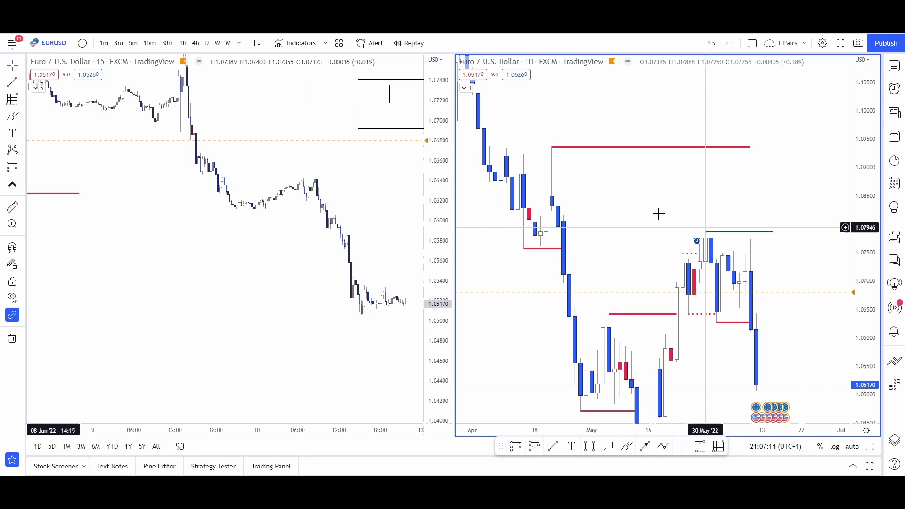
left_click(588, 448)
left_click(541, 246)
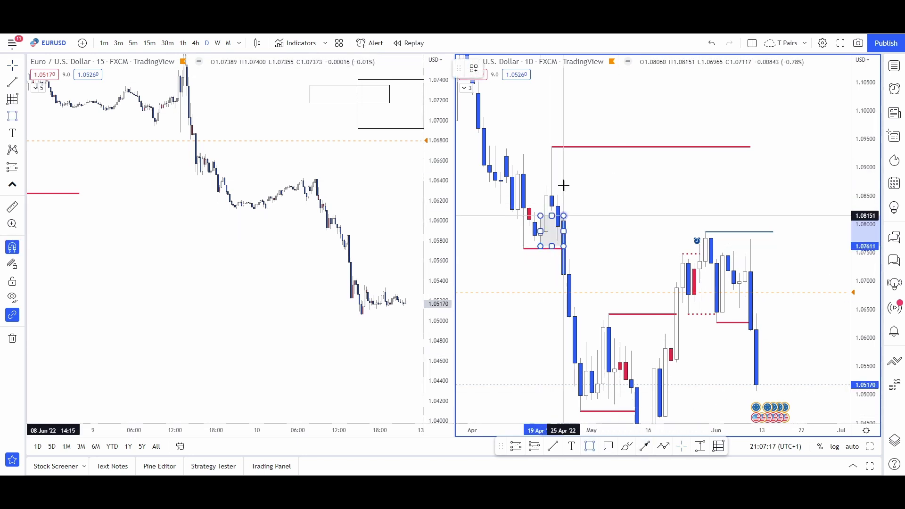
left_click(552, 146)
left_click_drag(553, 197, 818, 197)
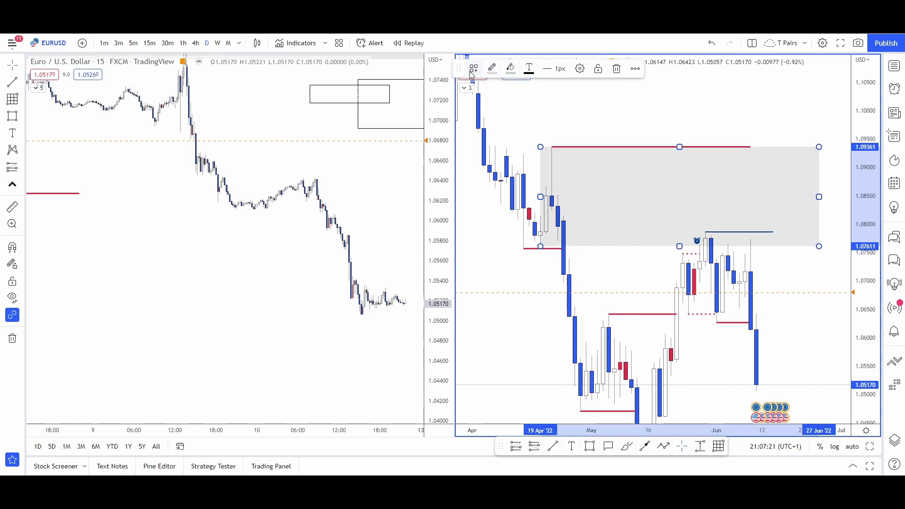
left_click(473, 71)
left_click(488, 126)
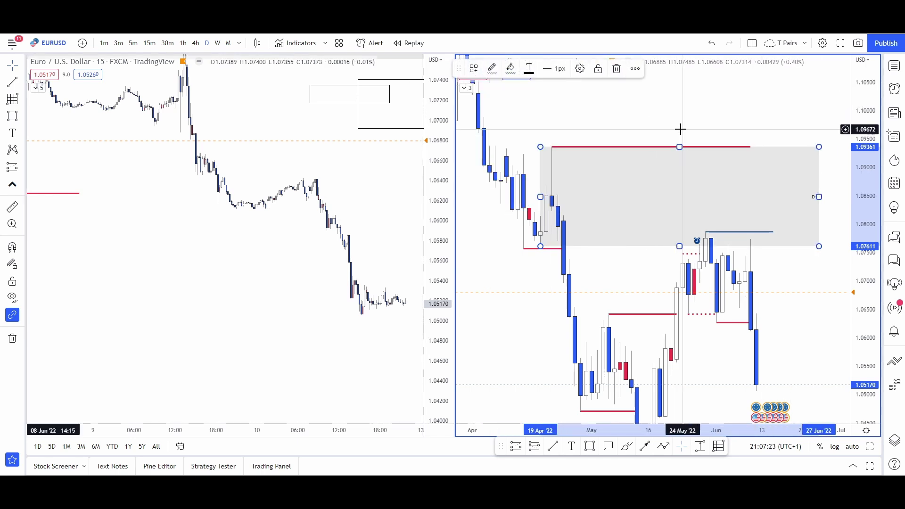
left_click_drag(681, 127, 604, 111)
Sketch a path arrow from the 9 June candle at about 1.0650 down to about 1.0565, rising to about 1.0870 in mid-July
left_click_drag(765, 283, 800, 174)
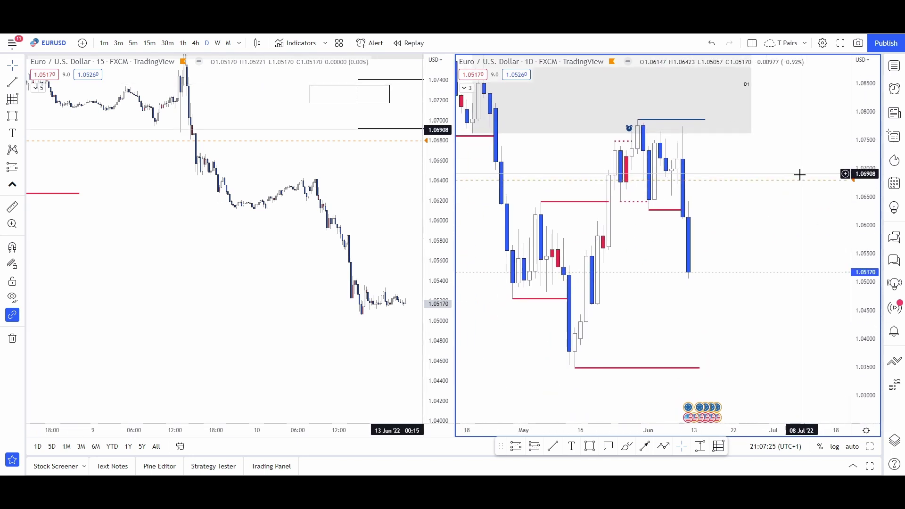
scroll(800, 176, "down", 2)
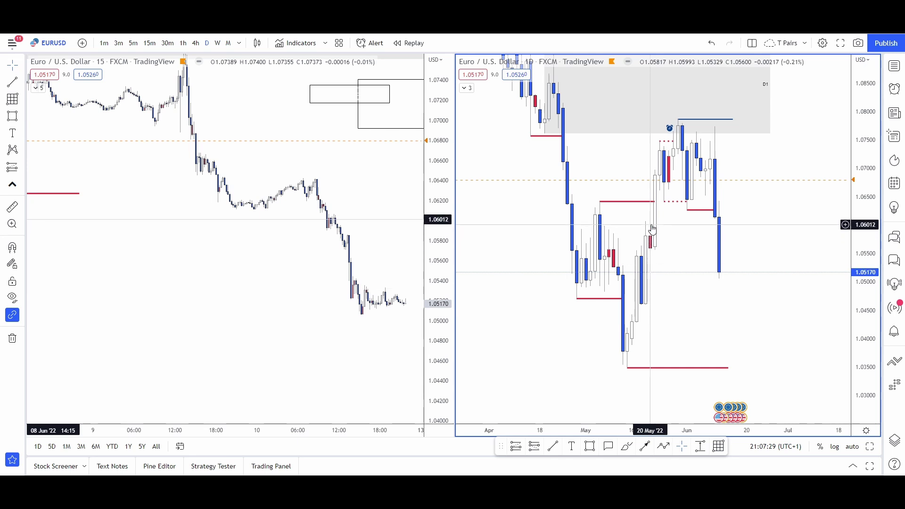
left_click_drag(719, 231, 672, 228)
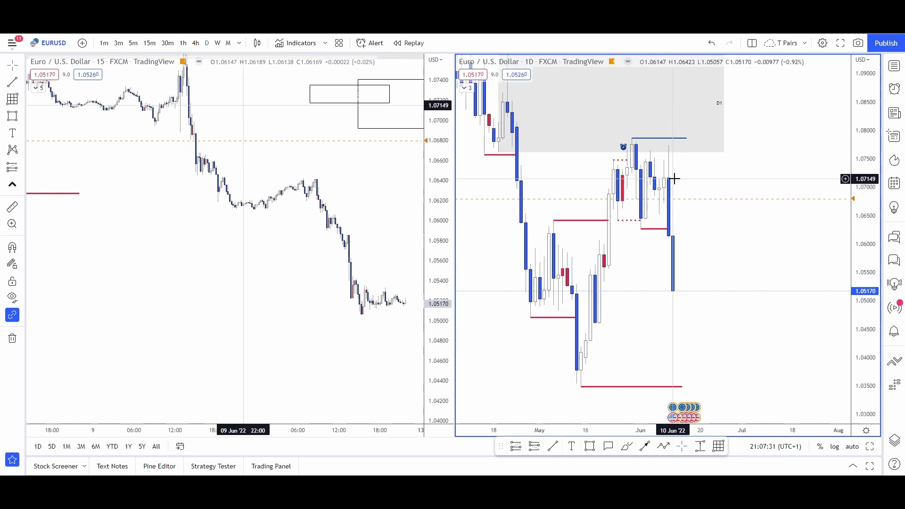
left_click_drag(695, 256, 651, 276)
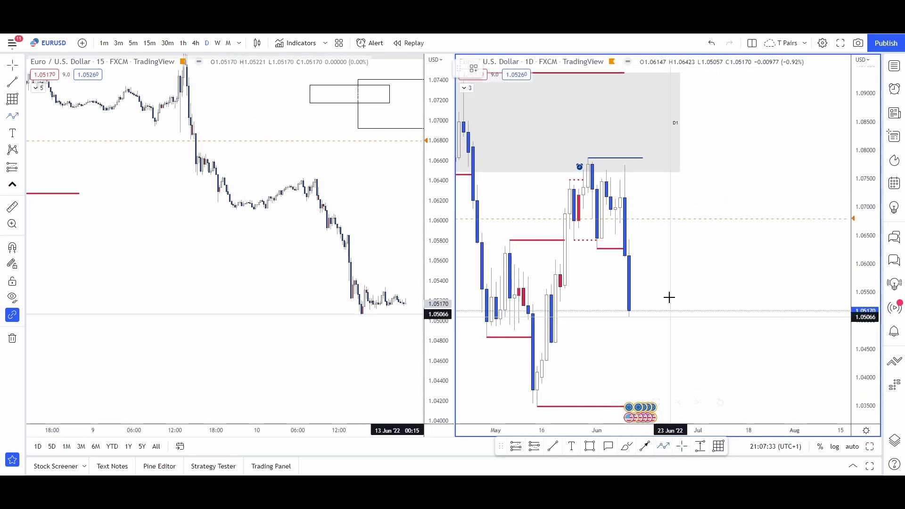
left_click(625, 235)
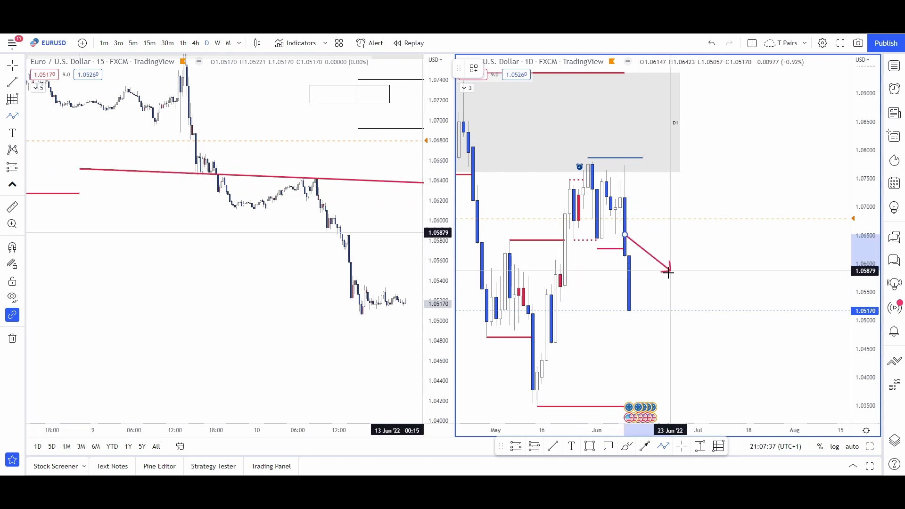
left_click(652, 283)
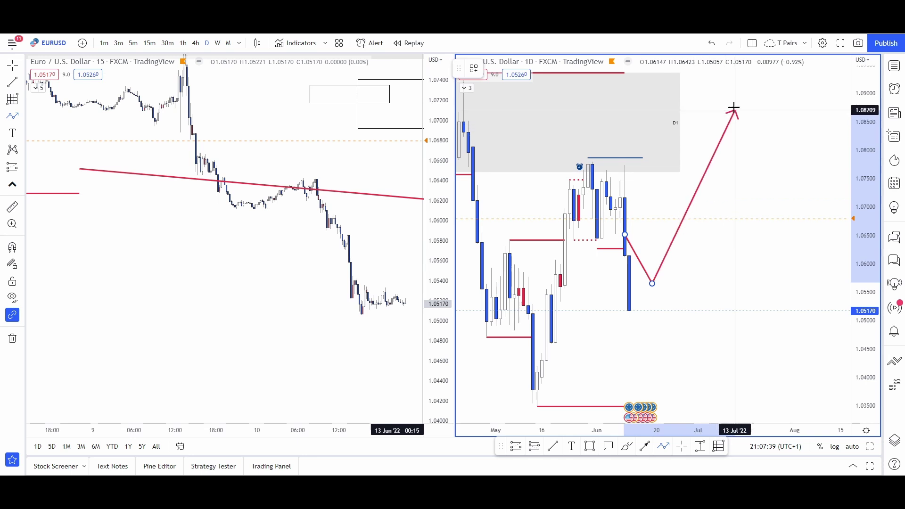
double_click(736, 121)
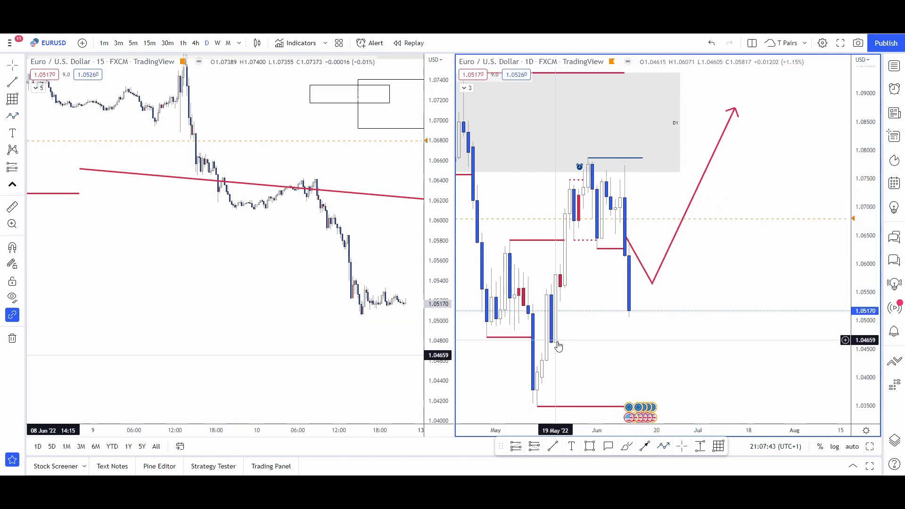
Draw a rectangle zone from 1.04196 down to the 13 May low at 1.03488, extended to late July
left_click_drag(595, 339, 610, 275)
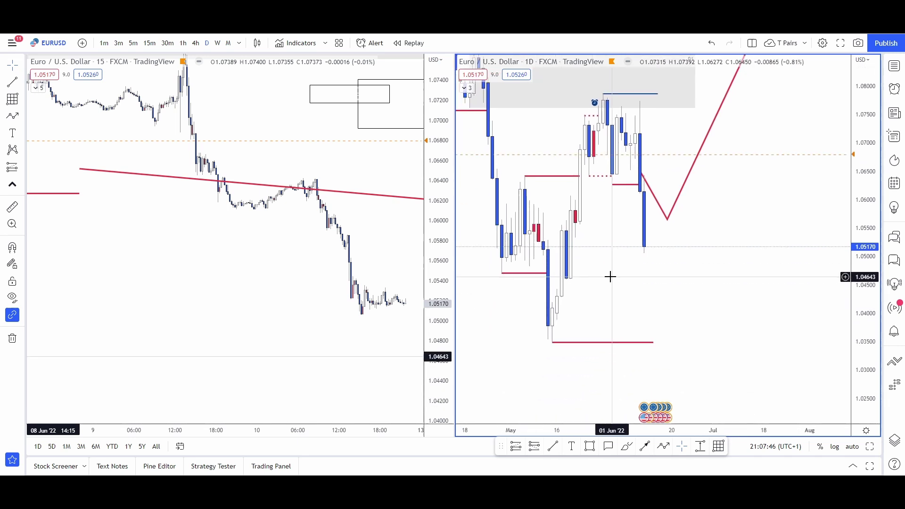
left_click(590, 447)
left_click(554, 302)
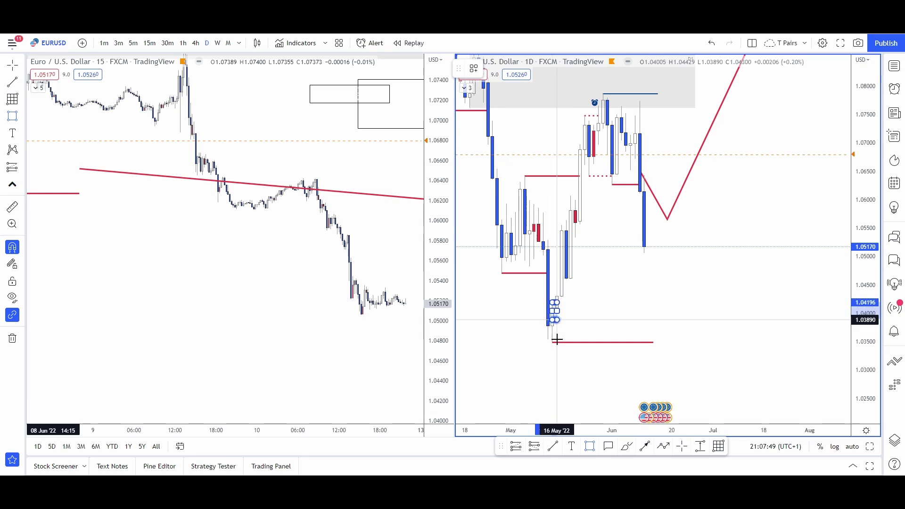
left_click(553, 342)
left_click_drag(553, 323, 800, 323)
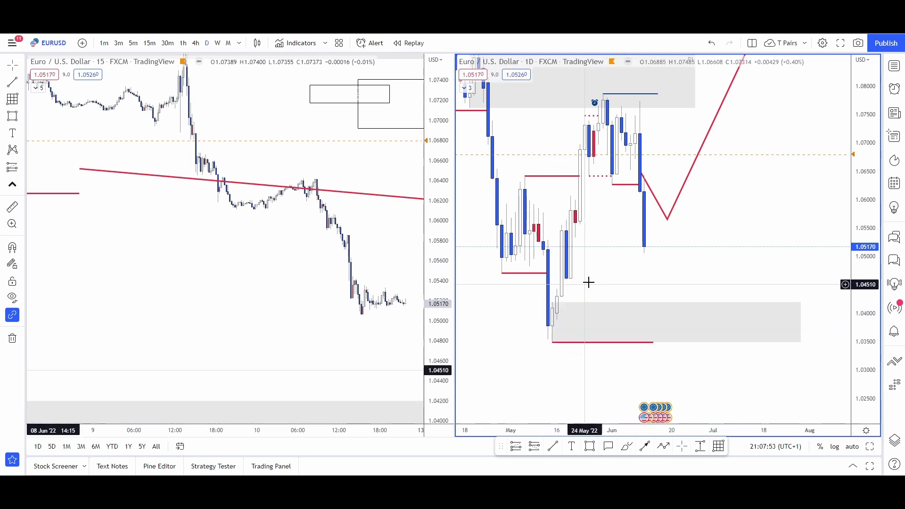
Delete the red path arrow projecting a bounce into the upper grey zone
left_click_drag(572, 292, 552, 298)
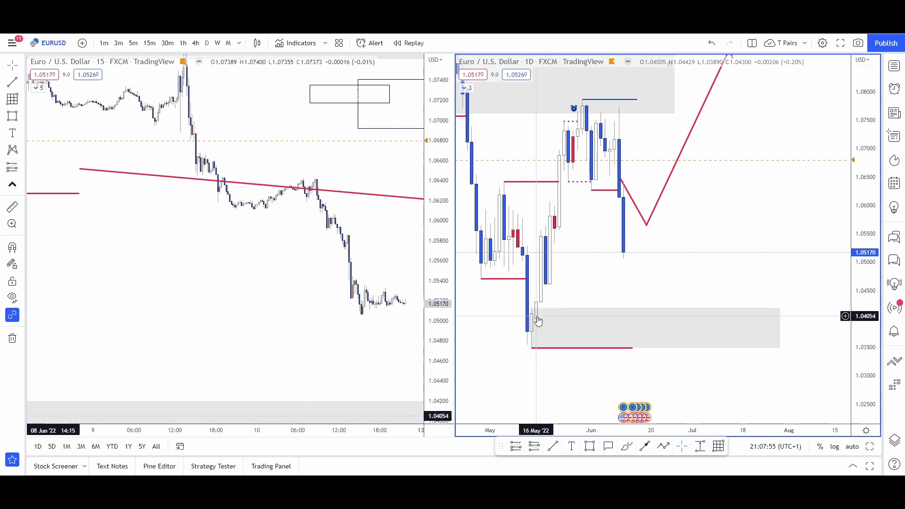
left_click(579, 314)
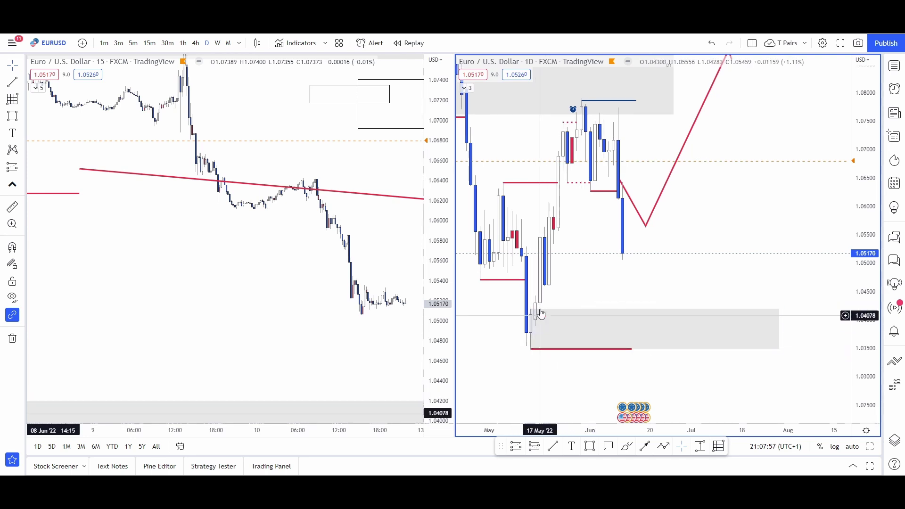
left_click_drag(687, 246, 676, 272)
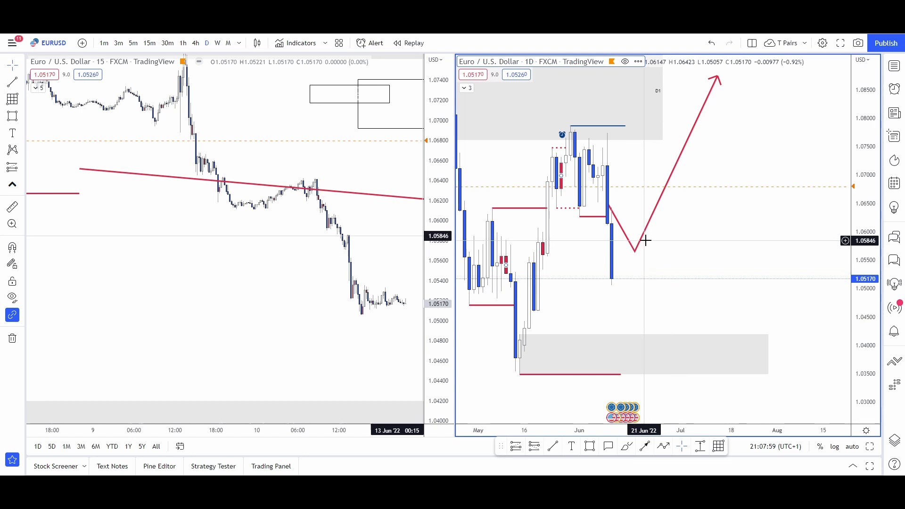
left_click(610, 96)
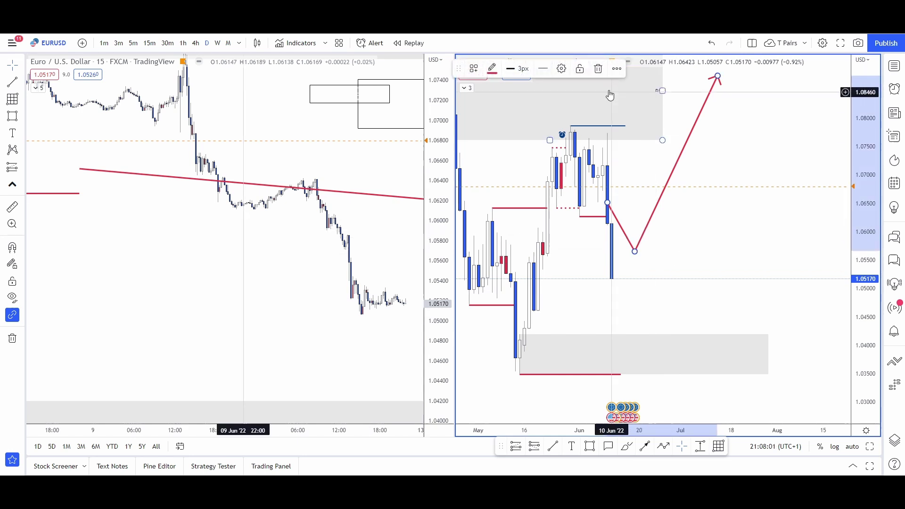
left_click(597, 69)
Add a EURUSD price alert at 1.04253, just above the zone at the mid-May low
left_click_drag(667, 236, 695, 222)
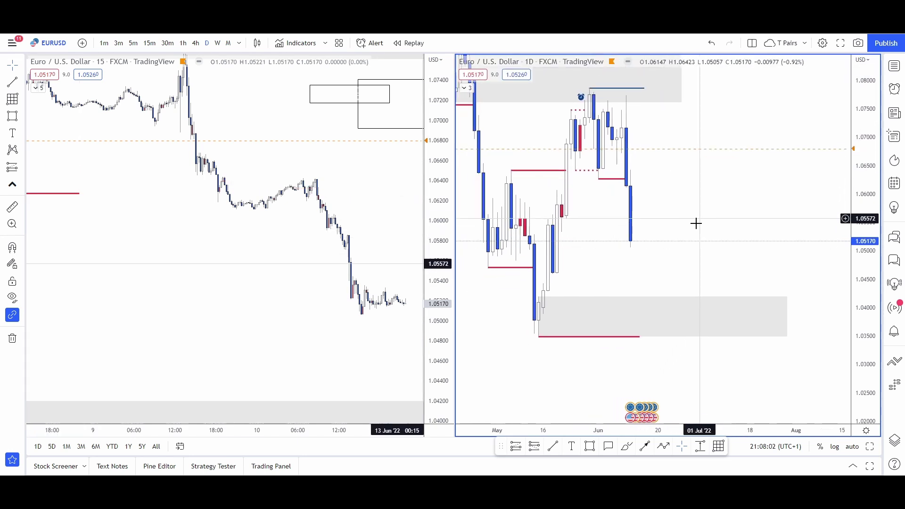
right_click(640, 293)
mouse_move(684, 283)
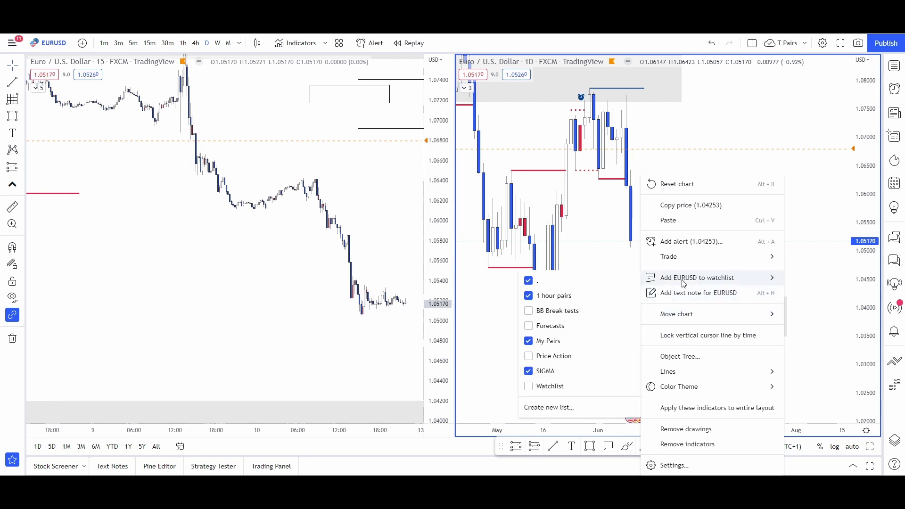
left_click(674, 241)
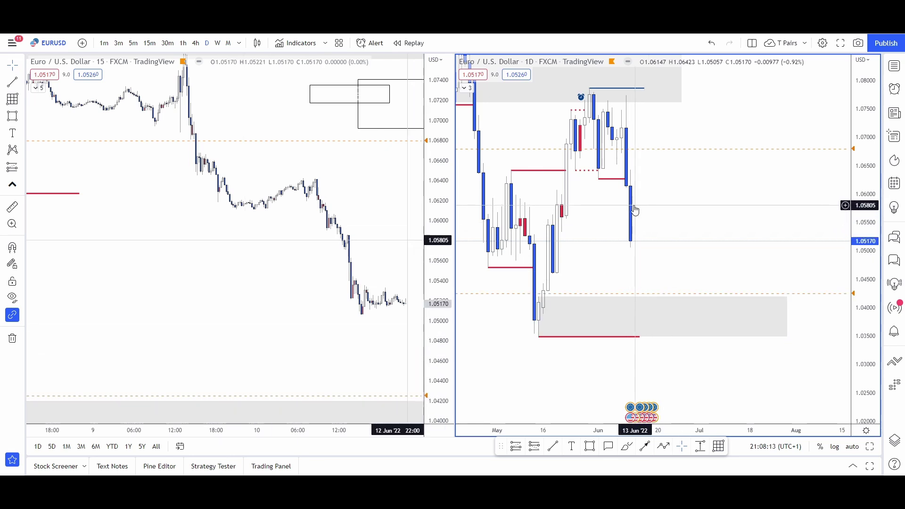
Examine the daily price action between the upper D1 zone and the mid-May low zone, including the wider downtrend since March
left_click_drag(664, 201, 719, 259)
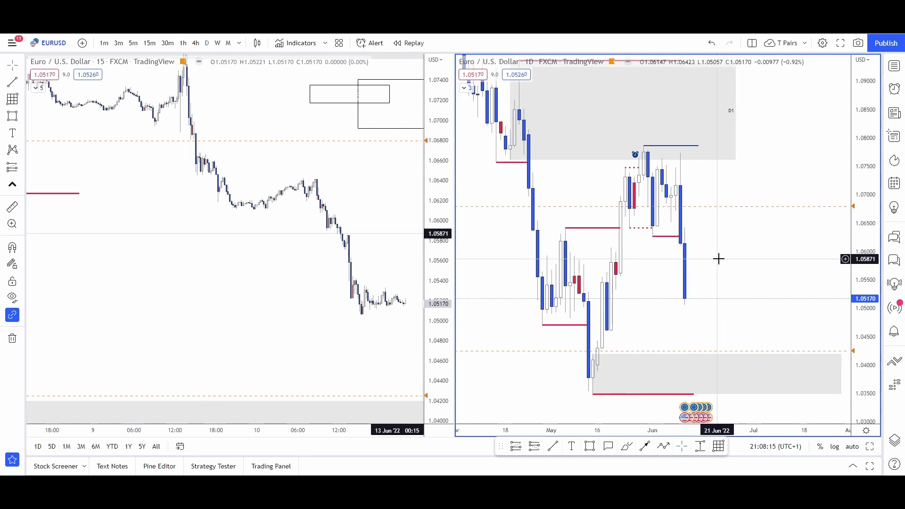
scroll(719, 259, "up", 1)
scroll(719, 259, "up", 2)
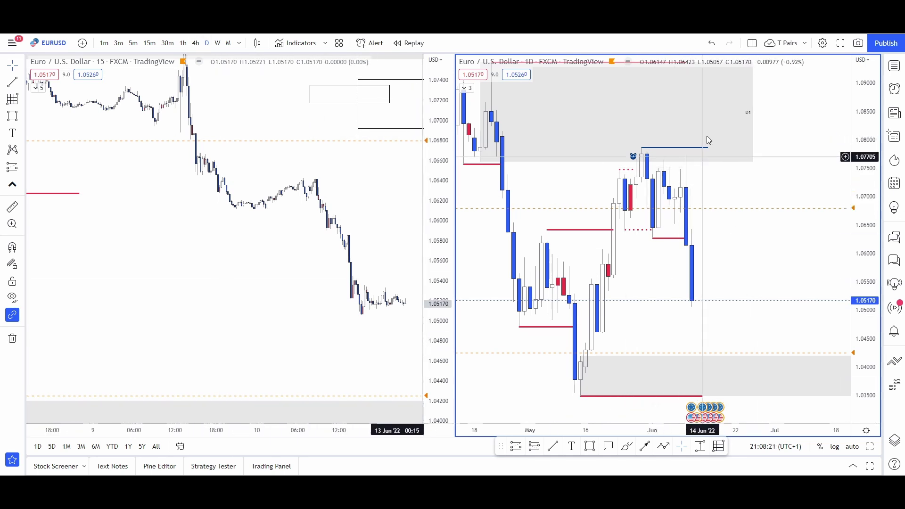
left_click_drag(859, 122, 860, 160)
scroll(804, 269, "down", 3)
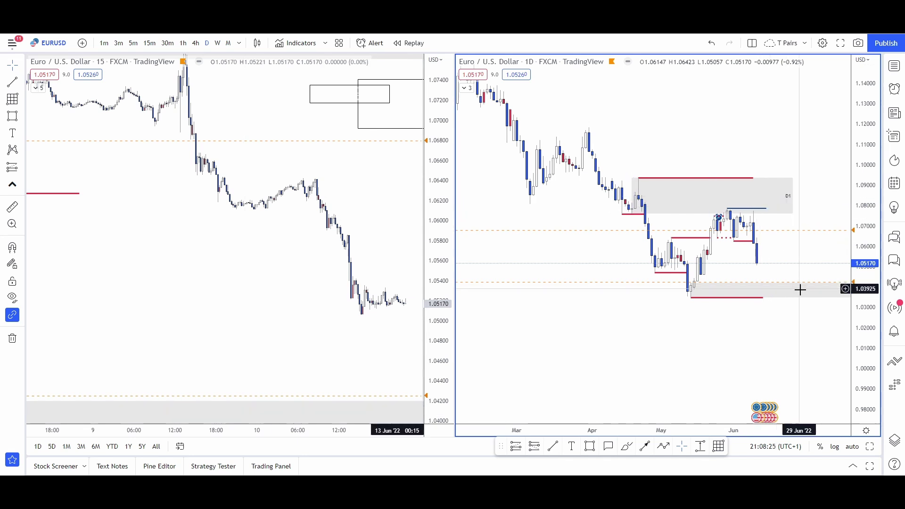
left_click_drag(859, 367, 827, 143)
scroll(771, 273, "up", 3)
left_click_drag(771, 273, 739, 238)
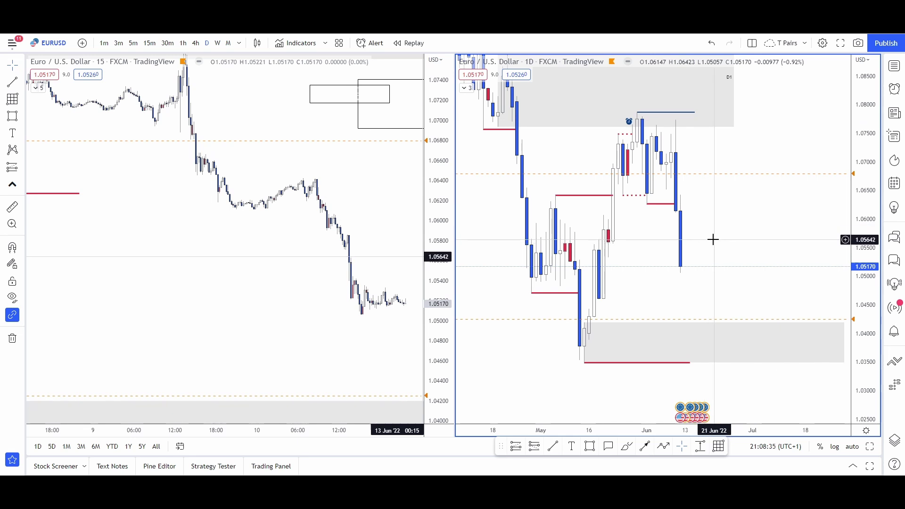
Draw a Gann box from the 13 May low at 1.03488 to the 30 May high at 1.07868, with the saved red and green halves style
mouse_move(694, 250)
left_mouse_down()
mouse_move(660, 273)
mouse_move(695, 247)
left_mouse_up()
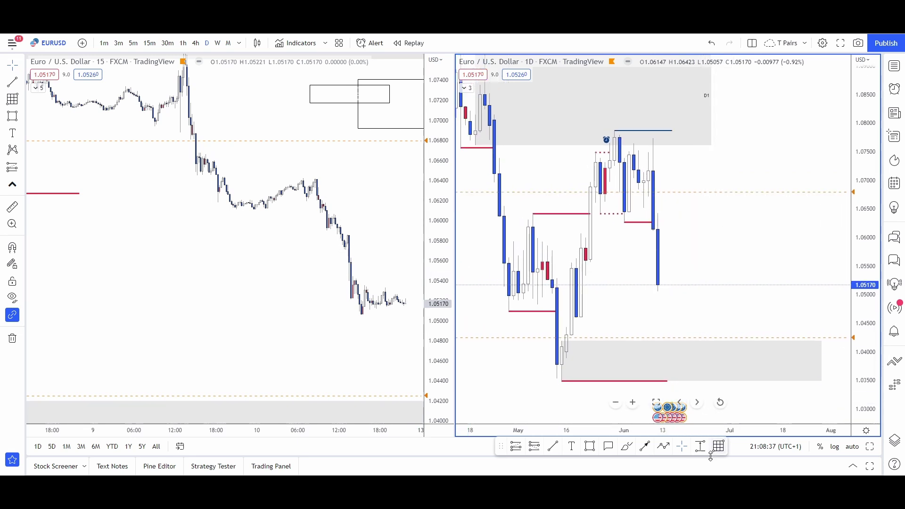
left_click(563, 395)
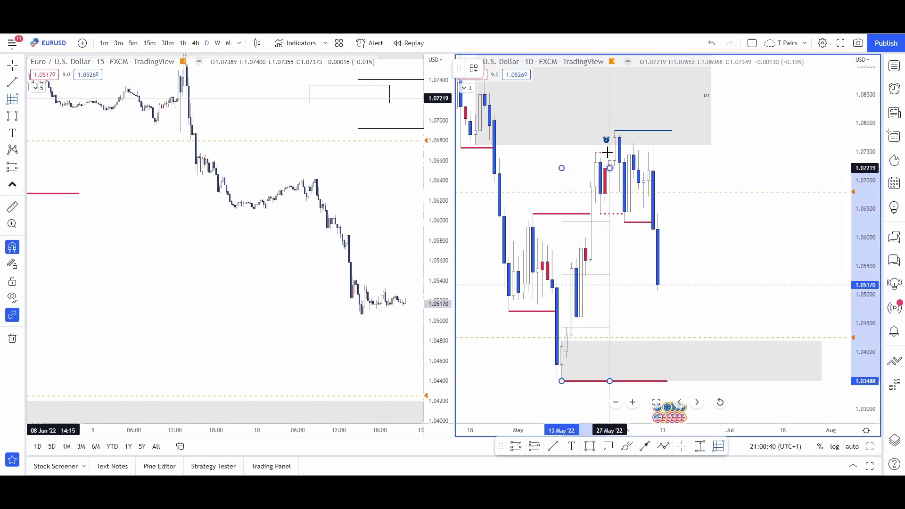
left_click(474, 69)
left_click(491, 155)
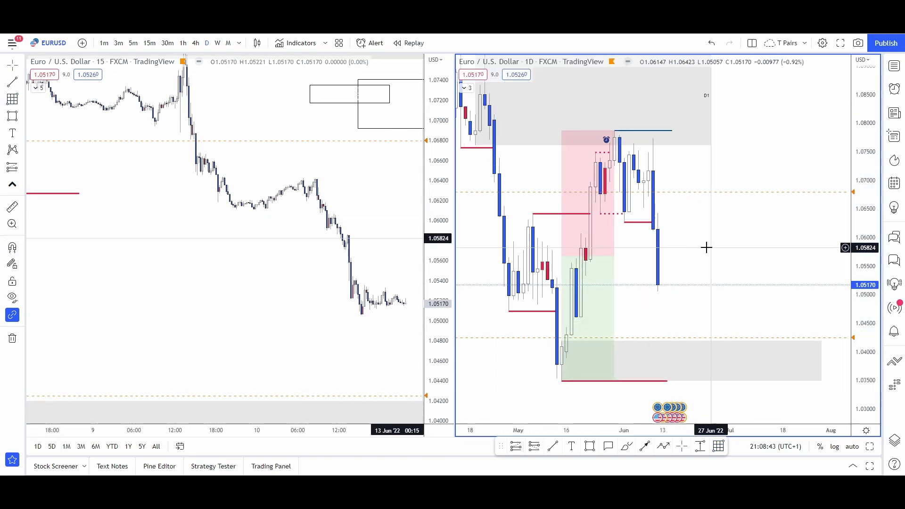
Check the 10 June close against the midpoint of the red and green Gann box, and delete the box
left_click(663, 281)
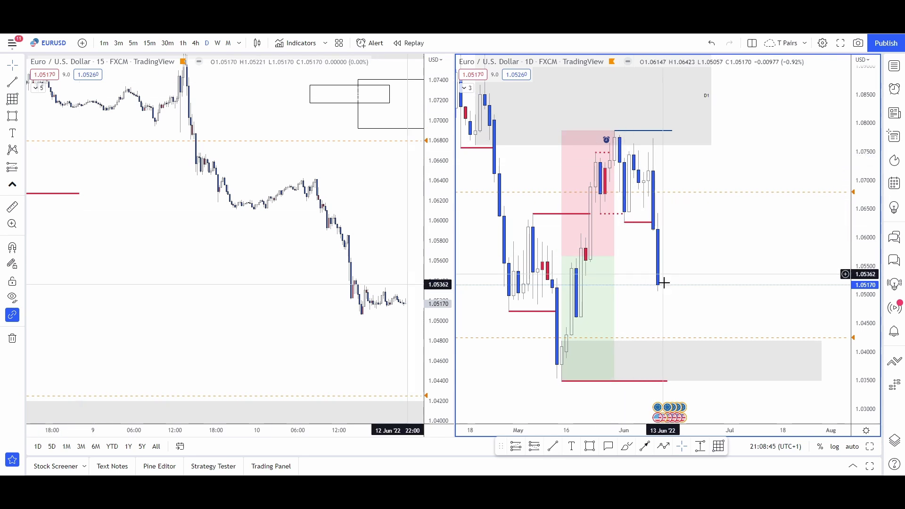
left_click(616, 262)
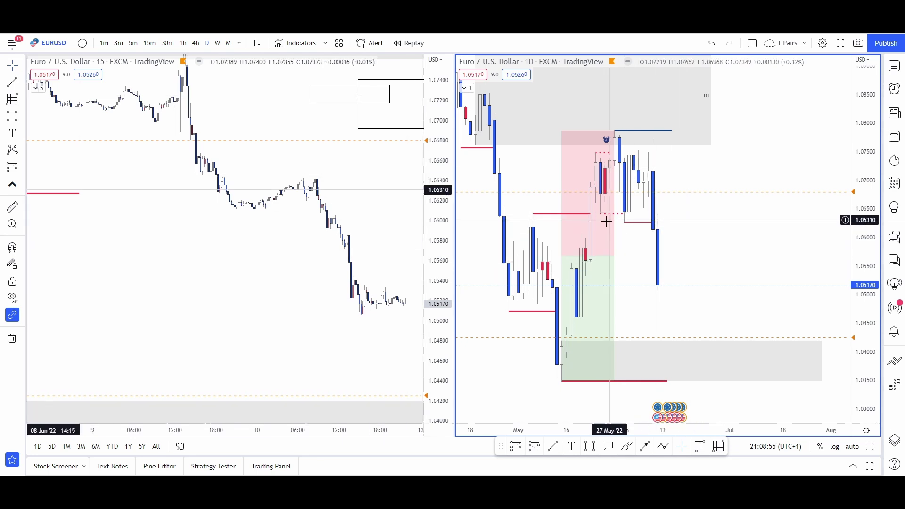
left_click(611, 258)
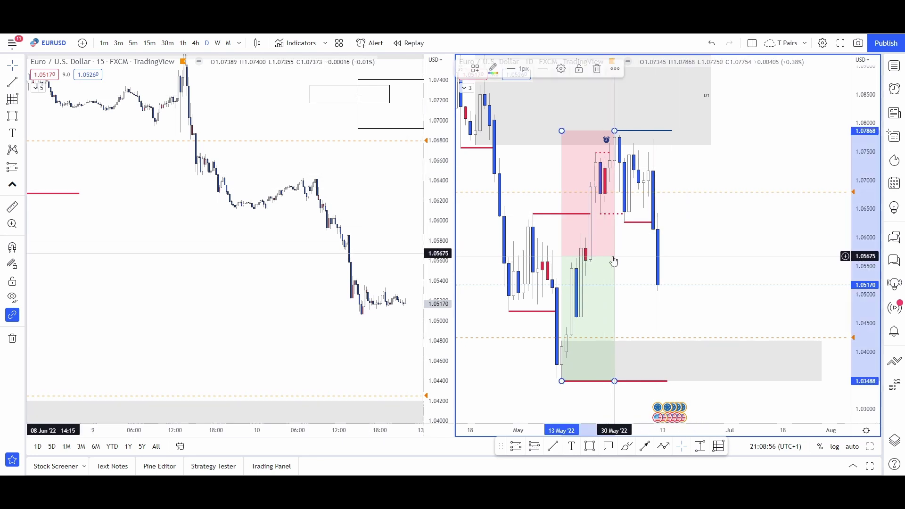
left_click(598, 69)
Add a bold text note reading "BIAS: Daily Down" in the empty mid-July area of the daily chart, at about 1.0856
left_click_drag(736, 279, 666, 390)
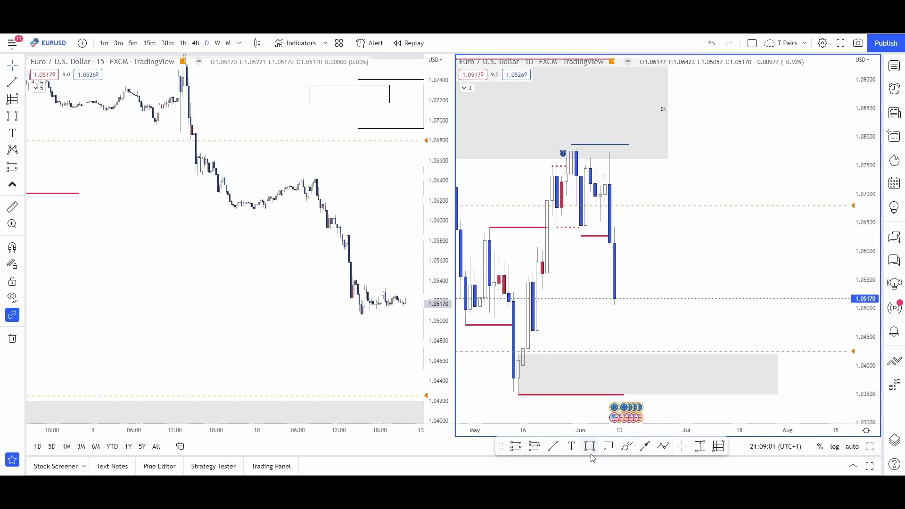
left_click(712, 143)
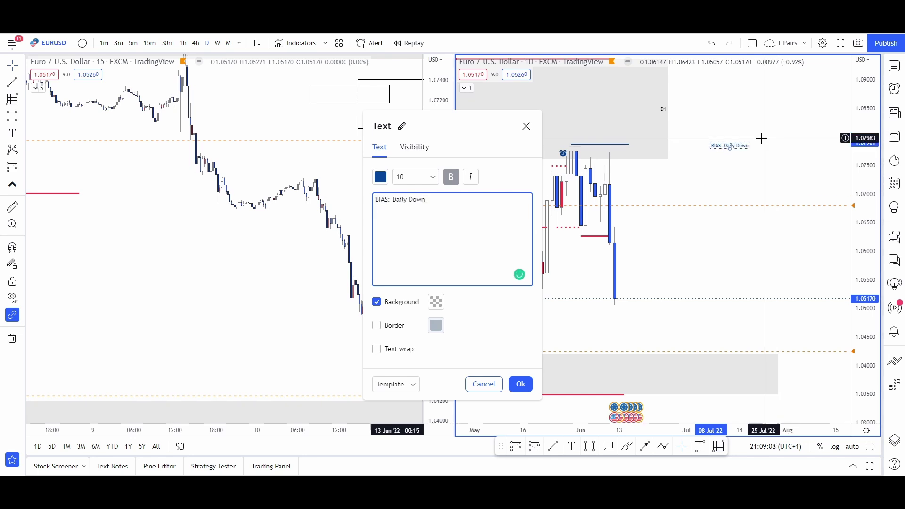
left_click(520, 384)
left_click_drag(729, 149, 738, 108)
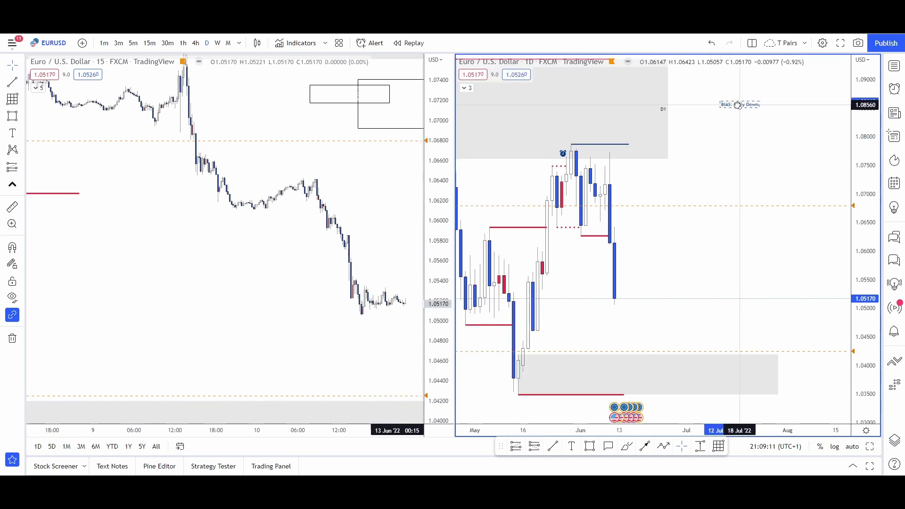
left_click(736, 154)
Draw a rectangle zone on the daily chart from the 9 June high at 1.07737 down to its open at 1.07163
left_click_drag(665, 259, 750, 265)
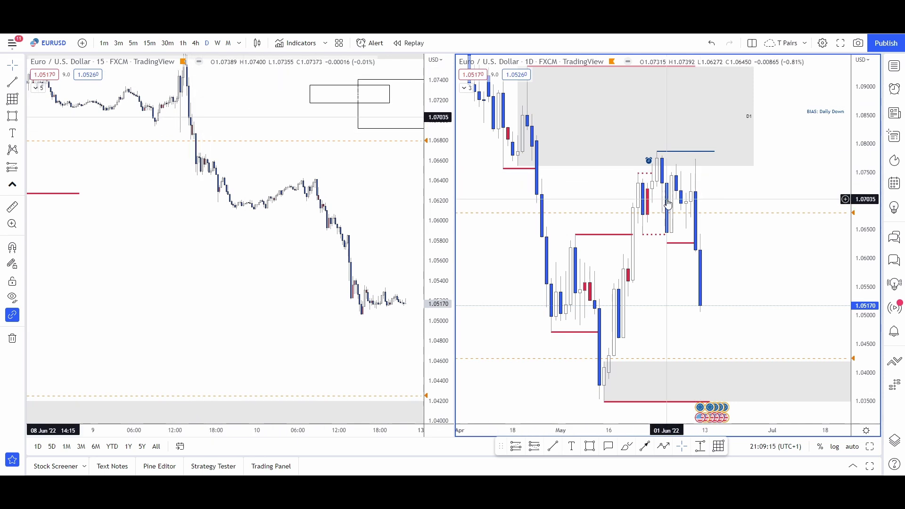
left_click_drag(714, 193, 669, 190)
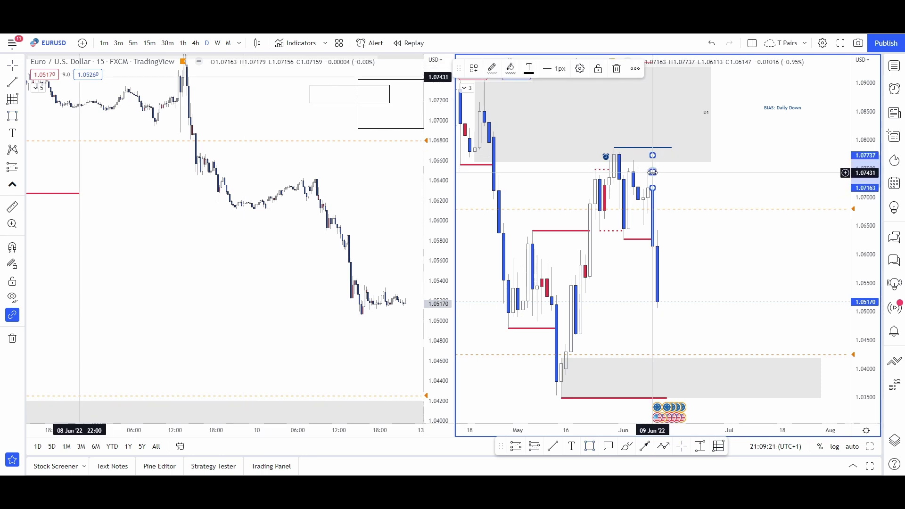
left_click(759, 174)
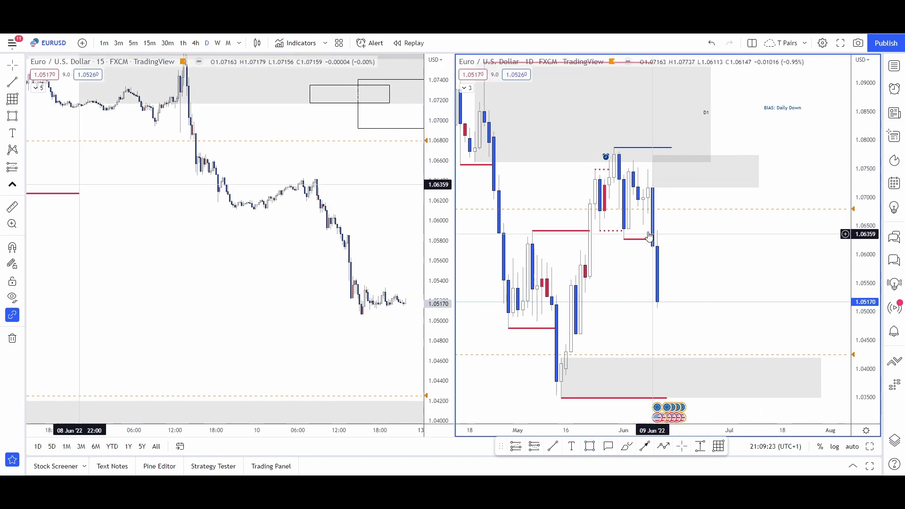
Shorten the 9 June zone to end at 27 June, level with the upper zone, and apply the saved D1 label style
scroll(754, 255, "up", 5)
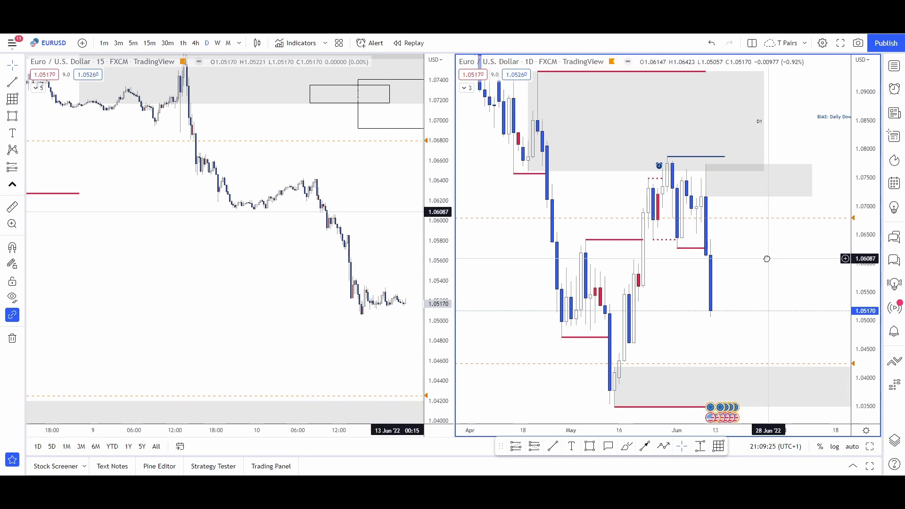
scroll(838, 119, "up", 4)
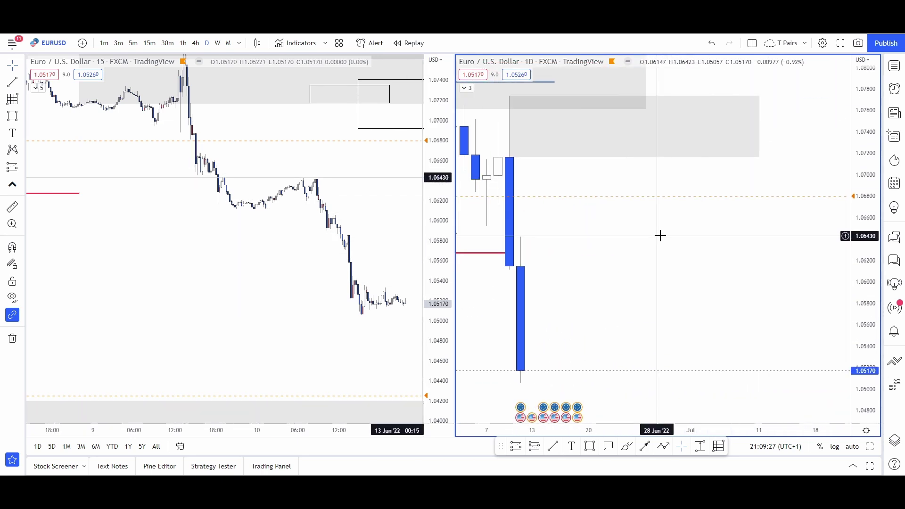
left_click_drag(660, 236, 768, 248)
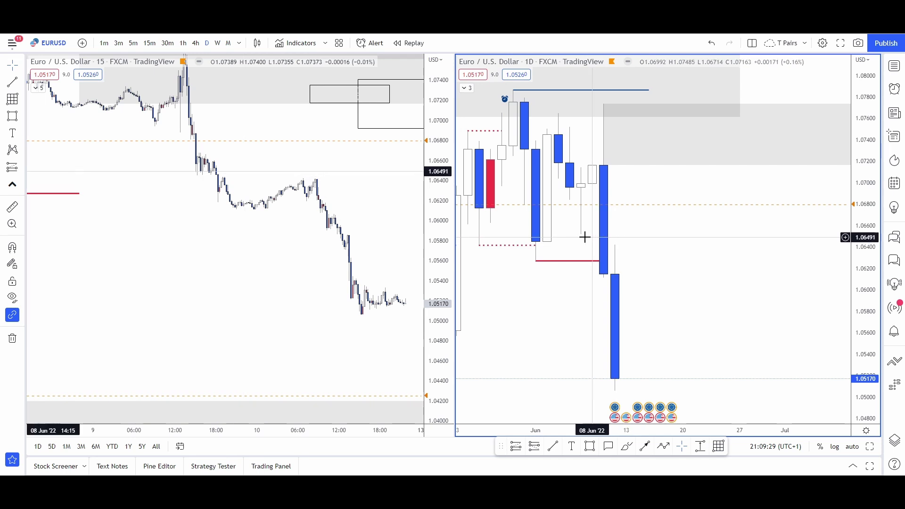
left_click(543, 262)
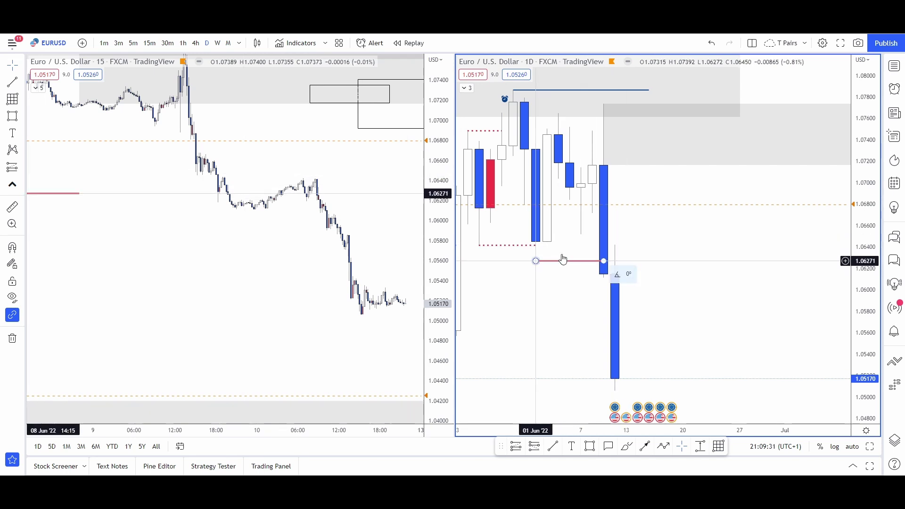
left_click(642, 236)
left_click_drag(642, 237, 636, 248)
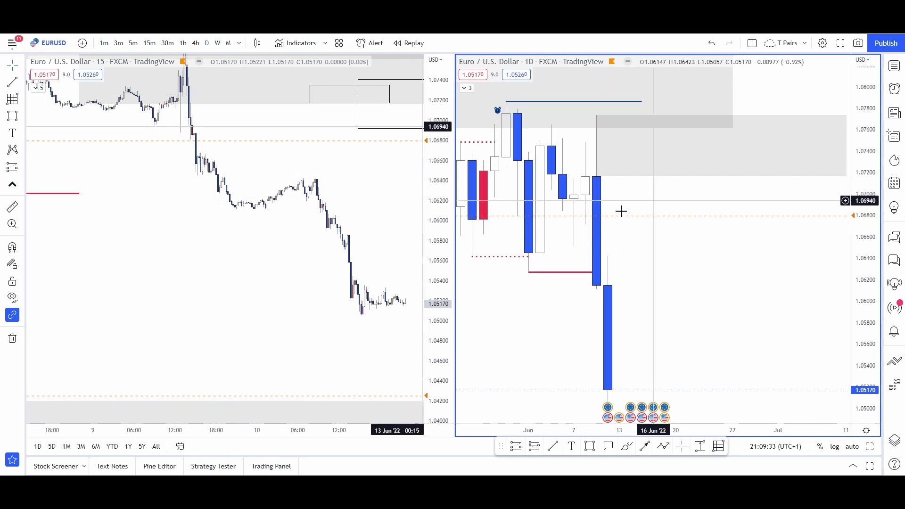
left_click_drag(622, 211, 542, 244)
mouse_move(765, 179)
left_mouse_down()
mouse_move(640, 191)
mouse_move(655, 189)
left_mouse_up()
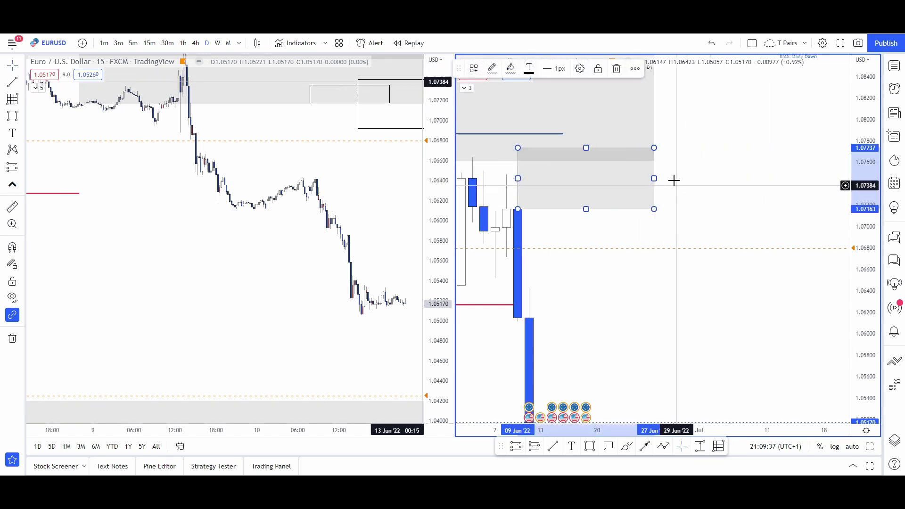
left_click(473, 70)
left_click(487, 124)
left_click(683, 176)
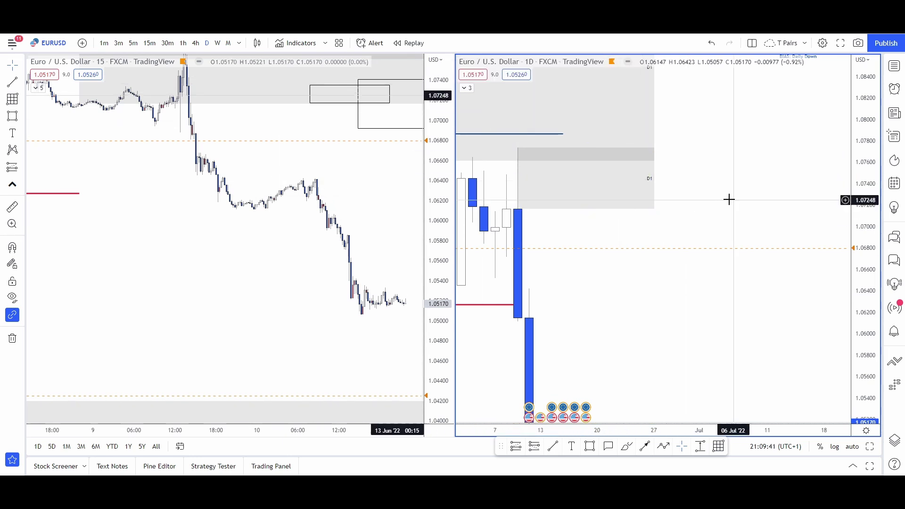
Switch the daily chart to the 4-hour timeframe and review the price action between the upper and lower D1 zones
left_click_drag(755, 196, 804, 188)
left_click_drag(862, 127, 862, 328)
scroll(764, 298, "down", 2)
left_click_drag(775, 286, 832, 290)
left_click(195, 43)
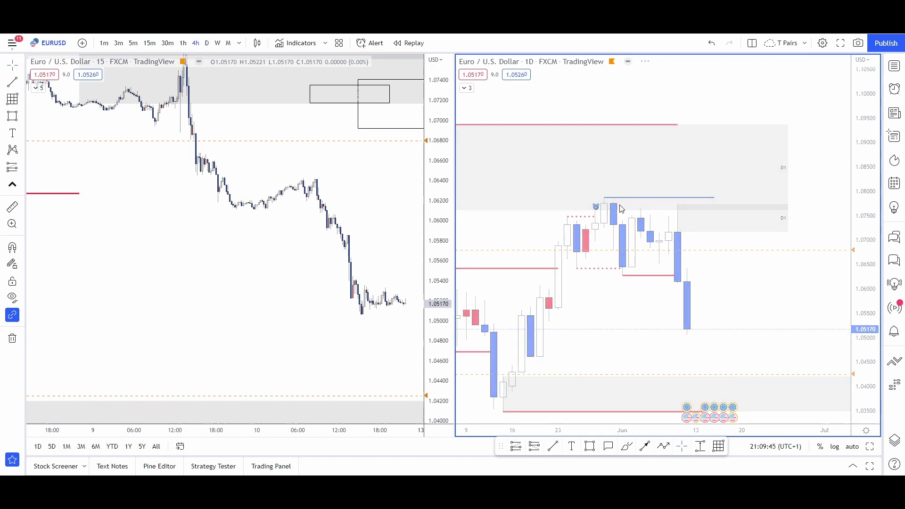
left_click_drag(678, 230, 820, 232)
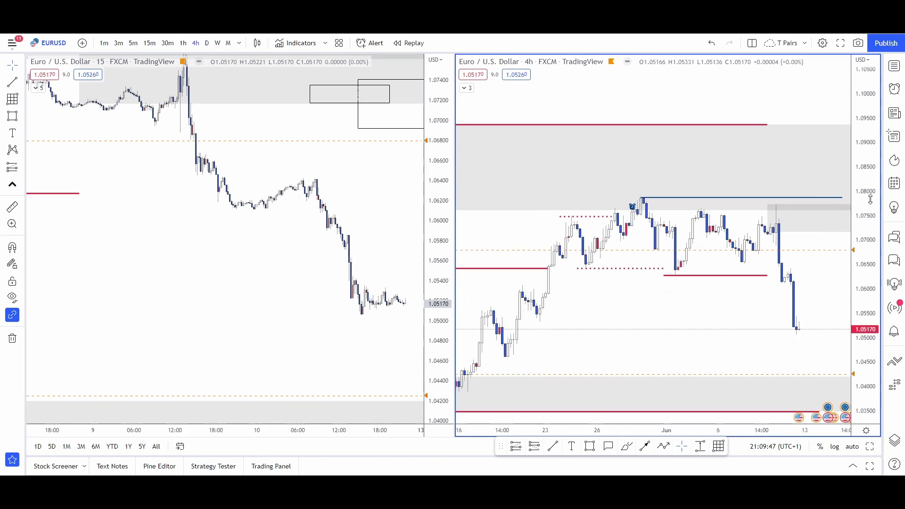
scroll(768, 283, "down", 5)
scroll(783, 224, "down", 3)
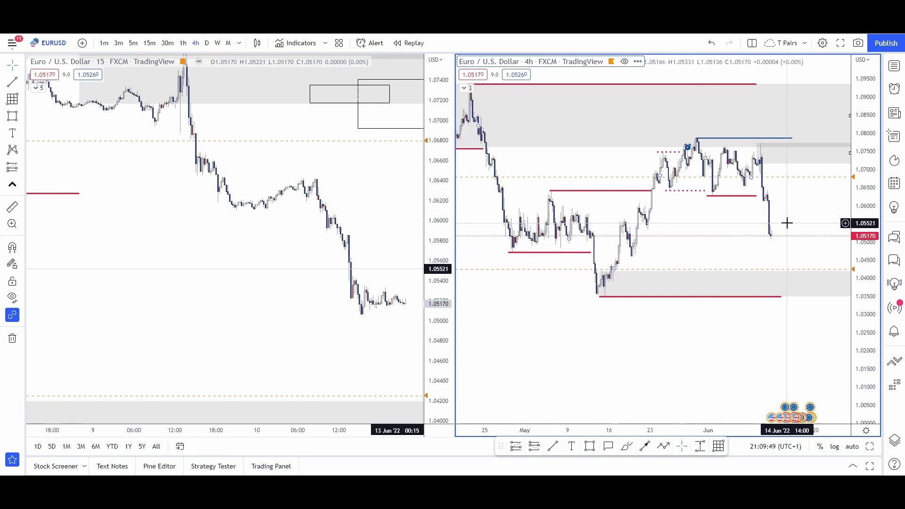
scroll(812, 142, "up", 3)
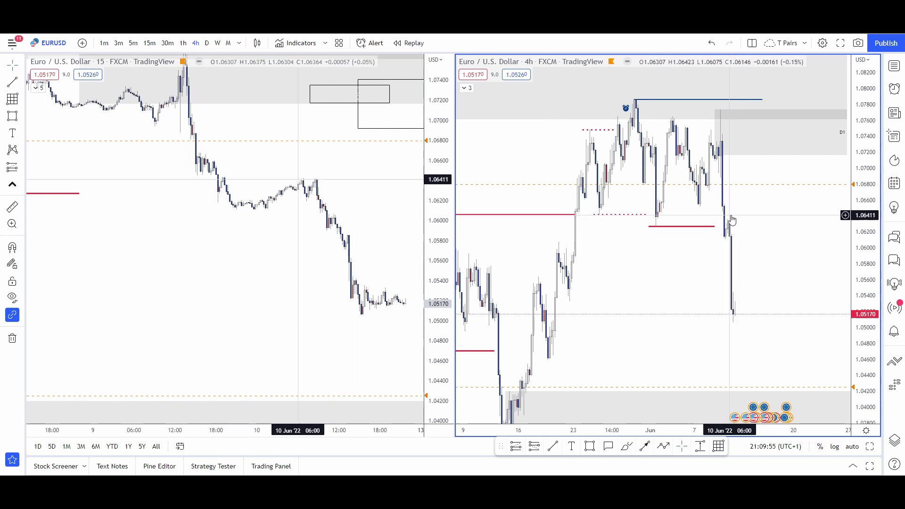
Delete the smaller D1 zone that starts at the 9 June high
left_click_drag(740, 206, 705, 229)
scroll(707, 192, "up", 3)
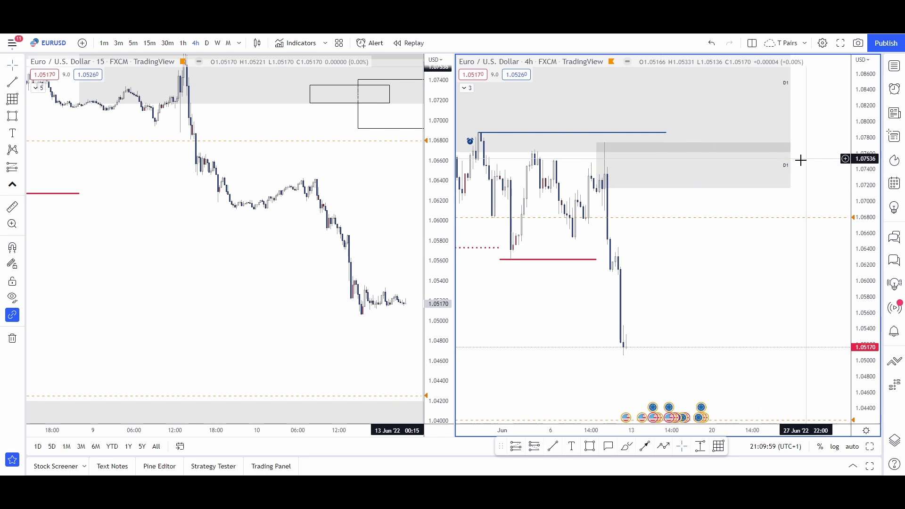
left_click(791, 163)
key("Delete")
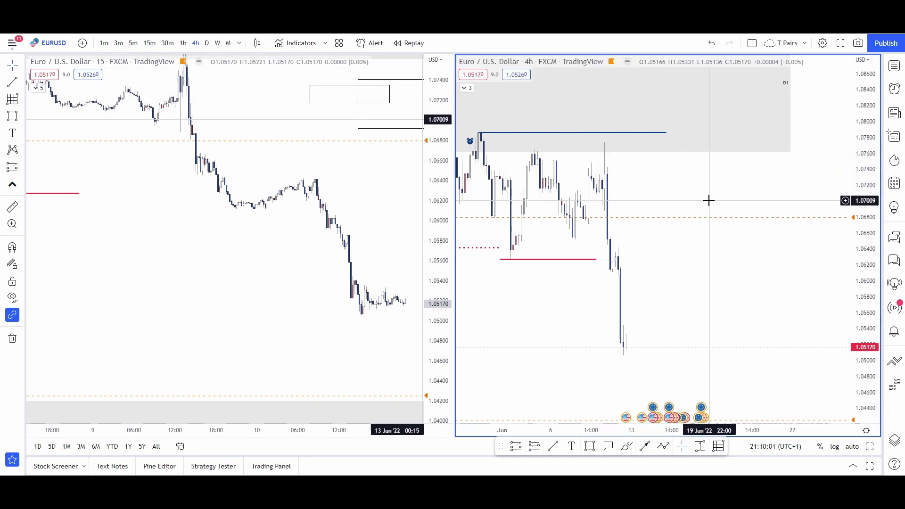
Examine the 4-hour candles around 9 June 14:00, where the drop from the upper D1 zone begins
scroll(731, 230, "down", 4)
left_click_drag(751, 259, 754, 240)
scroll(736, 232, "up", 4)
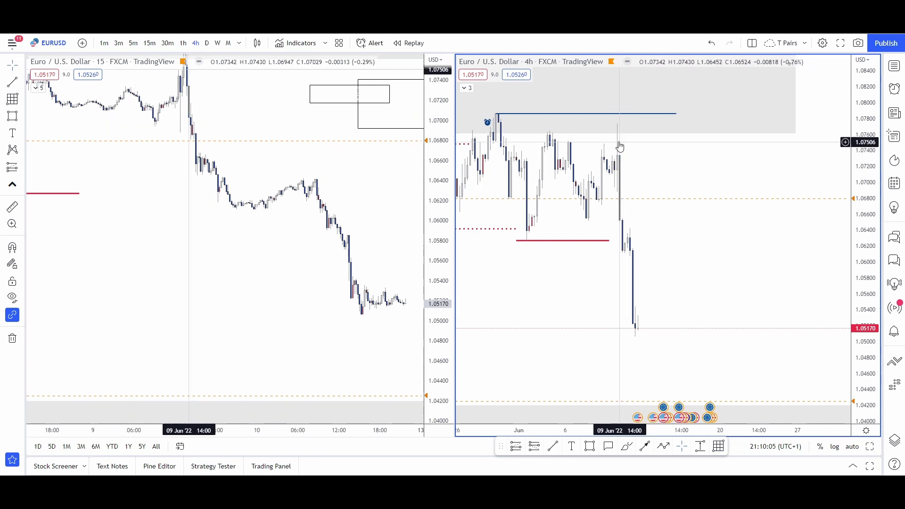
scroll(618, 161, "up", 3)
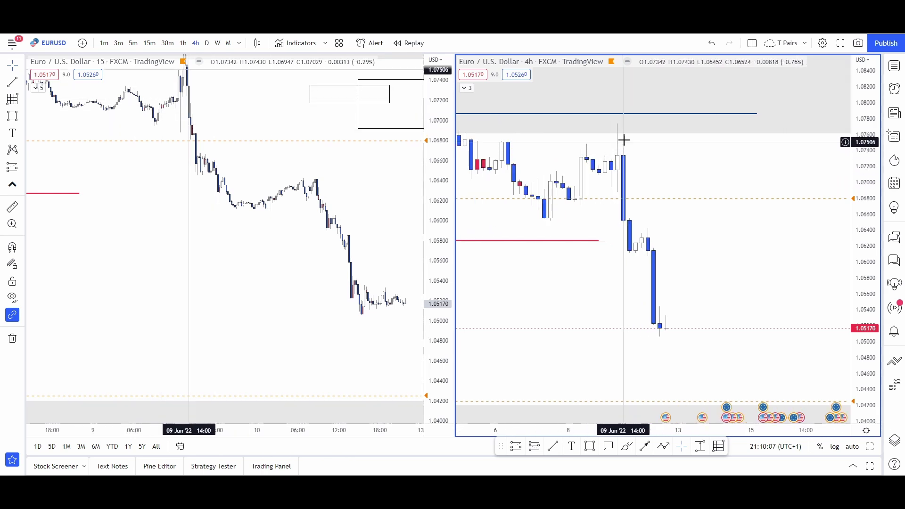
Examine the EURUSD 4-hour price structure from the daily supply zone down to the demand zone below 1.042
scroll(745, 178, "down", 5)
scroll(745, 178, "down", 1)
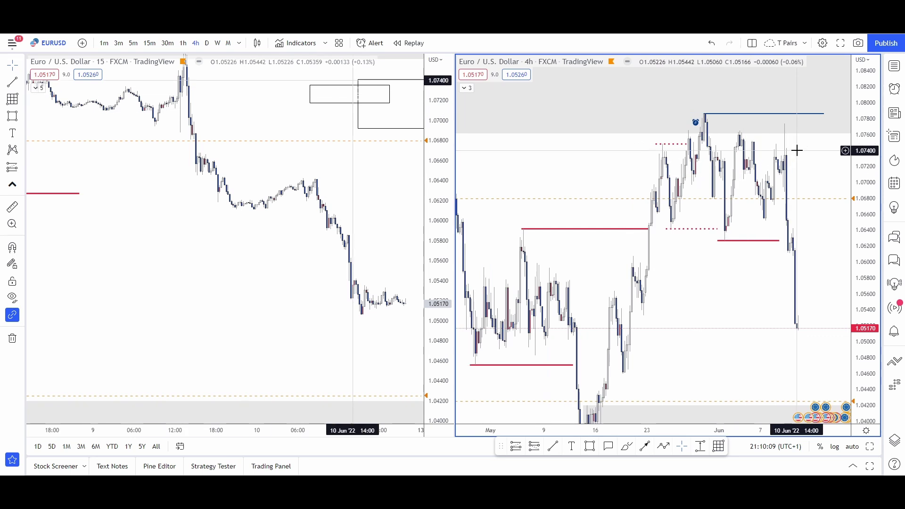
left_click_drag(778, 163, 643, 208)
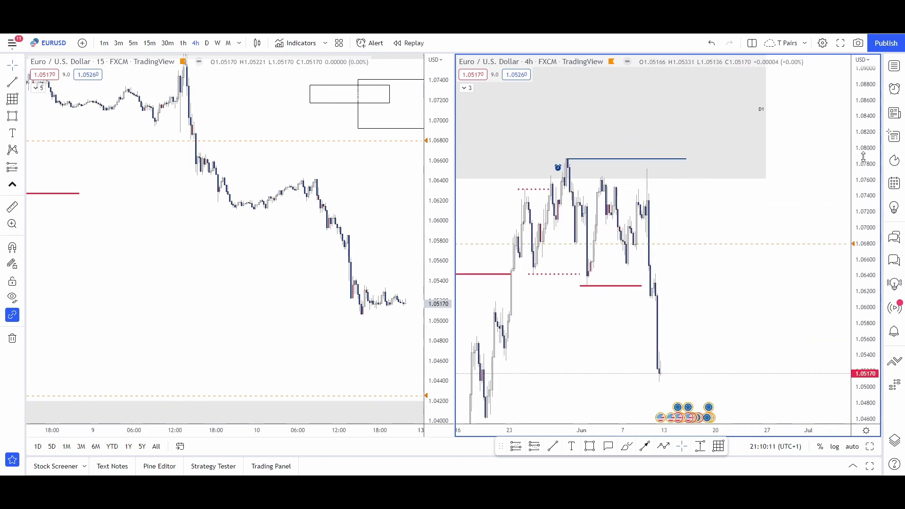
left_click_drag(863, 157, 863, 294)
left_click_drag(756, 298, 821, 242)
scroll(777, 252, "up", 2)
left_click_drag(751, 251, 820, 232)
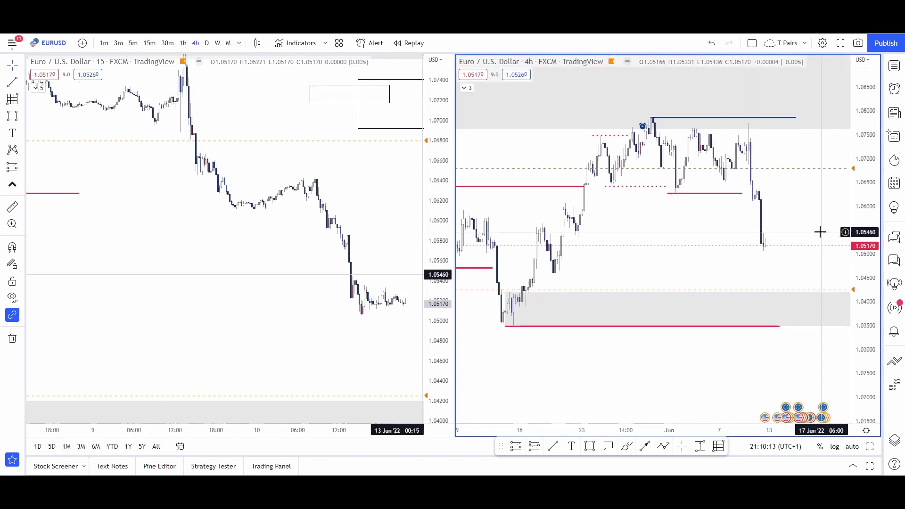
left_click_drag(640, 263, 670, 262)
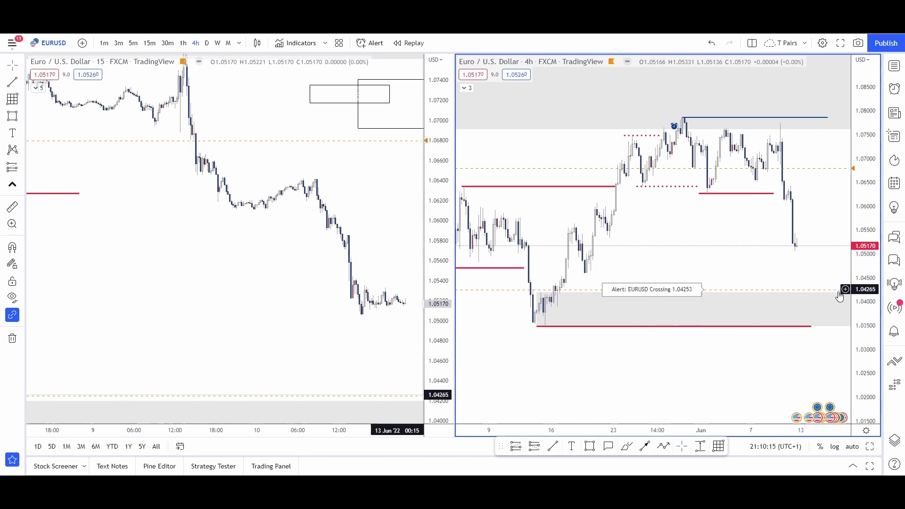
left_click_drag(863, 296, 863, 212)
scroll(676, 251, "up", 3)
left_click_drag(653, 240, 527, 244)
left_click_drag(768, 192, 612, 258)
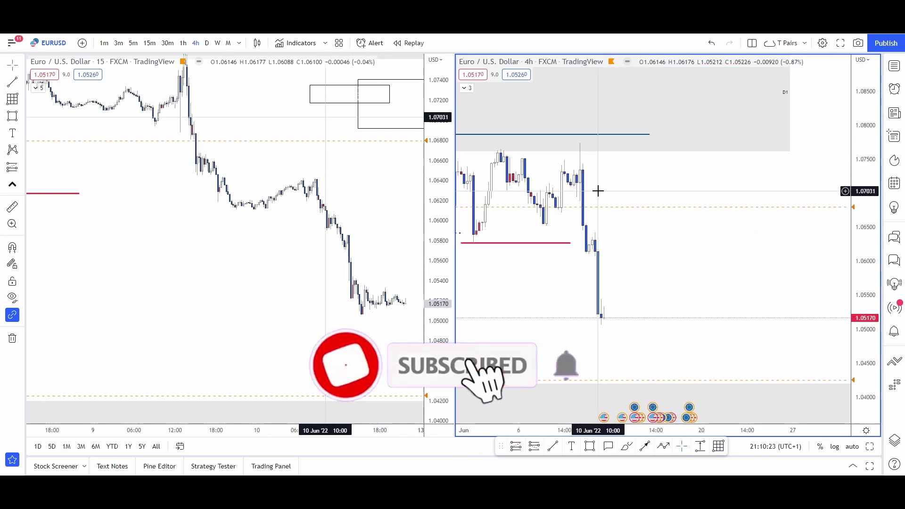
left_click_drag(596, 192, 648, 204)
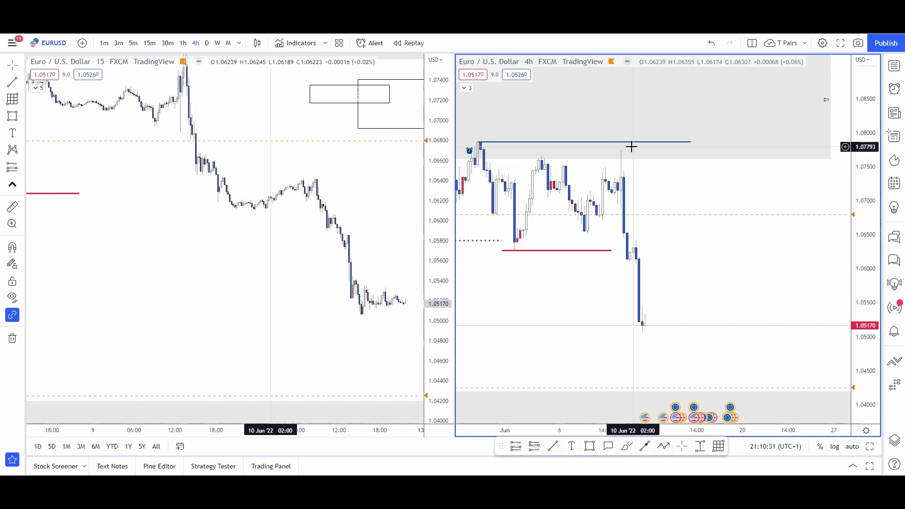
Mark the 9 June 10:00 candle on the 4-hour chart with a rectangle from 1.06876 to 1.07737, extended forward in time
left_click_drag(663, 190, 646, 189)
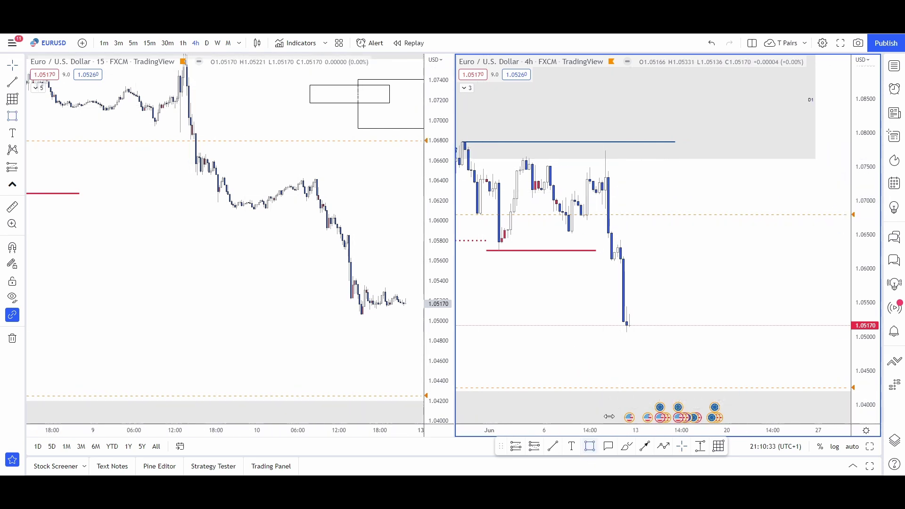
key("ctrl")
left_click(606, 208)
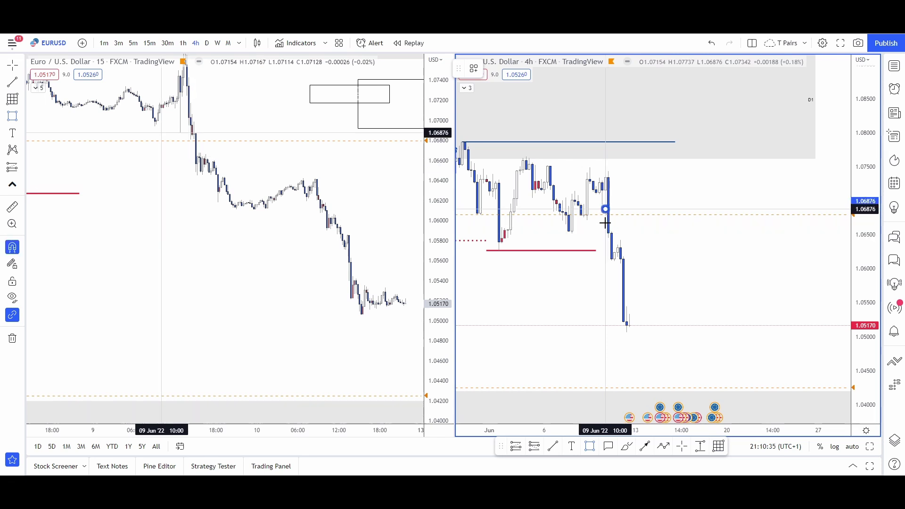
left_click(605, 152)
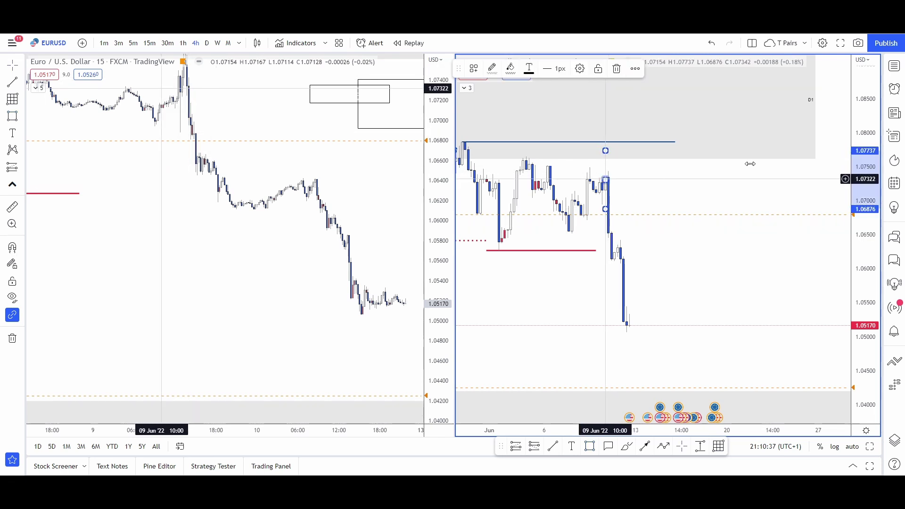
left_click_drag(750, 163, 757, 176)
left_click(752, 262)
left_click_drag(717, 261, 751, 249)
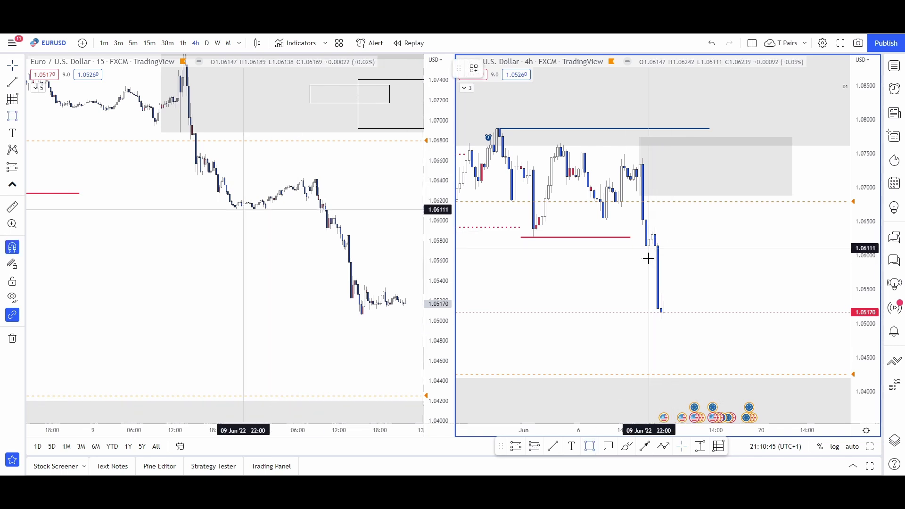
Draw a rectangle from 1.06111 to 1.06423 over the small pullback starting 9 June 22:00 and extend it to 15 June 02:00
scroll(832, 285, "up", 5)
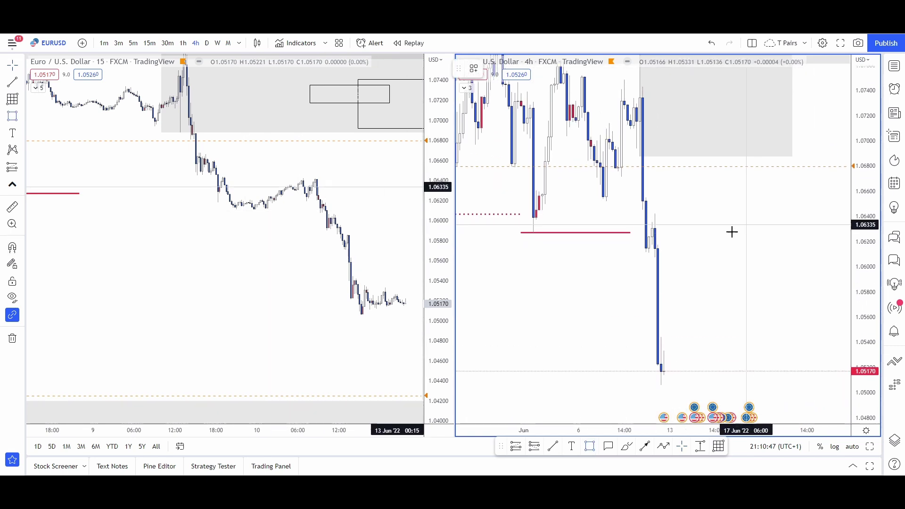
left_click(682, 446)
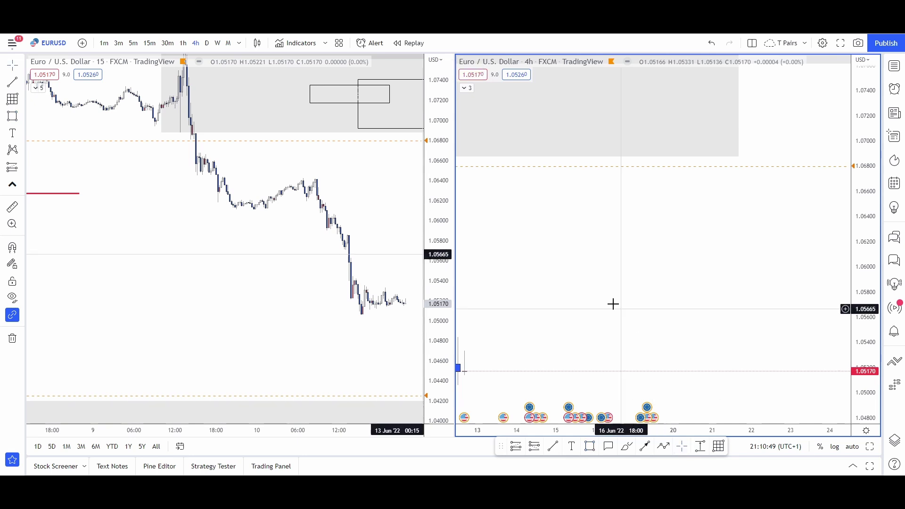
left_click_drag(623, 264, 860, 267)
scroll(686, 292, "up", 8)
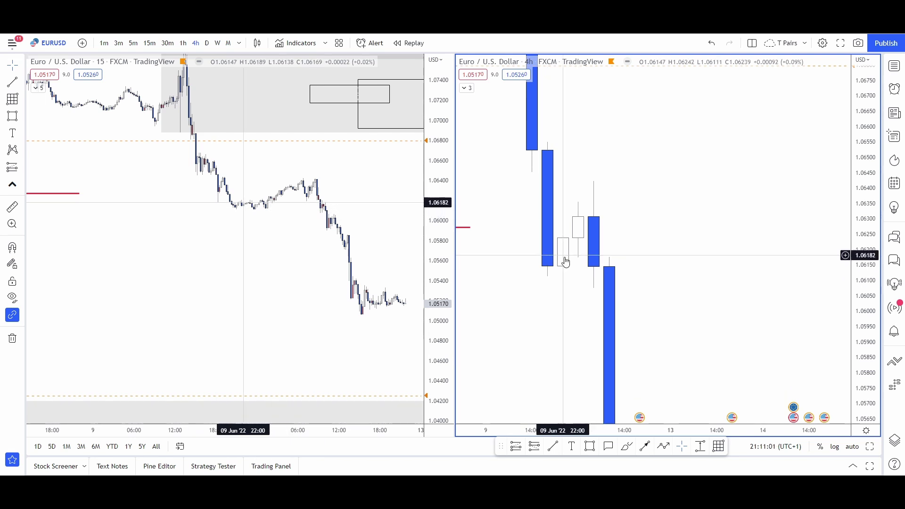
left_click(590, 446)
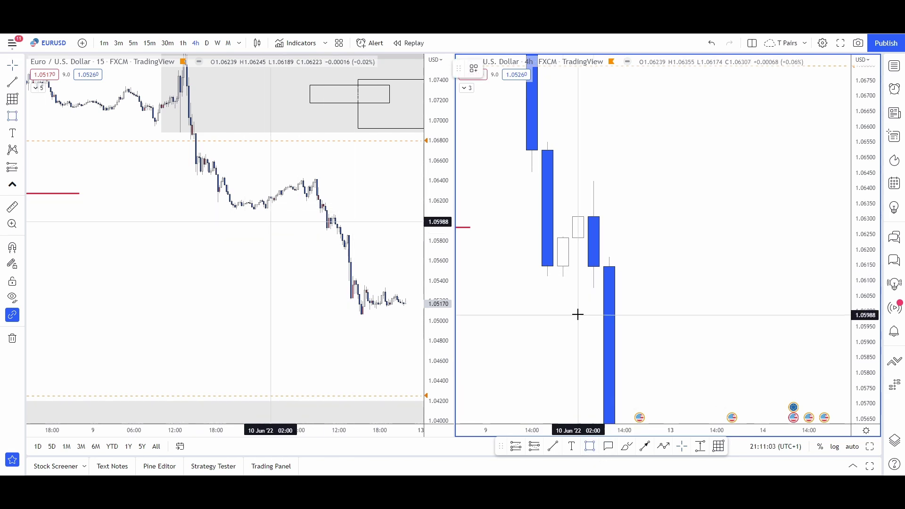
left_click(563, 277)
left_click(592, 179)
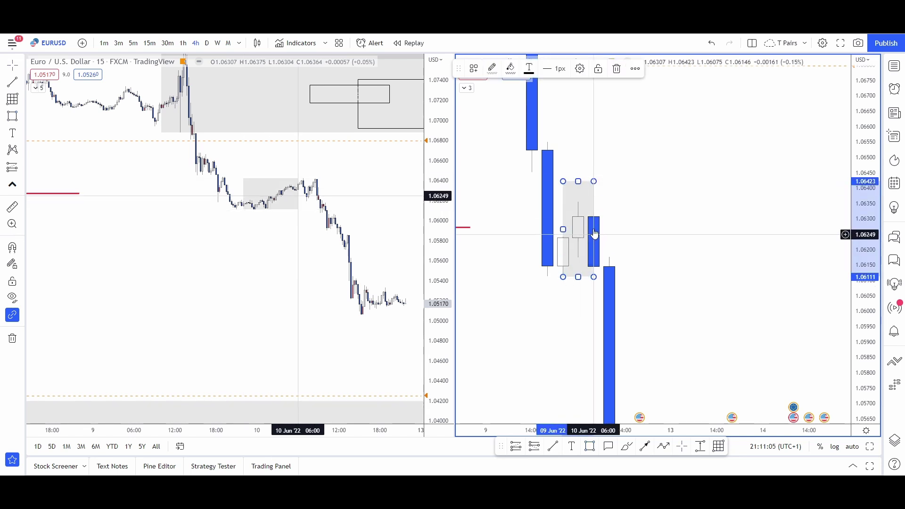
left_click_drag(593, 230, 848, 229)
Apply the H4 drawing template to the pullback rectangle
left_click(474, 69)
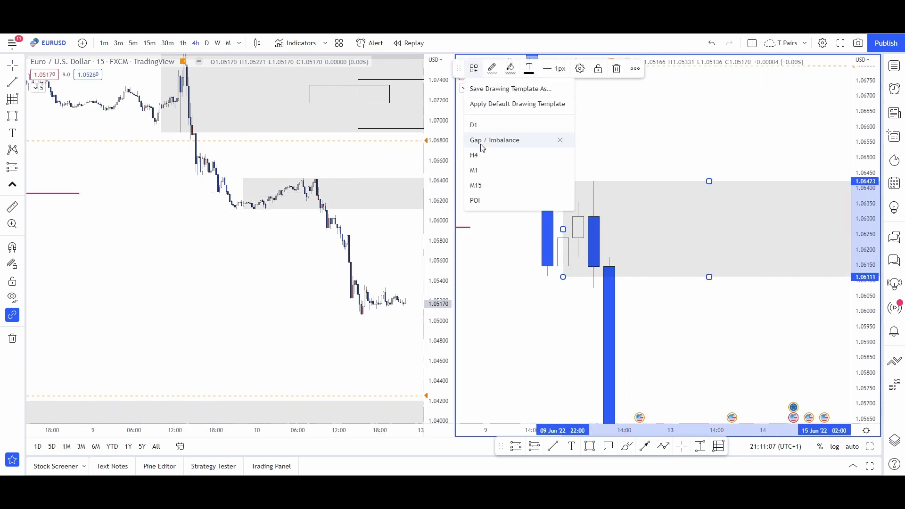
left_click(493, 155)
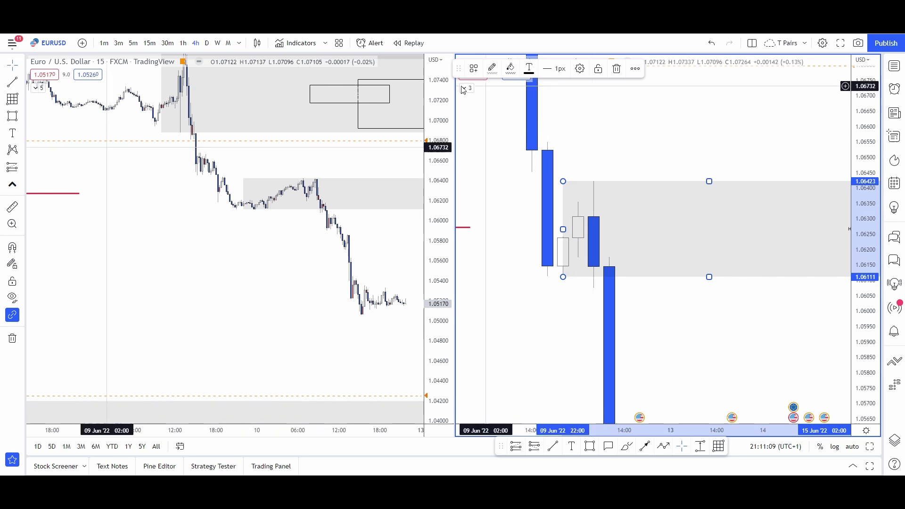
left_click(474, 69)
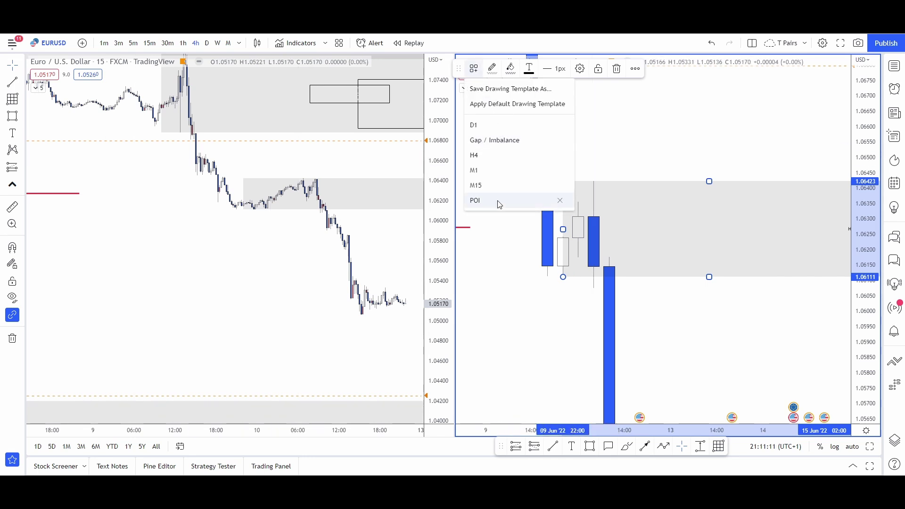
left_click_drag(709, 139, 805, 135)
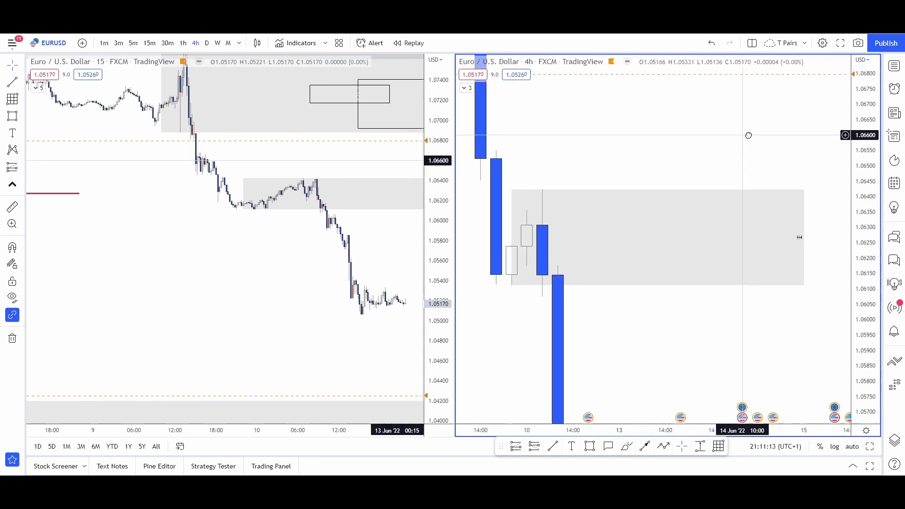
scroll(790, 185, "down", 3)
left_click_drag(853, 157, 852, 275)
Create a EURUSD alert for price crossing 1.06088, just below the H4 zone, with an H4 note added to its message
left_click_drag(348, 242, 89, 264)
scroll(198, 278, "down", 12)
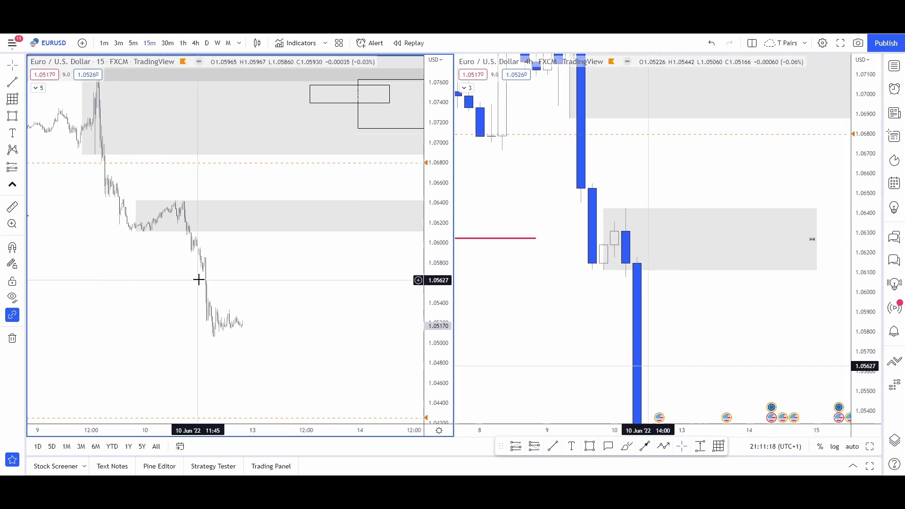
left_click_drag(341, 267, 125, 293)
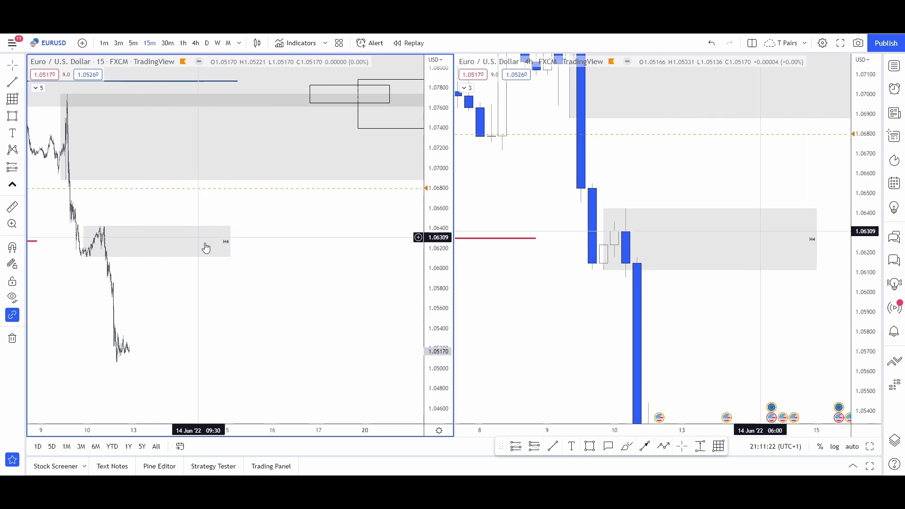
left_click_drag(210, 289, 347, 256)
scroll(329, 255, "up", 5)
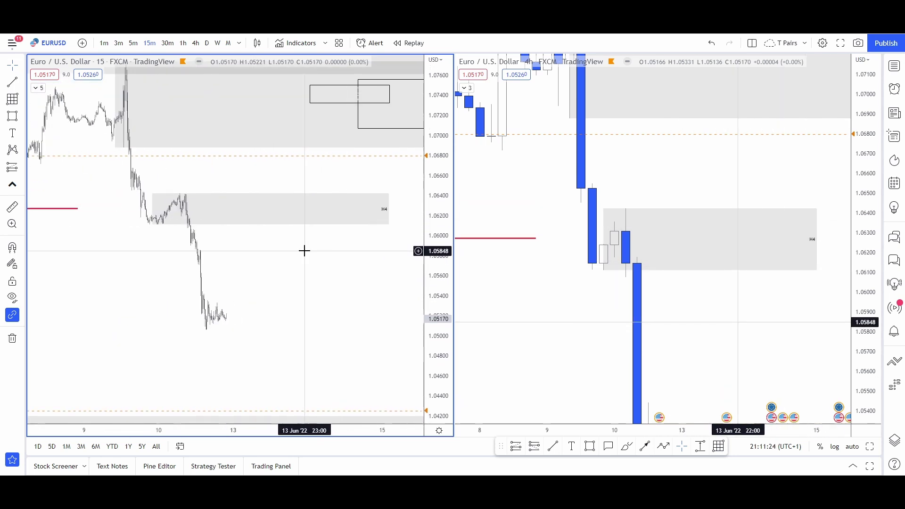
right_click(284, 227)
mouse_move(328, 280)
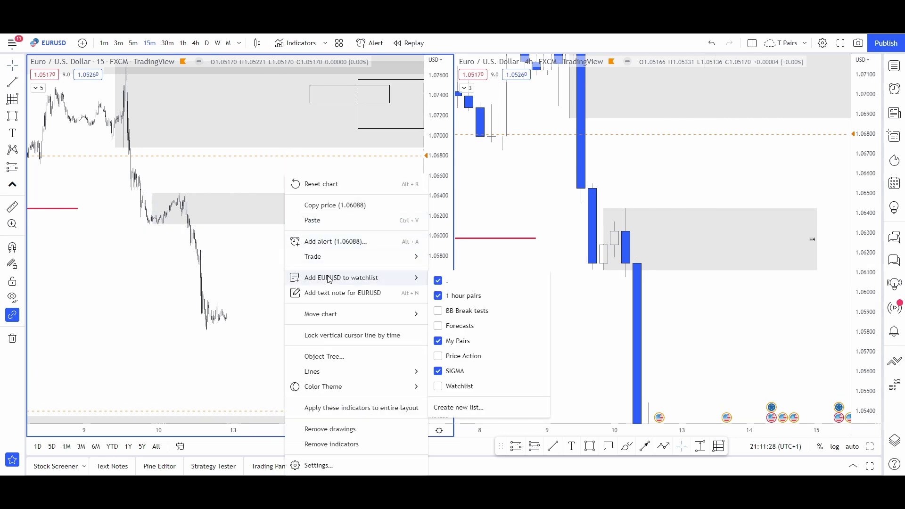
left_click(336, 241)
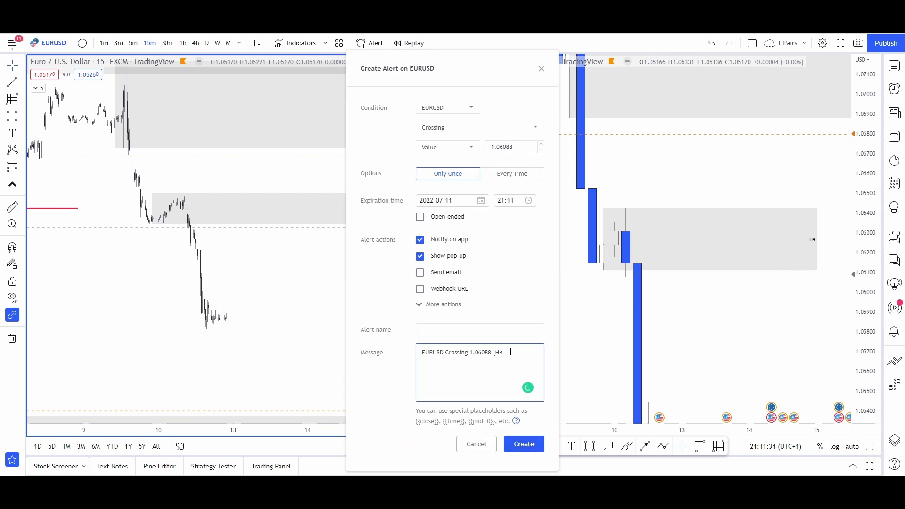
left_click(516, 451)
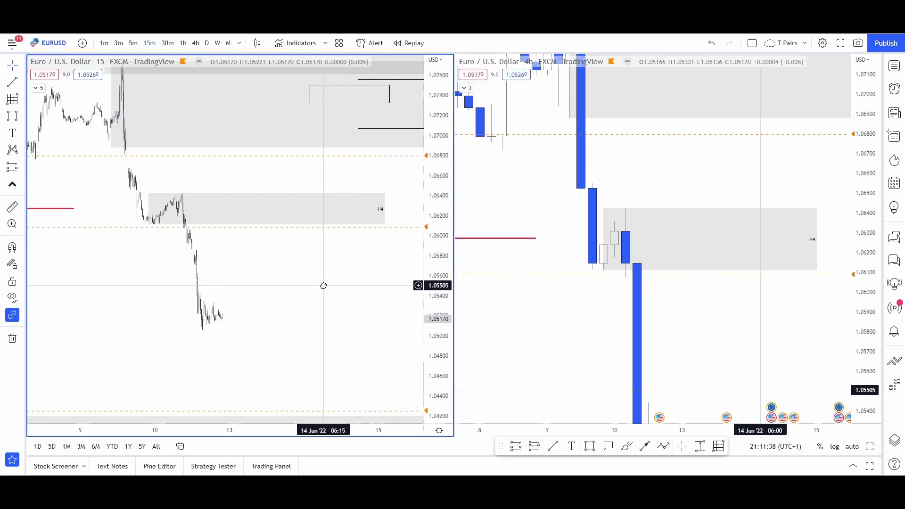
Measure the upper and lower halves of the 4-hour drop between 1.07737 and 1.05060 with a Gann box, and remove it
left_click(317, 213)
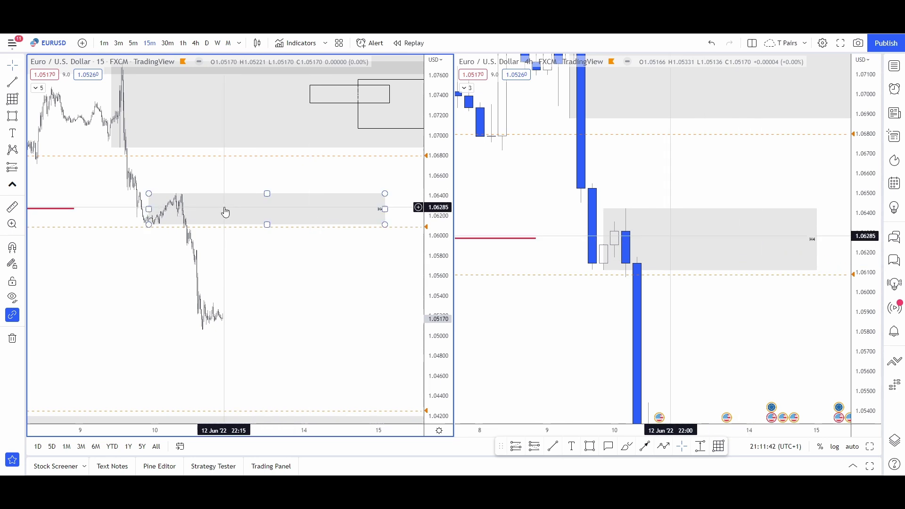
left_click(317, 236)
scroll(621, 298, "up", 2)
left_click_drag(621, 299, 615, 185)
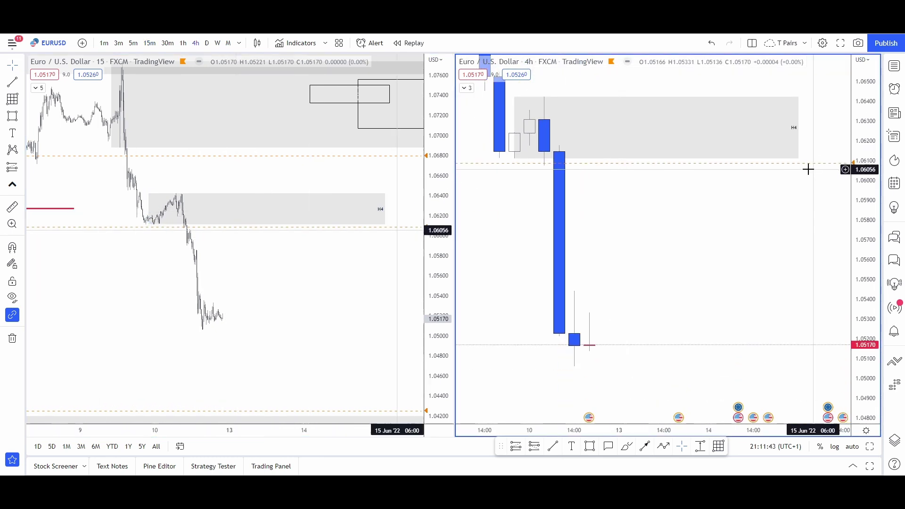
left_click_drag(863, 150, 863, 309)
scroll(737, 301, "down", 7)
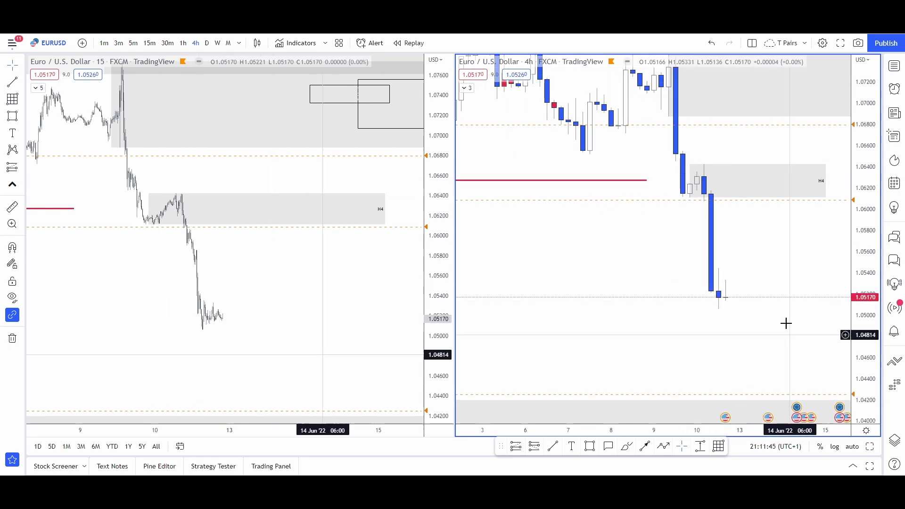
left_click_drag(722, 292, 616, 222)
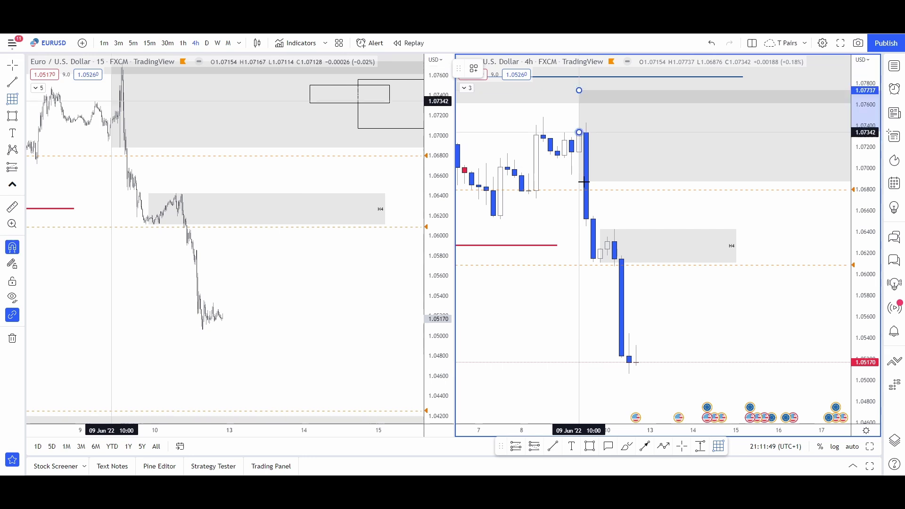
left_click_drag(584, 182, 630, 374)
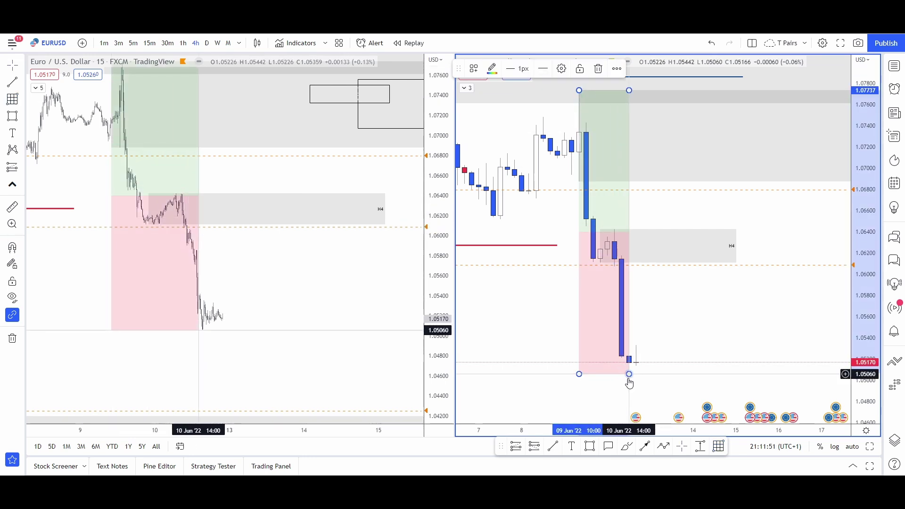
key("Delete")
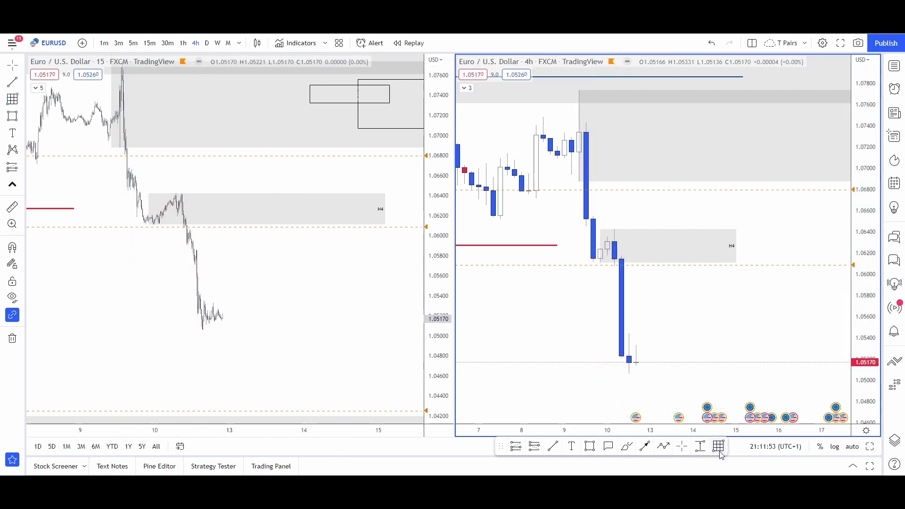
mouse_move(629, 374)
left_mouse_down()
mouse_move(610, 196)
mouse_move(579, 90)
left_mouse_up()
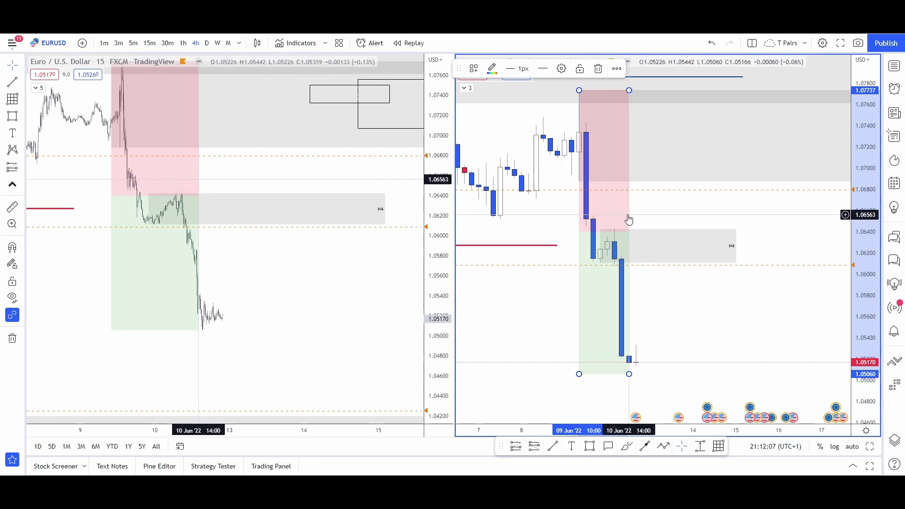
left_click(600, 68)
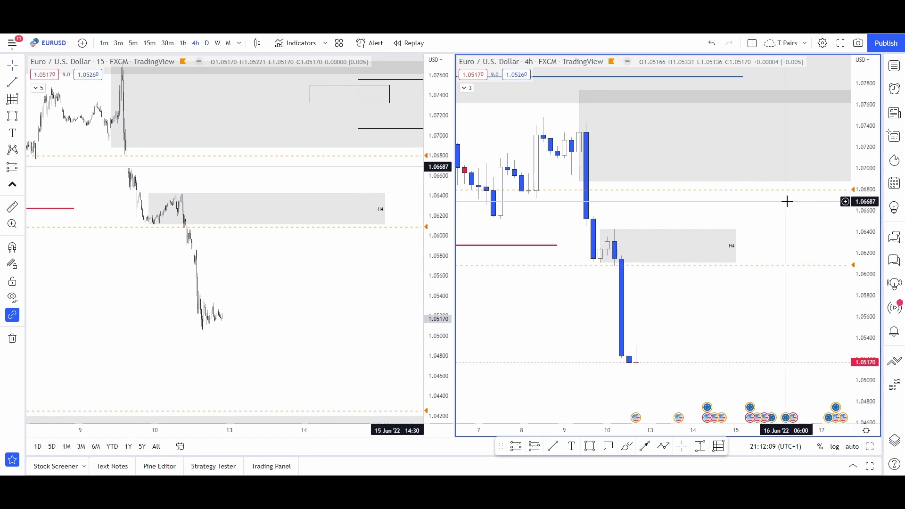
left_click_drag(856, 154, 851, 317)
scroll(755, 297, "down", 3)
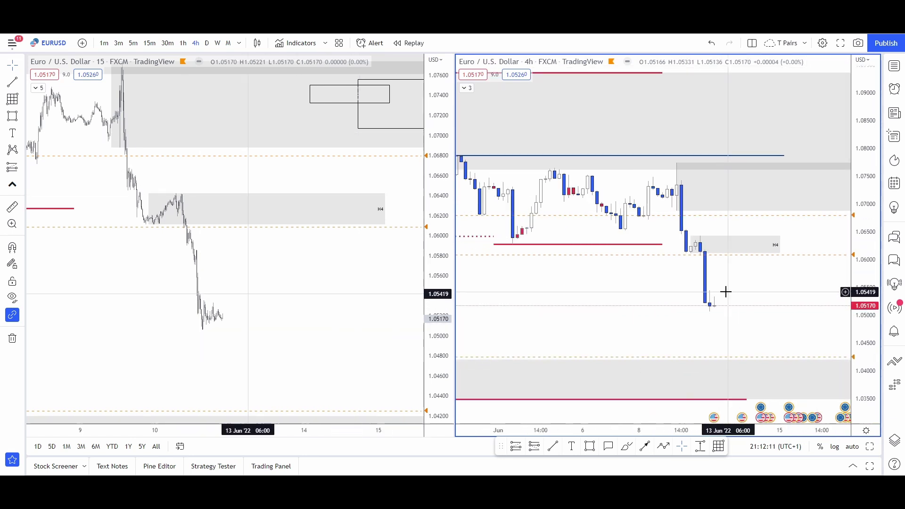
left_click_drag(758, 282, 784, 277)
scroll(714, 289, "down", 6)
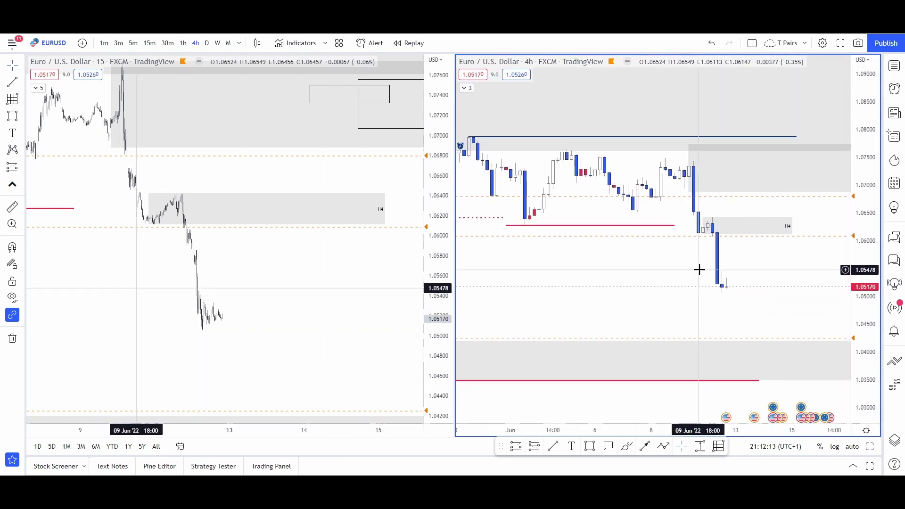
Examine the D1 supply zone's origin around the 21 April high against the recent 4-hour highs and drop
scroll(717, 288, "down", 4)
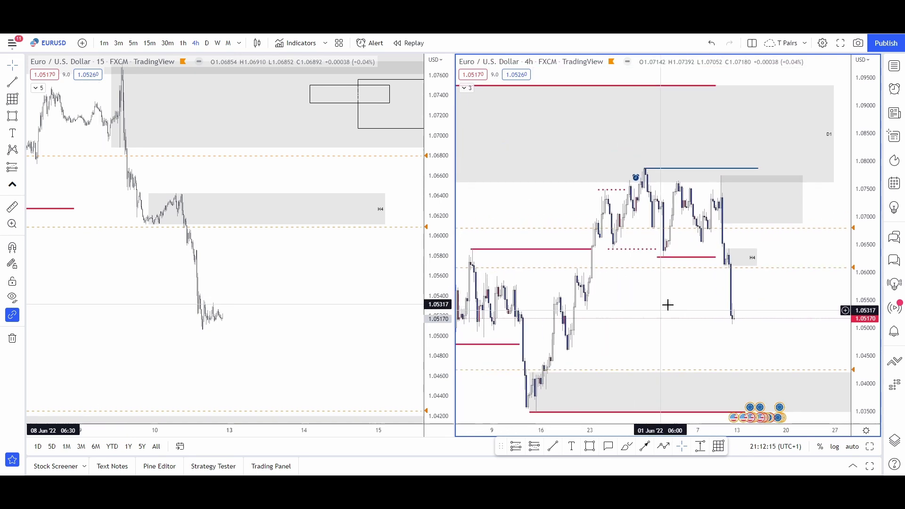
left_click_drag(866, 196, 863, 320)
scroll(738, 287, "down", 2)
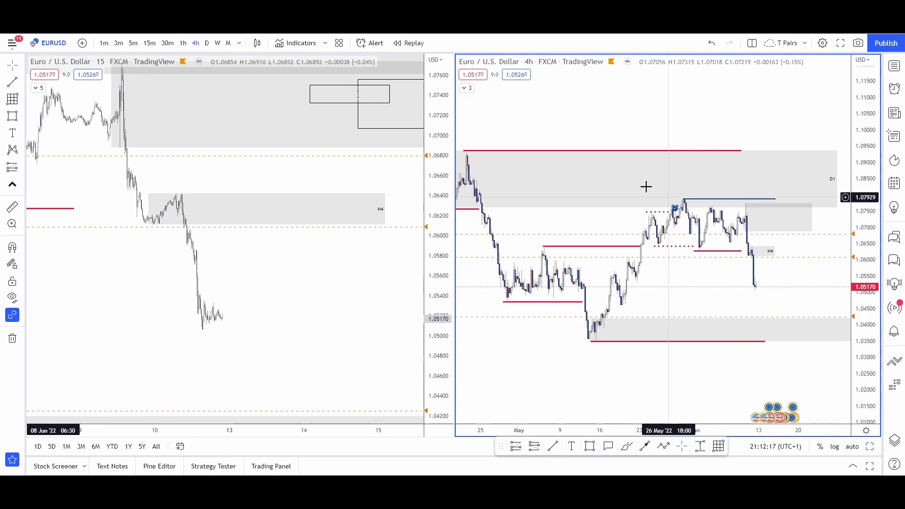
left_click_drag(542, 136, 712, 151)
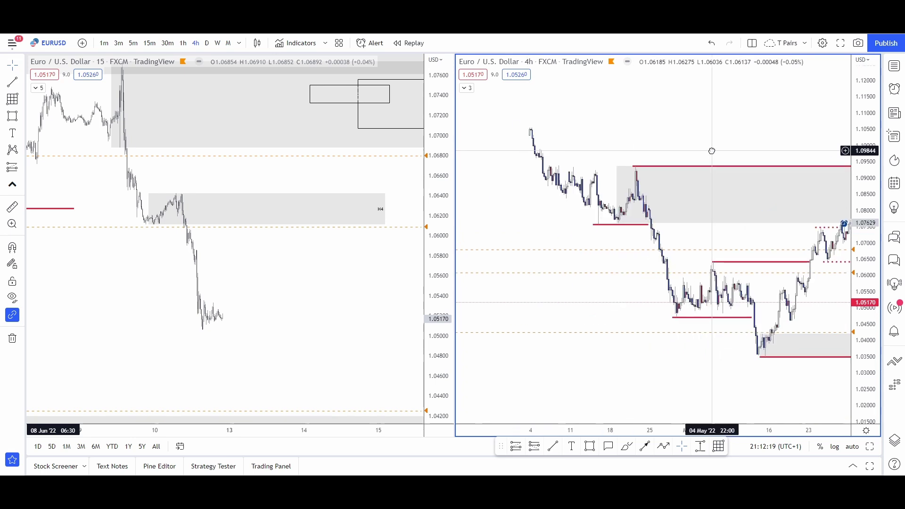
scroll(636, 198, "up", 3)
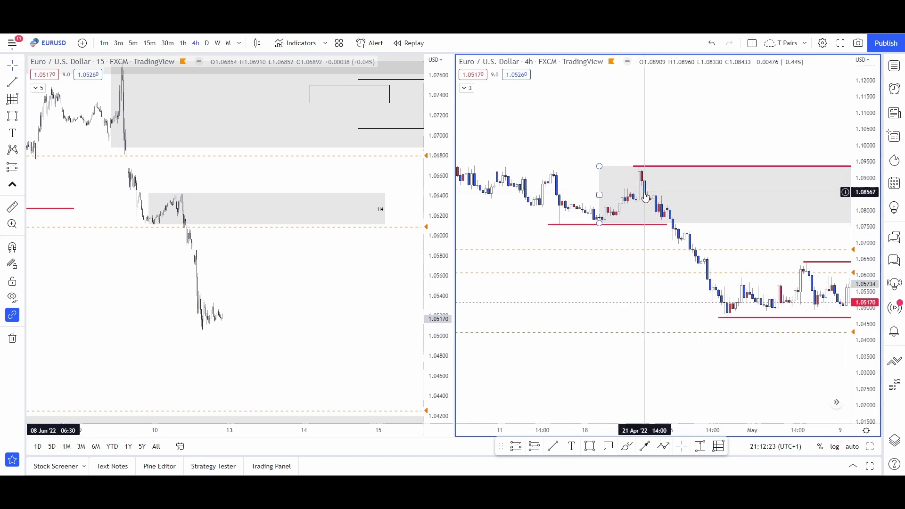
scroll(760, 137, "up", 3)
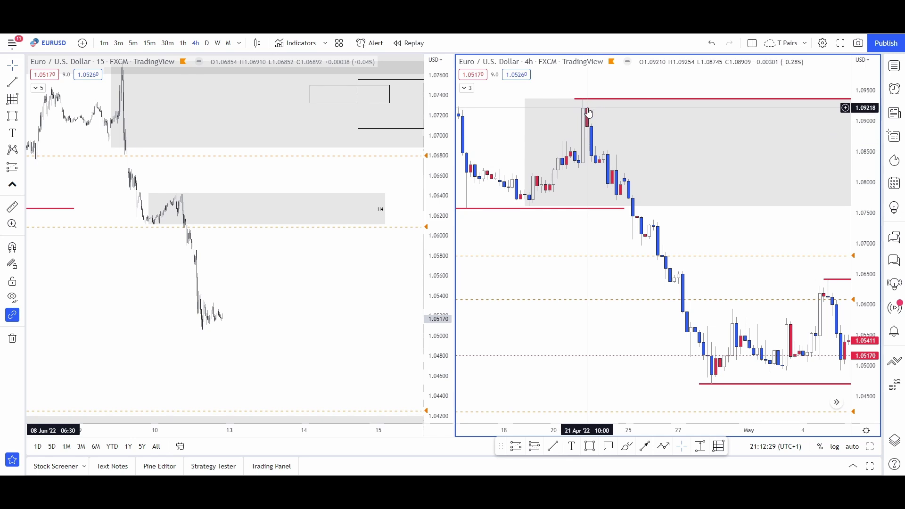
left_click_drag(606, 93, 485, 140)
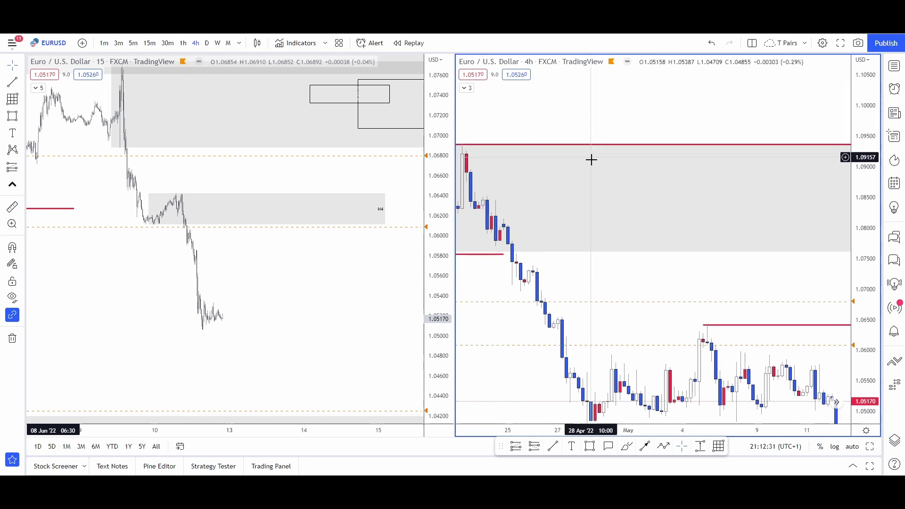
scroll(590, 160, "down", 5)
left_click_drag(652, 255, 482, 205)
scroll(707, 225, "right", 8)
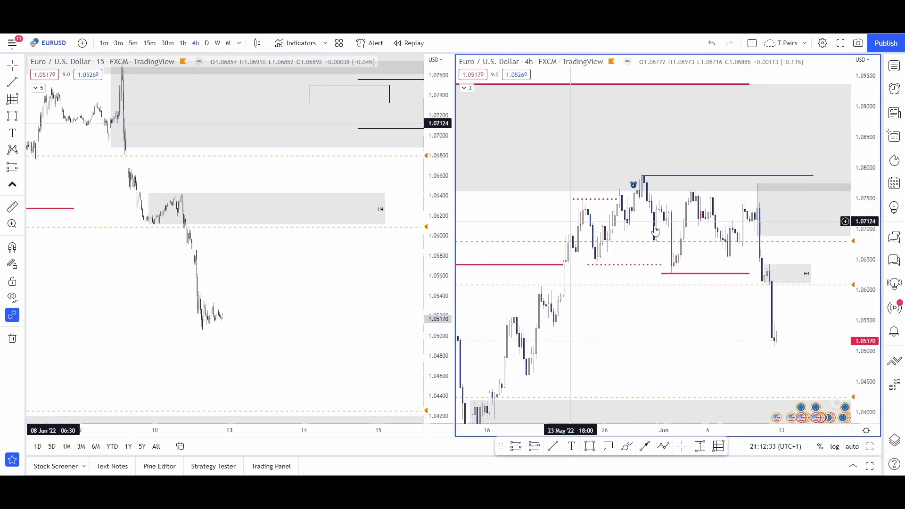
scroll(811, 254, "left", 10)
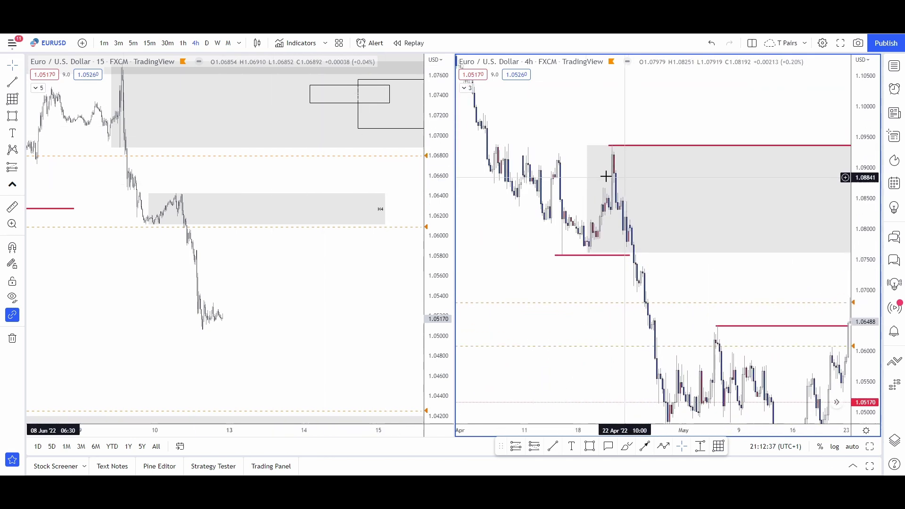
Draw a rectangle over the gap inside the D1 zone from 1.08745 to 1.08583, starting 21 April 10:00 and extending to 28 June 14:00
left_click_drag(648, 111, 602, 126)
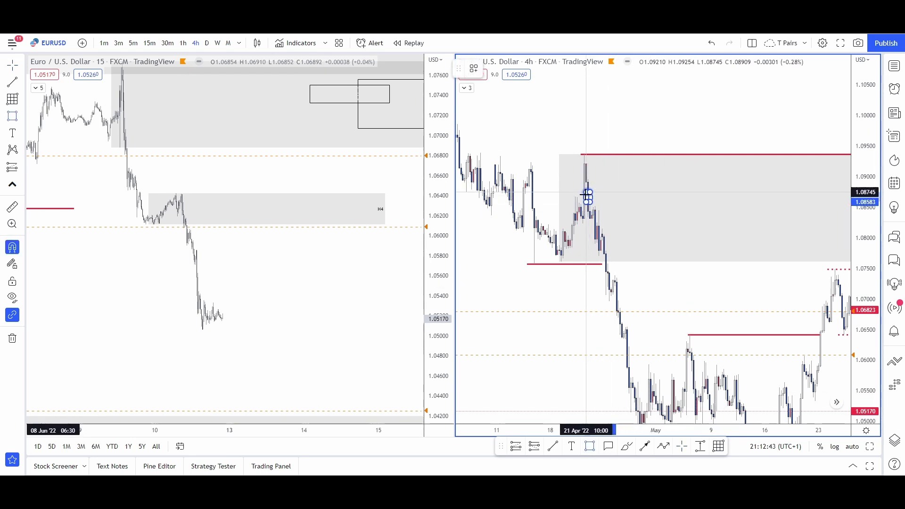
left_click_drag(591, 196, 819, 196)
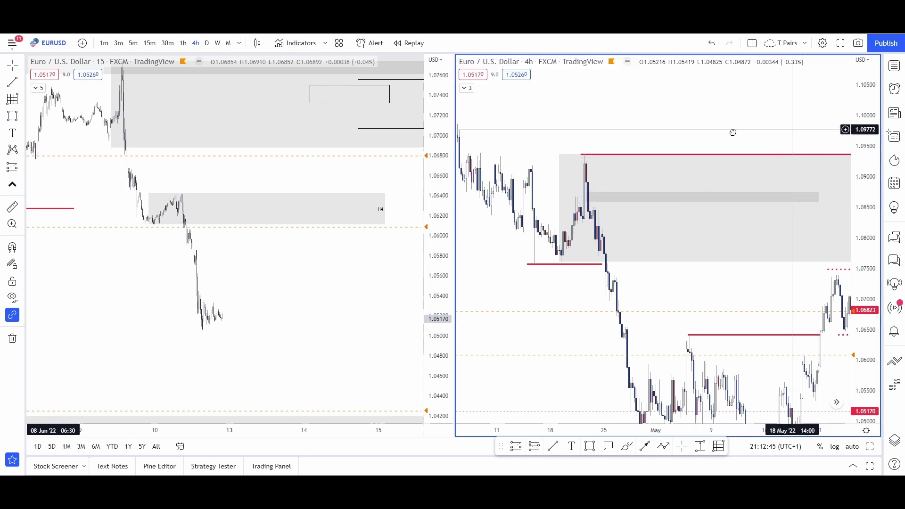
mouse_move(734, 132)
left_mouse_down()
mouse_move(476, 221)
mouse_move(758, 235)
left_mouse_up()
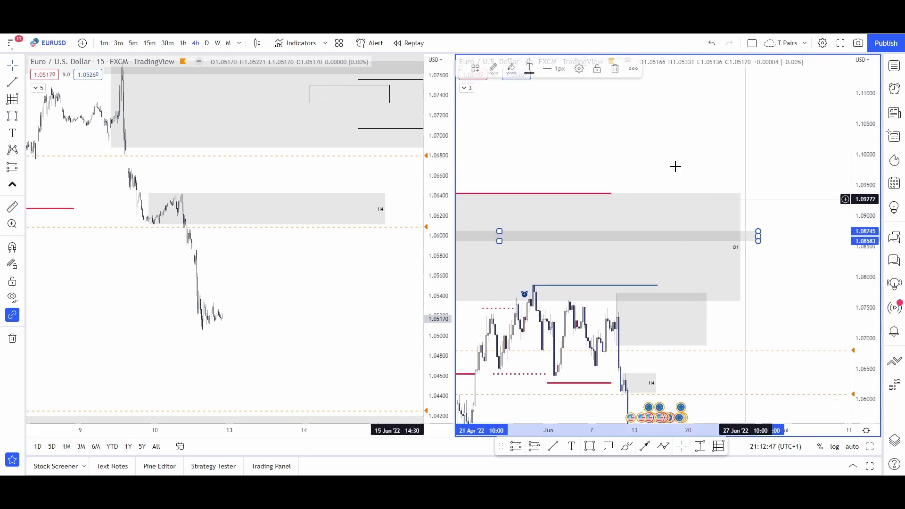
Apply the green Gap / Imbalance drawing template to the rectangle inside the D1 zone
left_click(476, 72)
left_click(503, 140)
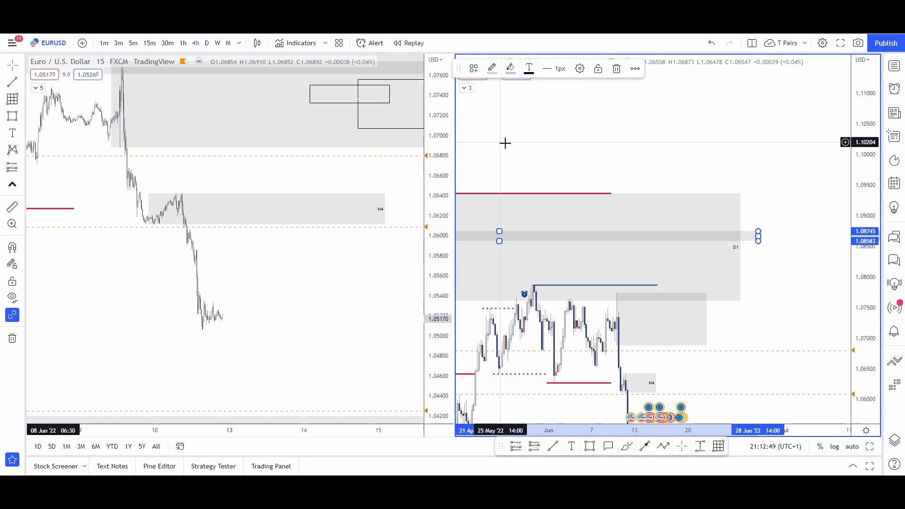
left_click(515, 157)
Change the imbalance rectangle's text label to "Gap / Imbalance [H4]"
scroll(666, 143, "up", 5)
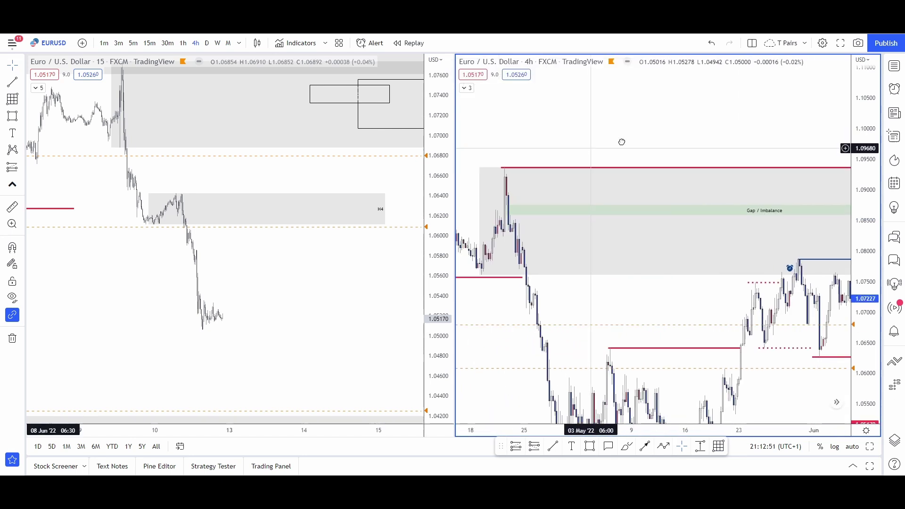
left_click_drag(622, 142, 683, 138)
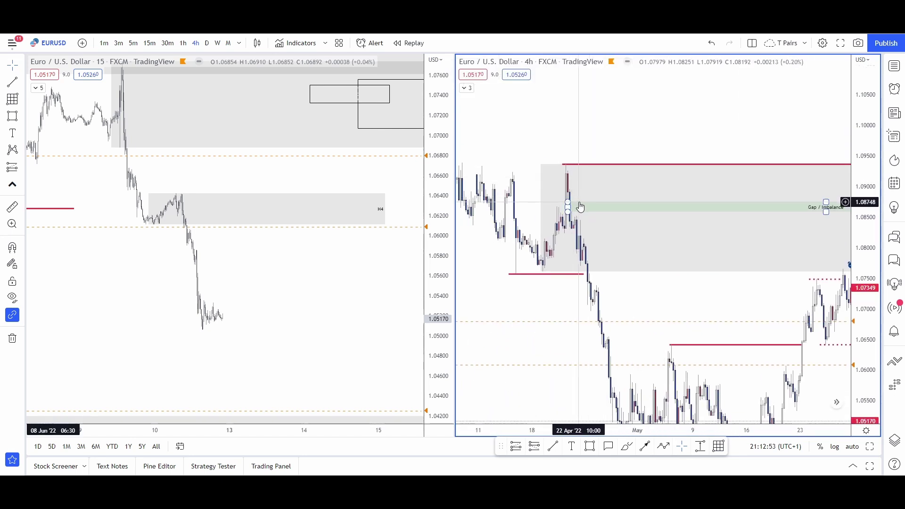
double_click(580, 196)
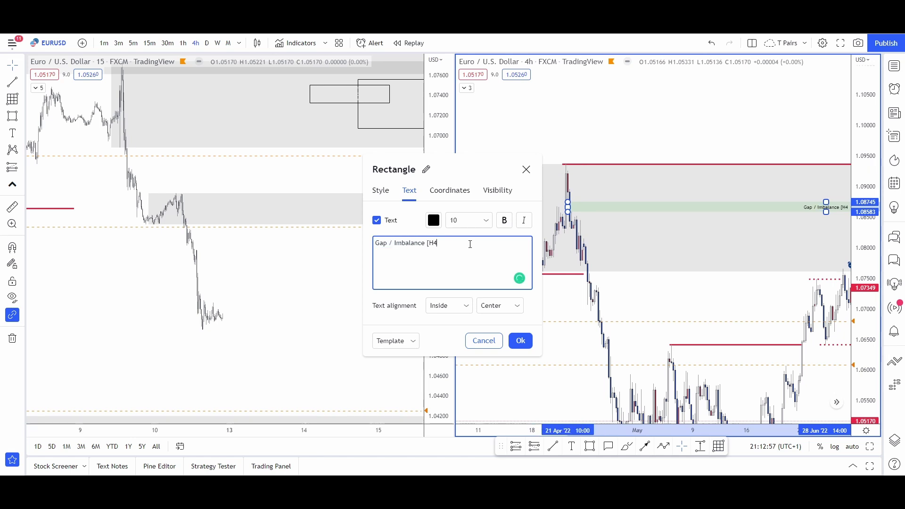
left_click(520, 349)
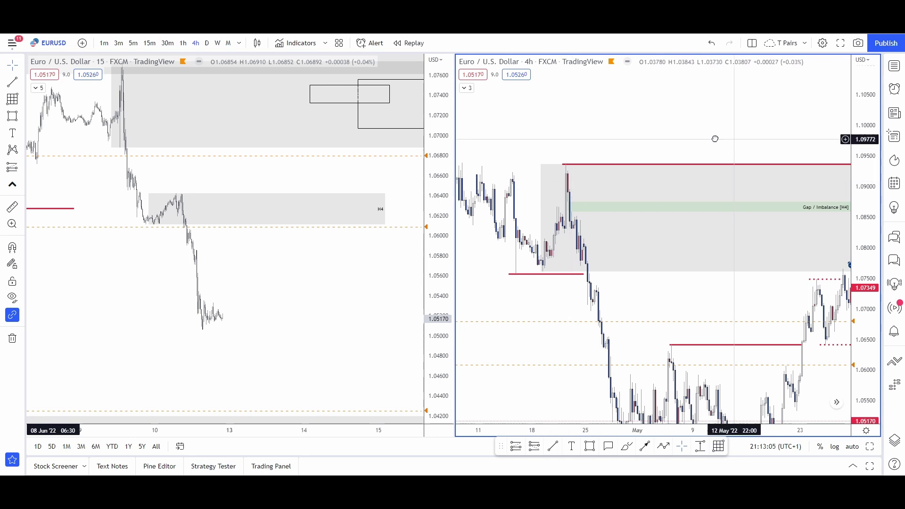
Examine the labelled imbalance inside the D1 zone, the H4 pullback zone, and the sharp 10 June drop below it on the 4-hour chart
scroll(575, 165, "right", 3)
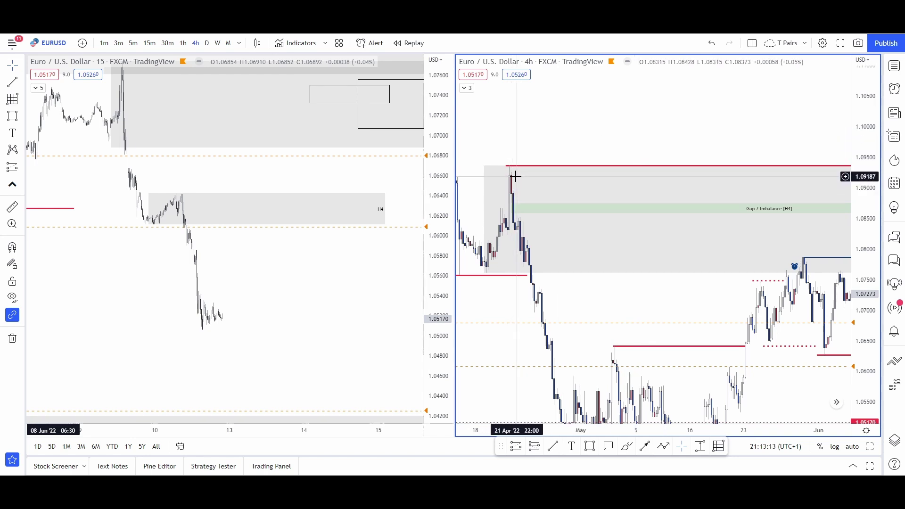
left_click_drag(685, 141, 522, 102)
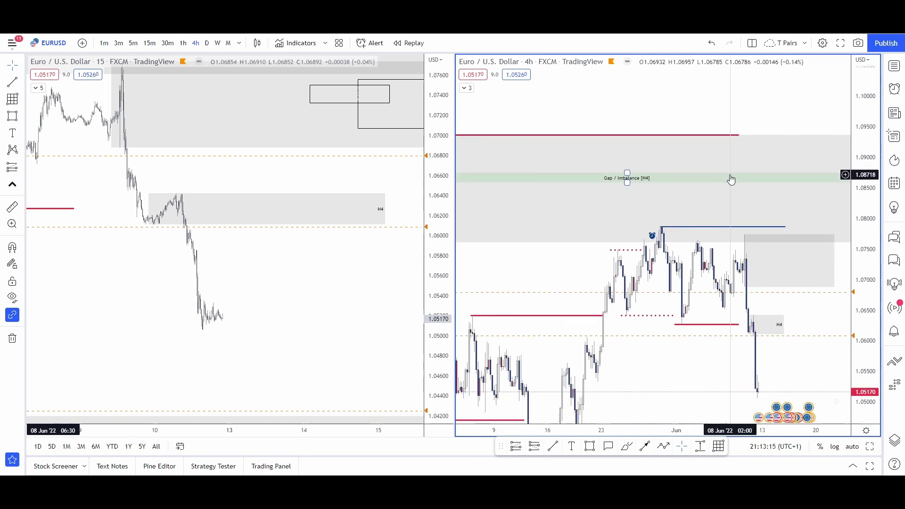
left_click_drag(629, 125, 799, 147)
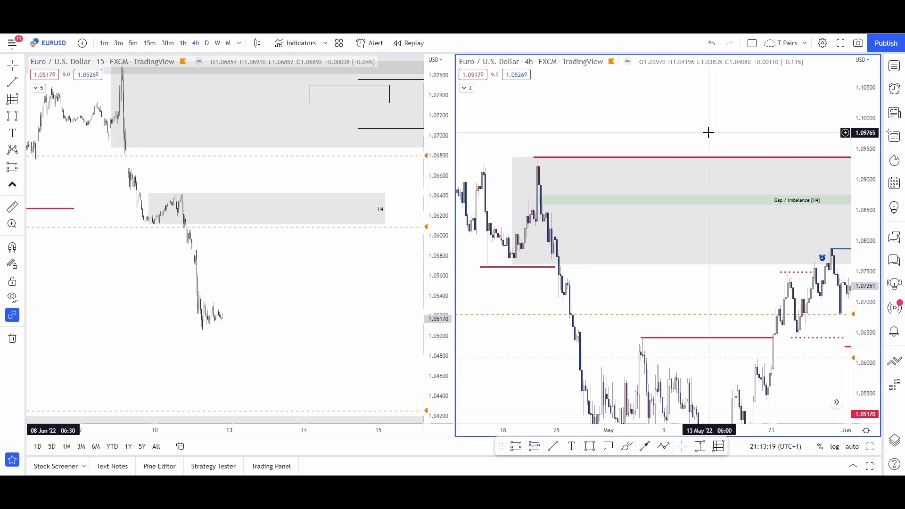
left_click_drag(734, 132, 573, 92)
left_click_drag(691, 96, 537, 71)
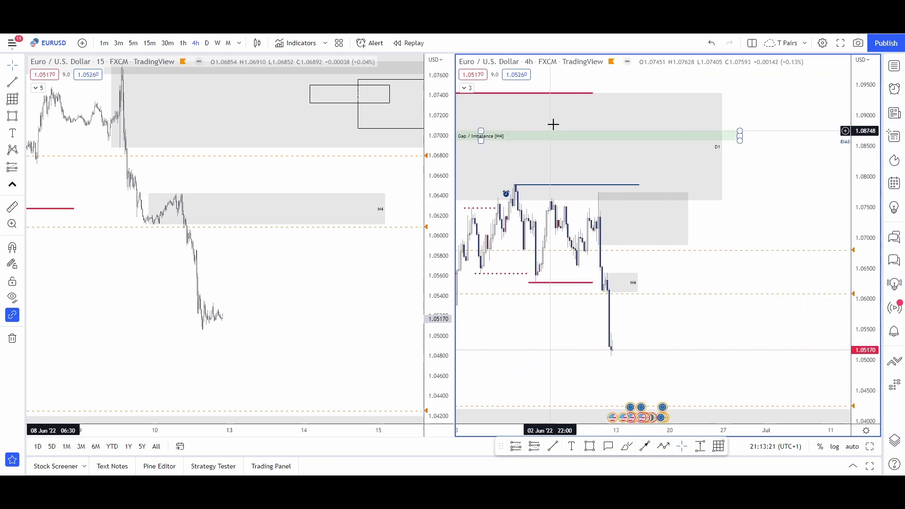
left_click_drag(722, 222, 794, 210)
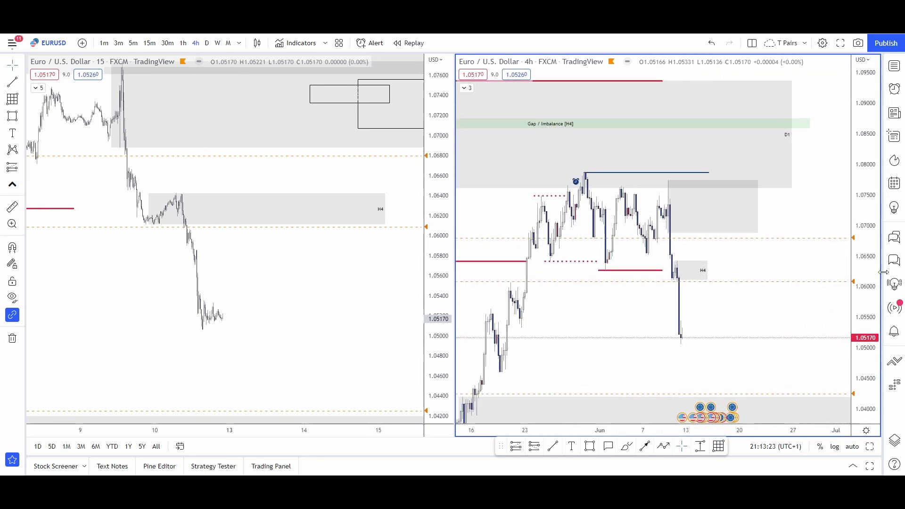
left_click_drag(859, 238, 855, 205)
scroll(746, 265, "up", 5)
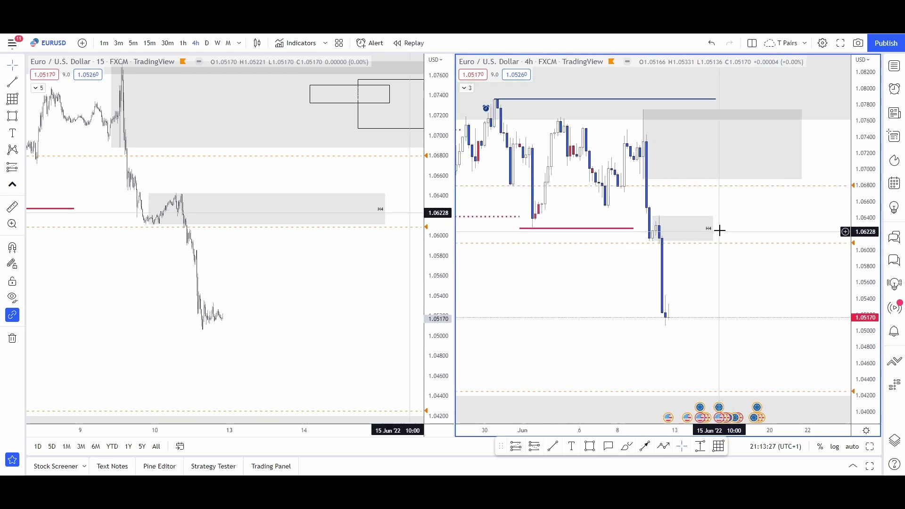
left_click_drag(744, 222, 721, 206)
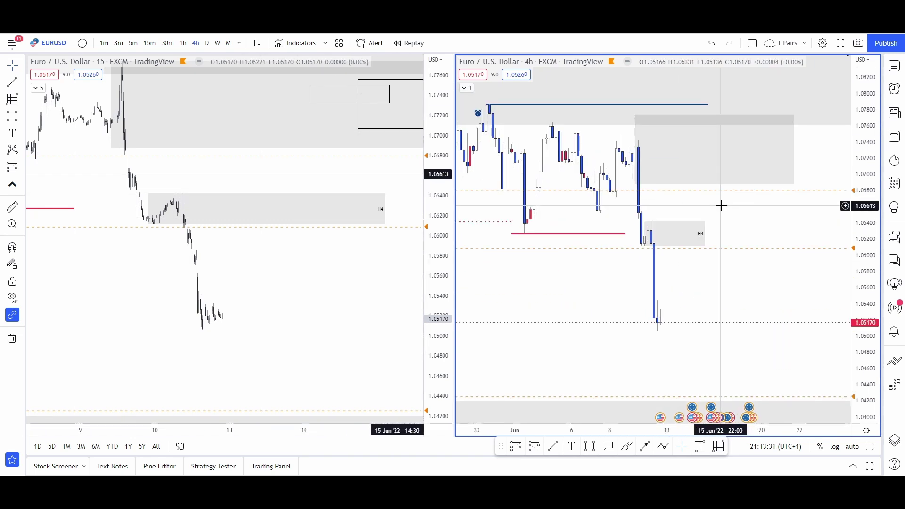
scroll(744, 204, "up", 2)
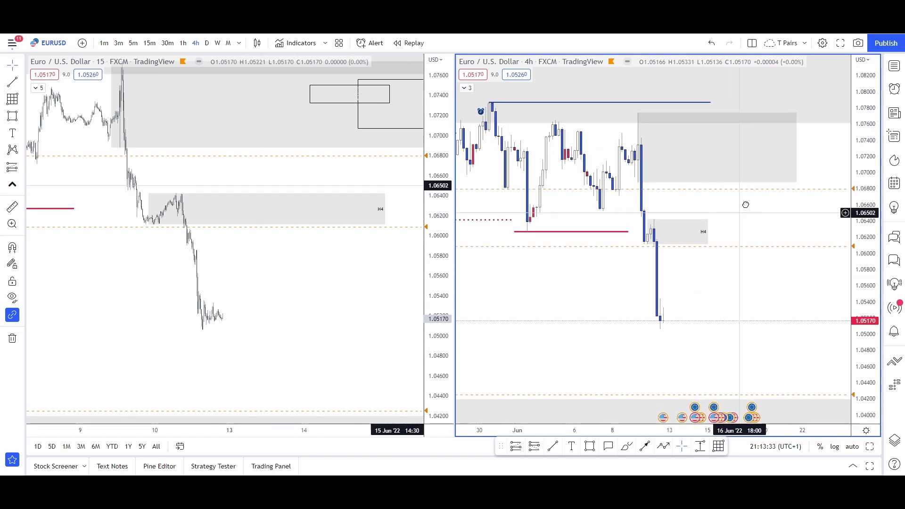
left_click_drag(864, 308, 864, 244)
left_click_drag(738, 283, 775, 245)
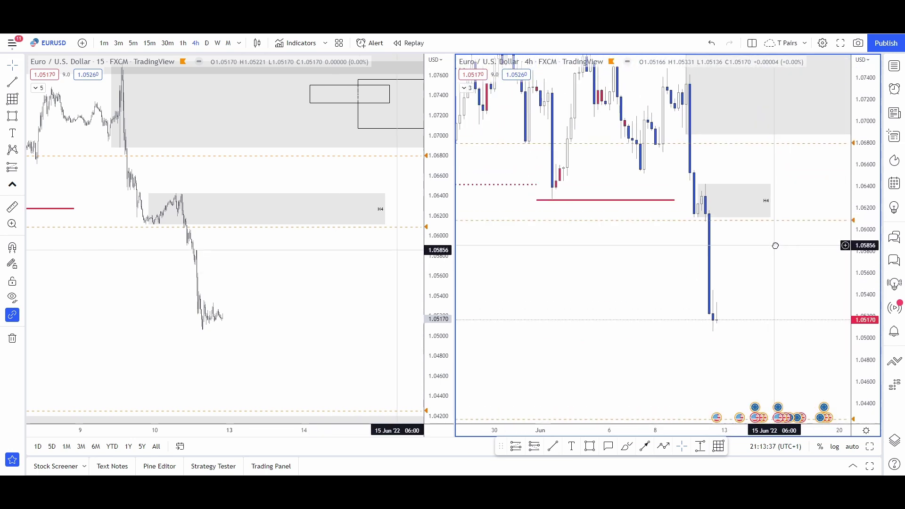
left_click_drag(773, 276, 791, 331)
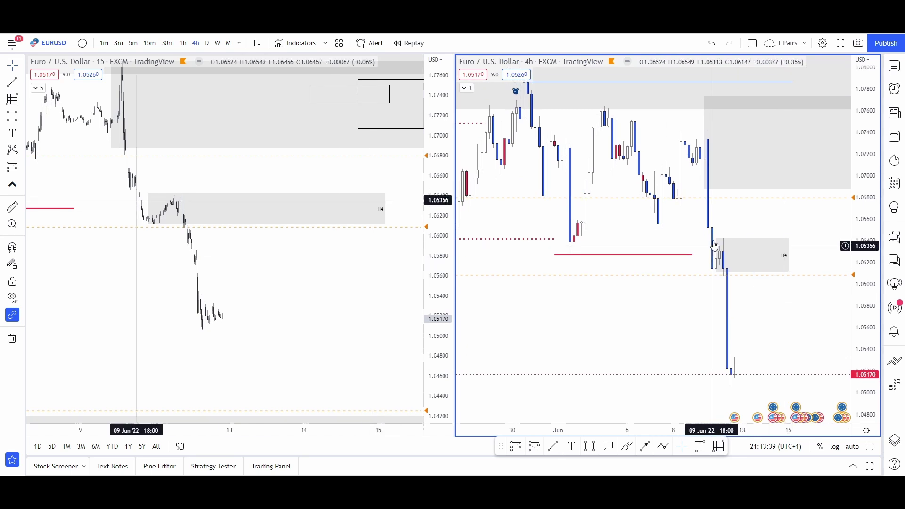
left_click_drag(739, 262, 693, 200)
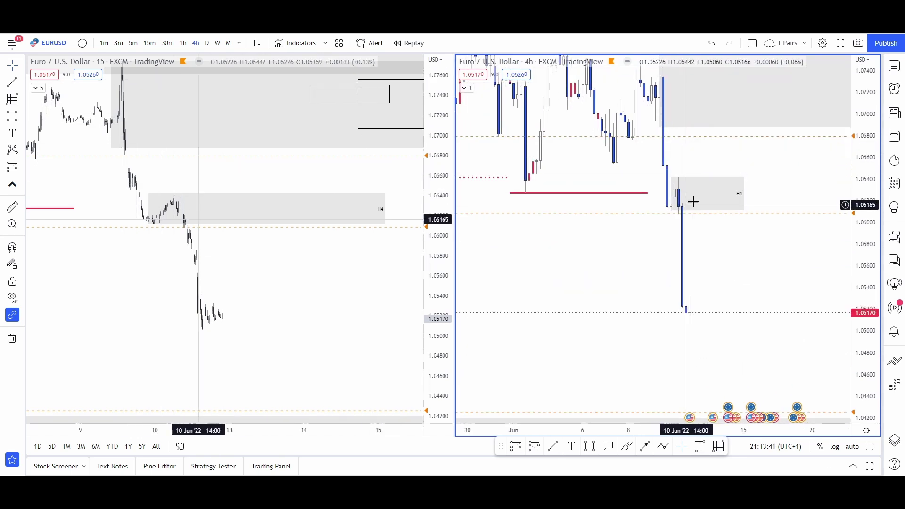
left_click_drag(739, 268, 681, 256)
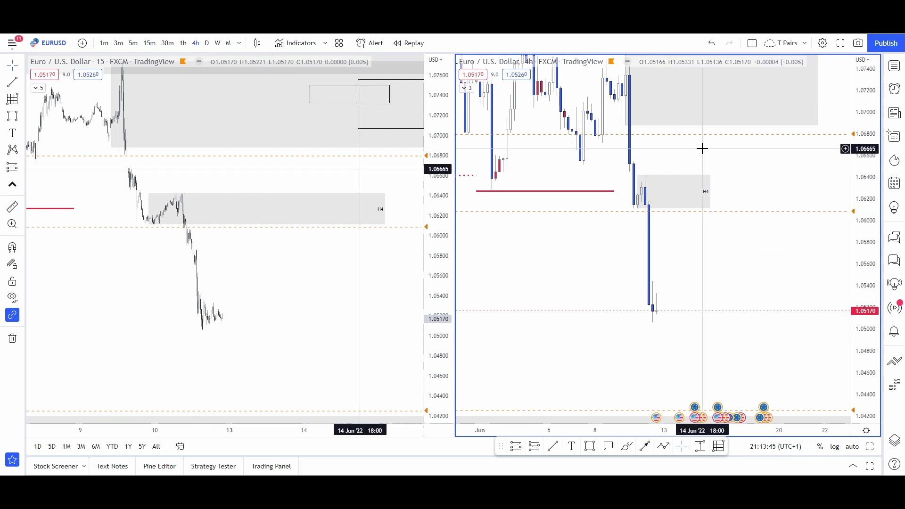
Draw a green rectangle over the 10 June imbalance just below the H4 zone, from about 1.0607 to 1.0545, extending to about 17 June 02:00
left_click_drag(703, 147, 635, 138)
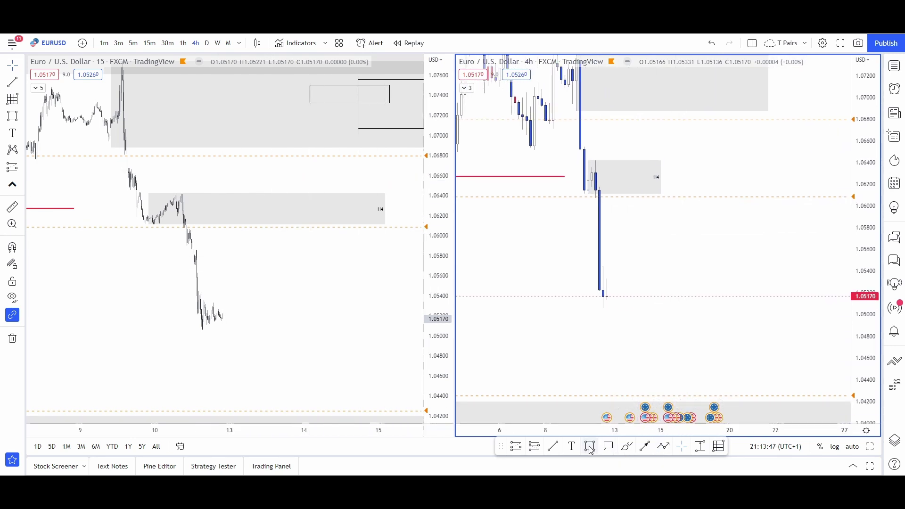
mouse_move(593, 203)
left_mouse_down()
mouse_move(602, 246)
mouse_move(707, 205)
left_mouse_up()
left_click(737, 157)
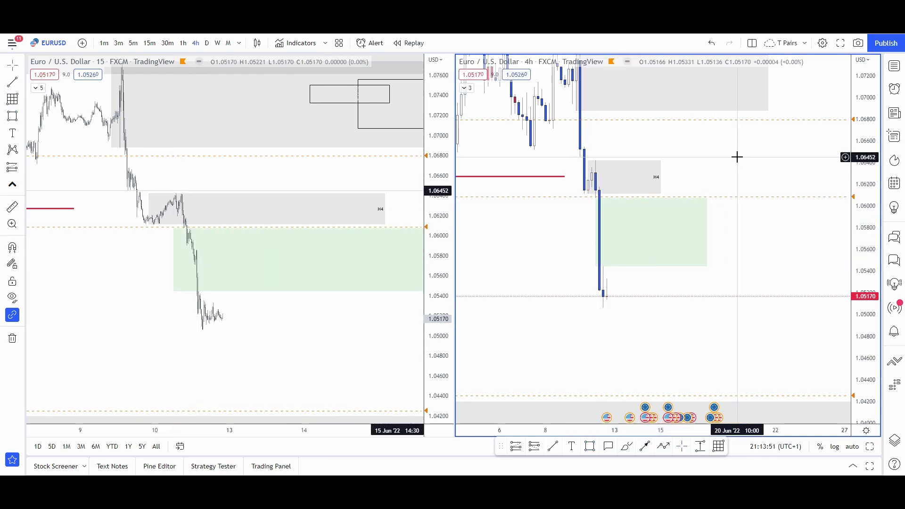
Review the supply zones above the new imbalance rectangle and switch the 4-hour chart to the 1-hour timeframe
left_click_drag(713, 168, 738, 207)
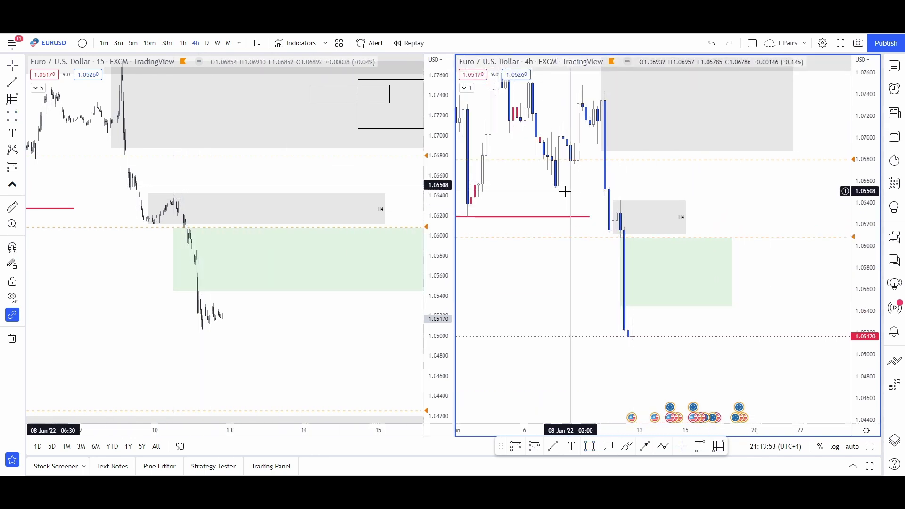
left_click_drag(584, 189, 636, 181)
left_click(525, 207)
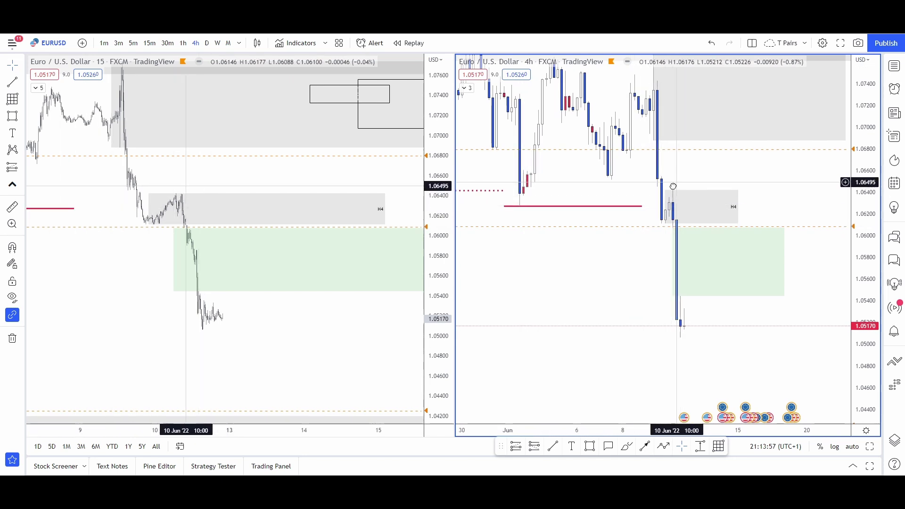
left_click_drag(651, 157, 613, 212)
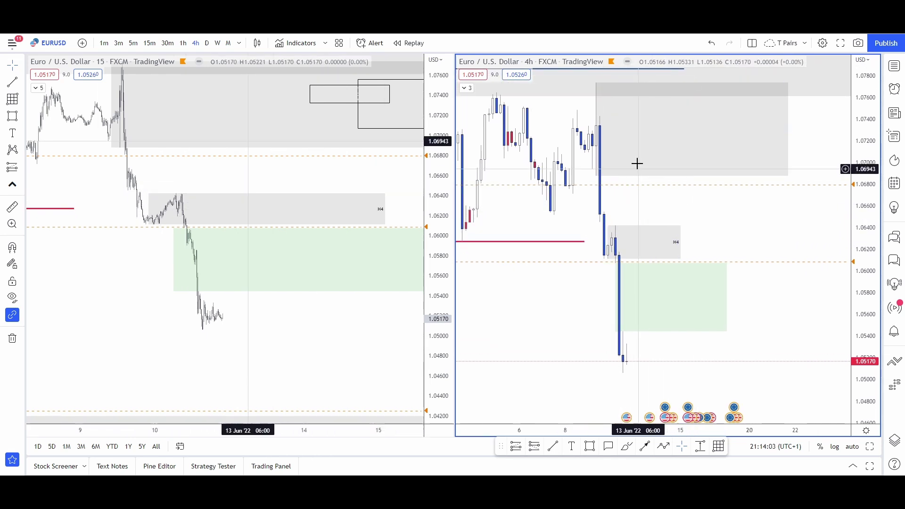
left_click_drag(738, 238, 675, 146)
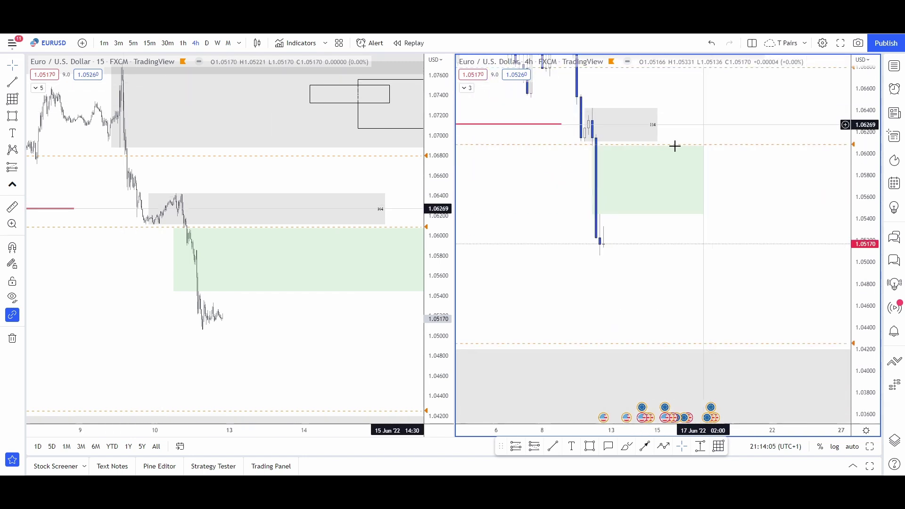
left_click(184, 43)
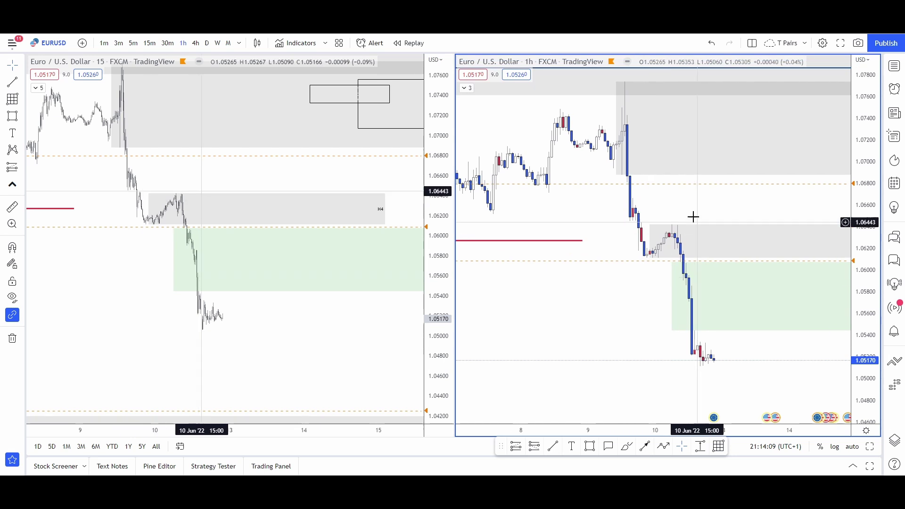
Return the 1-hour chart to the 4-hour timeframe and review the supply zones and imbalance on the 15-minute chart
left_click_drag(693, 217, 681, 176)
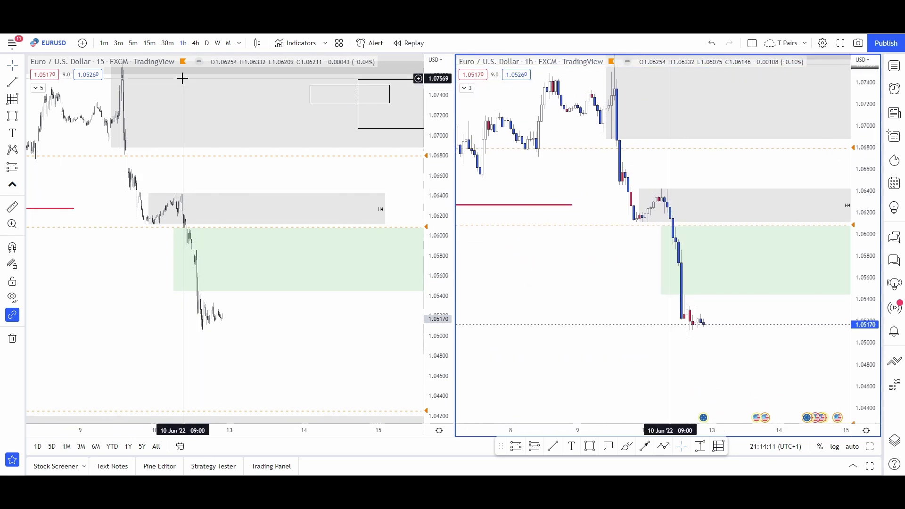
left_click(196, 43)
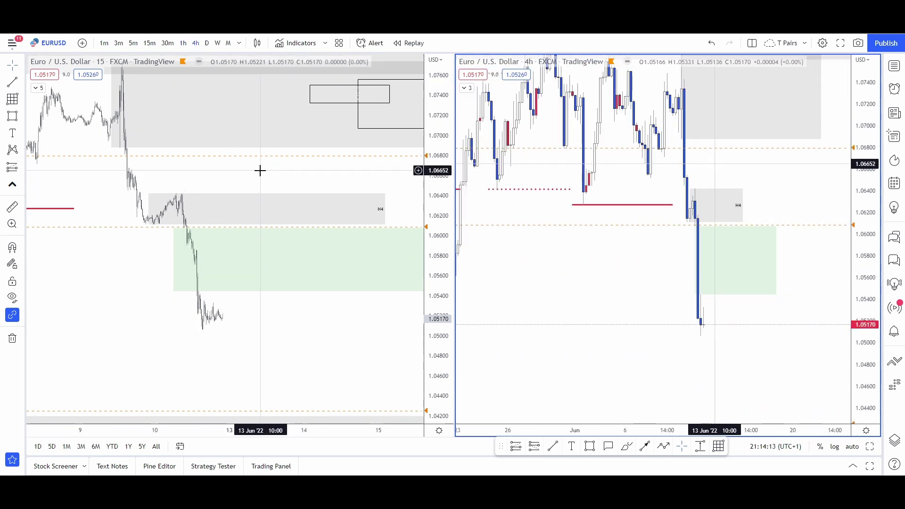
left_click_drag(282, 177, 406, 215)
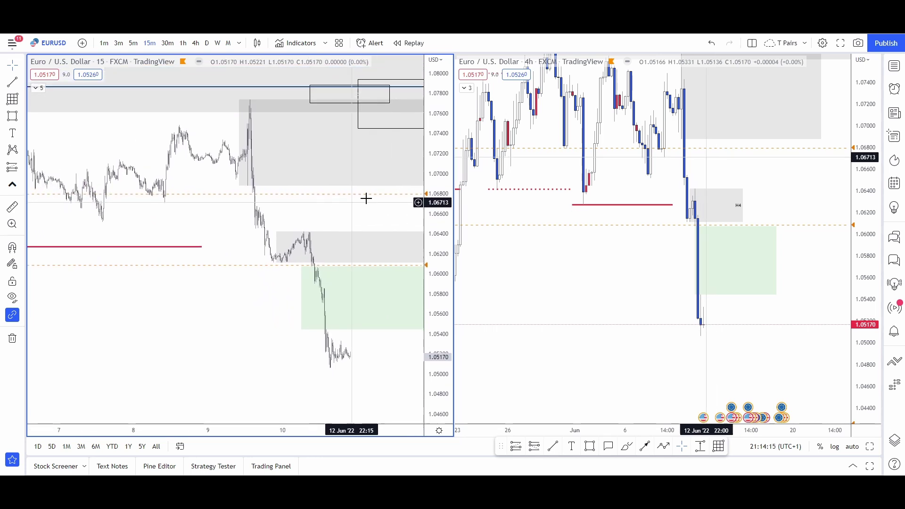
scroll(365, 203, "up", 3)
scroll(324, 206, "down", 6)
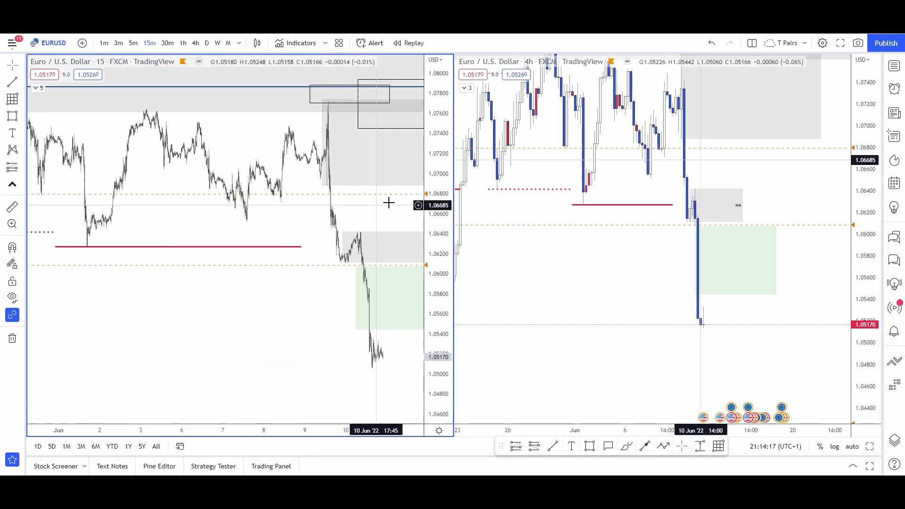
left_click_drag(430, 162, 430, 198)
left_click_drag(375, 301, 204, 259)
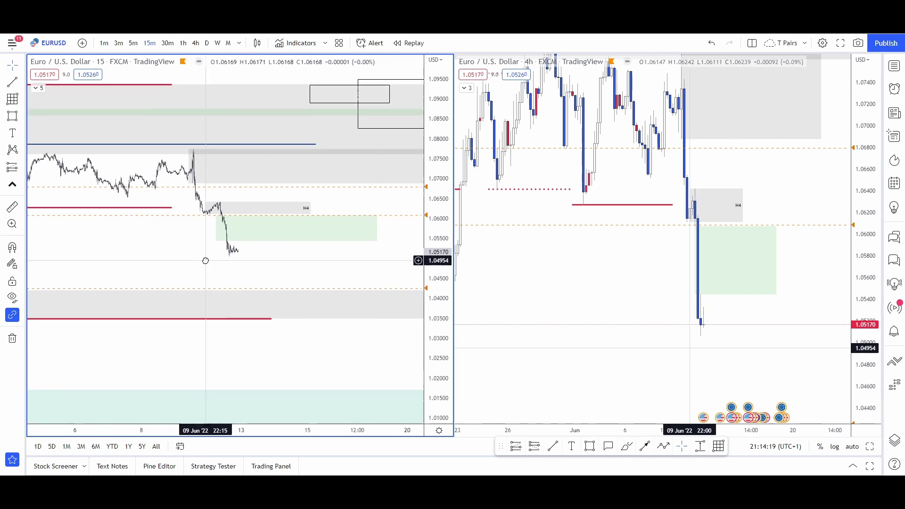
left_click_drag(336, 260, 109, 325)
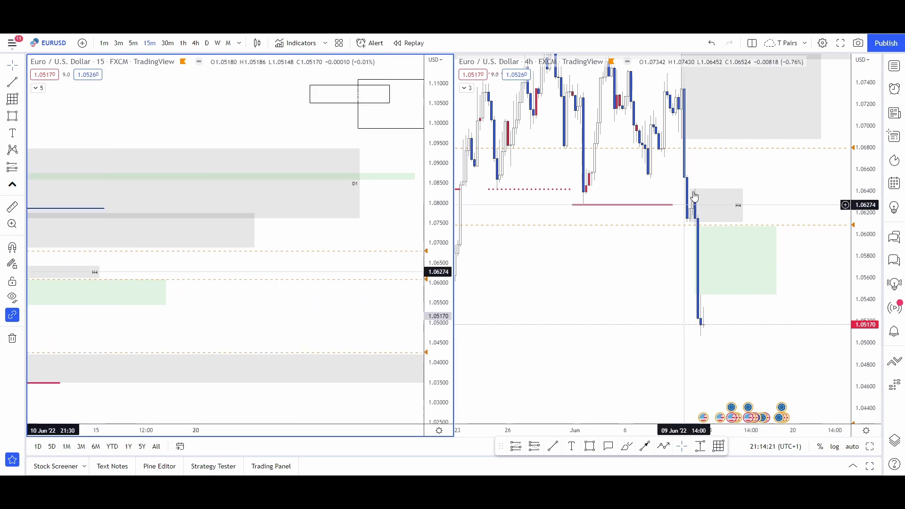
Move the bias note beside the supply zones at about 1.0734 and make it read "BIAS: Daily Down" and "H4 Down" on two lines
left_click(670, 235)
left_click_drag(670, 235, 513, 347)
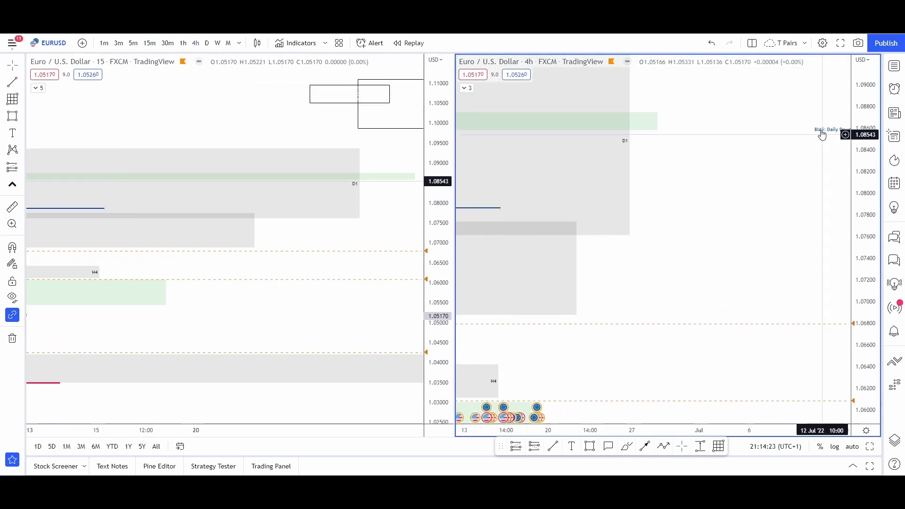
left_click_drag(829, 132, 607, 267)
double_click(613, 265)
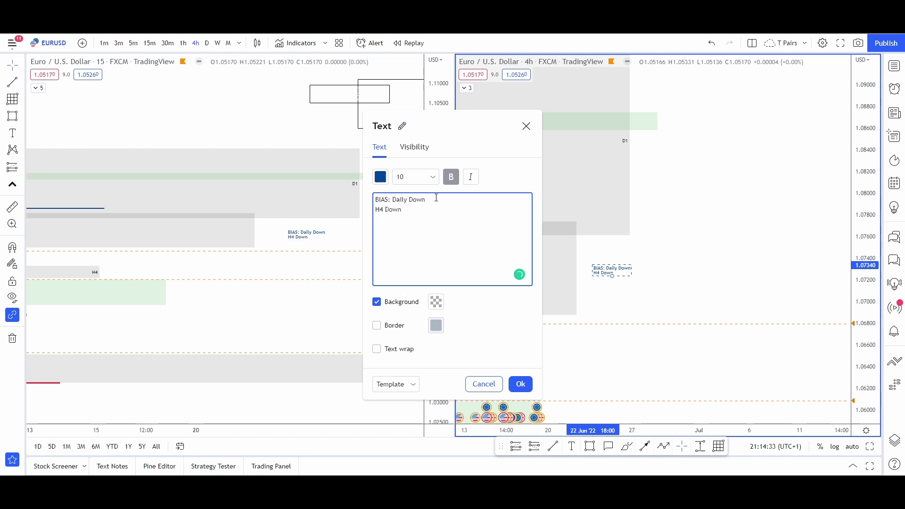
left_click(521, 384)
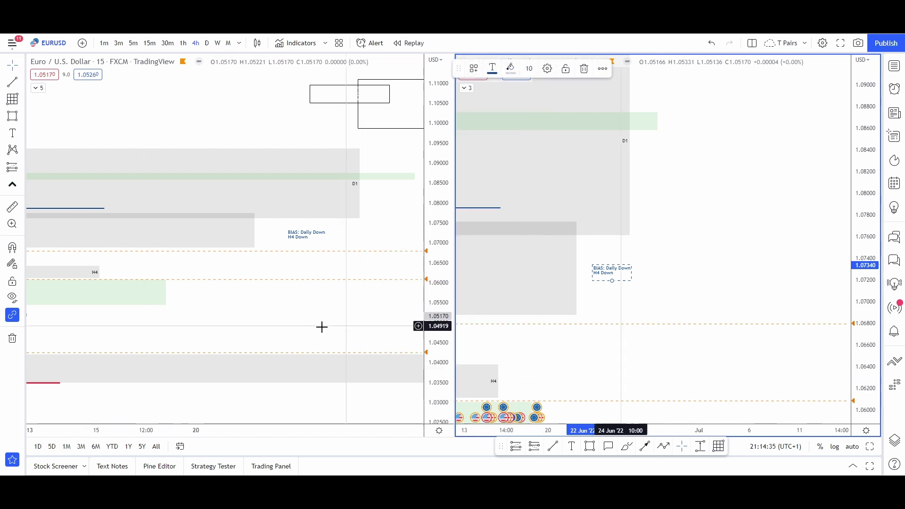
Examine the H4 zone and the 10 June imbalance on the 15-minute chart, comparing them with the zones on the 4-hour chart
left_click(423, 297)
left_click_drag(161, 274, 240, 292)
left_click_drag(432, 315, 447, 101)
scroll(363, 208, "up", 3)
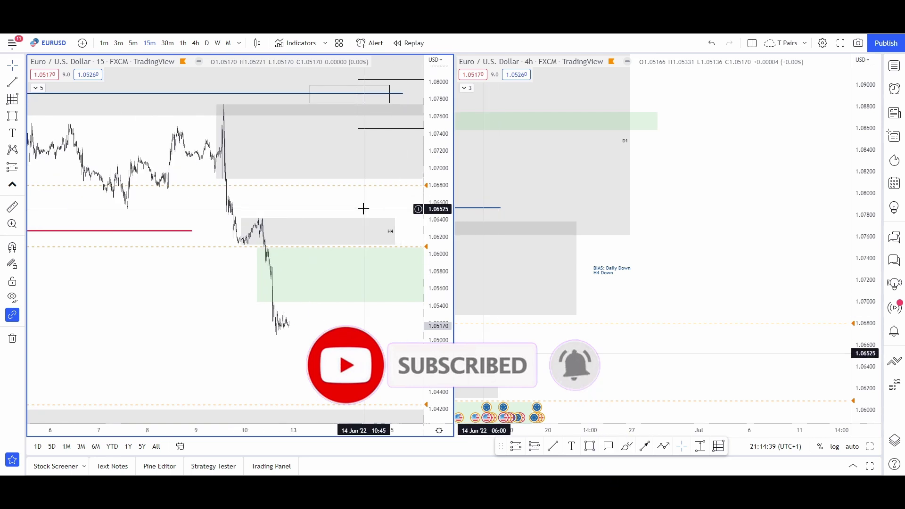
left_click(291, 239)
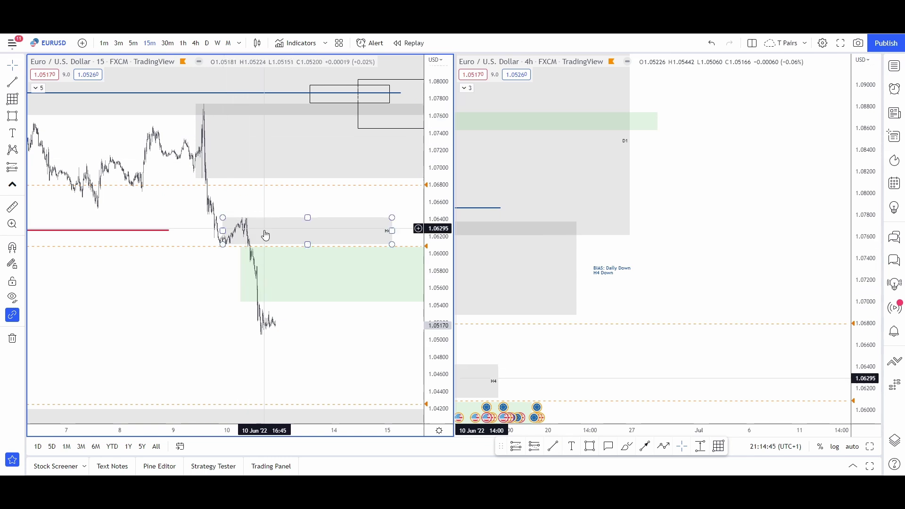
left_click_drag(304, 347, 392, 219)
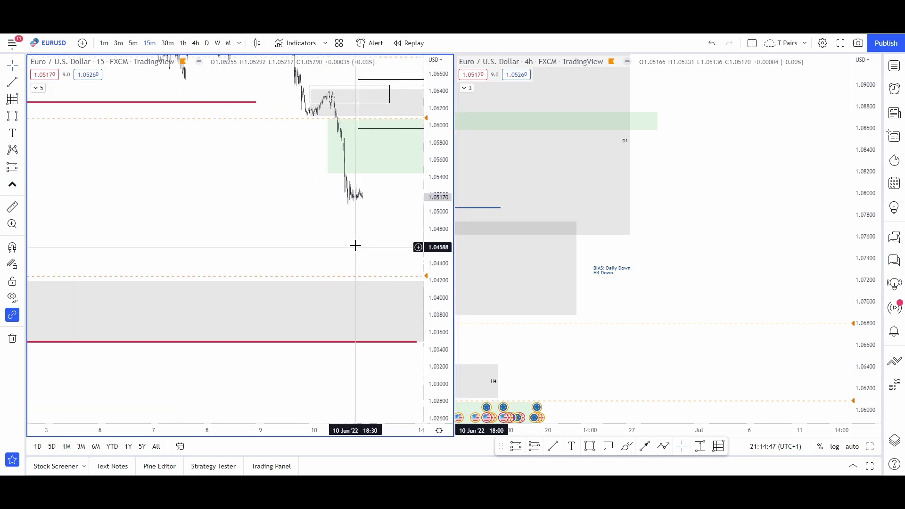
left_click_drag(355, 245, 304, 316)
scroll(315, 241, "up", 8)
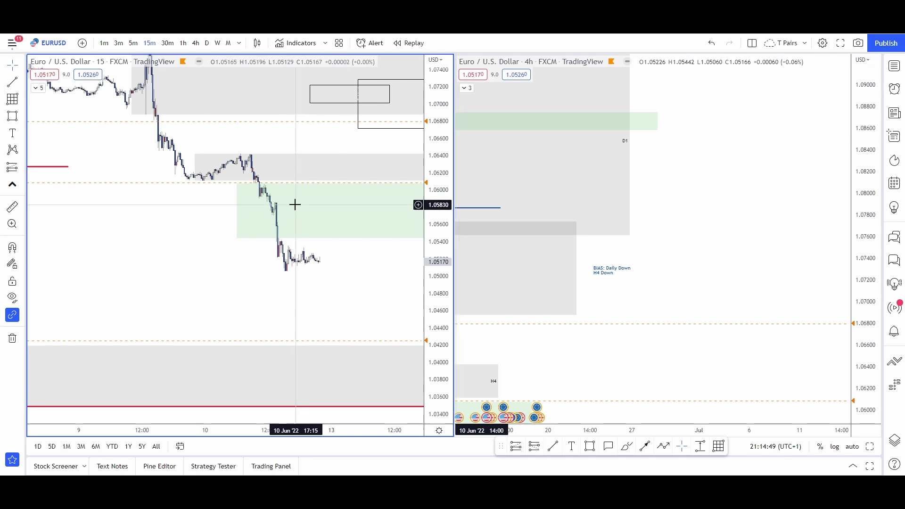
left_click_drag(671, 266, 846, 216)
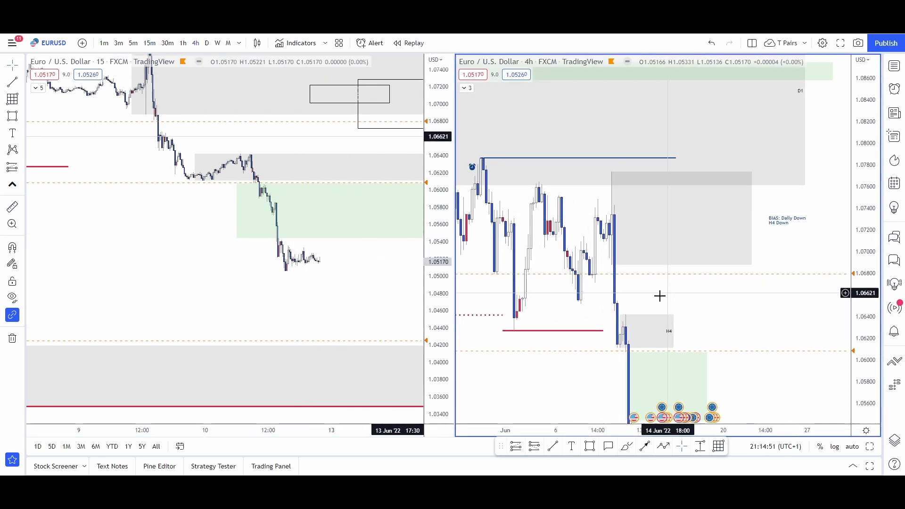
left_click_drag(719, 318, 760, 222)
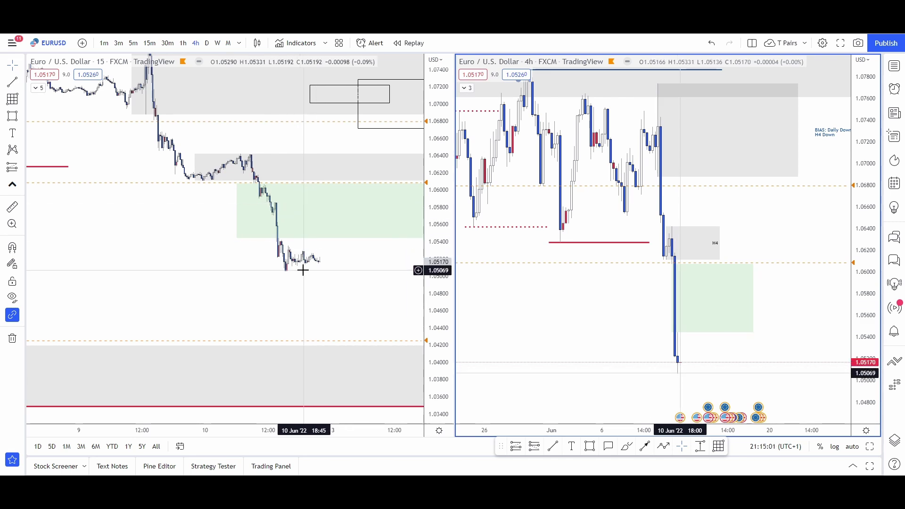
Draw a premium/discount range over the 10 June drop on the 15-minute chart, from the low near 1.0506 to the high near 1.0642
scroll(302, 271, "up", 5)
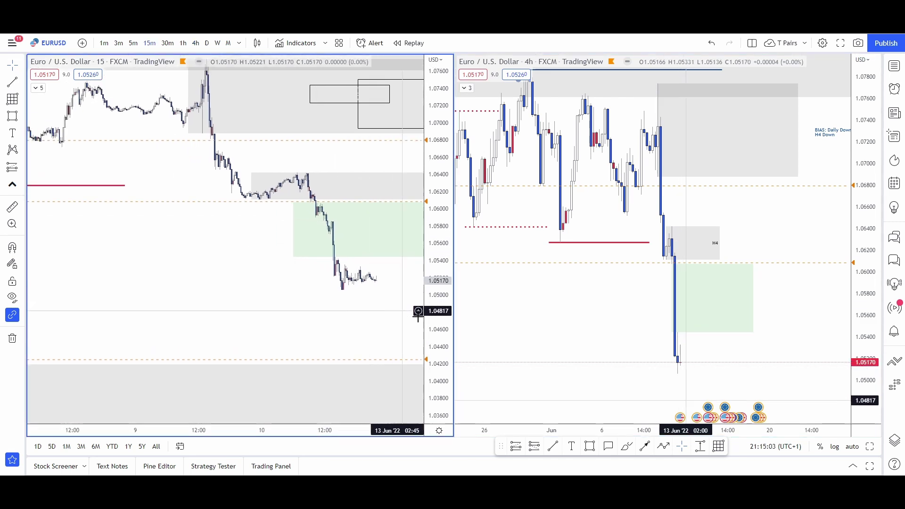
scroll(365, 225, "up", 2)
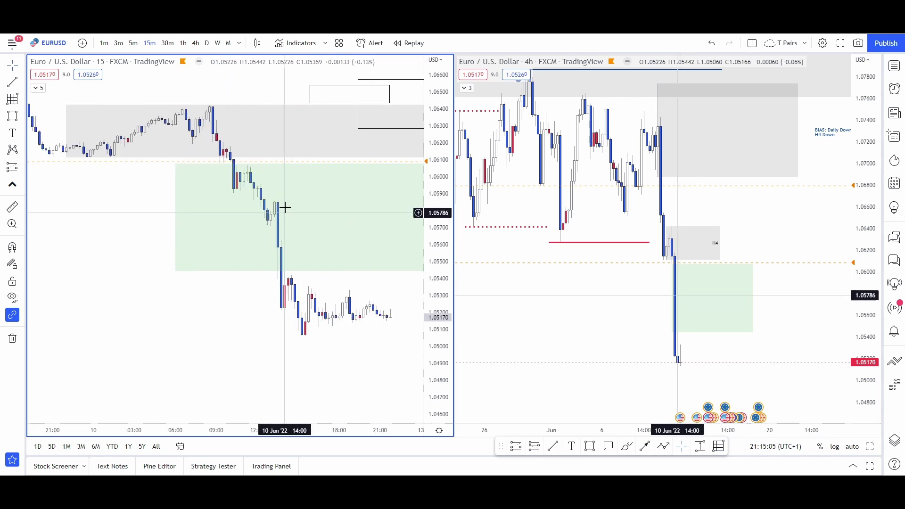
left_click_drag(244, 312, 277, 341)
scroll(244, 311, "down", 3)
scroll(245, 311, "down", 2)
left_click_drag(230, 266, 144, 263)
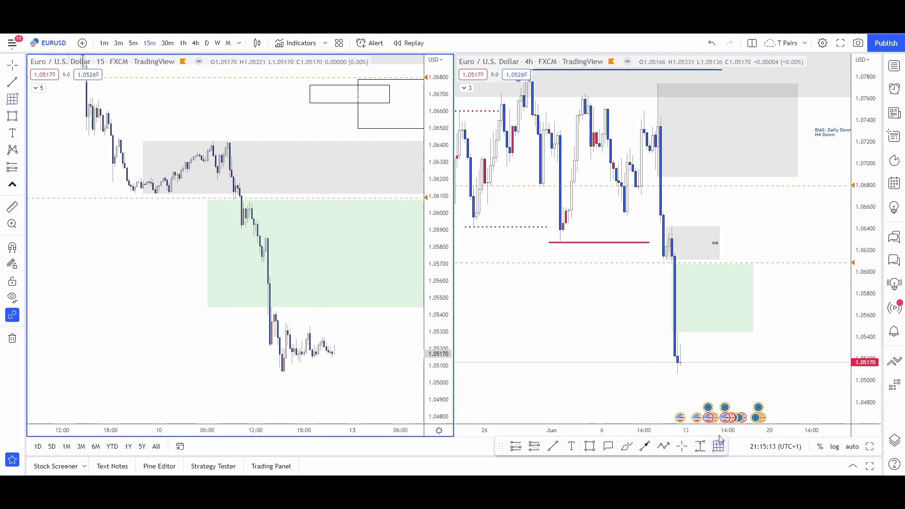
mouse_move(284, 372)
left_mouse_down()
mouse_move(229, 135)
mouse_move(212, 131)
left_mouse_up()
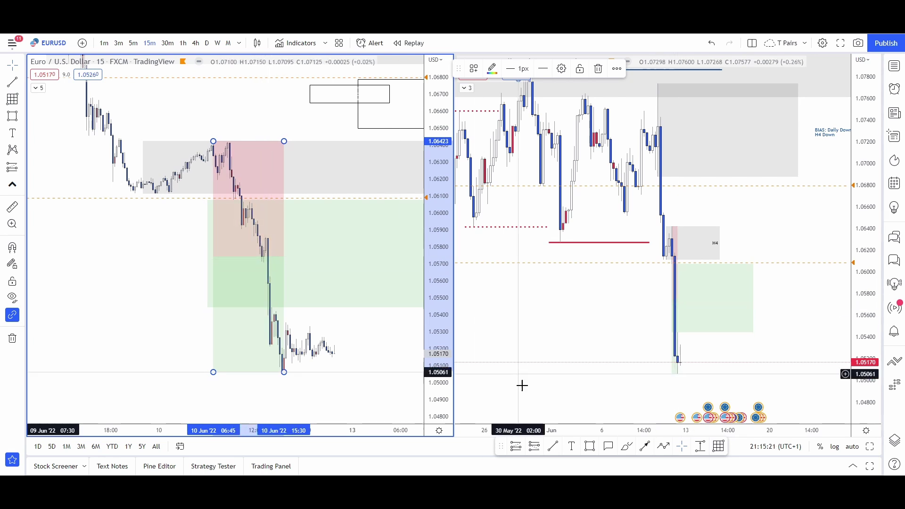
Draw a rectangle inside the green imbalance from about 1.0571 to 1.0586, extending from 10 June 13:15 to about 14 June 15:45
left_click(589, 446)
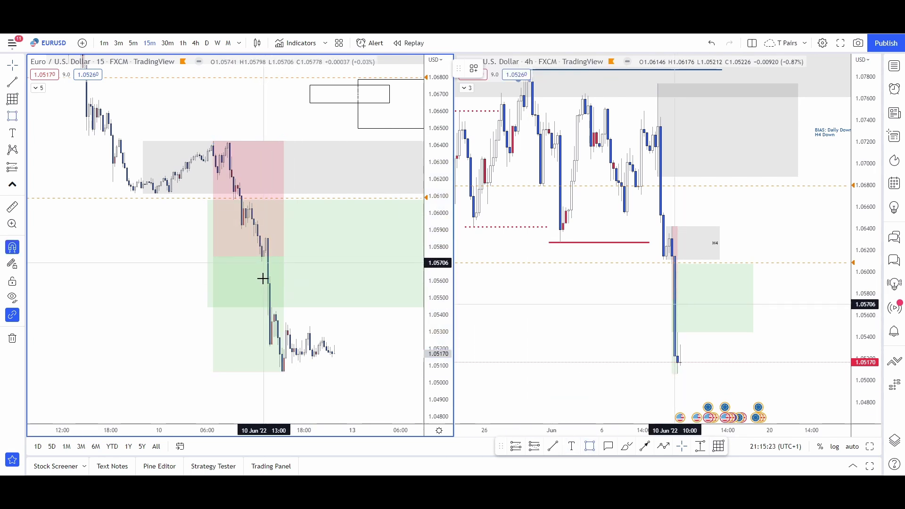
left_click(265, 263, "ctrl")
left_click(266, 237, "ctrl")
mouse_move(265, 250)
left_mouse_down()
mouse_move(325, 235)
mouse_move(384, 246)
left_mouse_up()
left_click_drag(380, 337, 421, 254)
scroll(301, 309, "down", 5)
left_click(370, 345)
left_click_drag(370, 345, 306, 319)
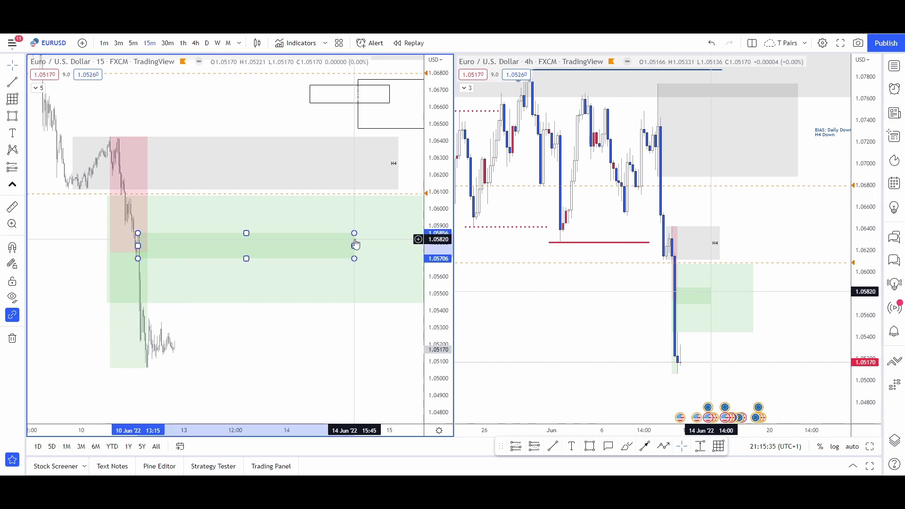
Apply the M15 drawing template to the new rectangle inside the green imbalance
left_click(473, 72)
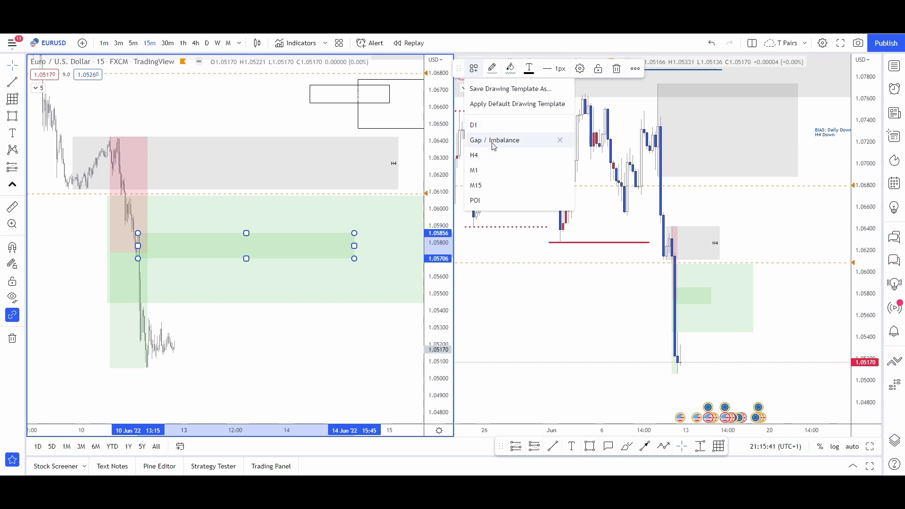
left_click(485, 183)
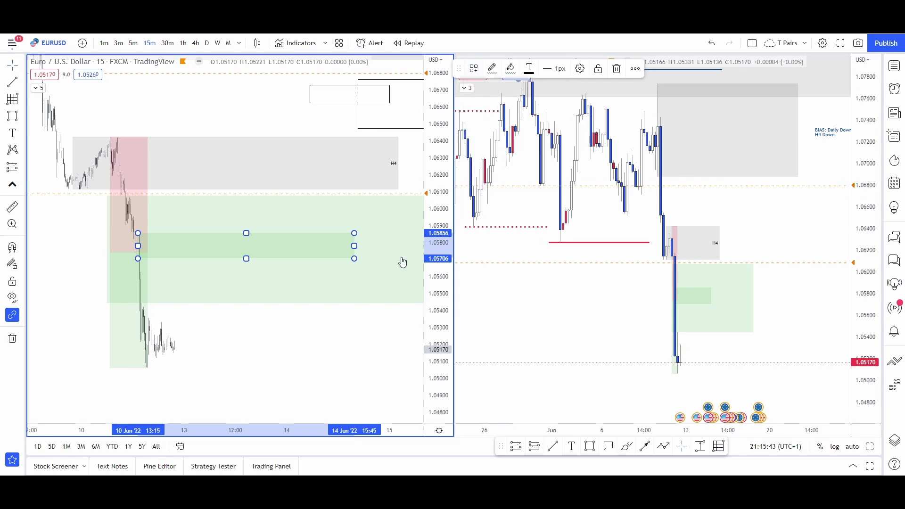
left_click(315, 311)
Delete the premium/discount range covering the 10 June drop on the 15-minute chart
left_click_drag(314, 308, 422, 307)
scroll(257, 277, "up", 3)
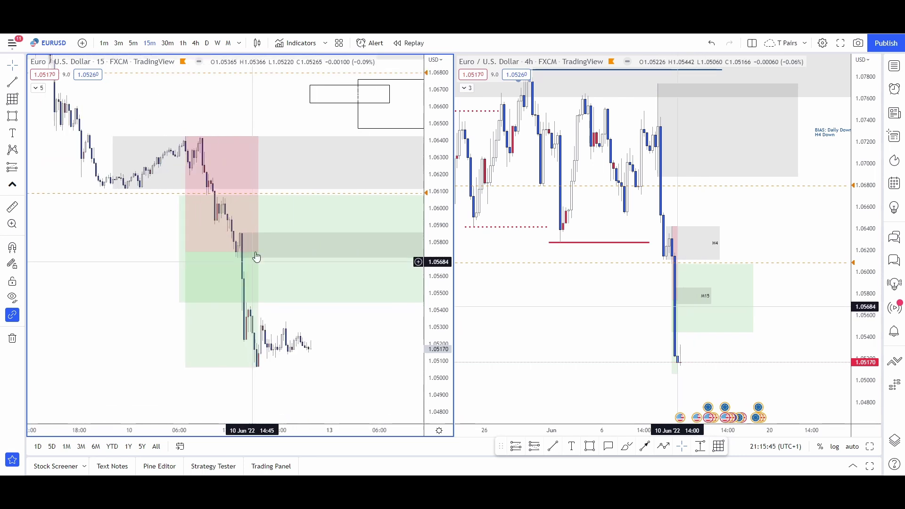
left_click(258, 234)
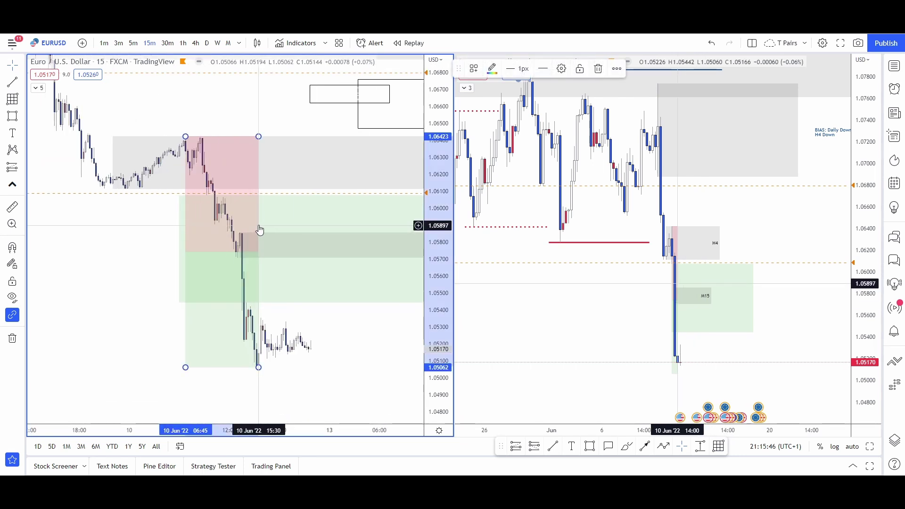
left_click(597, 70)
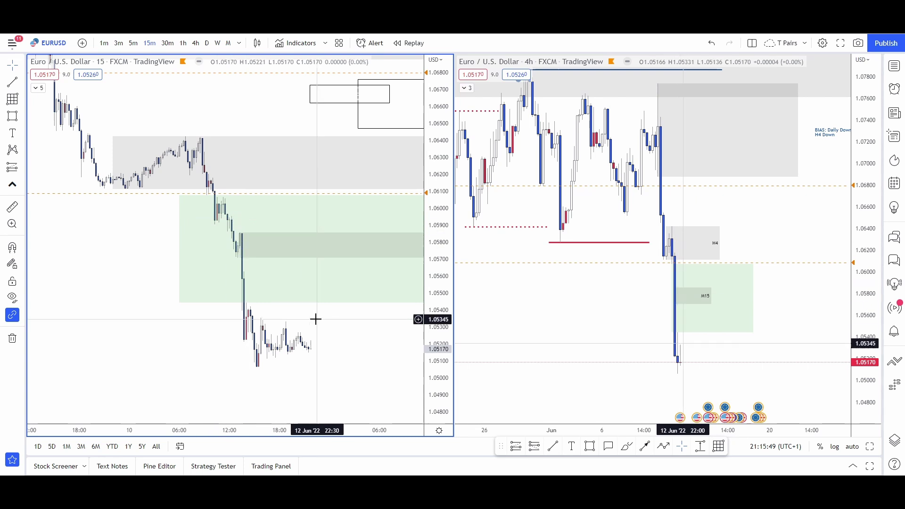
Examine the 15-minute candles inside the H4 zone and around the start of the 10 June drop for a further supply area
left_click_drag(315, 318, 350, 310)
left_click_drag(436, 318, 436, 205)
scroll(287, 240, "up", 4)
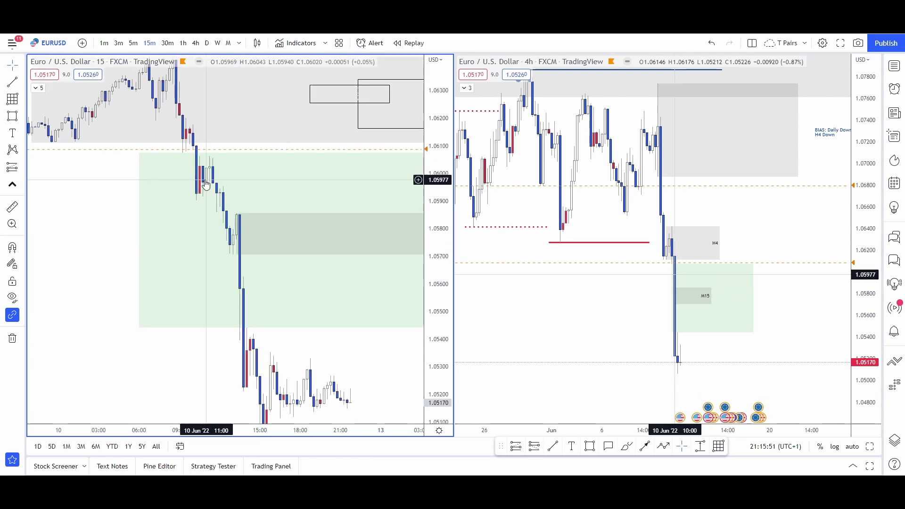
left_click_drag(113, 198, 142, 271)
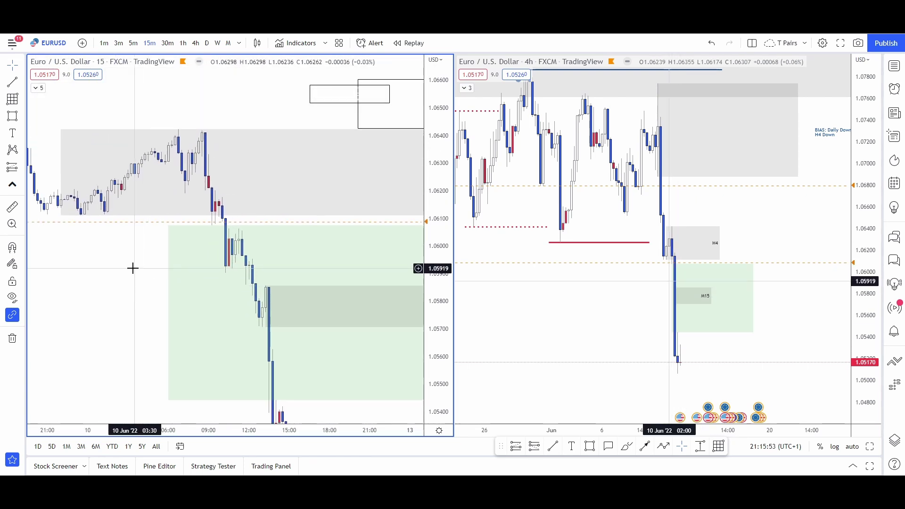
scroll(133, 269, "up", 2)
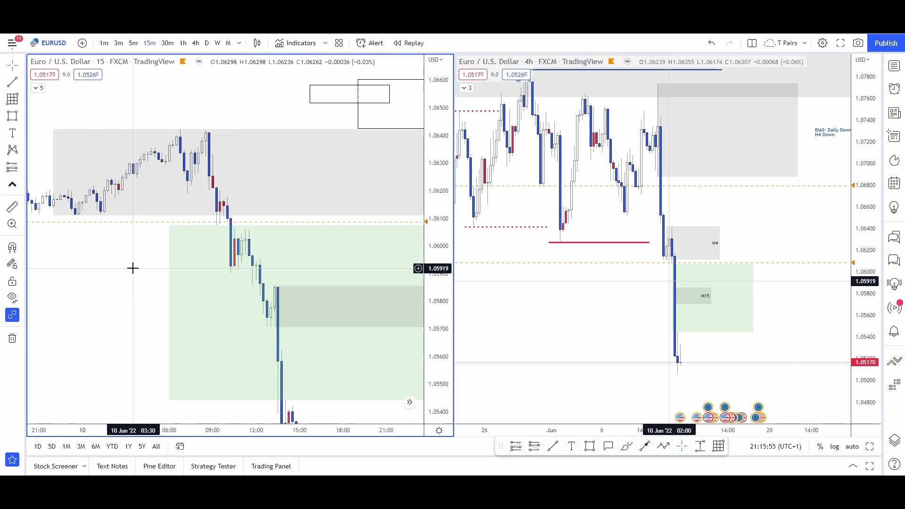
left_click_drag(133, 256, 210, 282)
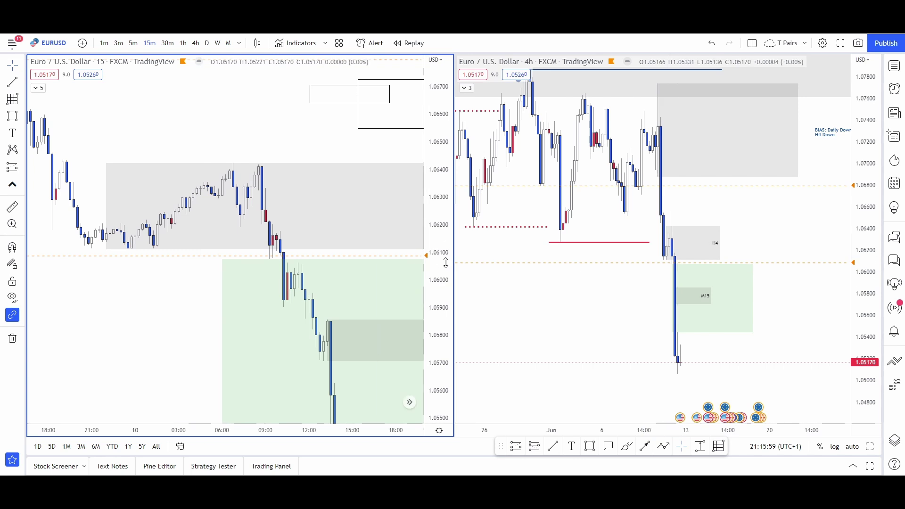
left_click_drag(445, 263, 446, 101)
left_click_drag(280, 108, 269, 135)
scroll(266, 162, "up", 2)
left_click_drag(430, 108, 429, 287)
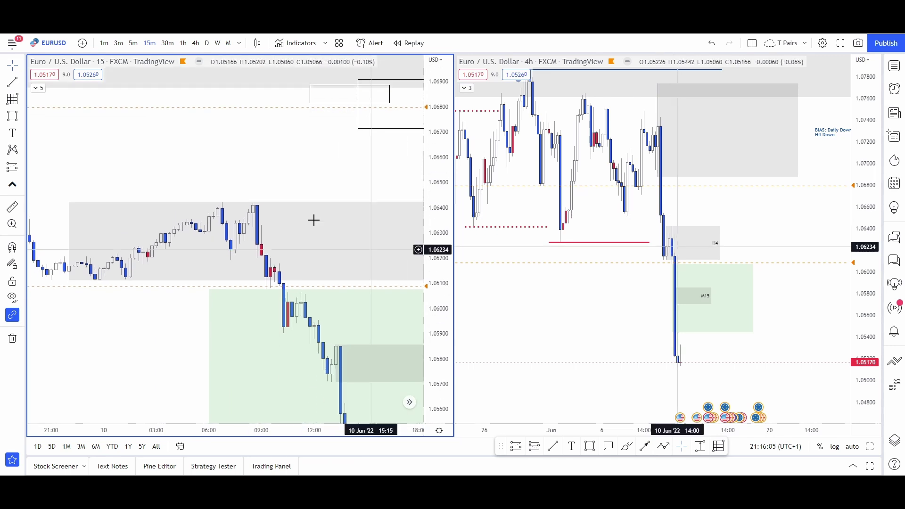
scroll(311, 179, "down", 4)
left_click_drag(305, 172, 258, 190)
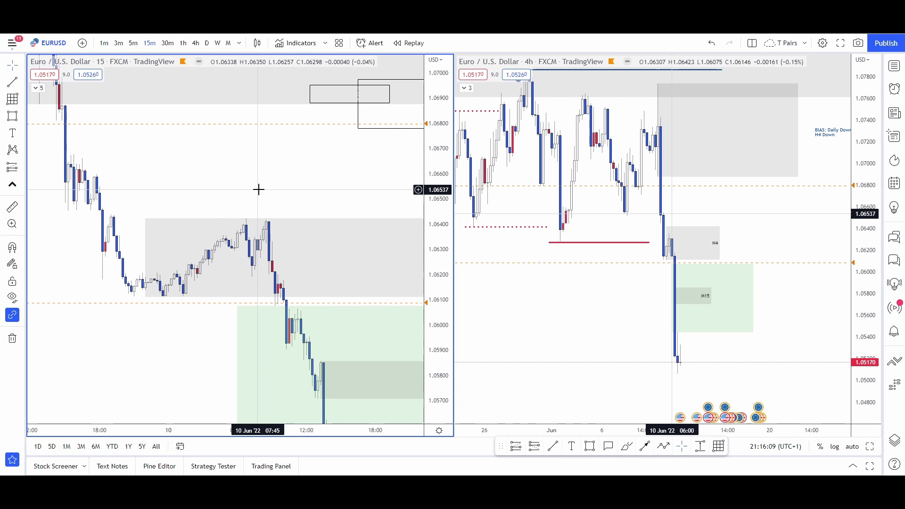
left_click_drag(281, 190, 273, 173)
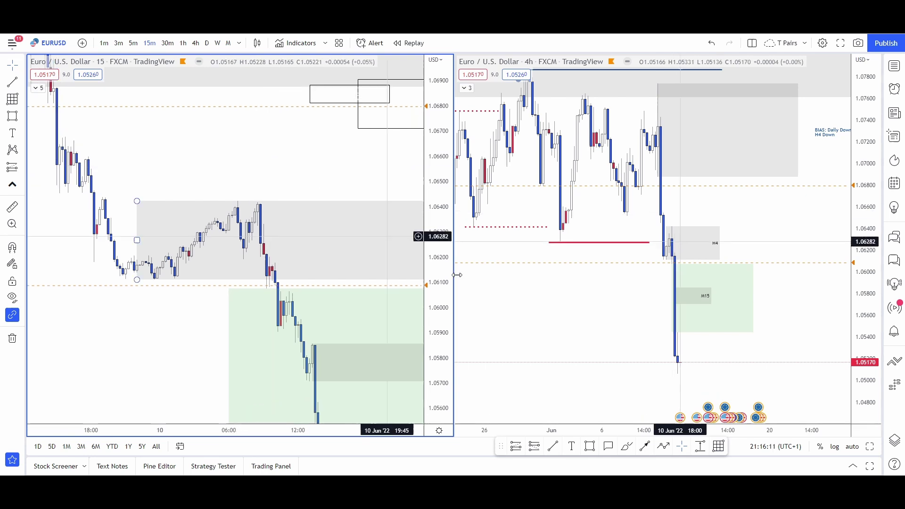
Draw a rectangle inside the H4 zone from about 1.0619 to 1.0641, extending from 10 June 07:15 to about 20:00
left_click(593, 447)
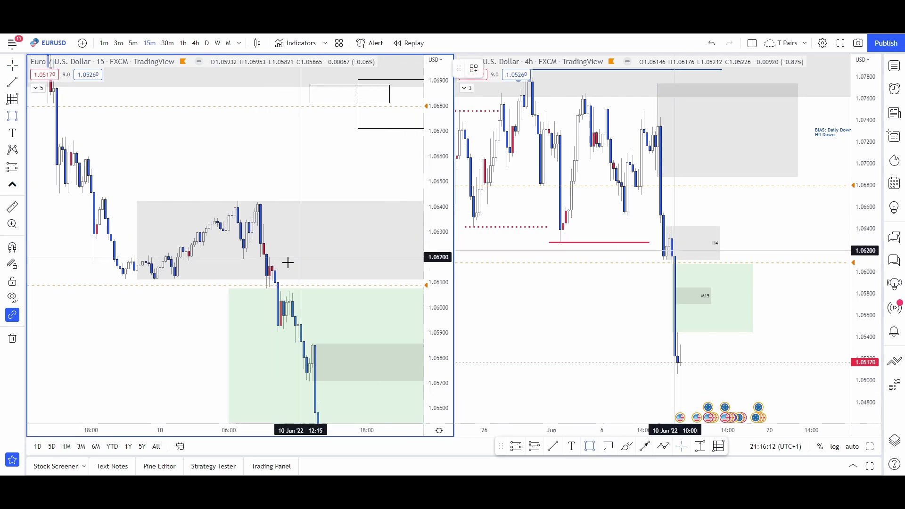
left_click(243, 259)
left_click(257, 204)
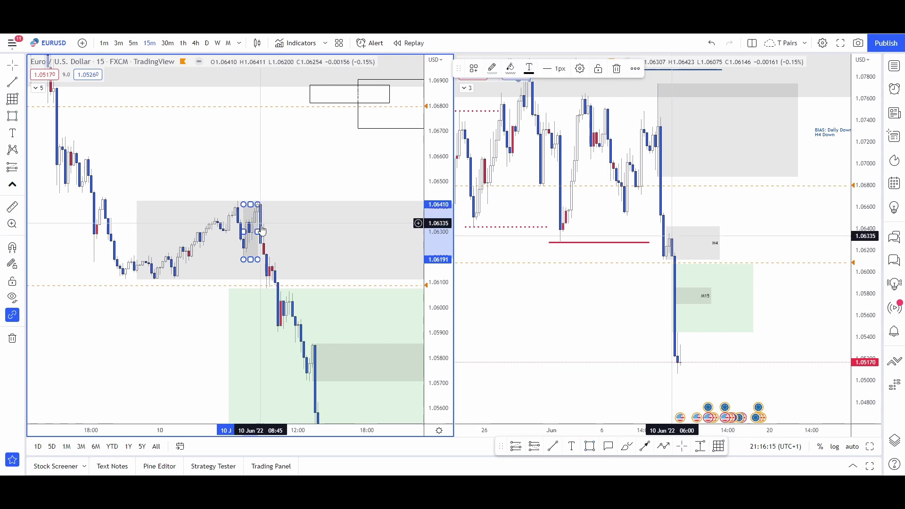
left_click_drag(259, 231, 390, 231)
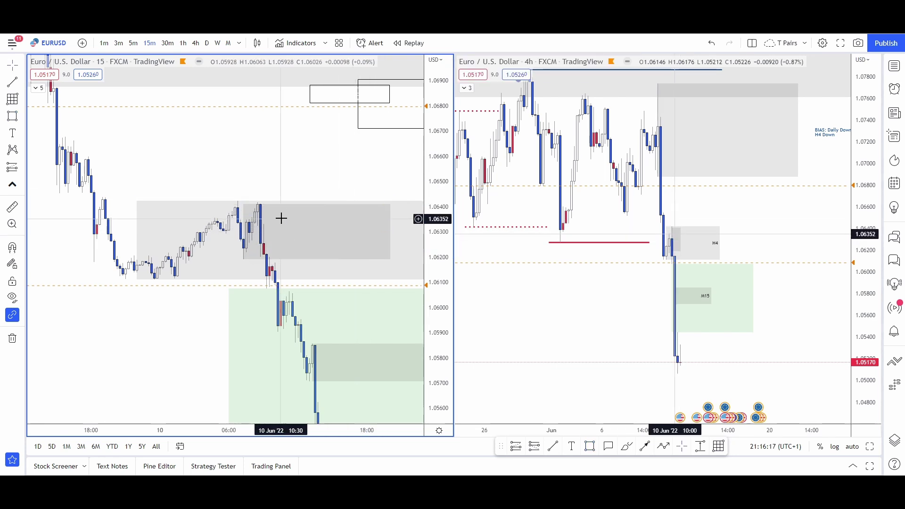
Draw horizontal trend lines at 1.06191 from 10 June 07:15 to 09:30 and at 1.0620 from about 08:45 to 09:30
left_click_drag(293, 174, 323, 172)
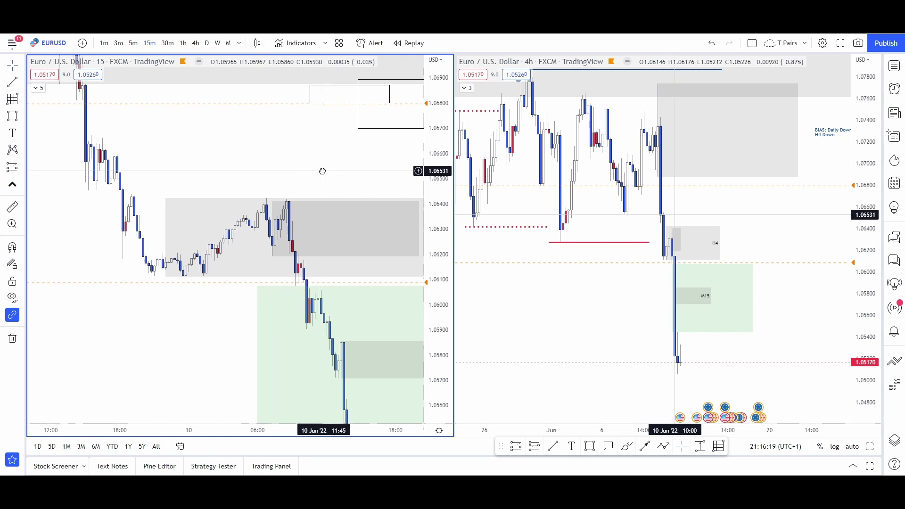
left_click_drag(430, 273, 431, 89)
scroll(364, 162, "up", 3)
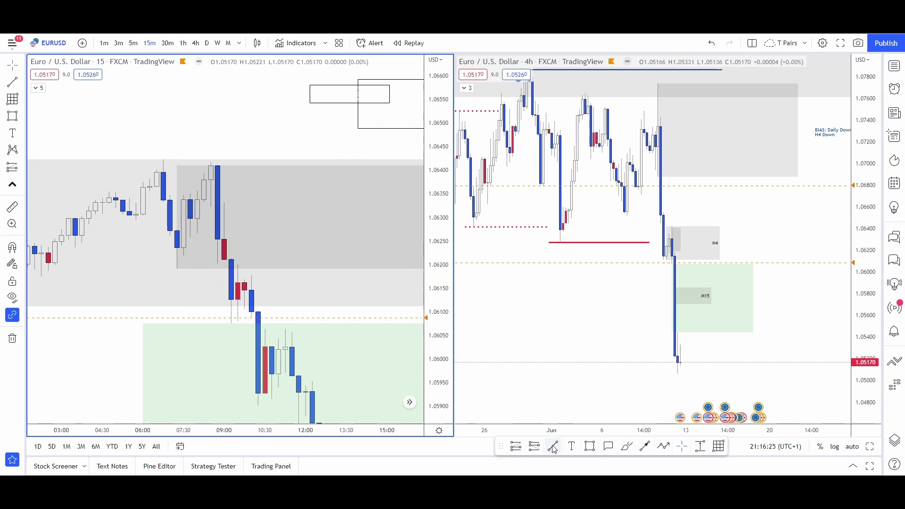
left_click(177, 269)
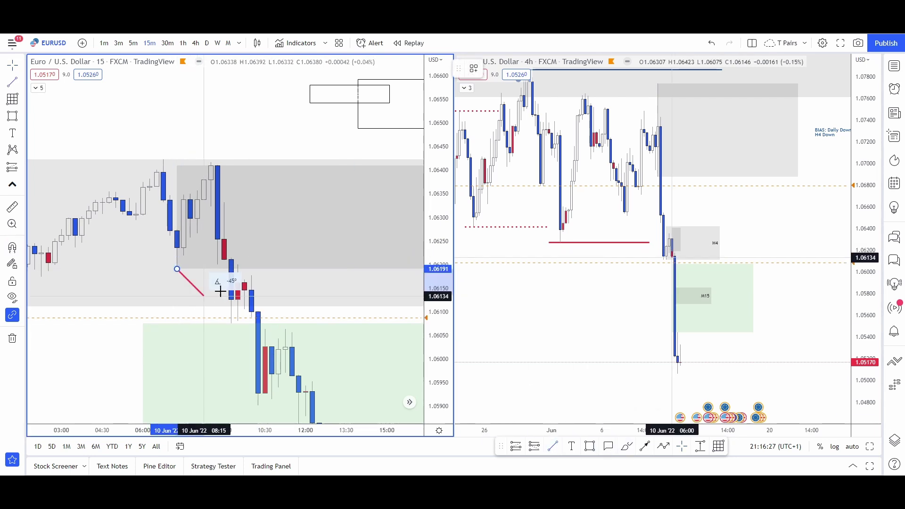
left_click(262, 144)
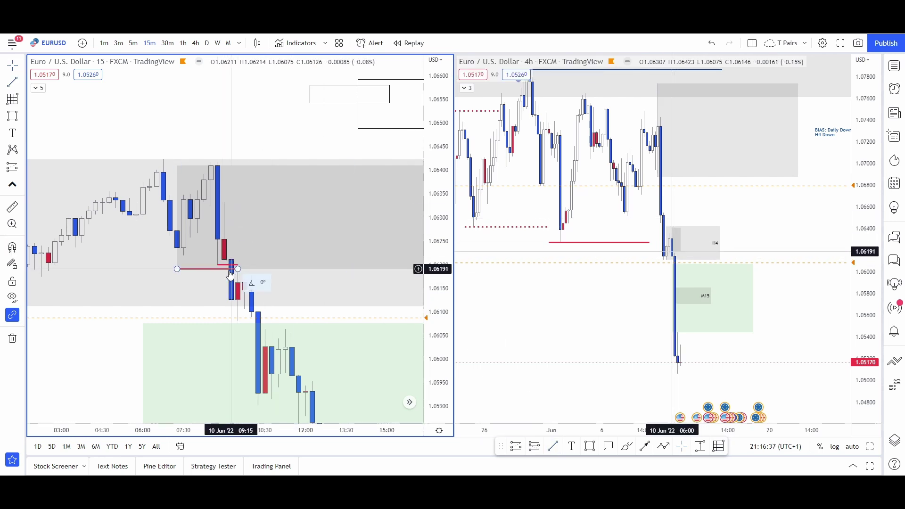
Draw a short horizontal trend line at 1.06323 across the first large bearish candle, from about 08:30 to 09:00 on 10 June
left_click_drag(238, 129, 263, 152)
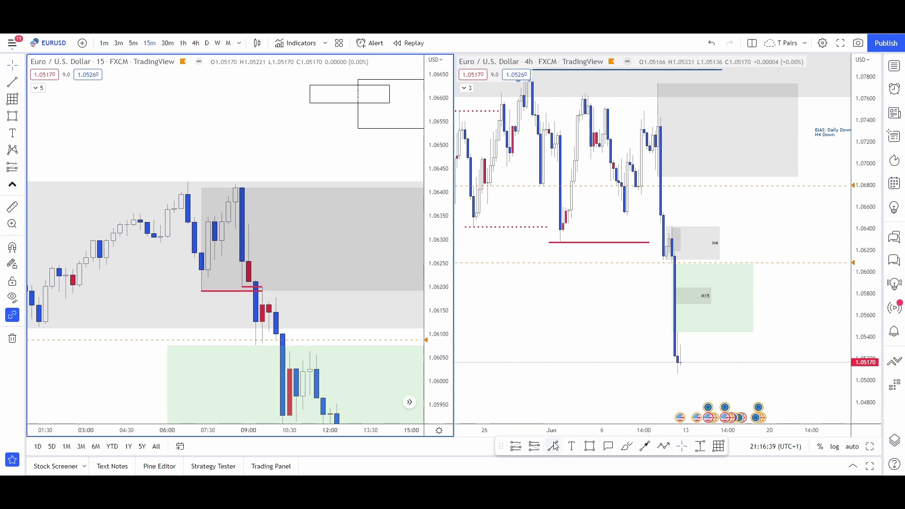
left_click(249, 229)
left_click(264, 158)
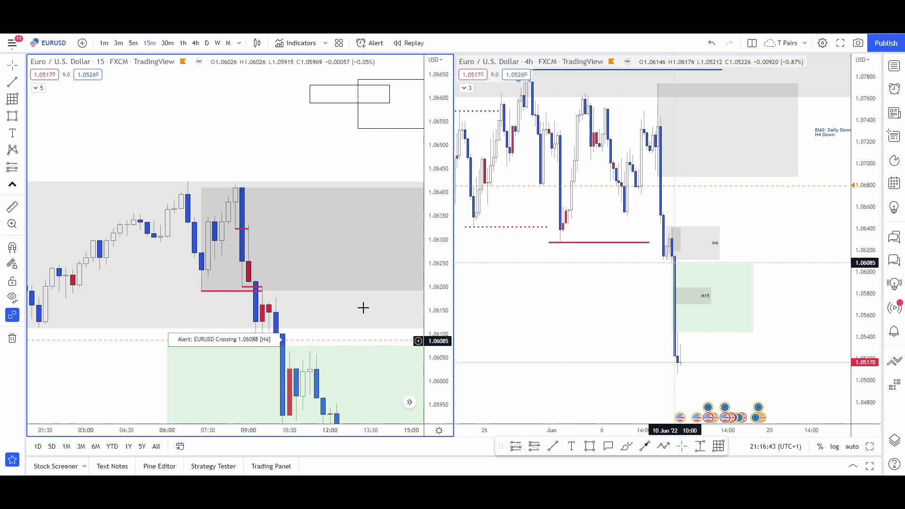
left_click_drag(263, 167, 272, 192)
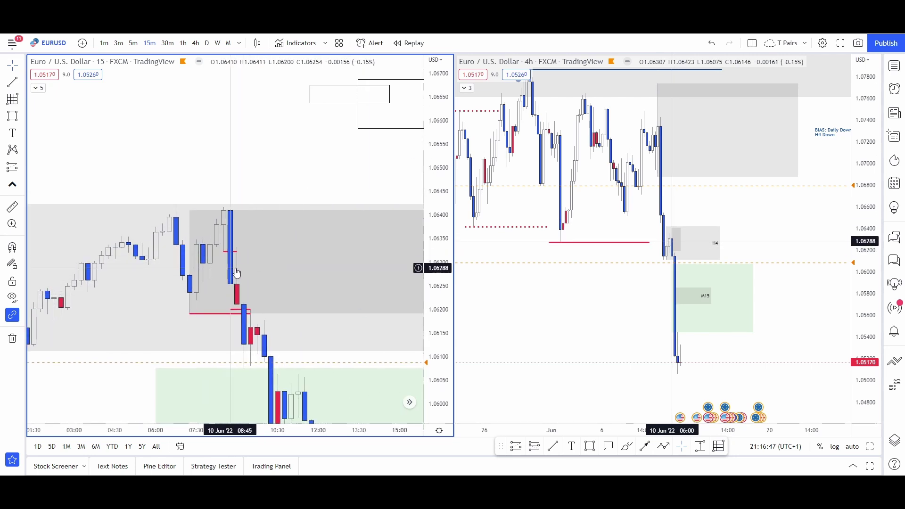
left_click_drag(264, 207, 227, 132)
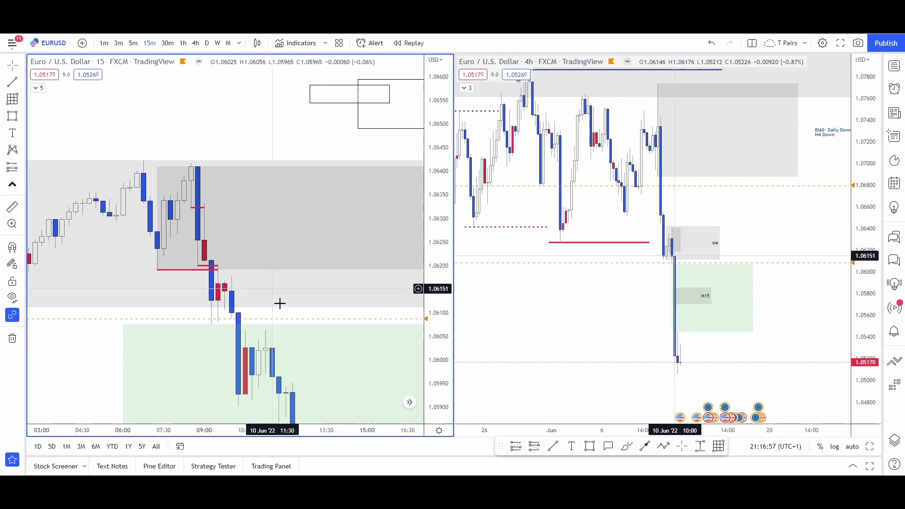
Move the new rectangle's left edge clear of the candles to 10 June 13:15 and apply the 15m template to the three horizontal lines
left_click(186, 273)
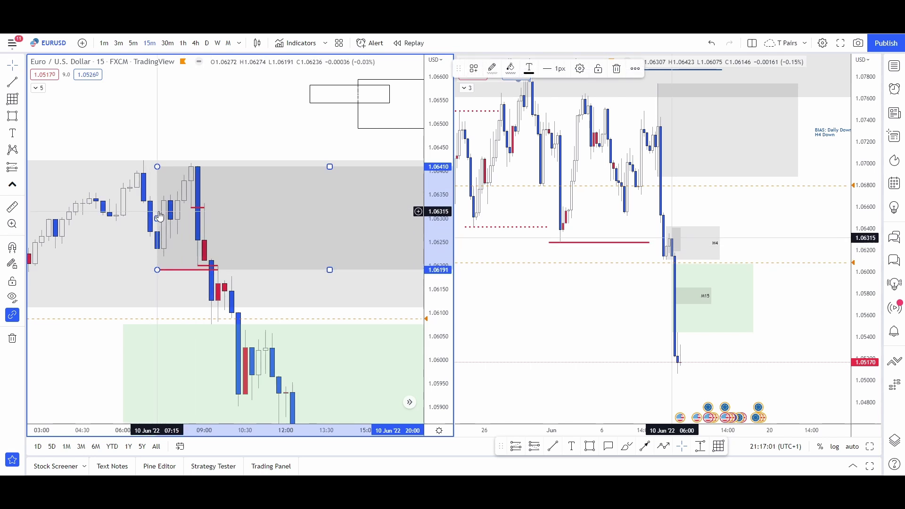
left_click_drag(159, 218, 320, 218)
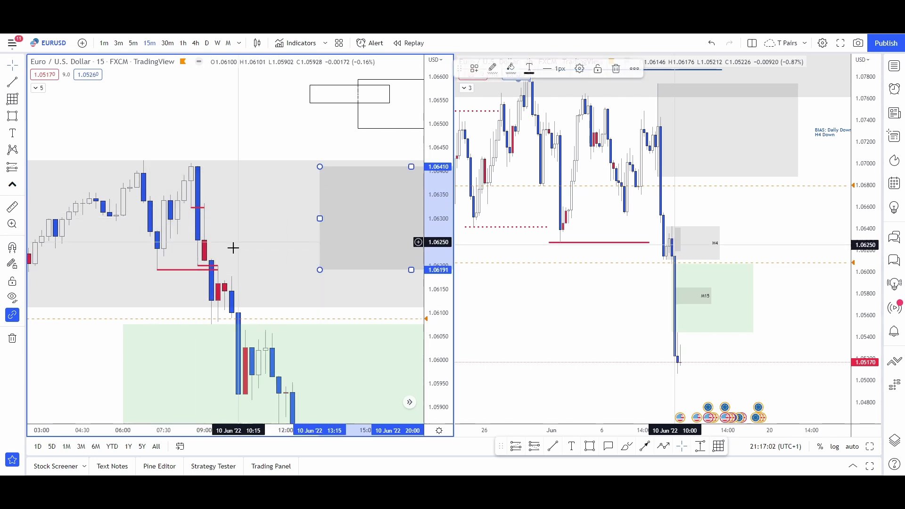
left_click(210, 269)
left_click(473, 69)
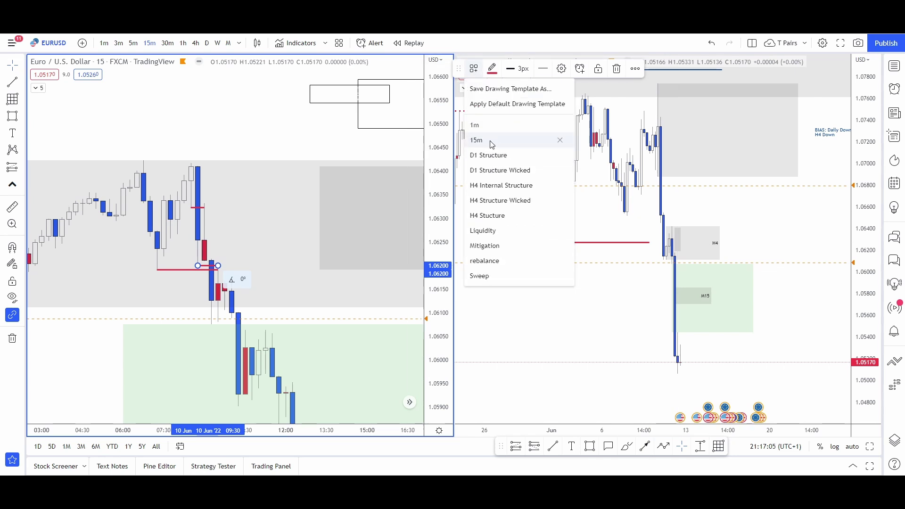
left_click(492, 140)
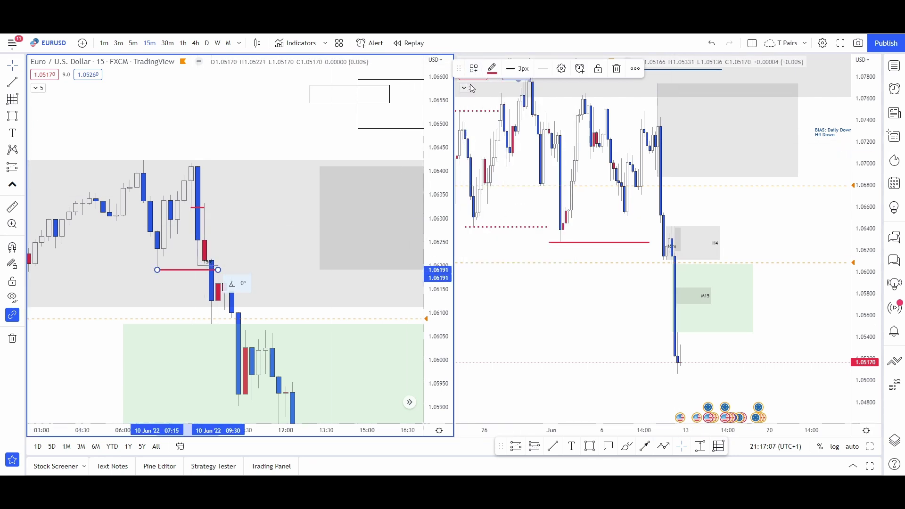
left_click(474, 68)
left_click(492, 140)
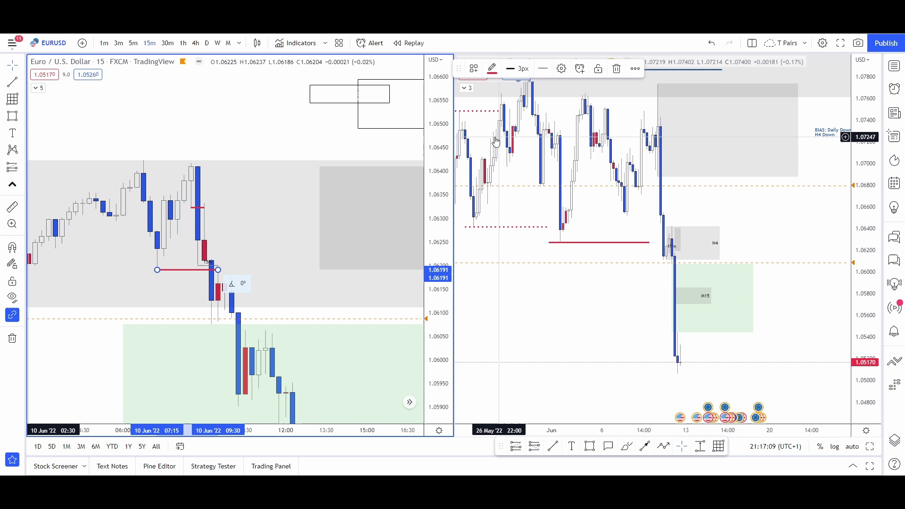
left_click(203, 211)
left_click(474, 69)
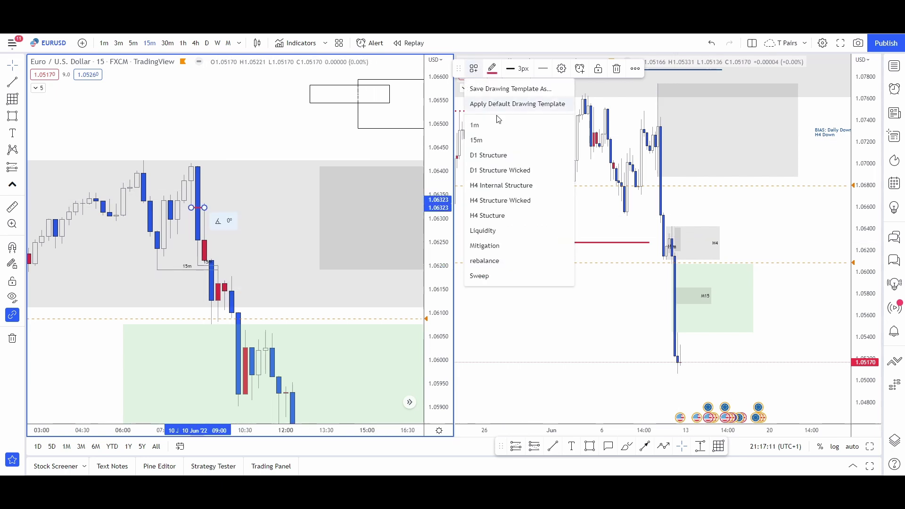
left_click(490, 139)
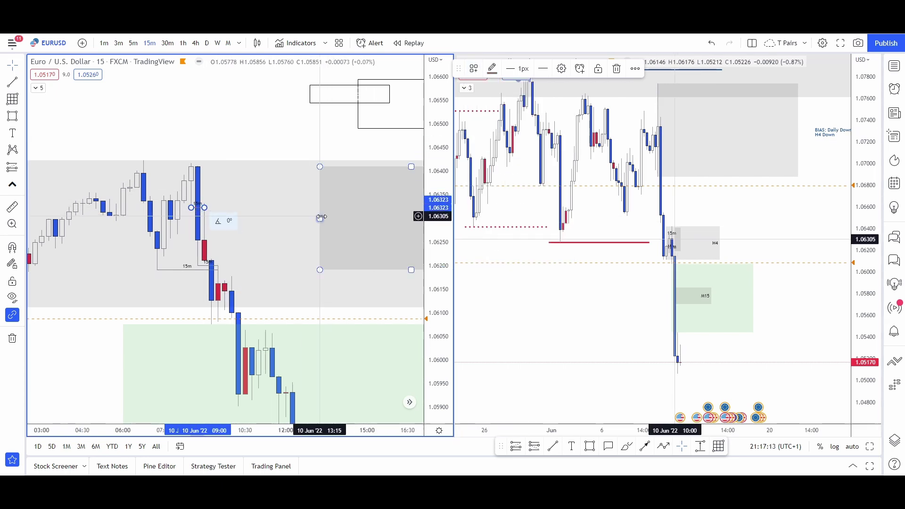
Set the rectangle's left edge back to 10 June 07:15 and extend its right edge to about 14 June 14:45
left_click_drag(321, 218, 161, 229)
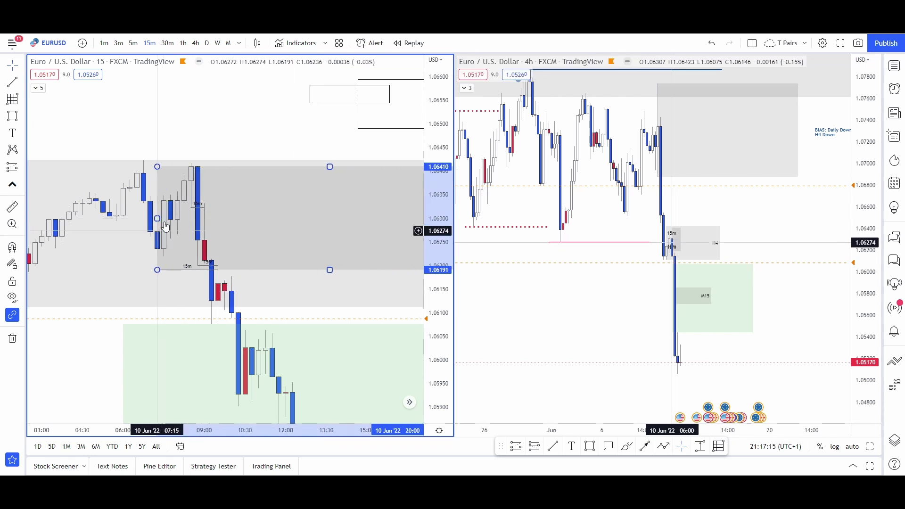
left_click_drag(299, 279, 289, 226)
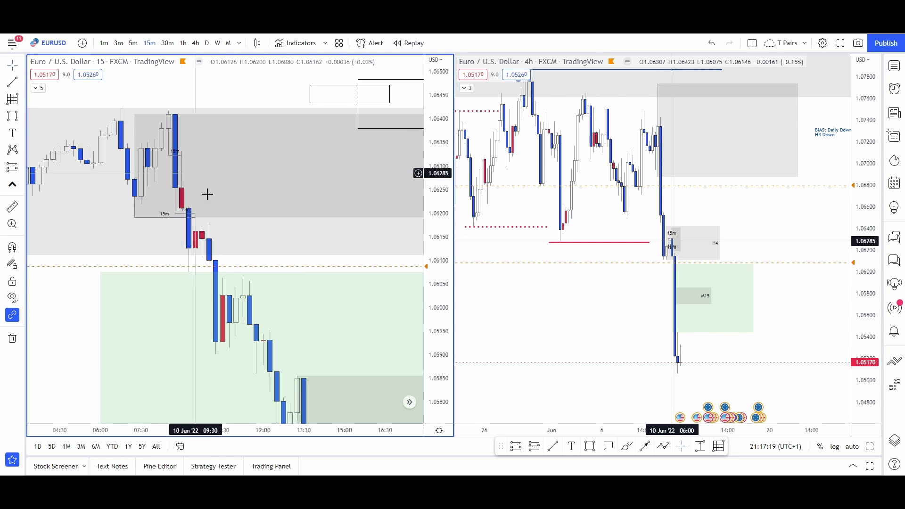
scroll(319, 258, "down", 5)
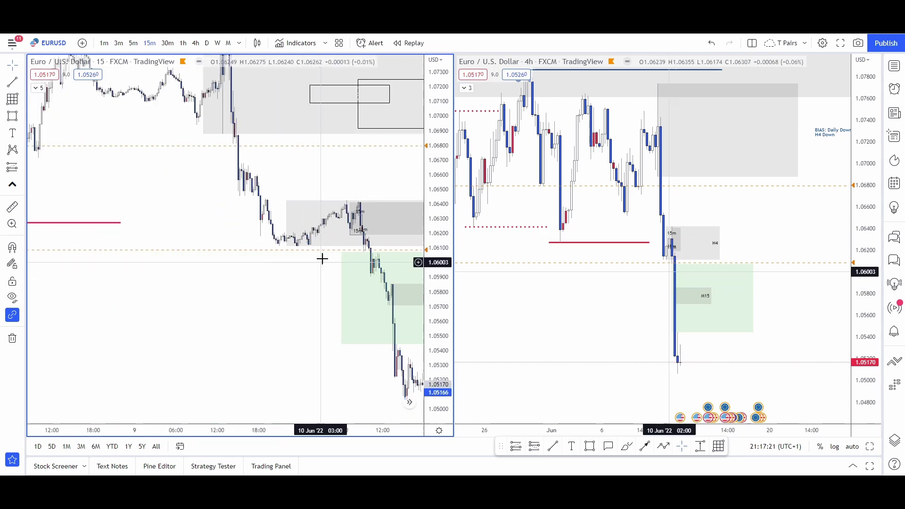
left_click_drag(332, 193, 267, 239)
left_click(263, 264)
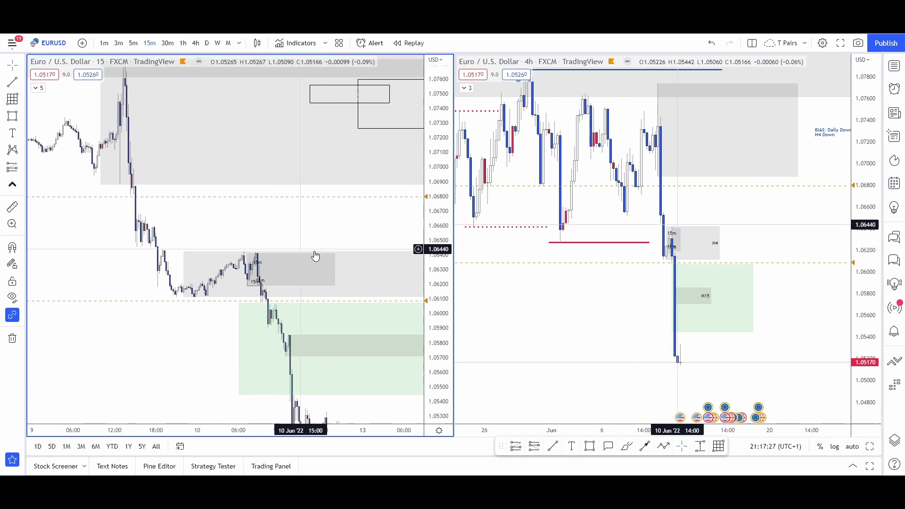
left_click_drag(390, 264, 396, 264)
left_click_drag(297, 234, 156, 222)
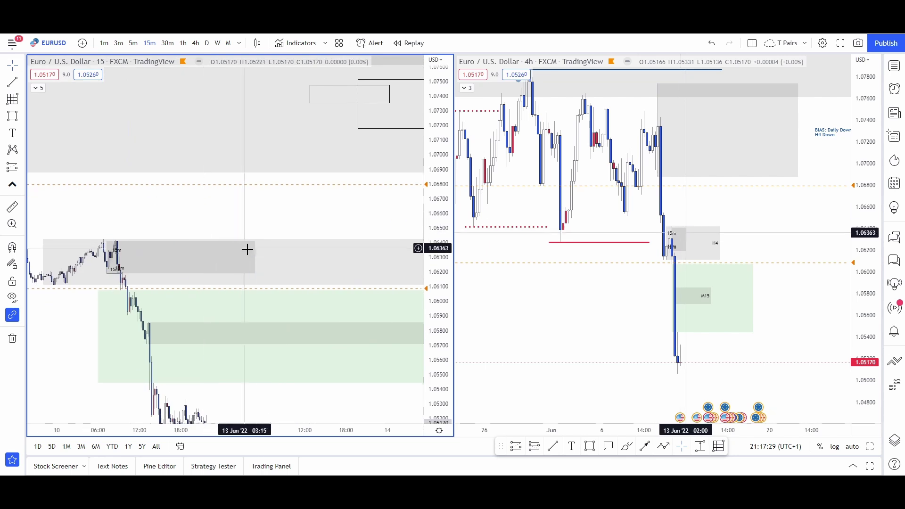
left_click_drag(255, 257, 392, 243)
left_click(290, 219)
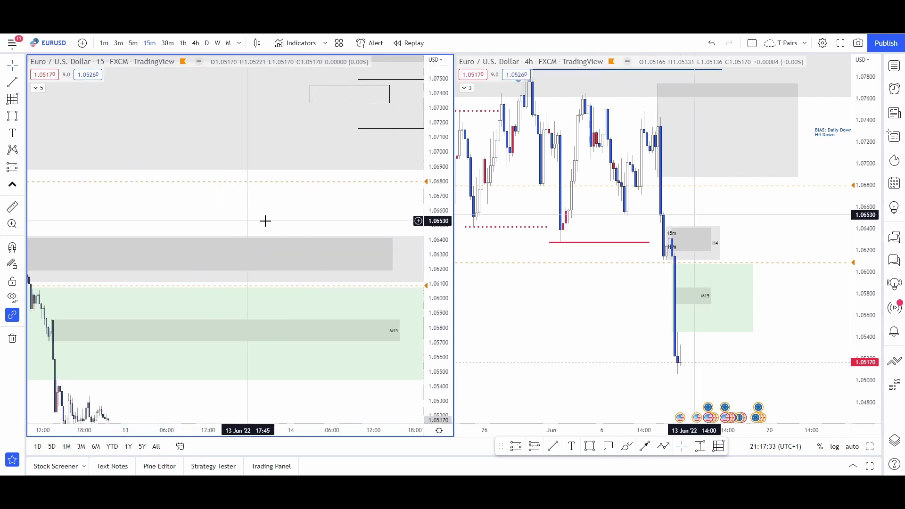
Draw a descending trend line above the 9 June highs from 15:30 at 1.06704 to 18:45 at 1.06616 and apply the Liquidity template
left_click_drag(264, 221, 347, 211)
left_click(231, 285)
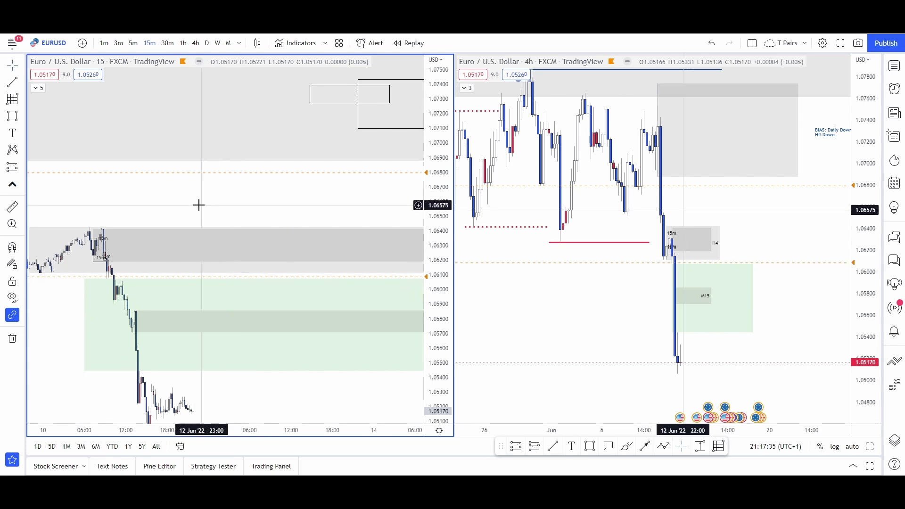
left_click_drag(198, 204, 344, 233)
left_click_drag(236, 226, 353, 245)
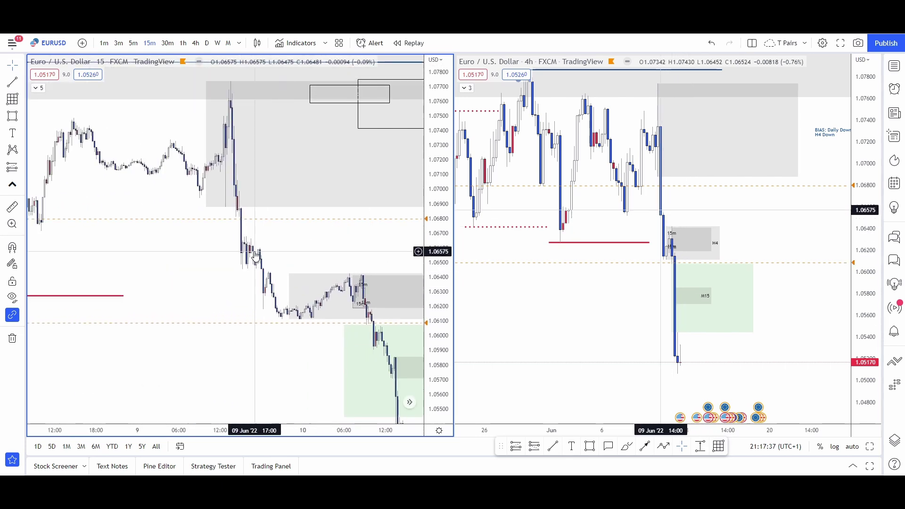
left_click_drag(282, 246, 436, 149)
scroll(380, 243, "up", 8)
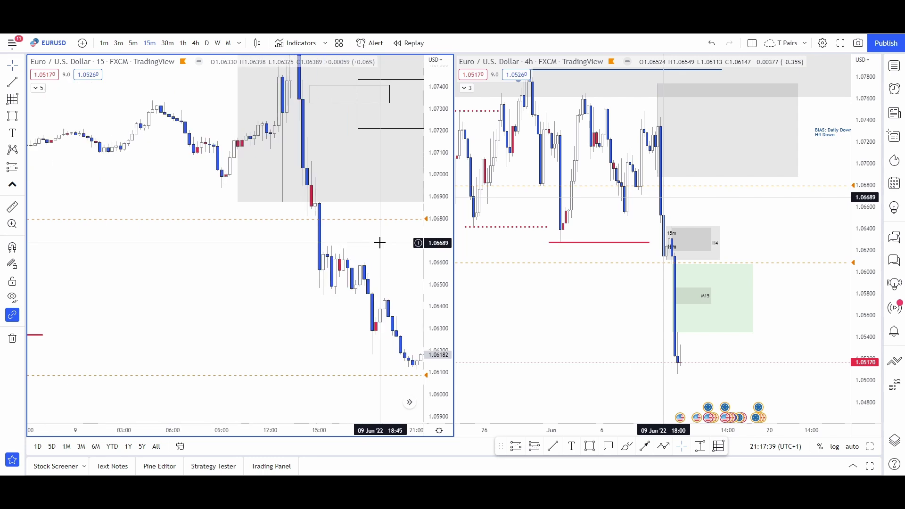
left_click(554, 446)
left_click(327, 240)
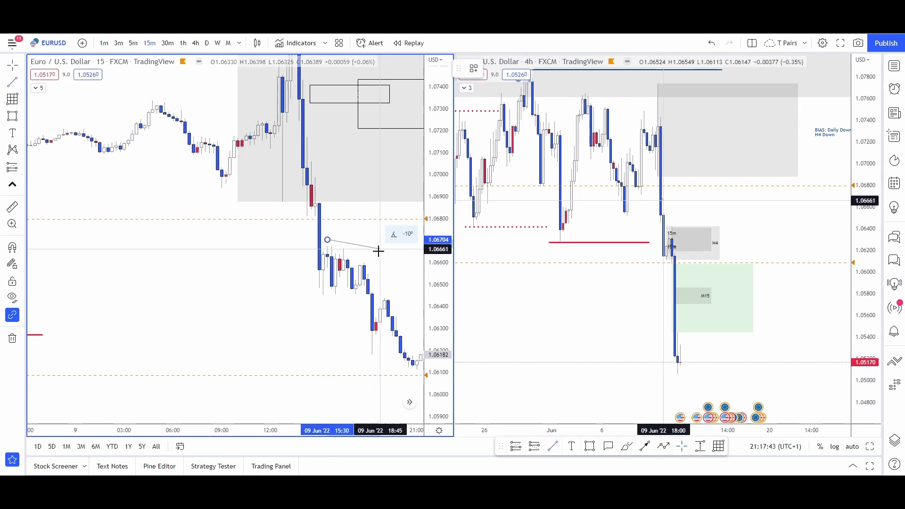
left_click(380, 259)
left_click(474, 69)
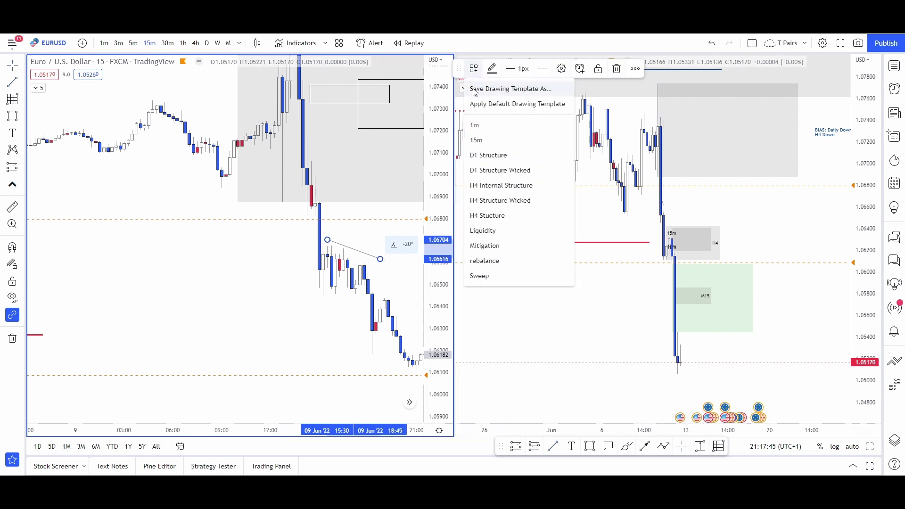
left_click(482, 230)
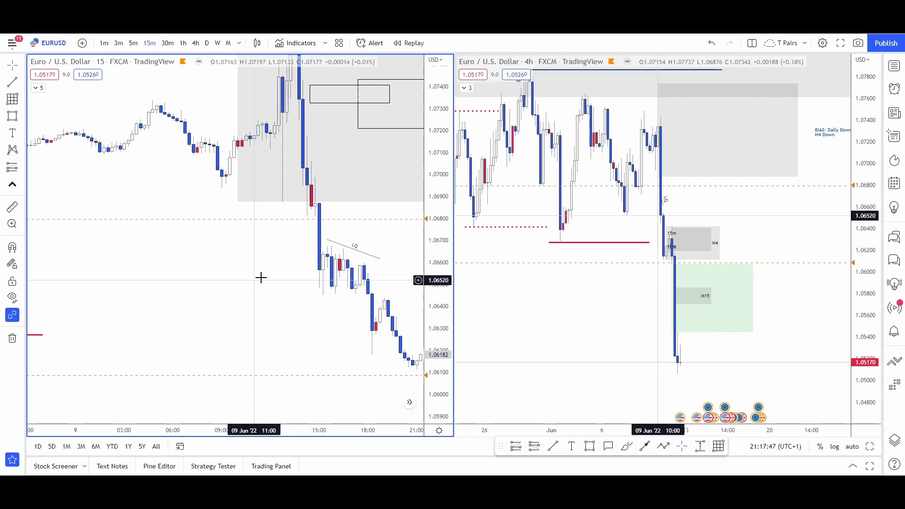
Apply the rebalance template to the horizontal line at 1.06191 under the 10 June swing low
left_click_drag(258, 277, 105, 228)
left_click_drag(324, 229, 232, 201)
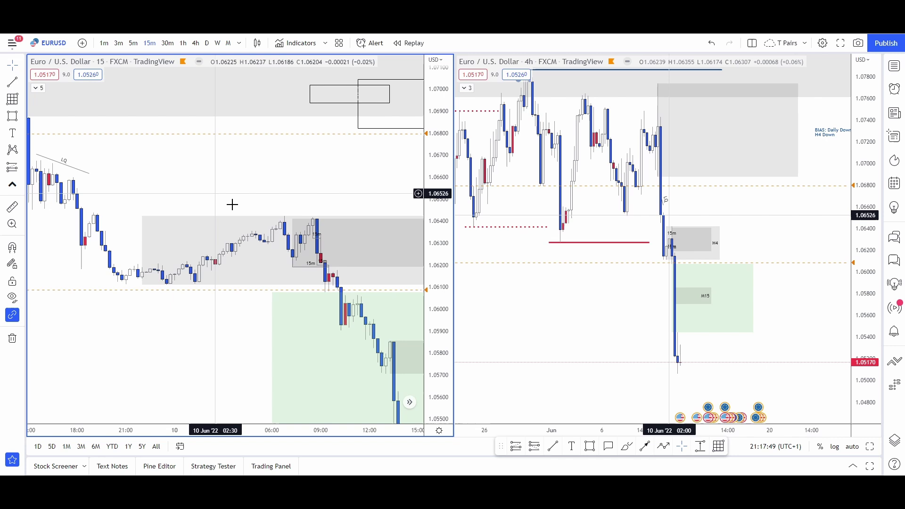
left_click(304, 271)
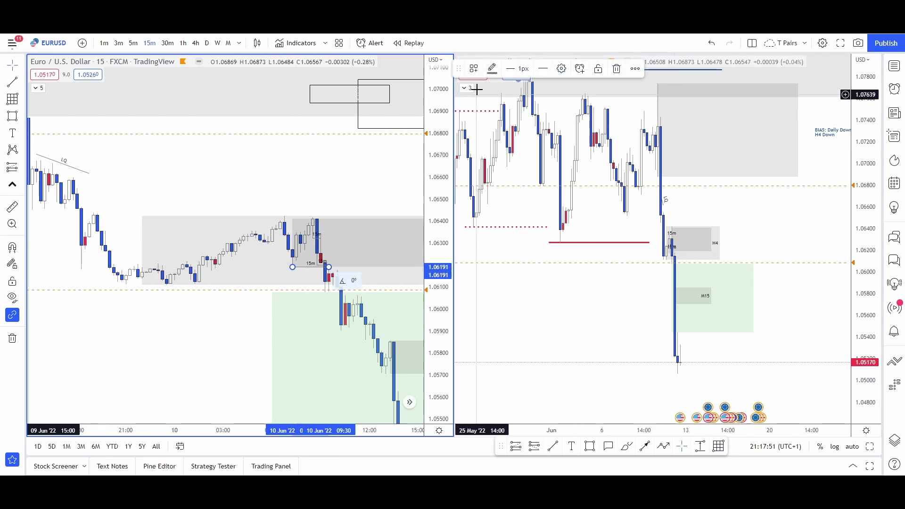
left_click(475, 71)
left_click(488, 260)
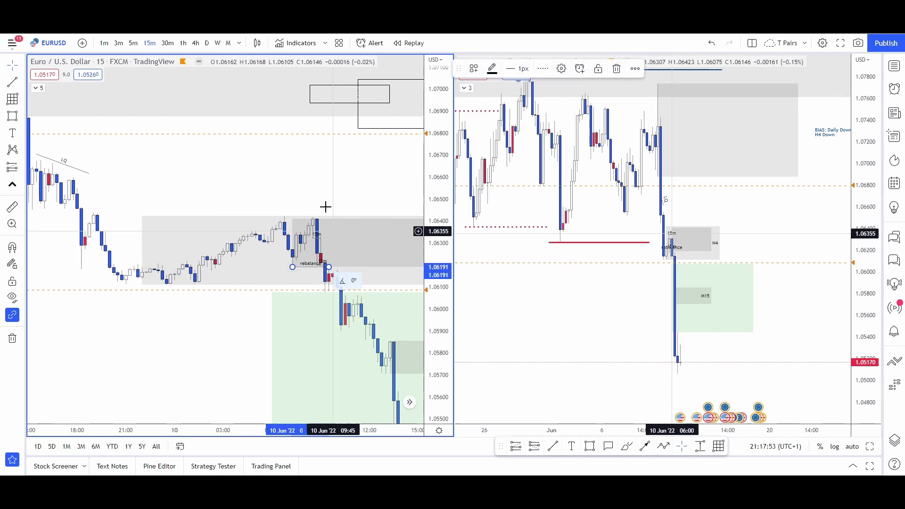
Apply the rebalance template to the short horizontal line at 1.06323 inside the 10 June supply zone
left_click(311, 204)
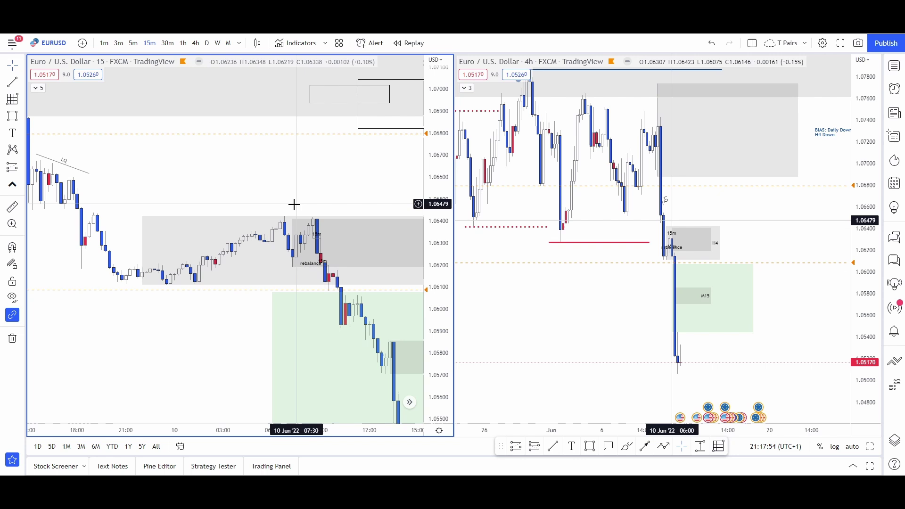
left_click(320, 241)
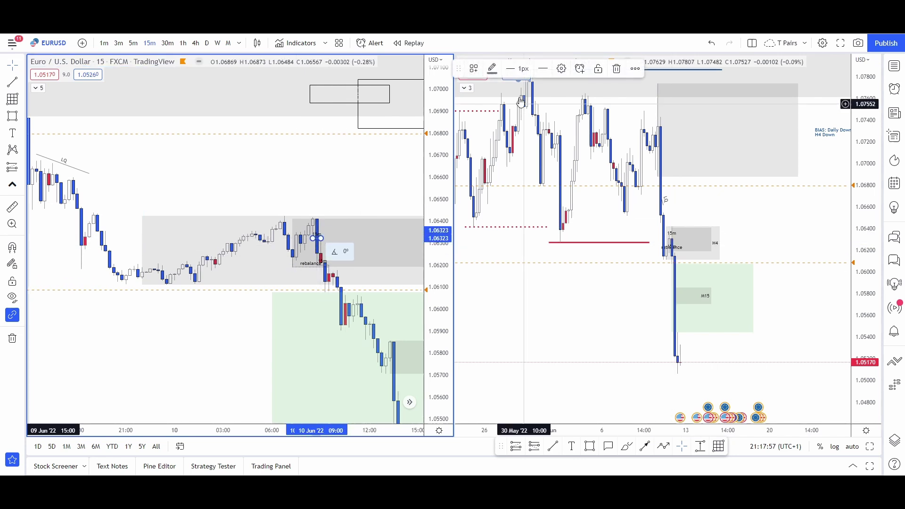
left_click(474, 69)
left_click(493, 260)
left_click(267, 172)
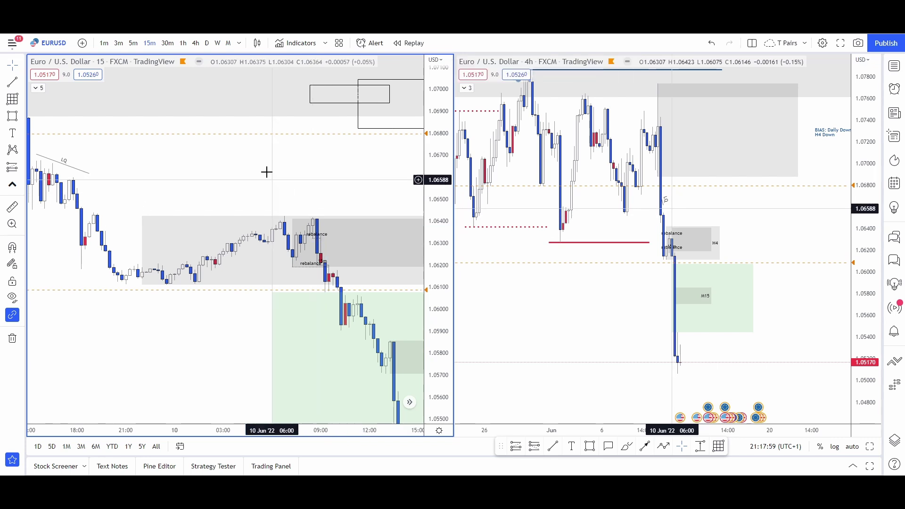
Examine the price action around the 9 June high and the preceding days on the 15-minute chart
left_click_drag(233, 184, 420, 221)
left_click_drag(333, 226, 373, 326)
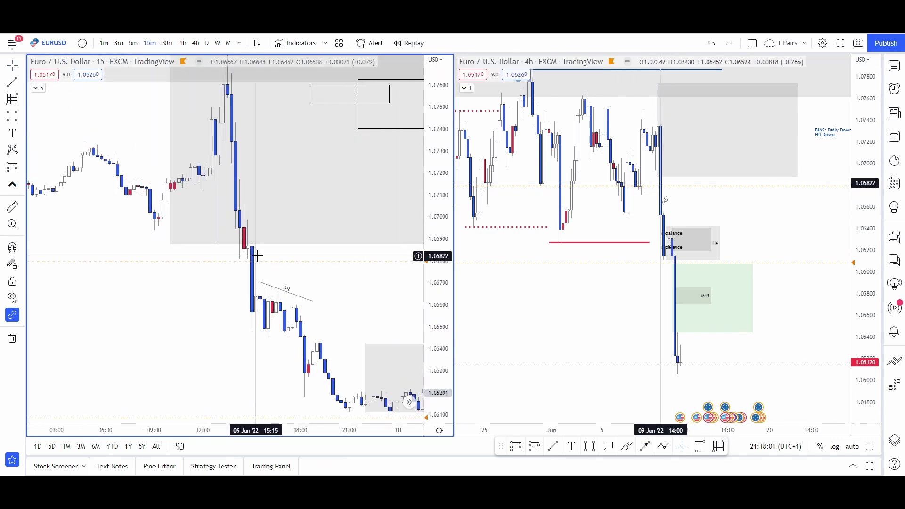
left_click_drag(151, 265, 136, 320)
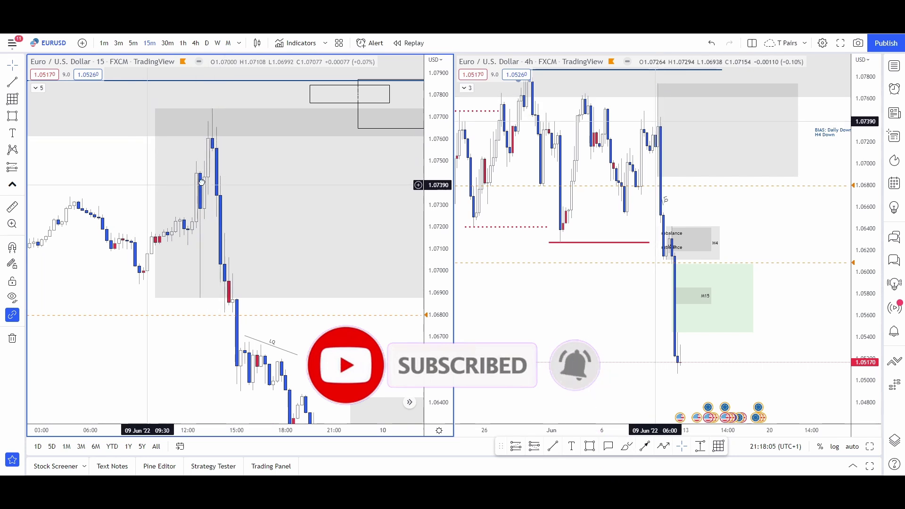
left_click_drag(198, 184, 369, 220)
scroll(283, 204, "down", 5)
scroll(285, 198, "down", 4)
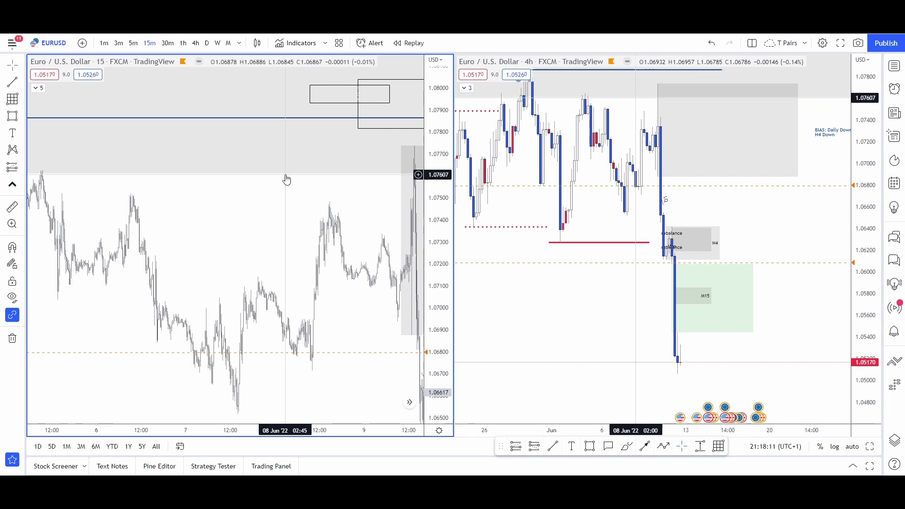
scroll(285, 177, "down", 5)
scroll(287, 178, "up", 5)
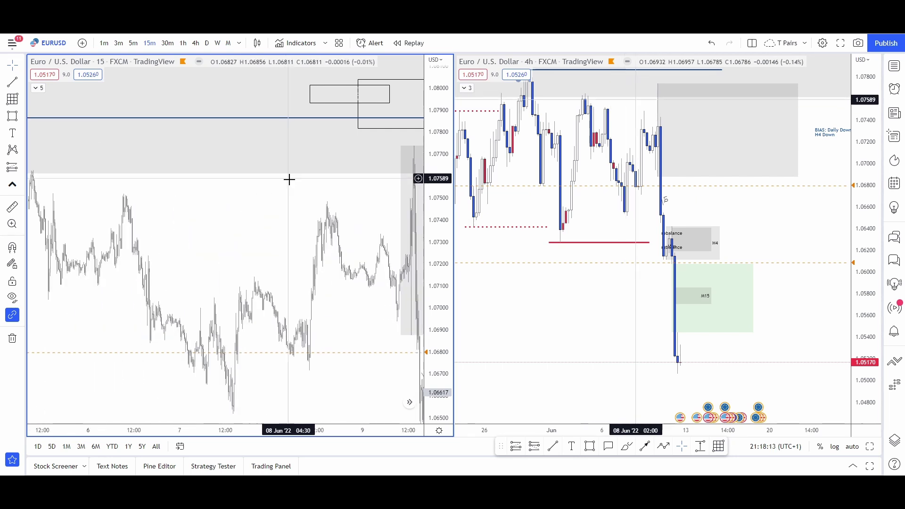
scroll(289, 180, "up", 5)
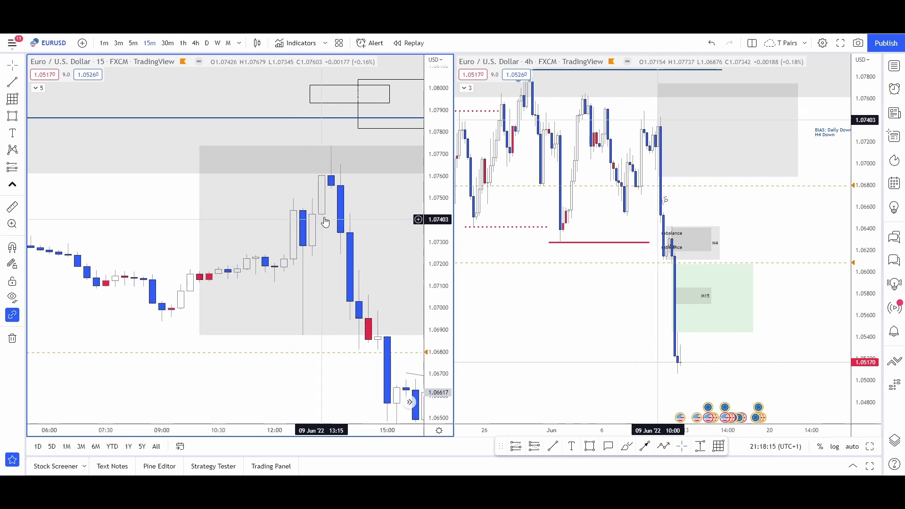
Draw a rectangle at the 9 June high from 13:15, spanning 1.07345 to 1.07737, and extend its right edge to about 18:30
left_click_drag(365, 213, 268, 202)
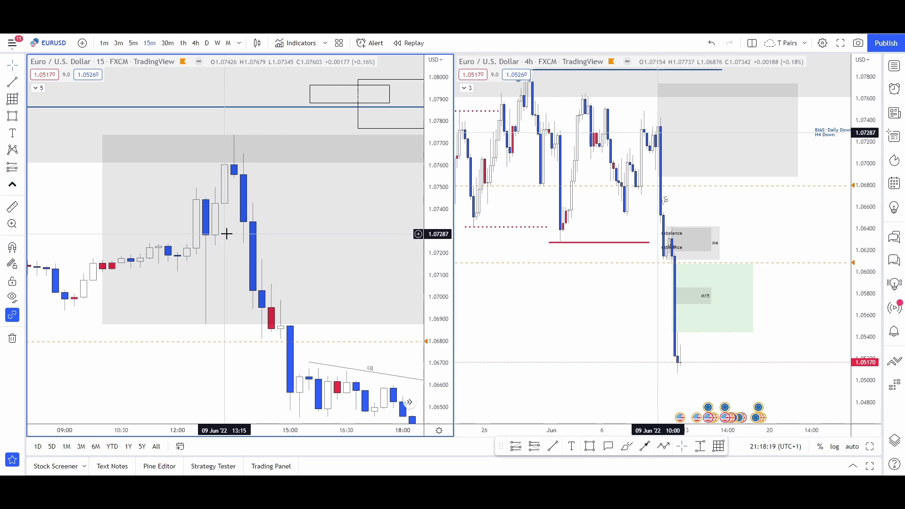
left_click(589, 446)
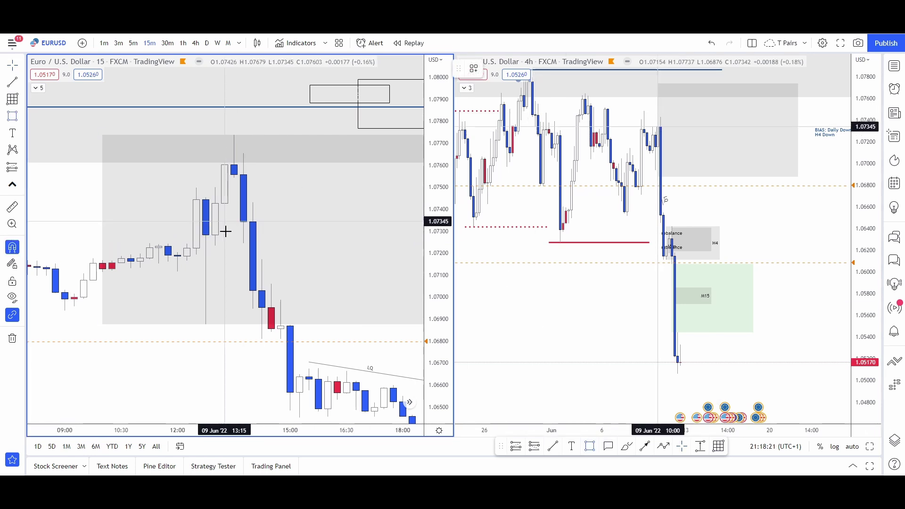
left_click_drag(226, 231, 234, 135)
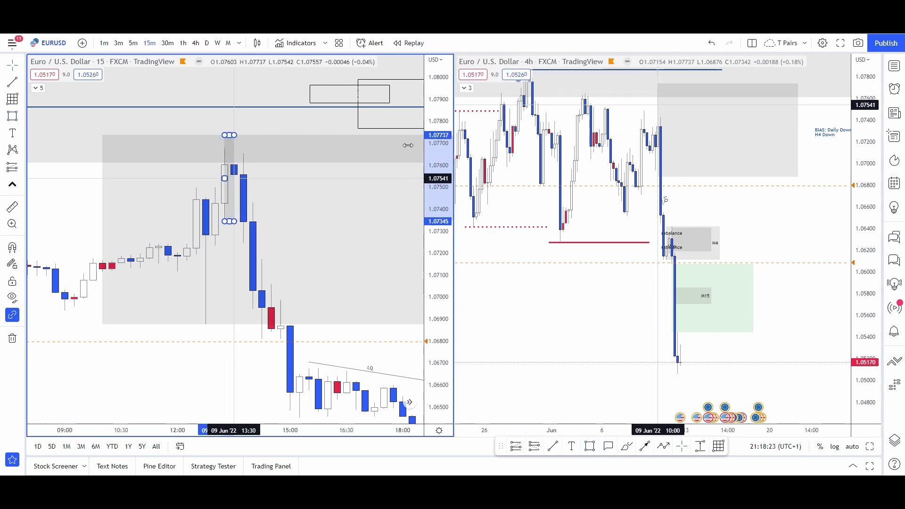
left_click_drag(408, 145, 421, 147)
left_click_drag(52, 218, 11, 244)
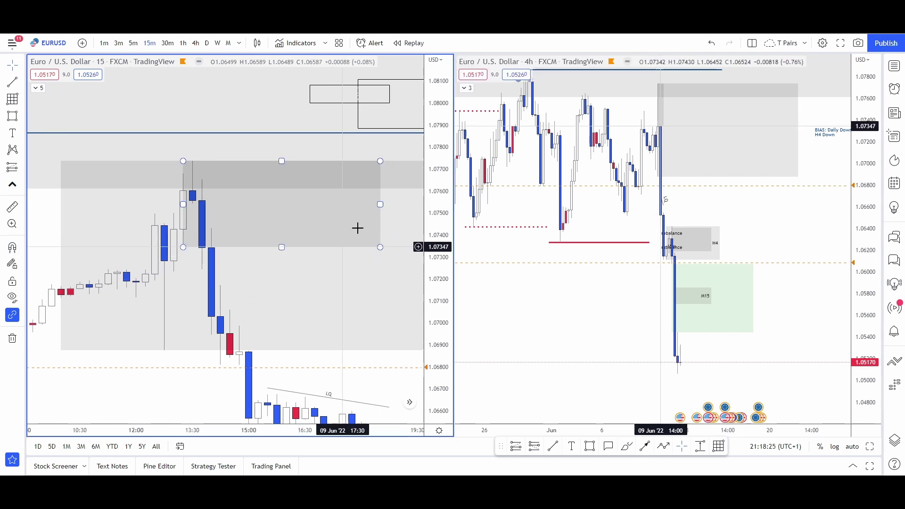
Extend the new rectangle's right edge to about 9 June 23:15 and apply the M15 template
left_click_drag(383, 269, 212, 236)
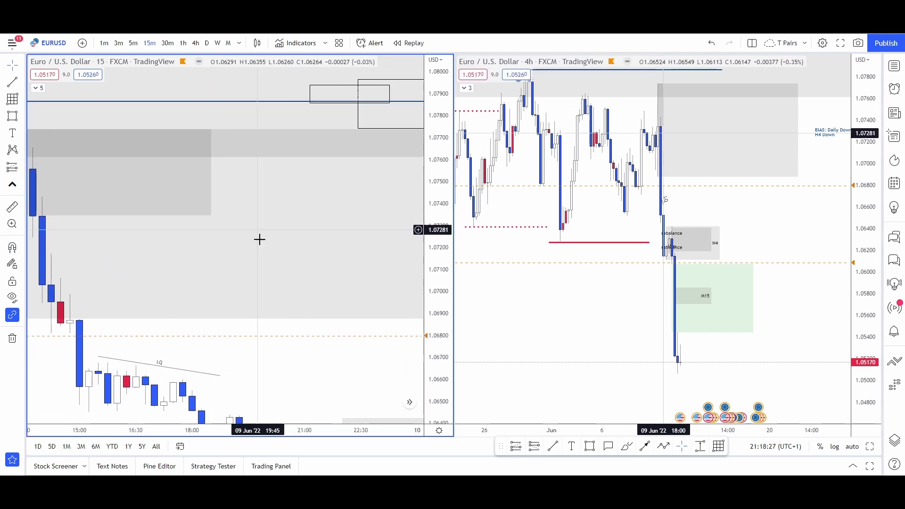
left_click_drag(325, 225, 319, 272)
key("ctrl+z")
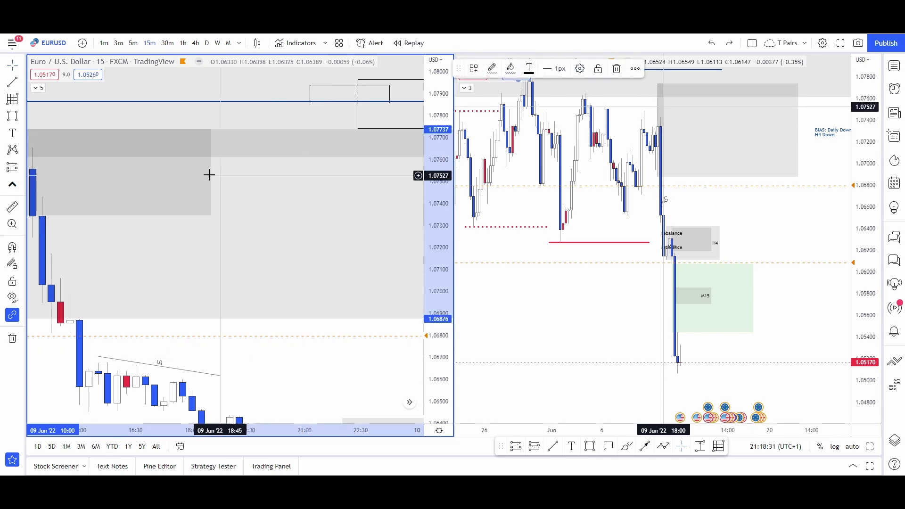
left_click_drag(212, 172, 388, 189)
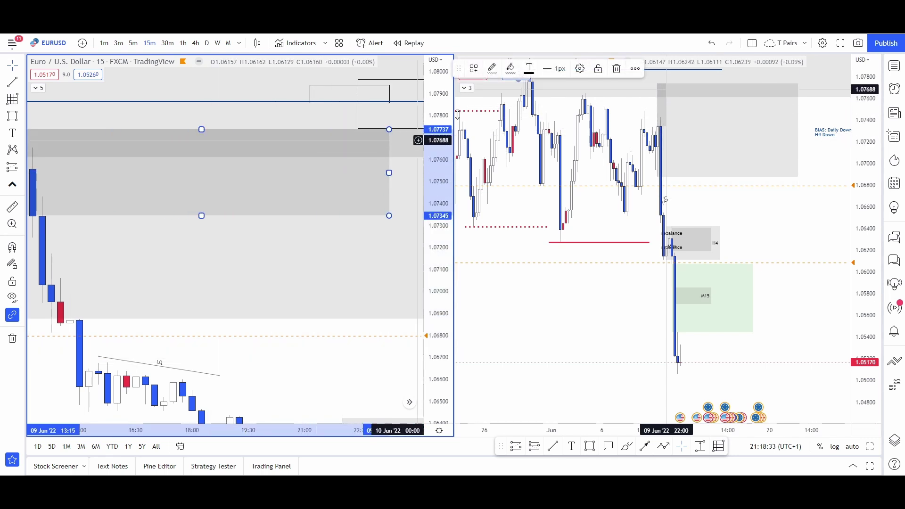
left_click(474, 71)
left_click(492, 188)
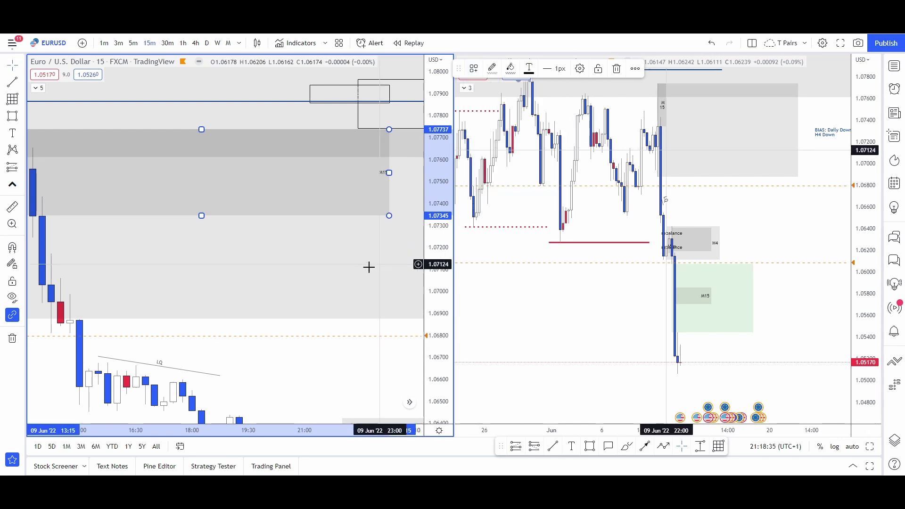
Extend the right edge of the M15 rectangle at the 9 June high to about 13 June 14:30
left_click_drag(386, 257, 126, 309)
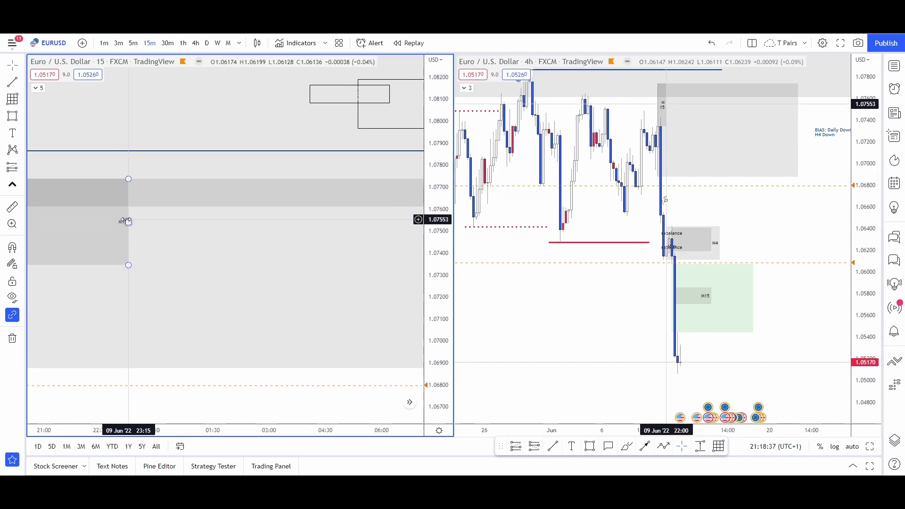
left_click_drag(126, 220, 392, 220)
left_click_drag(373, 297, 129, 285)
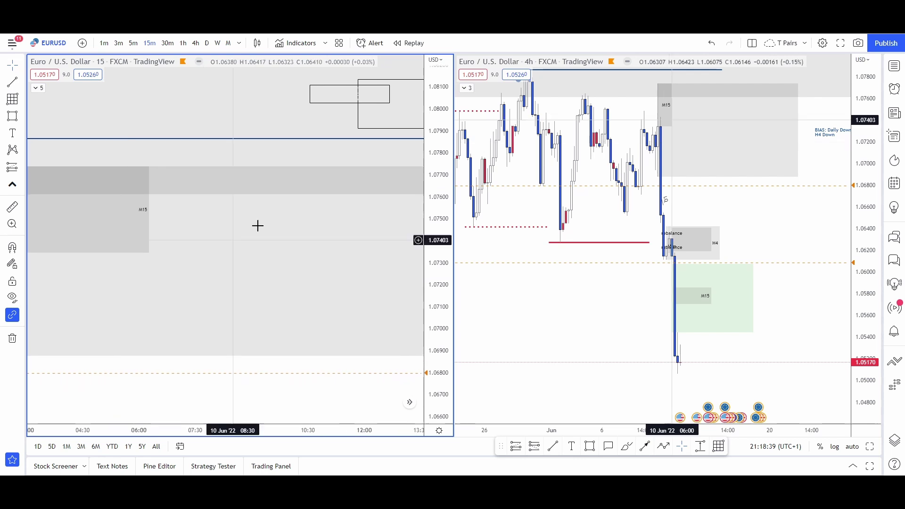
scroll(257, 226, "down", 5)
left_click_drag(378, 267, 141, 292)
left_click_drag(138, 220, 387, 207)
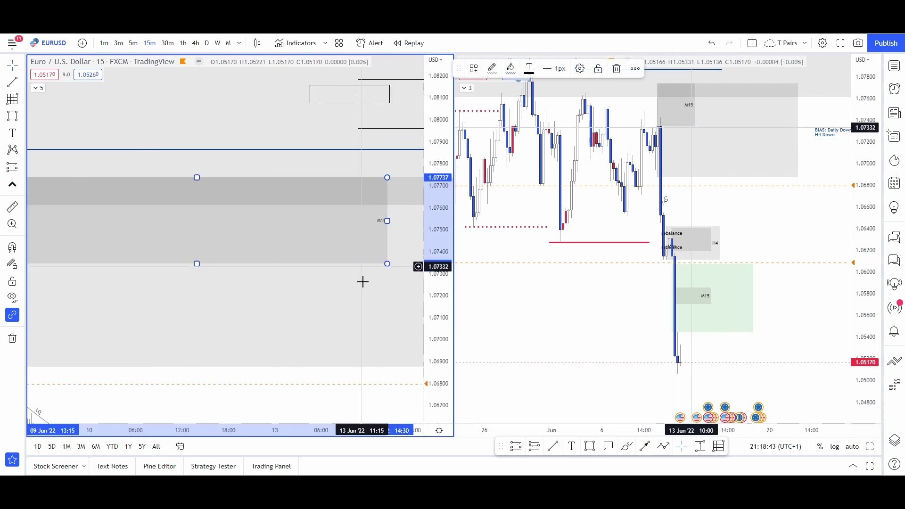
Stretch the M15 rectangle at the 9 June high further forward to end at about 15 June 00:45
left_click_drag(361, 298, 288, 312)
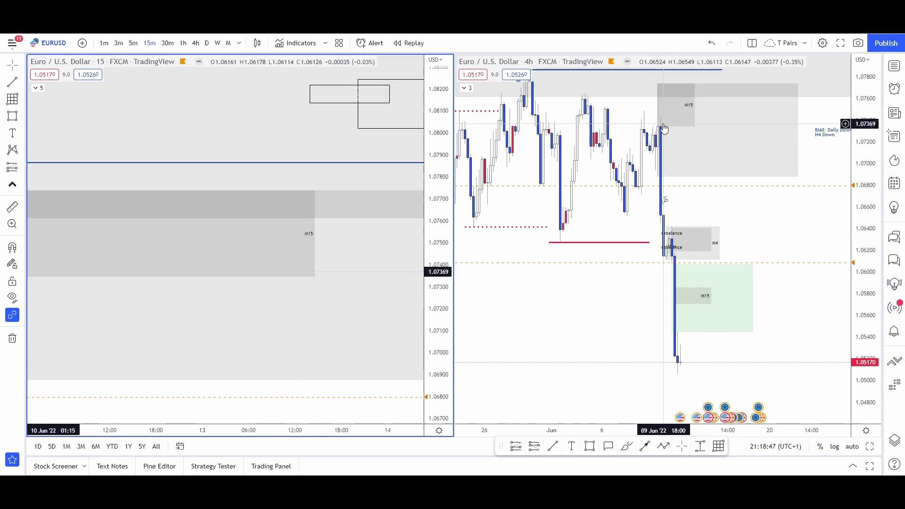
left_click(315, 234)
left_click_drag(313, 234, 460, 214)
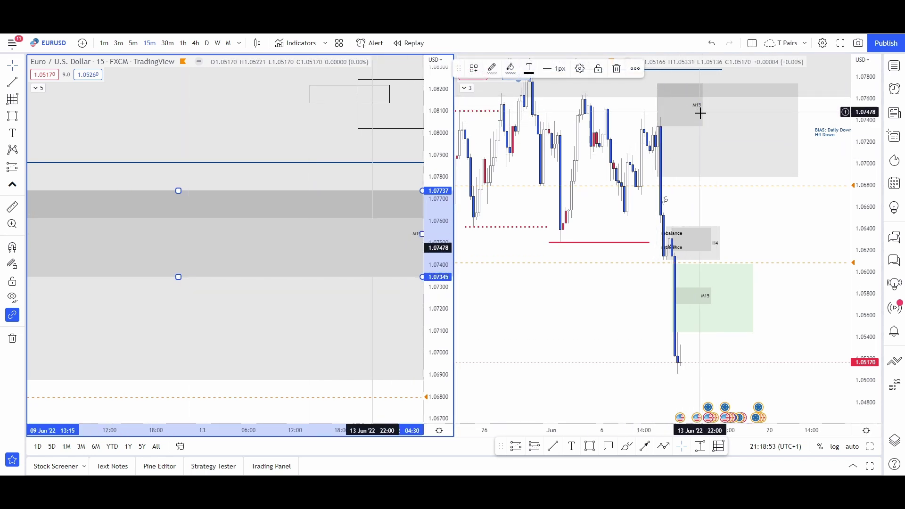
left_click_drag(361, 224, 75, 216)
left_click_drag(267, 224, 419, 221)
scroll(342, 302, "down", 5)
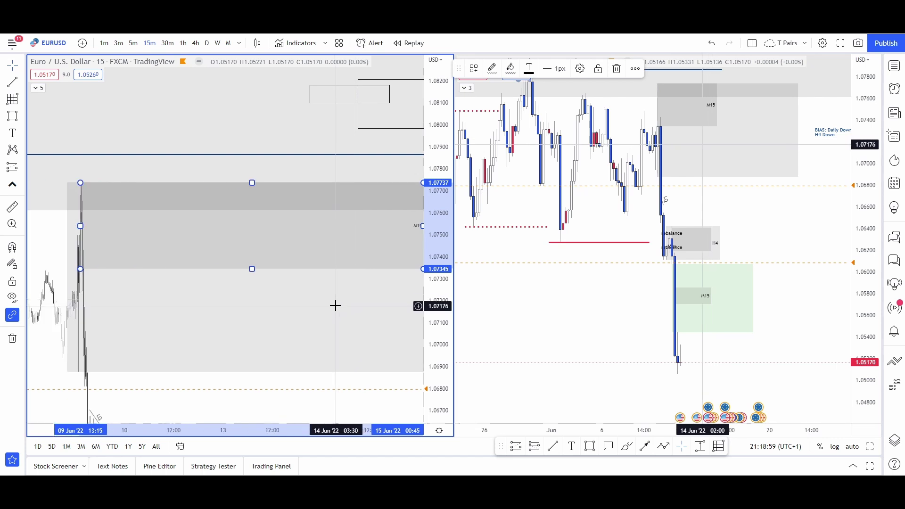
Move the dashed orange alert line below the 9 June supply zone up to about 1.0702, inside the zone
left_click(220, 274)
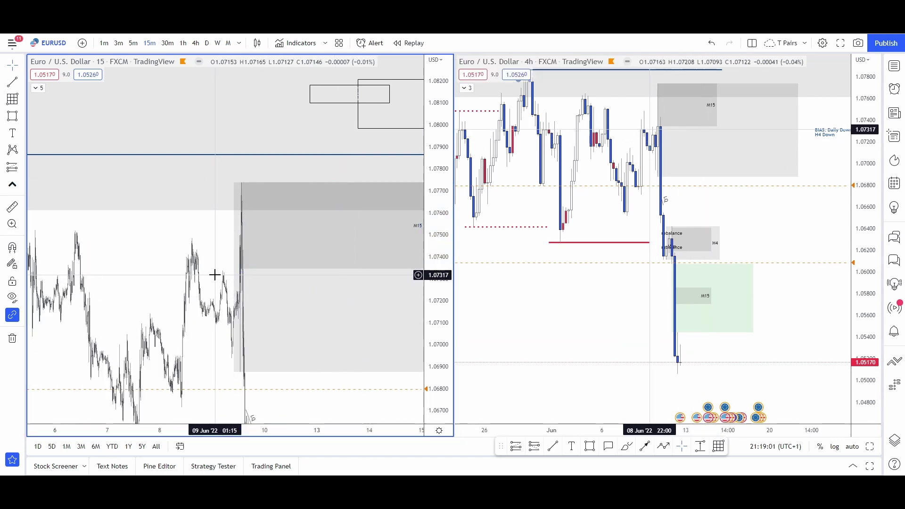
scroll(266, 360, "up", 5)
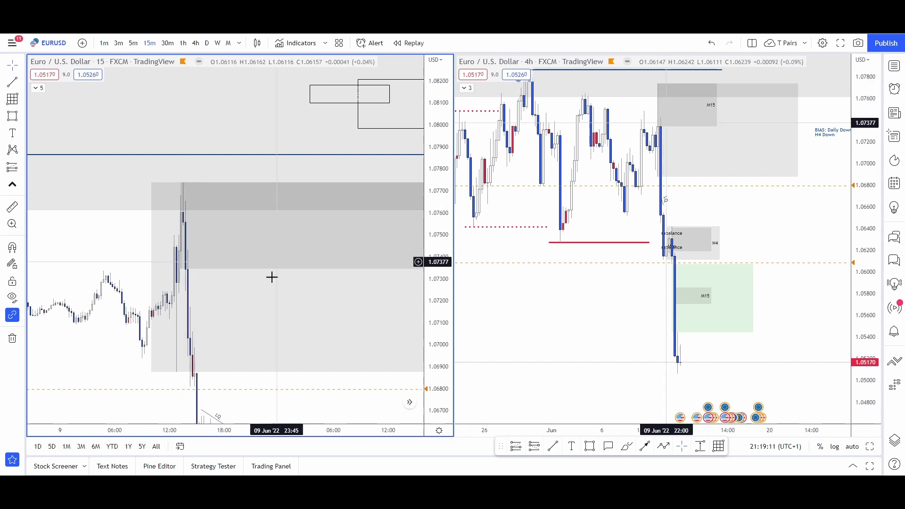
left_click_drag(131, 261, 125, 160)
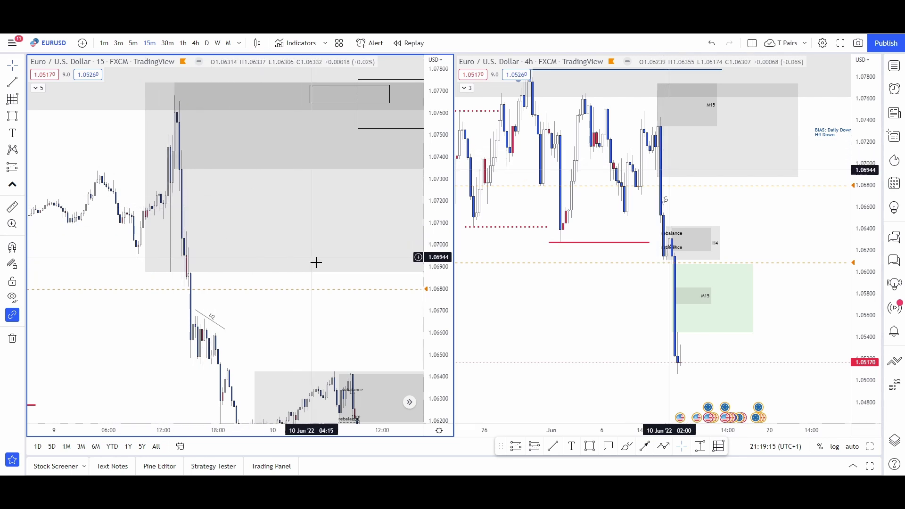
left_click_drag(342, 281, 115, 291)
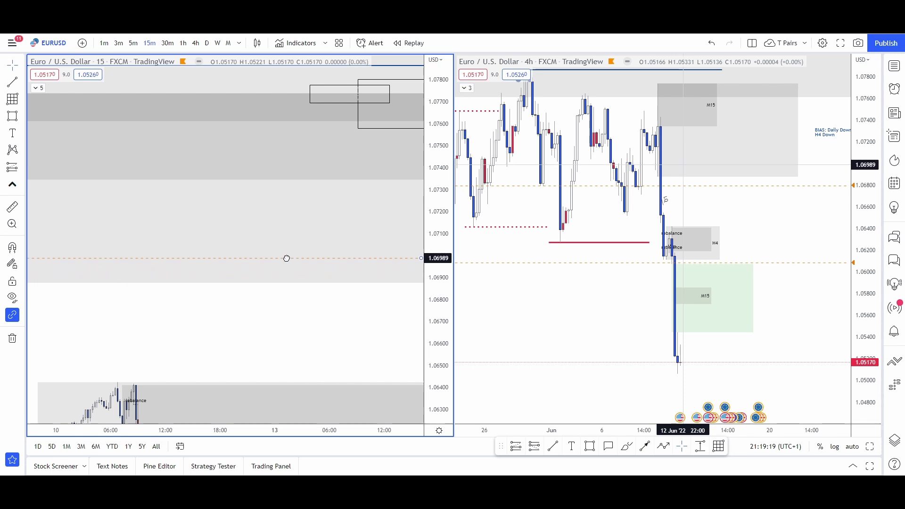
double_click(289, 250)
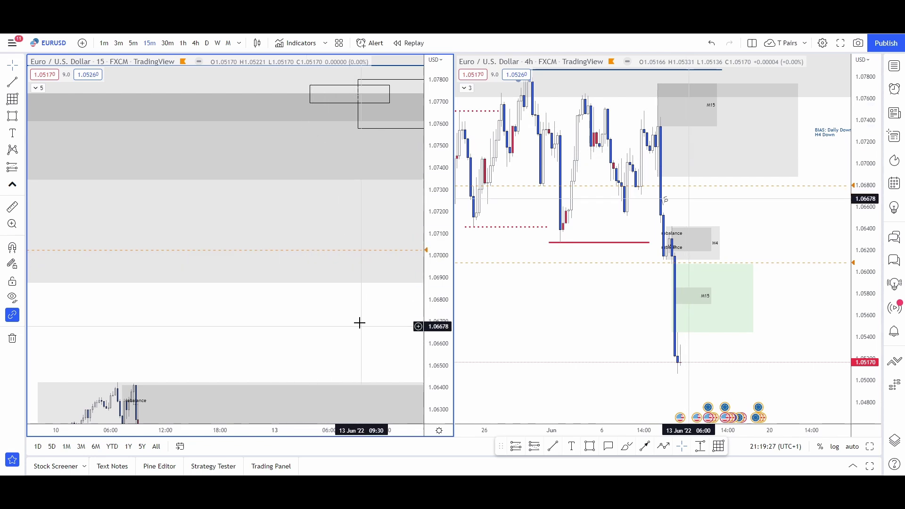
Examine the latest candles against the marked supply zones, imbalance and the lower zone on the 15-minute chart
left_click_drag(360, 321, 330, 121)
scroll(309, 313, "down", 5)
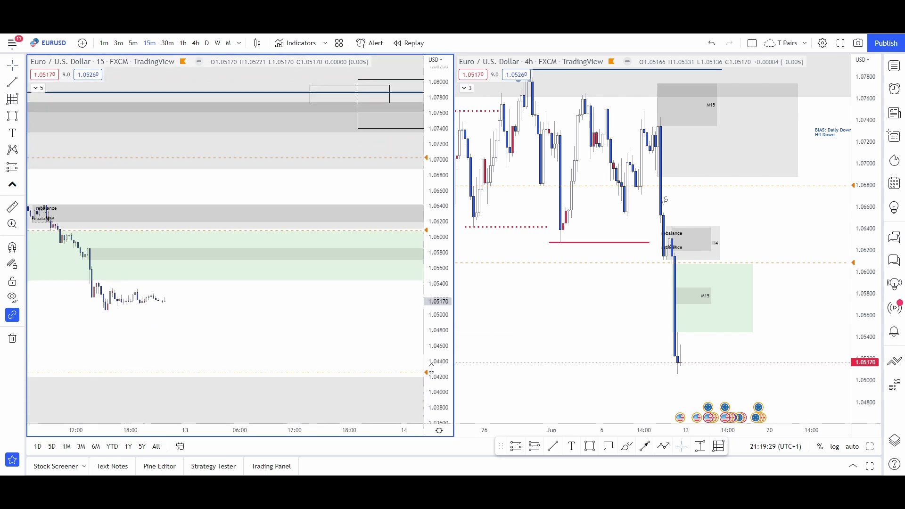
scroll(309, 313, "down", 4)
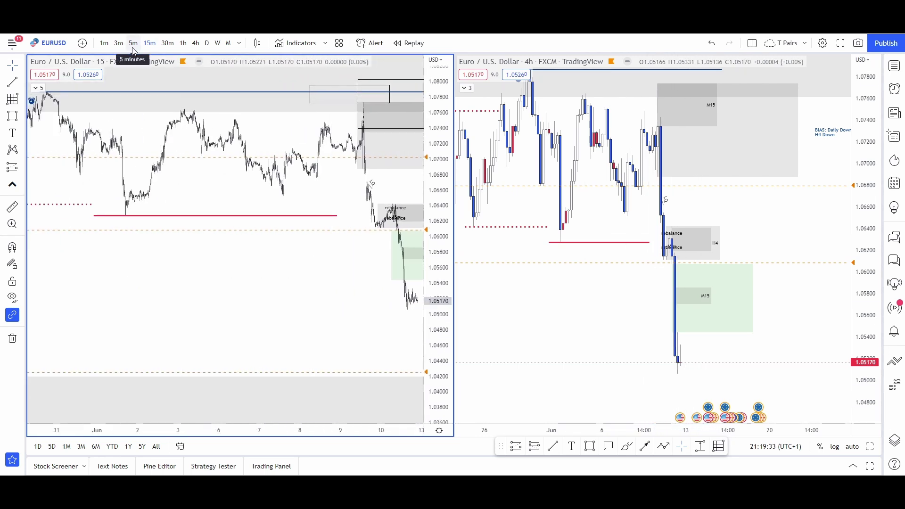
scroll(278, 283, "up", 5)
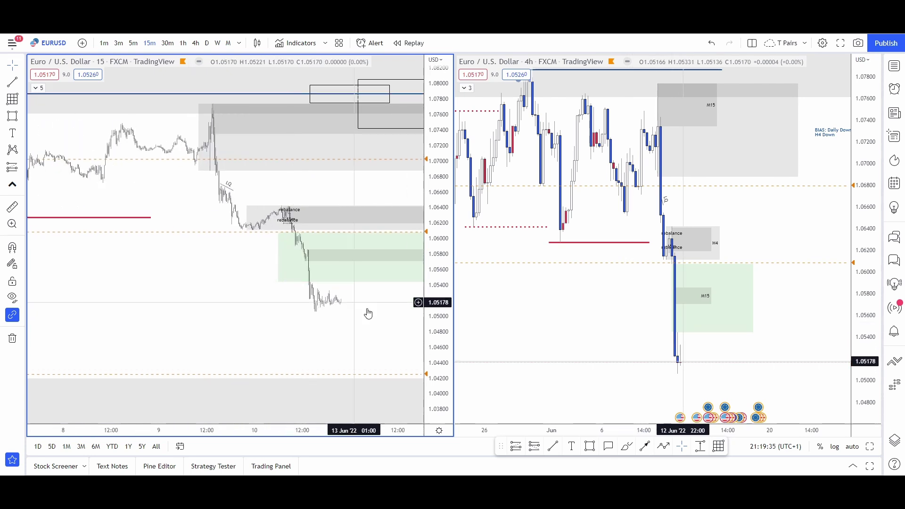
left_click_drag(368, 314, 276, 314)
left_click_drag(443, 317, 441, 124)
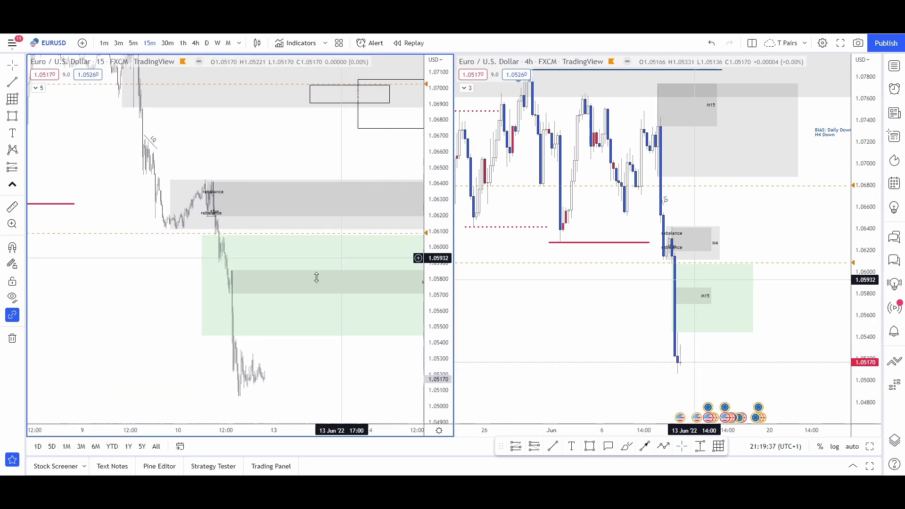
scroll(314, 281, "up", 5)
left_click_drag(291, 322, 379, 216)
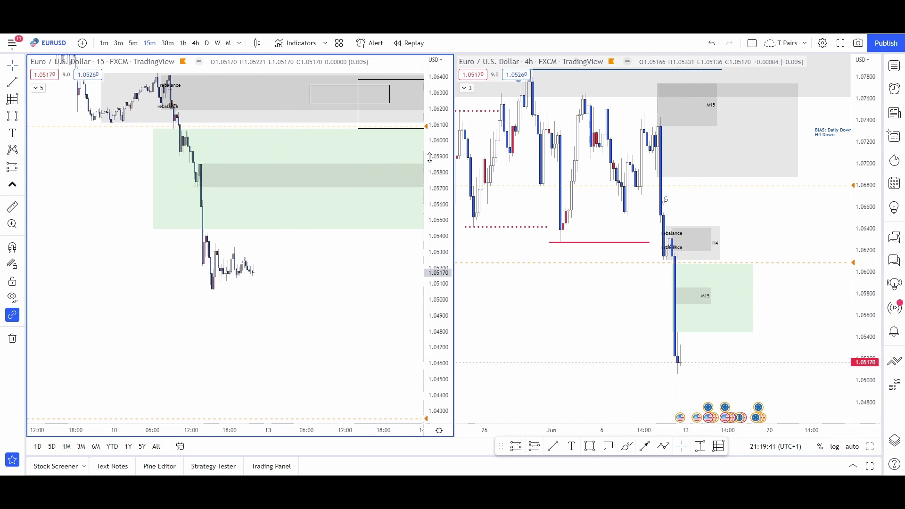
scroll(328, 258, "down", 3)
left_click_drag(191, 236, 143, 202)
scroll(249, 238, "down", 1)
left_click_drag(238, 251, 194, 295)
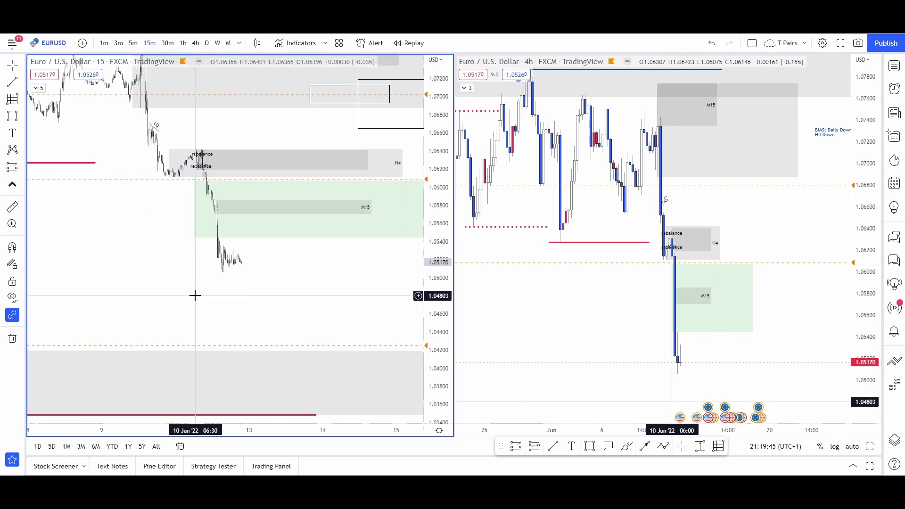
scroll(212, 290, "up", 4)
left_click_drag(269, 272, 221, 279)
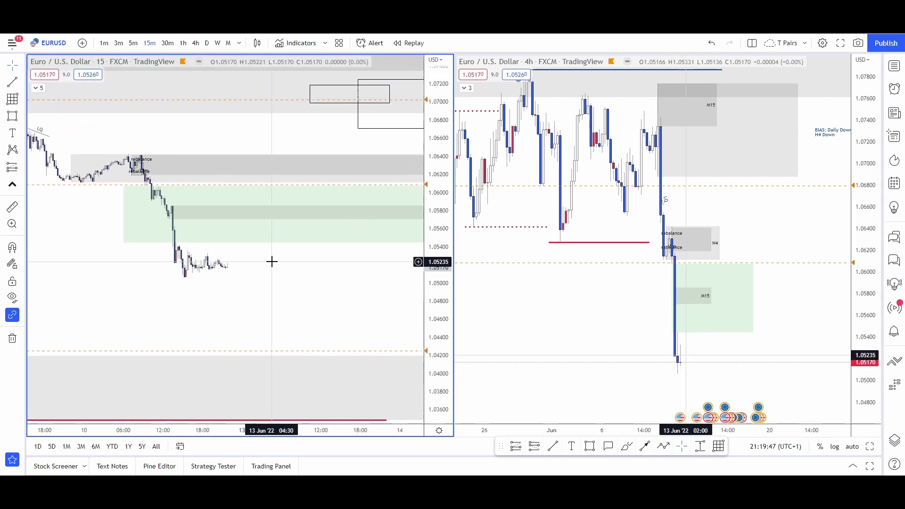
left_click_drag(277, 269, 212, 252)
left_click_drag(261, 249, 261, 247)
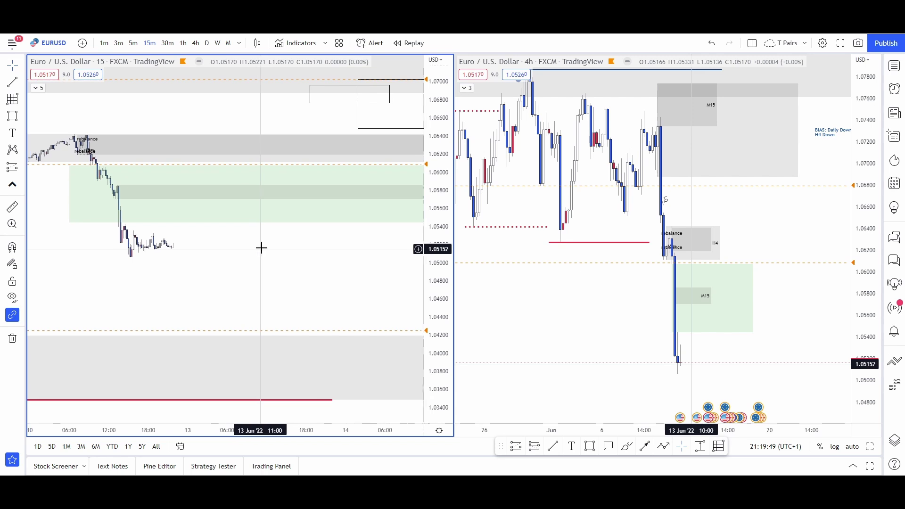
Examine the latest 15-minute candles against the H4 and M15 supply zones and the green imbalance
left_click_drag(202, 241, 238, 277)
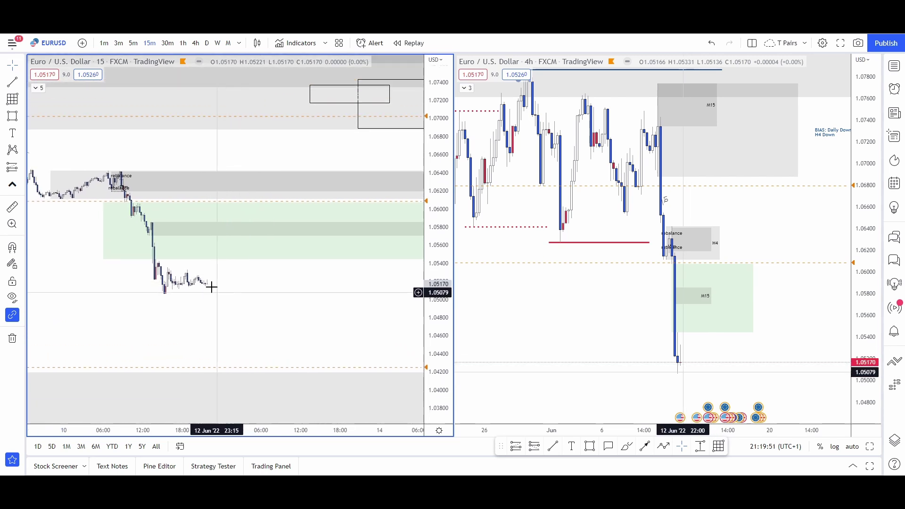
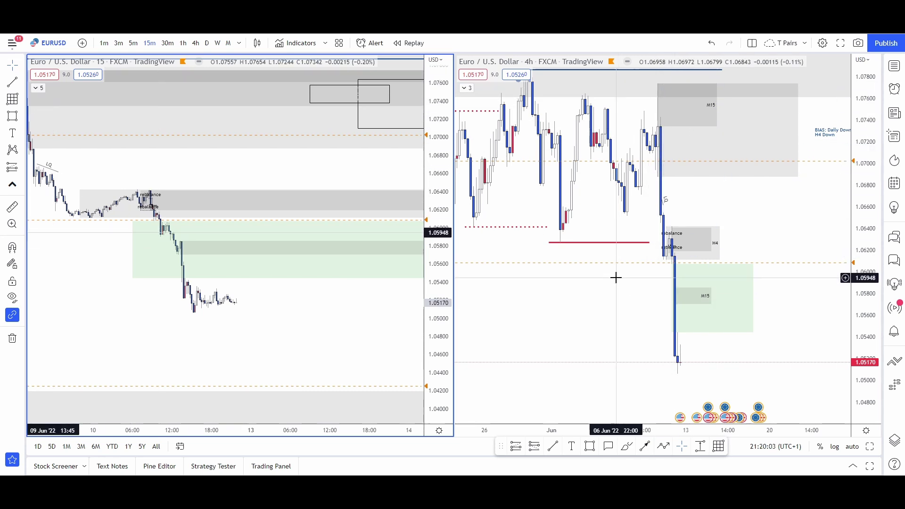
left_click_drag(615, 277, 653, 297)
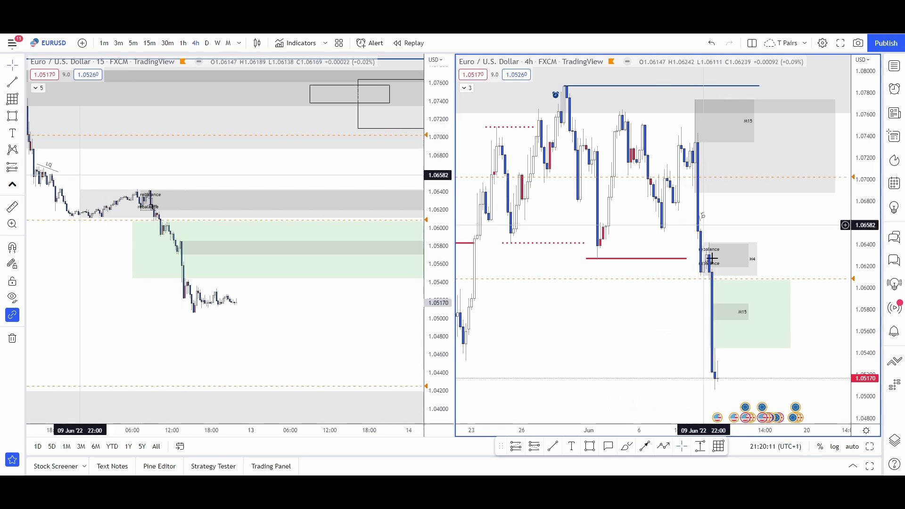
left_click(315, 313)
scroll(349, 325, "down", 5)
mouse_move(314, 313)
left_mouse_down()
mouse_move(350, 325)
mouse_move(304, 327)
left_mouse_up()
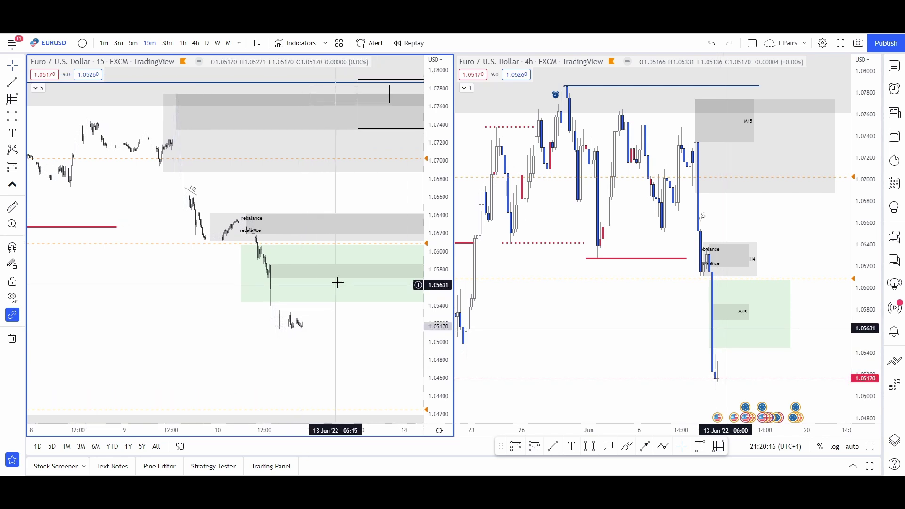
left_click_drag(360, 347, 253, 354)
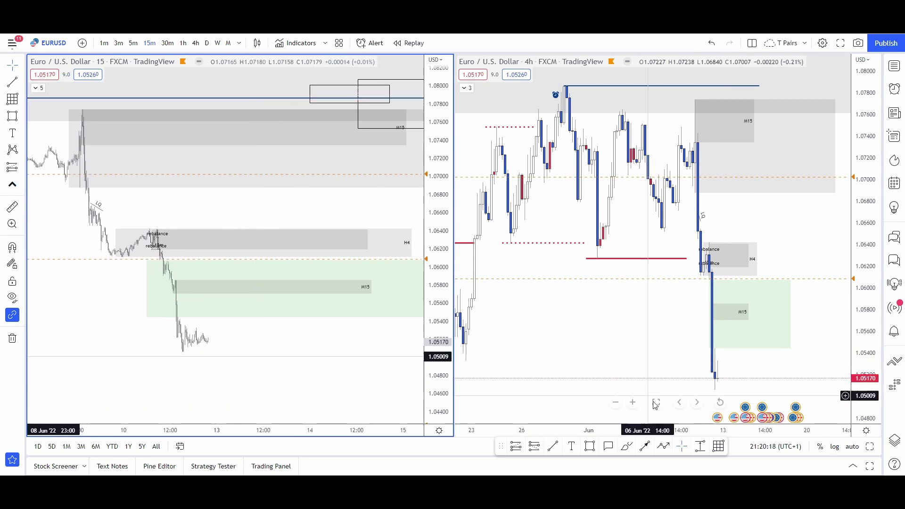
Sketch a freehand price path on the 15-minute chart, rising from the latest candles into the green M15 zone and falling to about 1.0483, and undo it
left_click(627, 446)
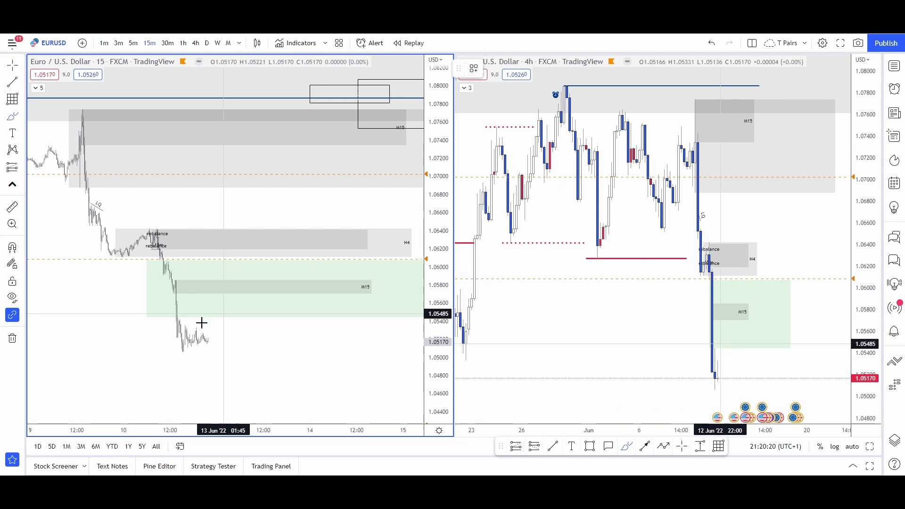
mouse_move(210, 349)
left_mouse_down()
mouse_move(274, 291)
mouse_move(315, 373)
left_mouse_up()
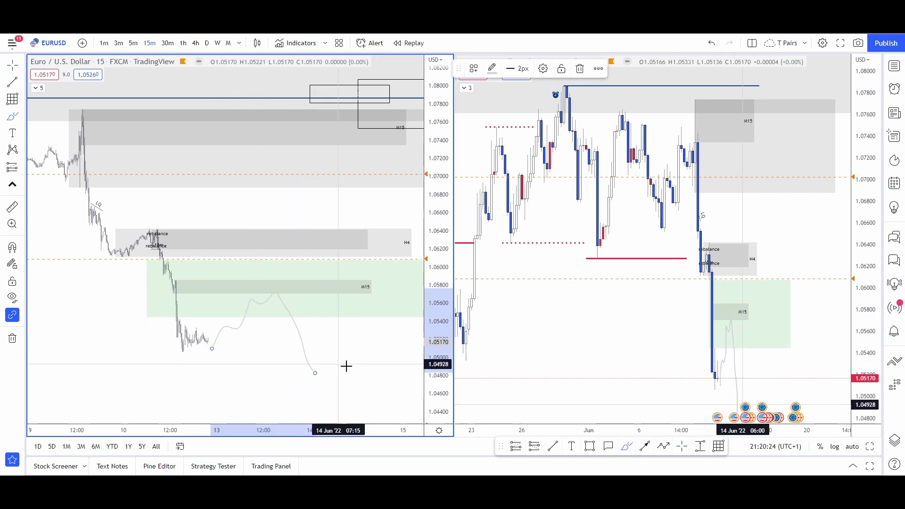
key("ctrl+z")
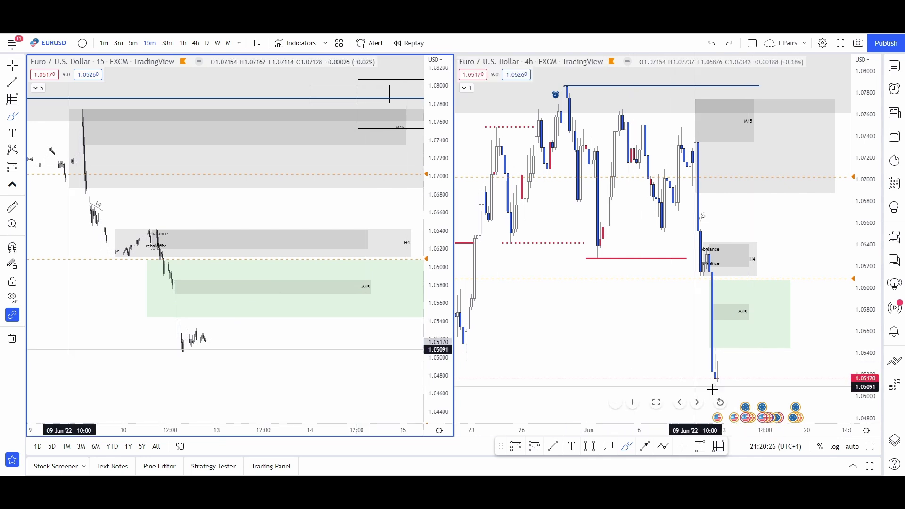
Examine the wider 4-hour structure from the D1 supply zone and its imbalance down to the grey zone above the 1.0350 low
left_click_drag(653, 335, 566, 196)
left_click_drag(868, 135, 860, 373)
scroll(721, 321, "down", 8)
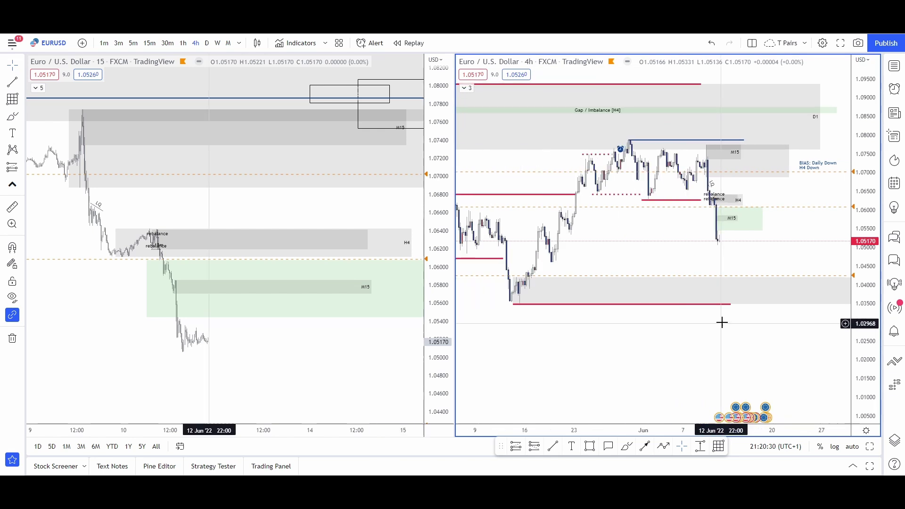
left_click_drag(736, 277, 624, 322)
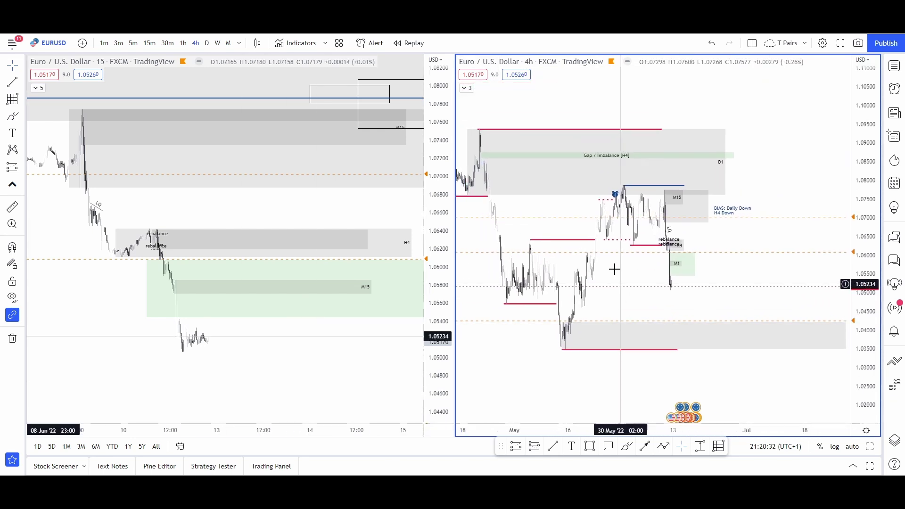
left_click_drag(700, 235, 751, 246)
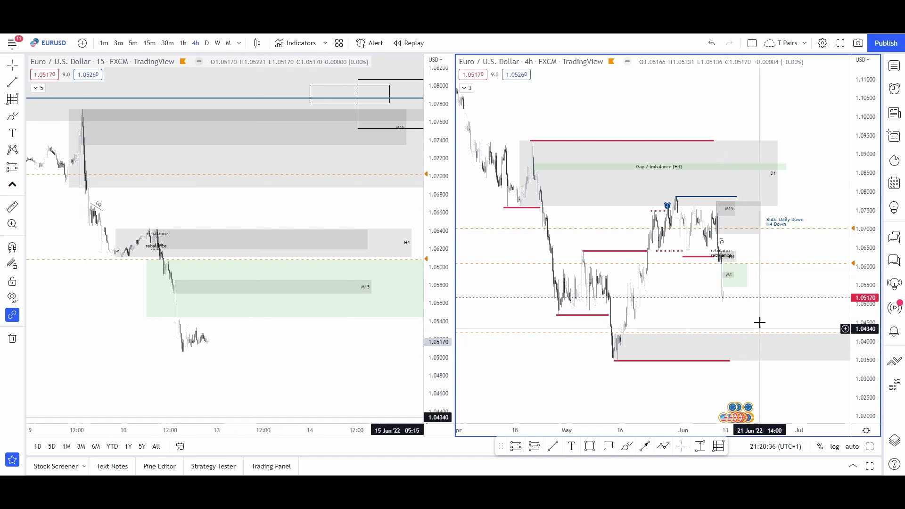
left_click_drag(743, 313, 649, 273)
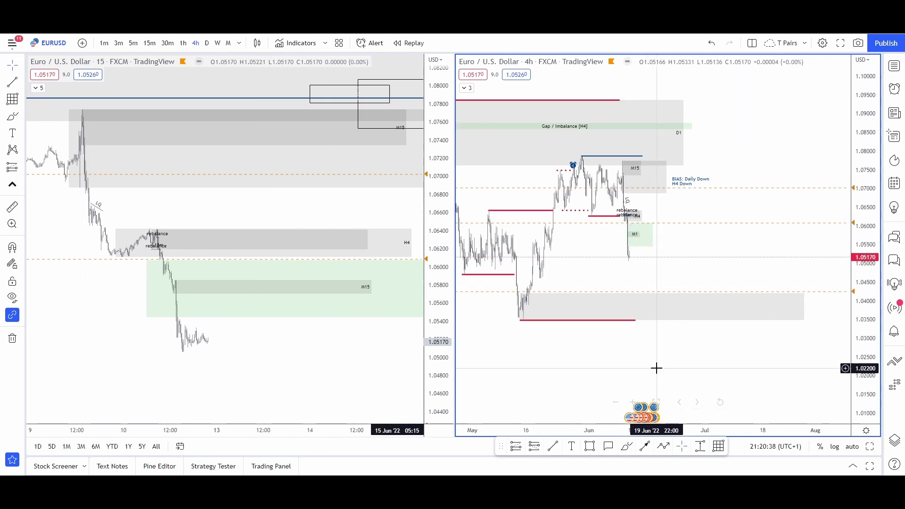
scroll(641, 335, "down", 6)
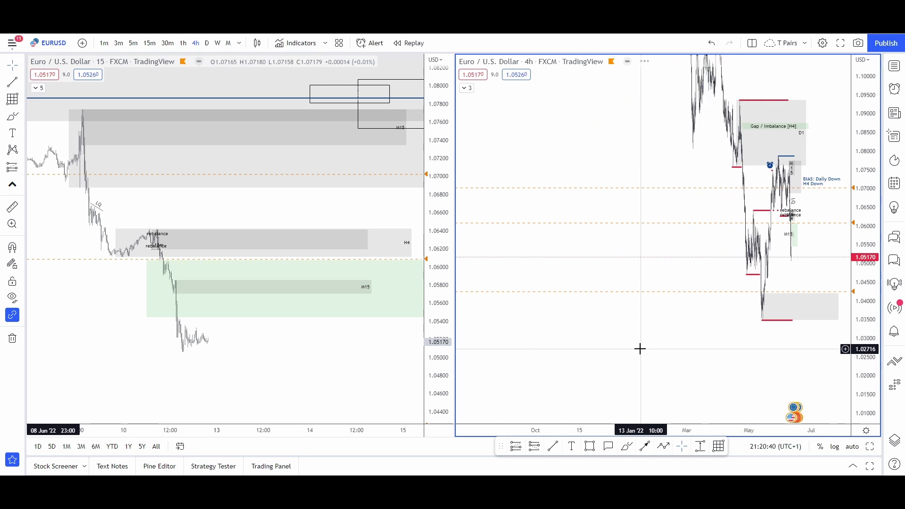
scroll(720, 325, "up", 6)
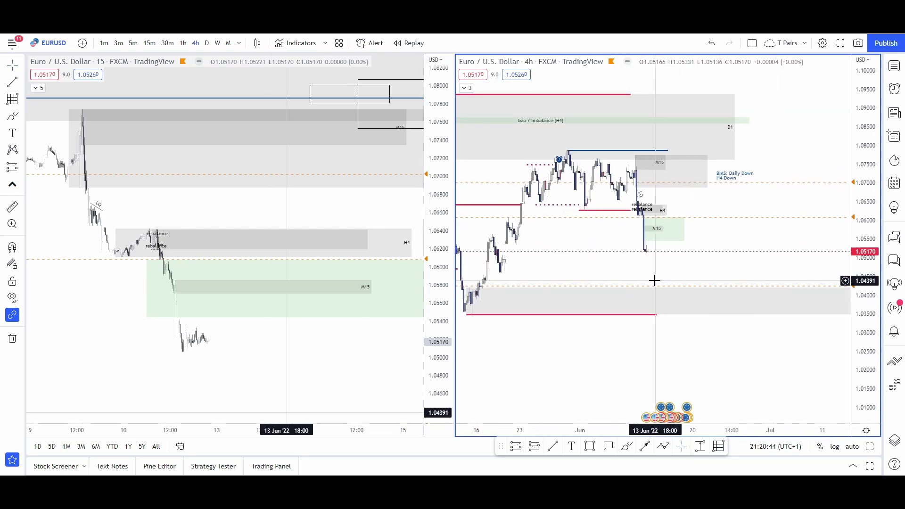
left_click_drag(692, 261, 749, 276)
left_click_drag(865, 203, 865, 275)
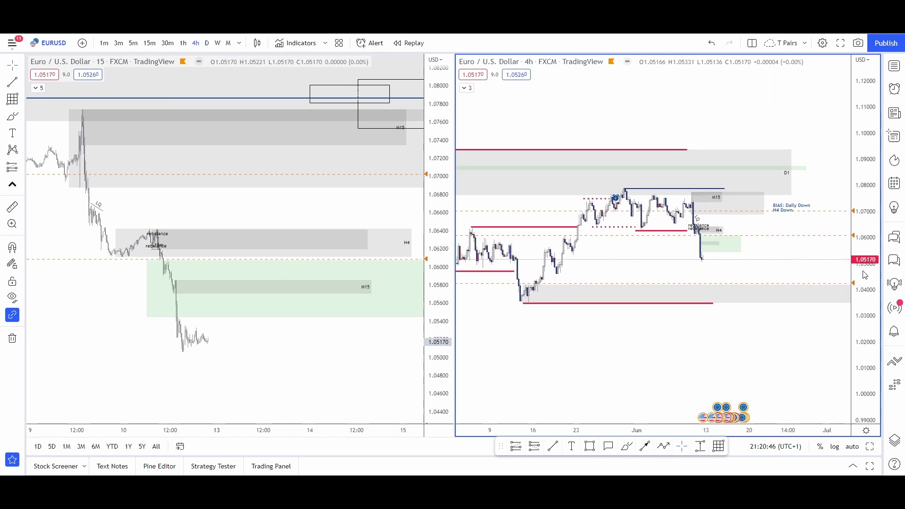
scroll(743, 252, "up", 2)
left_click_drag(770, 251, 810, 264)
left_click_drag(866, 320, 858, 158)
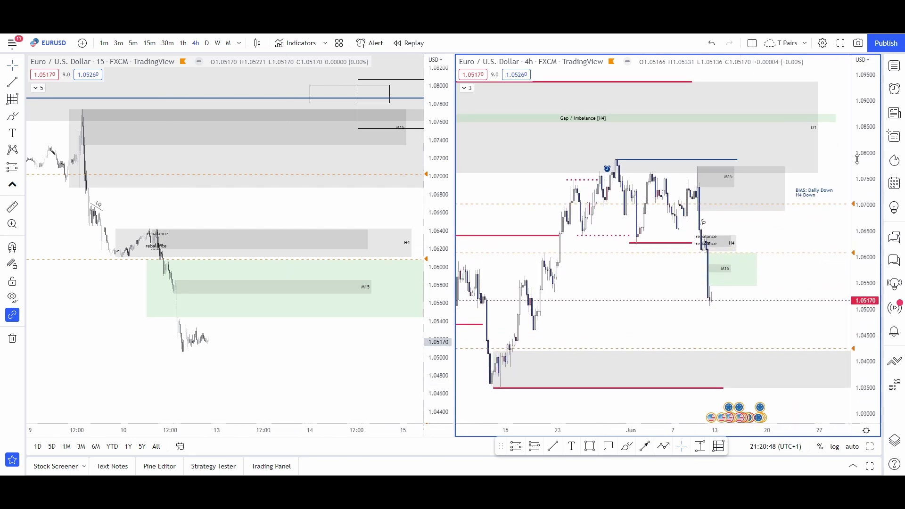
Draw a straight red path arrow on the 4-hour chart from about 1.0525 on 14 June down to about 1.0314 on 22 June
left_click_drag(760, 228, 678, 206)
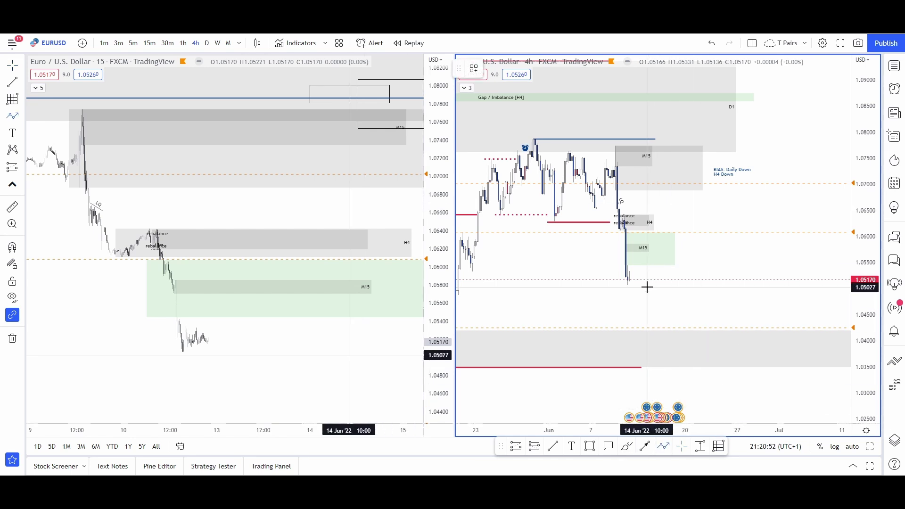
left_click_drag(647, 276, 694, 359)
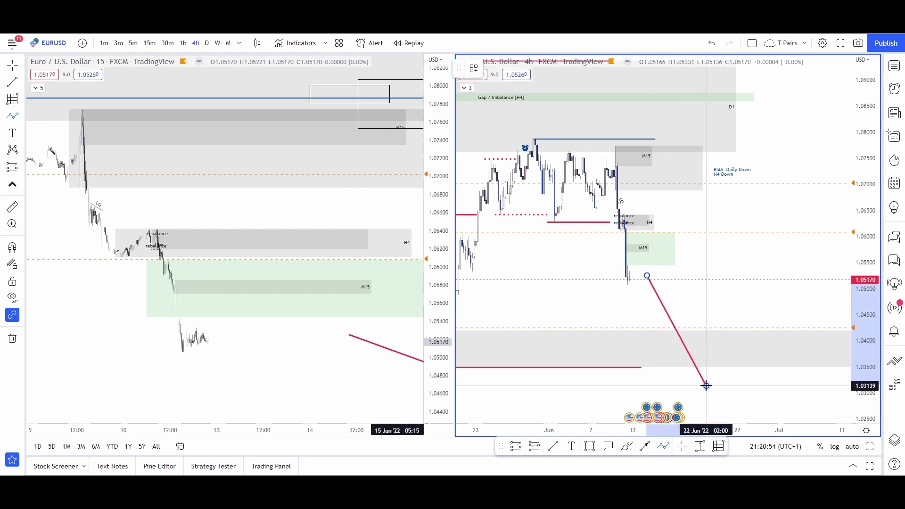
left_click(702, 347)
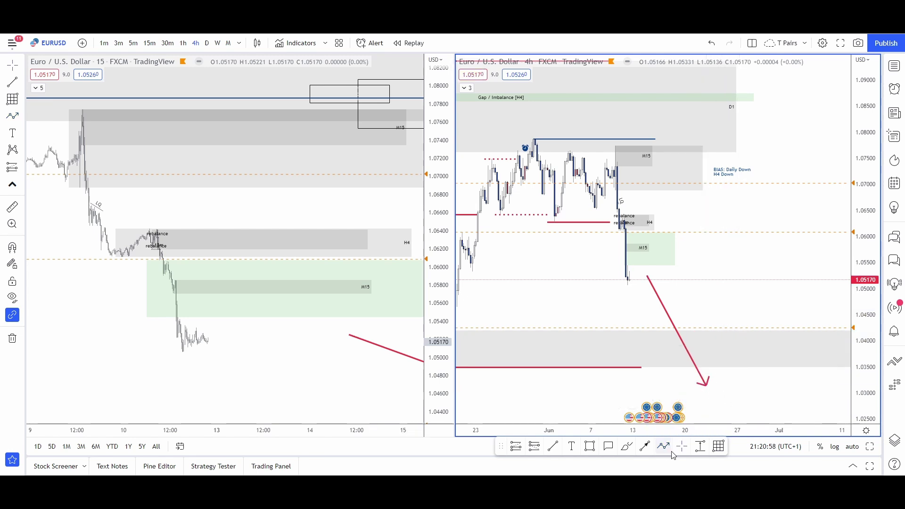
Draw a zigzag path arrow on the 4-hour chart from about 1.0521 down into the lower grey zone and up to about 1.0818
left_click(682, 278)
left_click(692, 302)
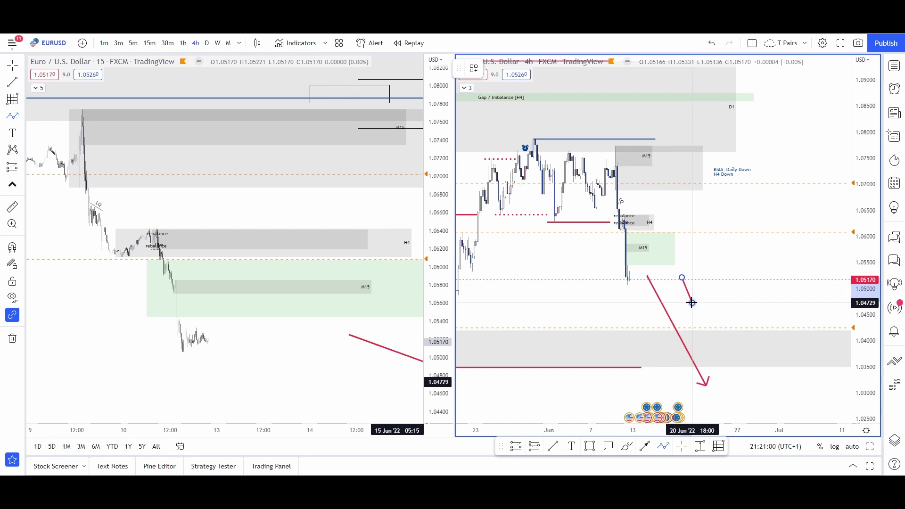
left_click(706, 291)
left_click(706, 317)
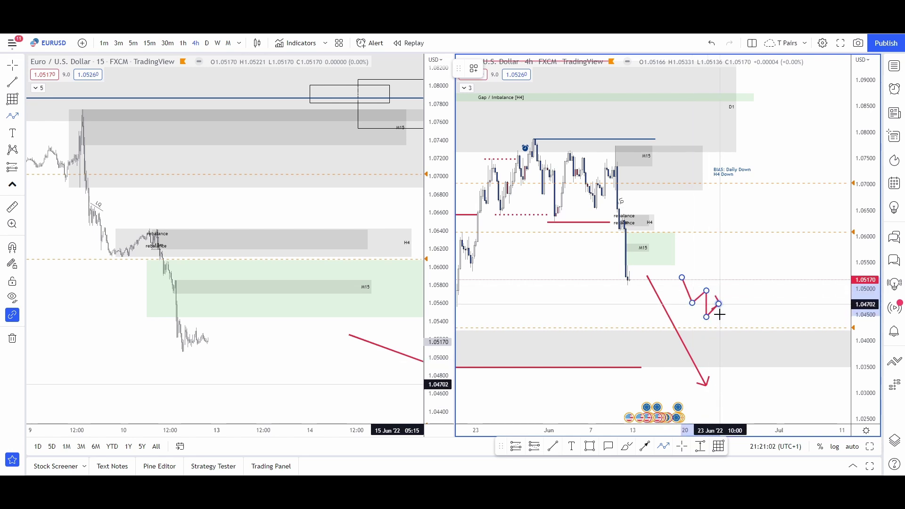
left_click(749, 293)
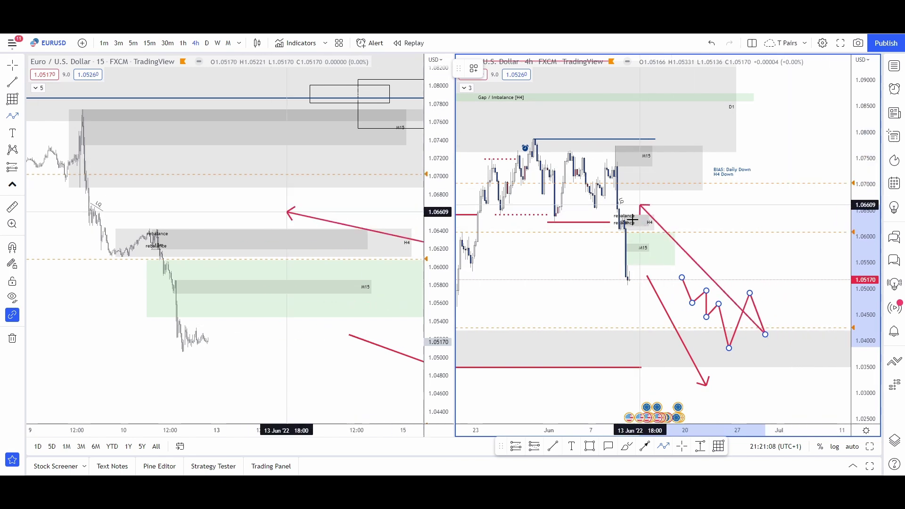
double_click(806, 123)
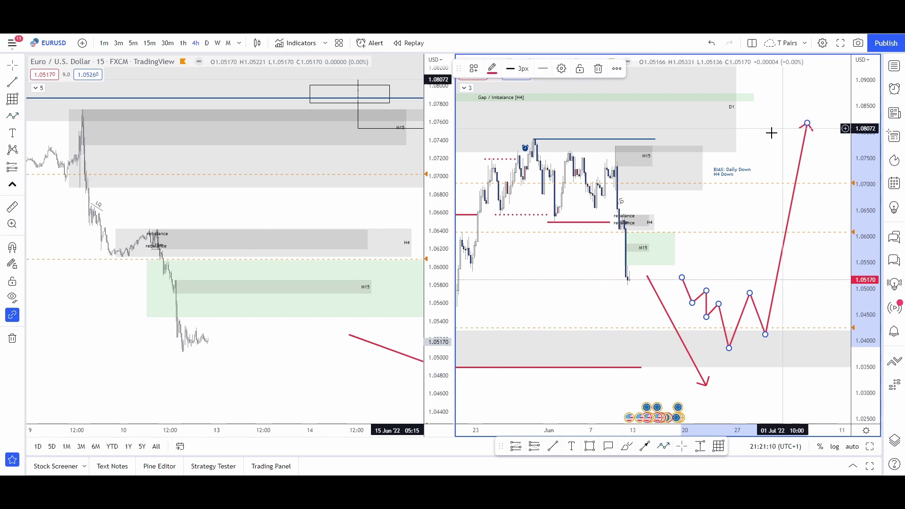
left_click(772, 132)
Examine the D1 supply zone, its April high and the H4 imbalance against the projected paths on the 4-hour chart
left_click_drag(778, 146, 826, 160)
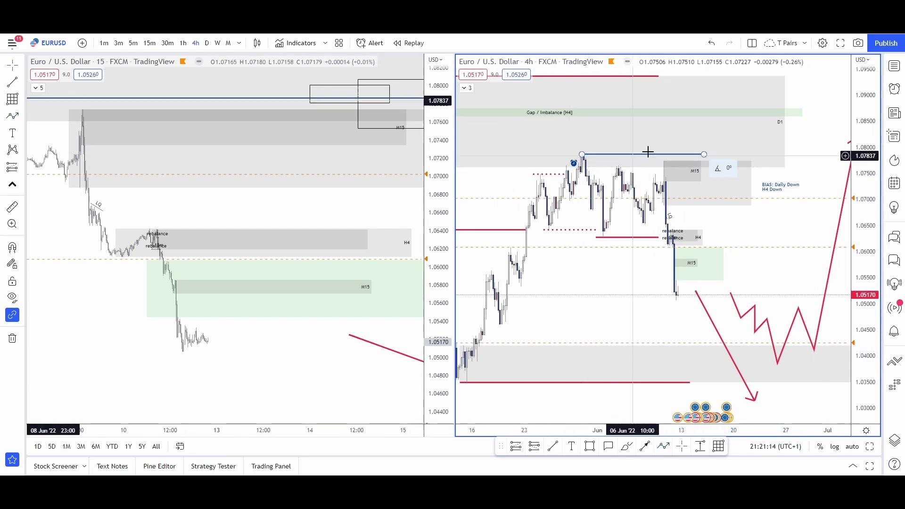
left_click_drag(797, 167, 774, 188)
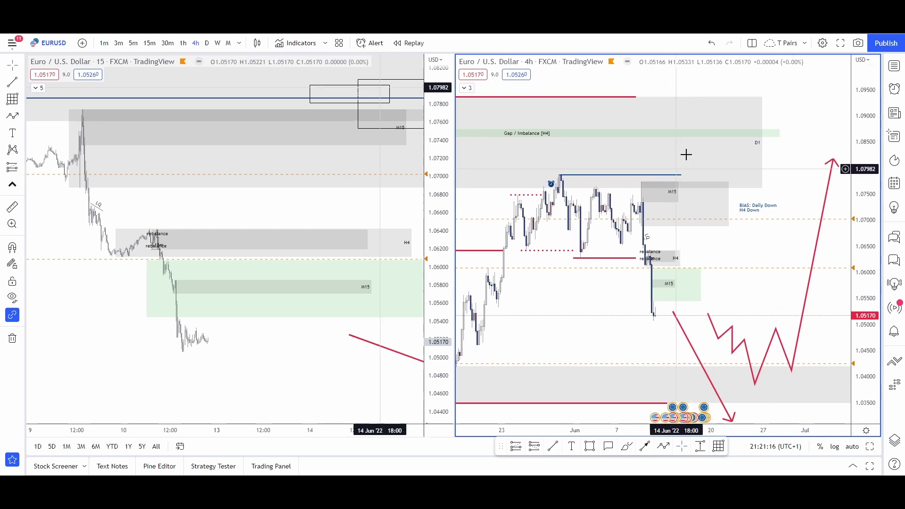
scroll(785, 155, "down", 6)
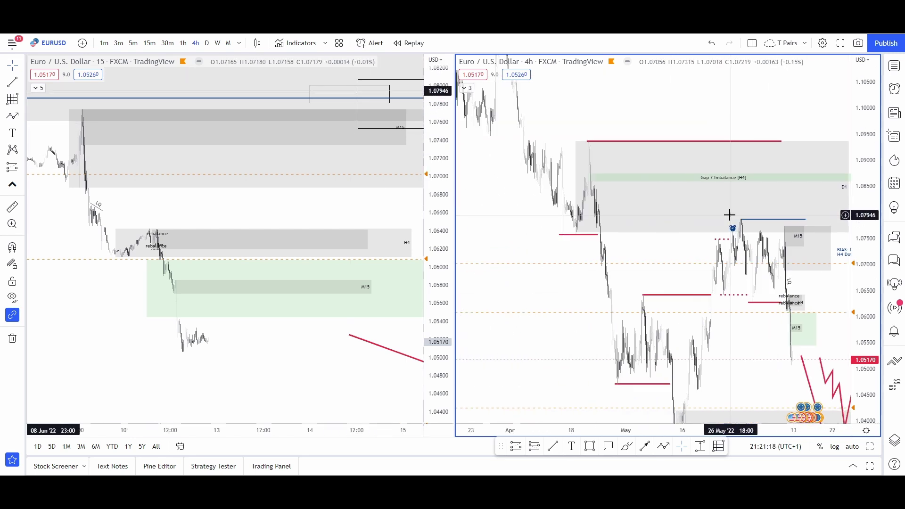
scroll(589, 162, "up", 5)
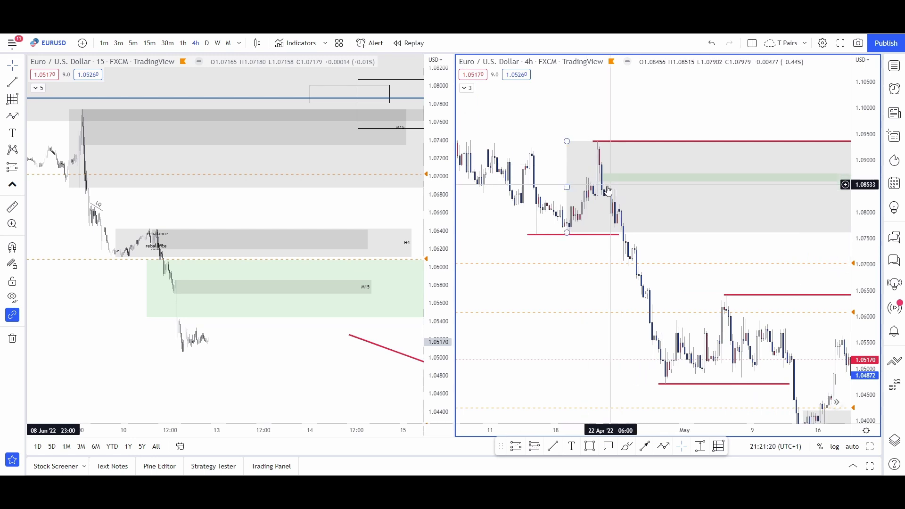
left_click_drag(670, 131, 495, 159)
scroll(665, 276, "right", 8)
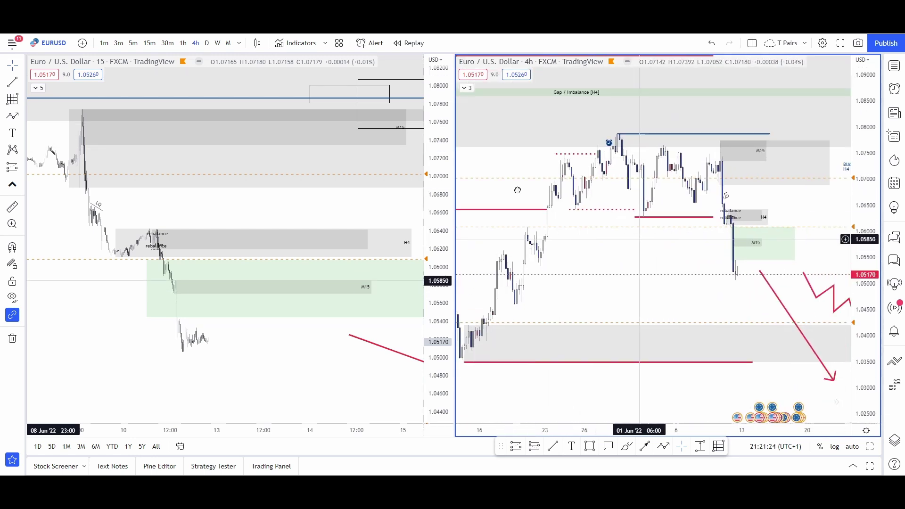
Delete the straight falling arrow and the zigzag path arrow from the 4-hour chart
left_click(692, 243)
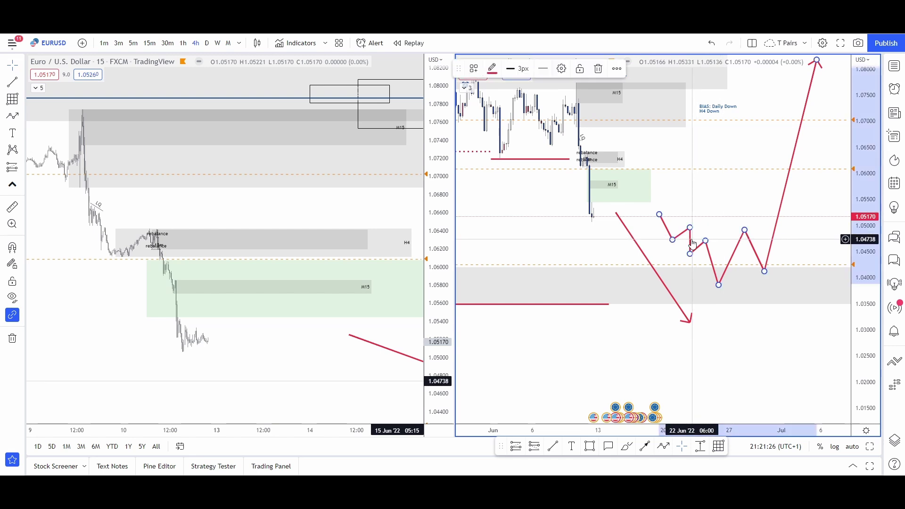
key("ctrl+z")
scroll(691, 242, "left", 5)
left_click_drag(696, 250, 587, 215)
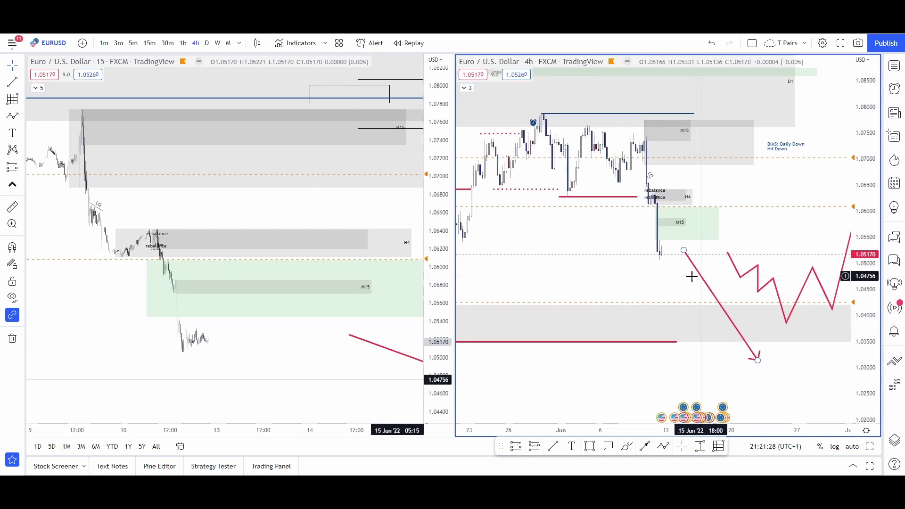
left_click_drag(681, 267, 689, 304)
key("Delete")
key("Delete")
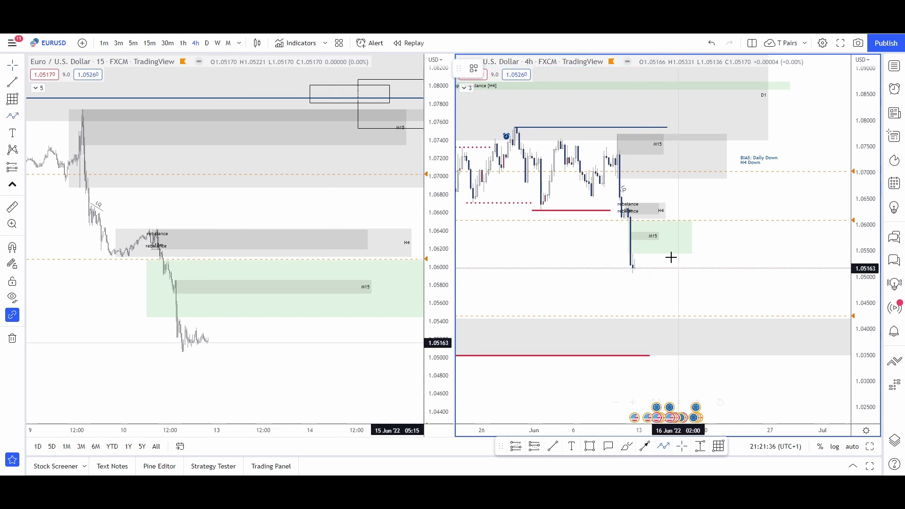
Draw a path arrow on the 4-hour chart from about 1.0517, zigzagging up to about 1.0630 in the H4 zone and falling to about 1.0390
left_click(641, 268)
left_click(665, 241)
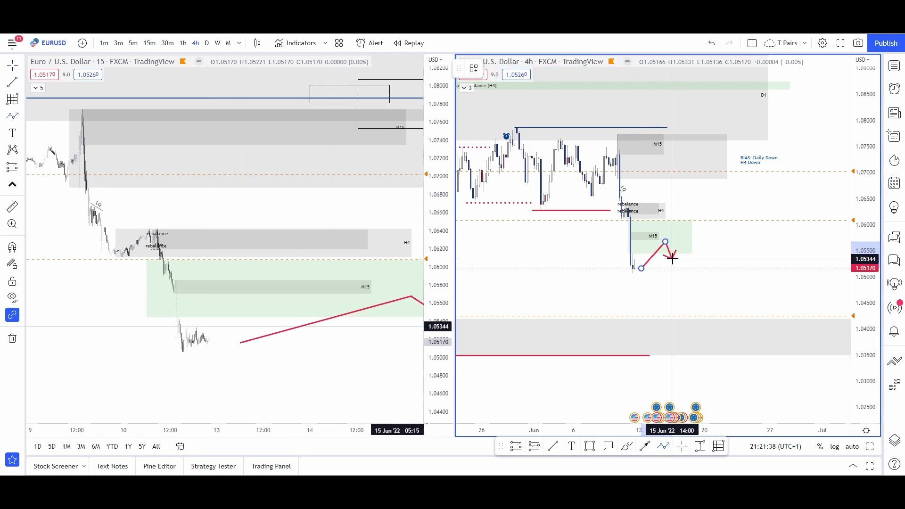
left_click(672, 259)
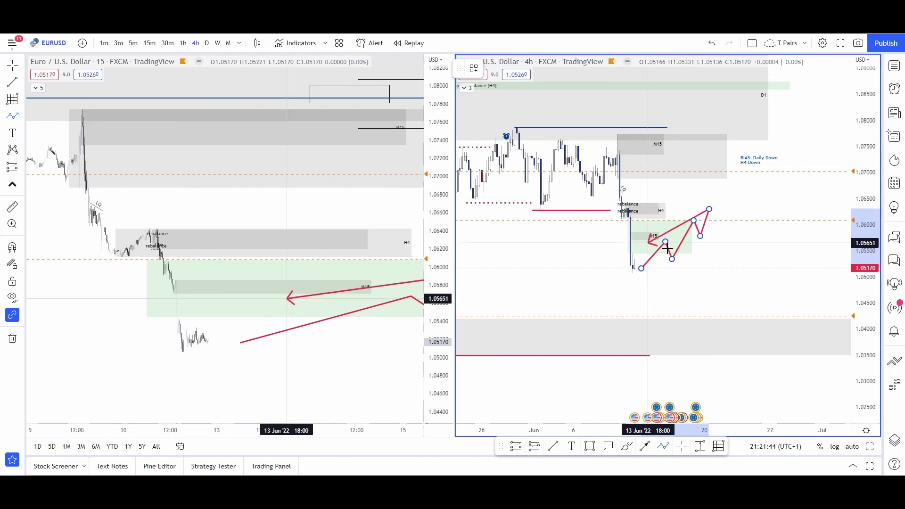
double_click(768, 334)
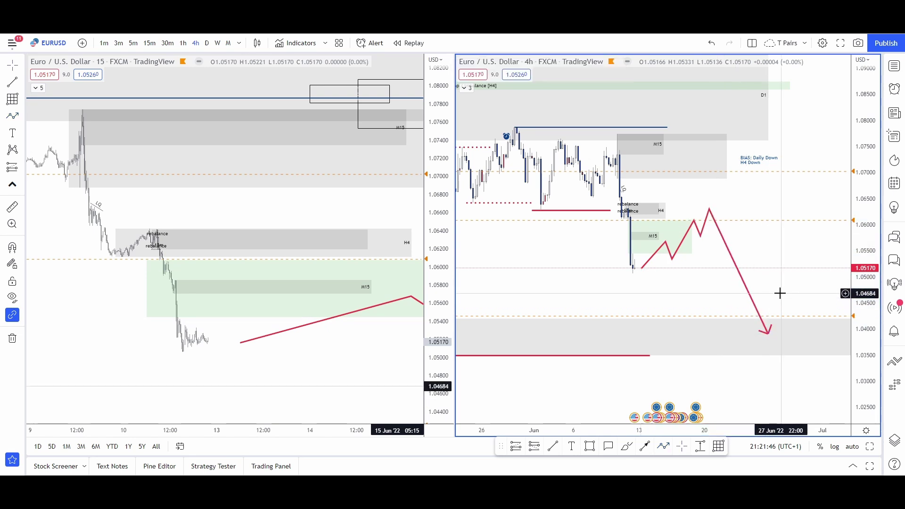
Delete the red zigzag path arrow that ends in the lower grey zone from the 4-hour chart
left_click(726, 247)
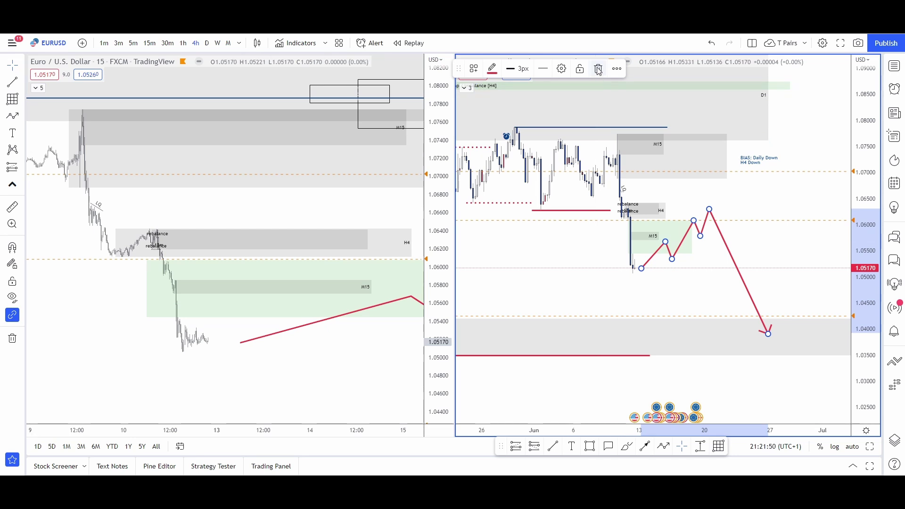
left_click(598, 69)
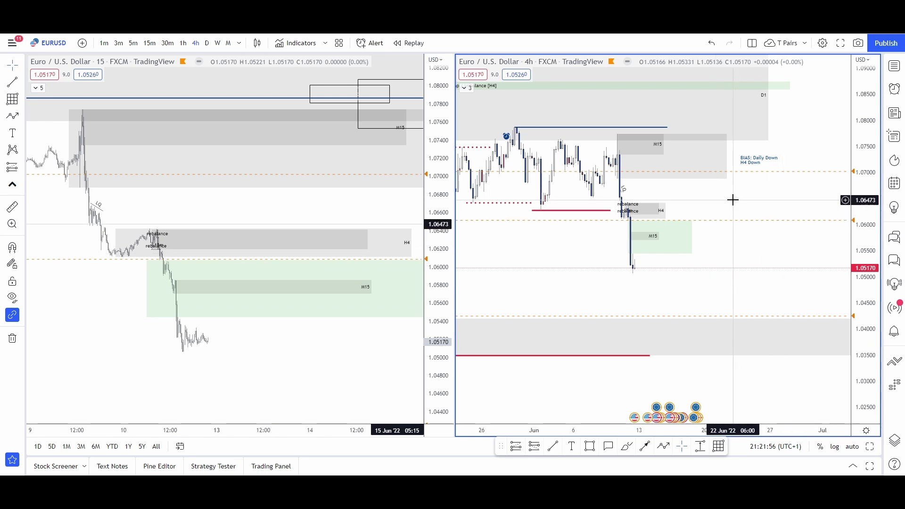
Examine the 4-hour price structure from the D1 supply zone and H4 imbalance down to the lower grey zone, back to April
left_click_drag(737, 210, 804, 248)
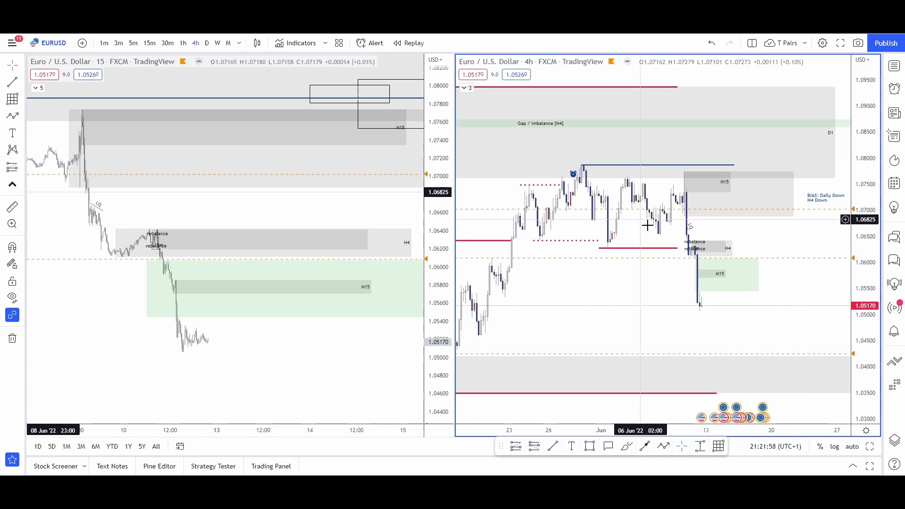
scroll(698, 241, "down", 3)
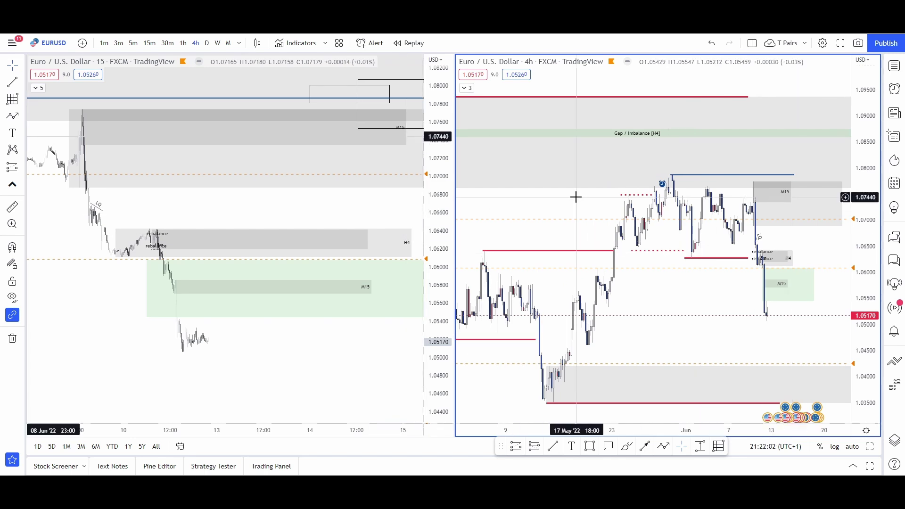
scroll(584, 229, "down", 1)
scroll(623, 224, "down", 1)
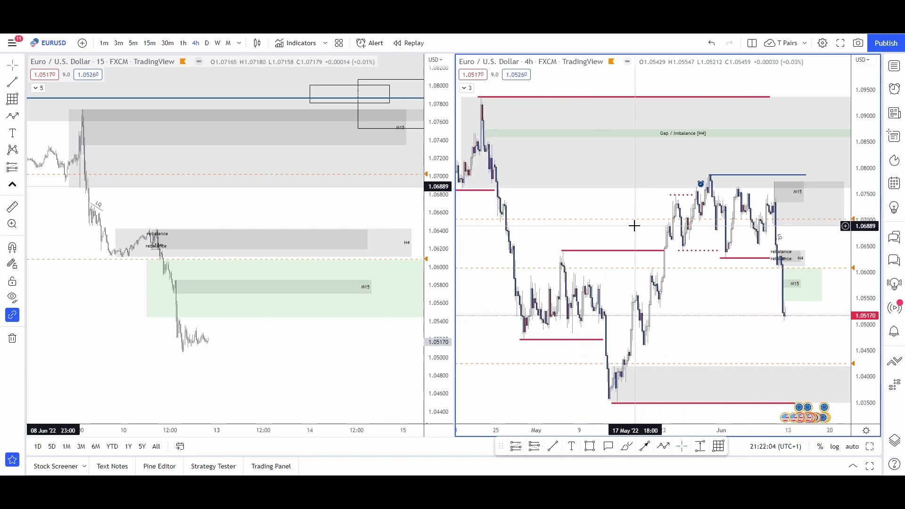
mouse_move(636, 229)
left_mouse_down()
mouse_move(657, 232)
mouse_move(645, 226)
left_mouse_up()
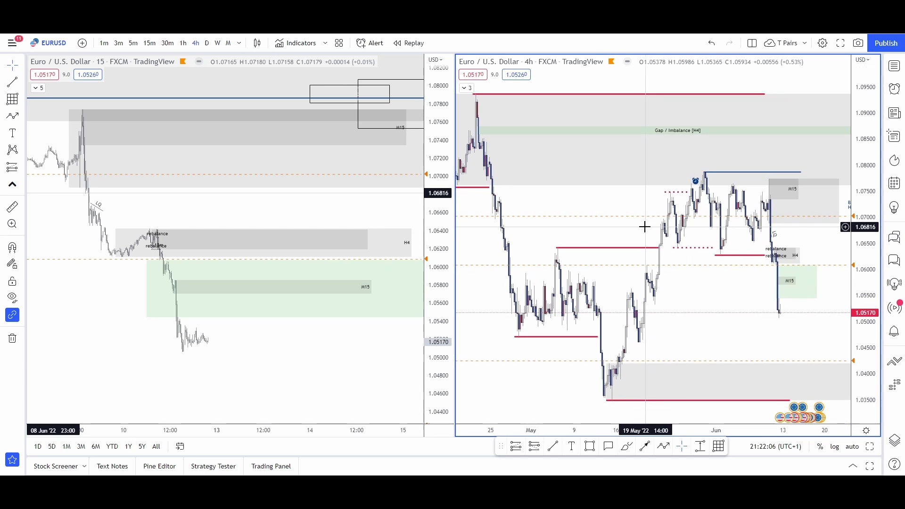
scroll(645, 230, "up", 1)
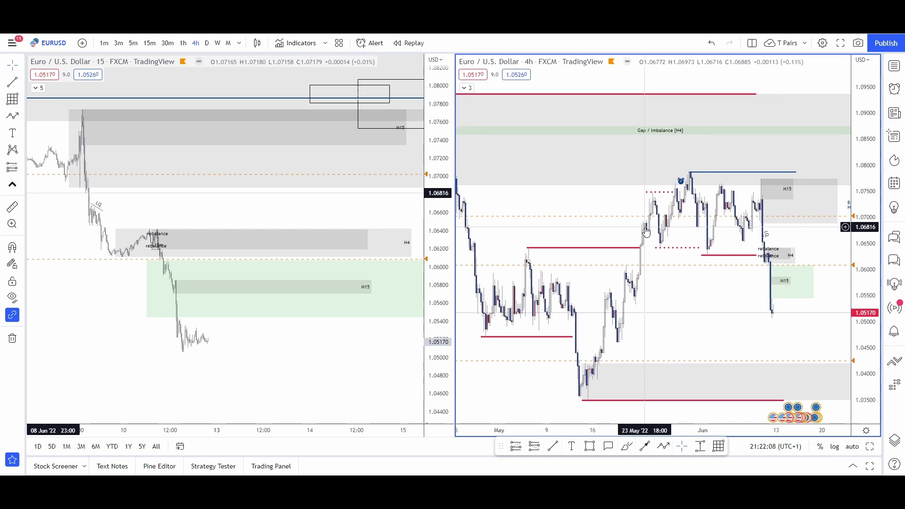
scroll(644, 229, "up", 1)
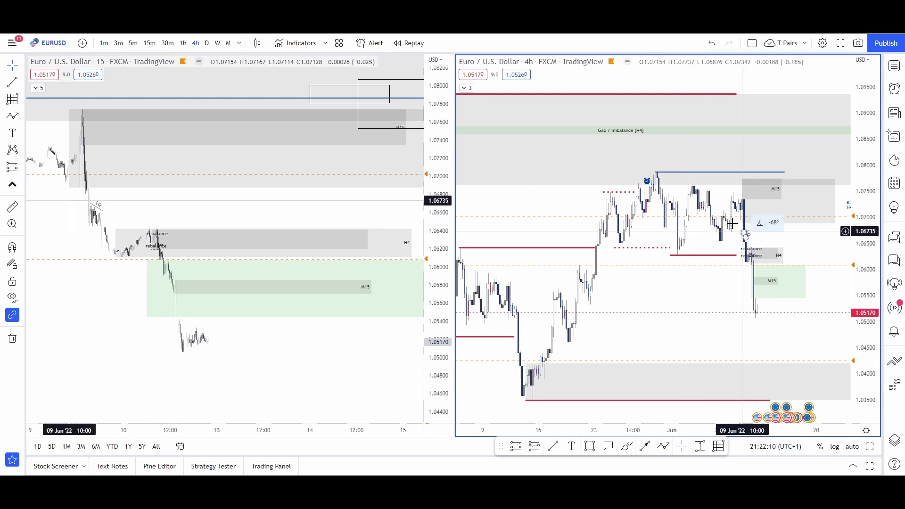
left_click_drag(783, 238, 726, 243)
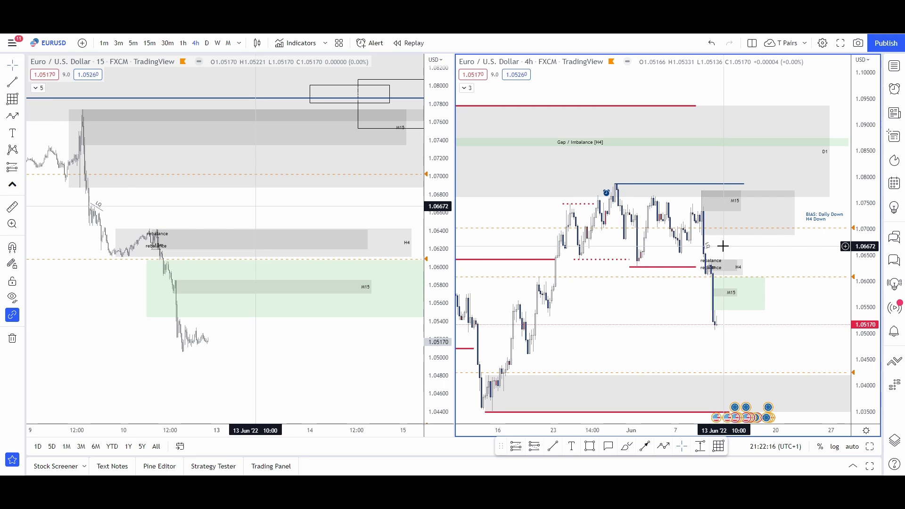
scroll(723, 246, "up", 4)
scroll(724, 246, "down", 4)
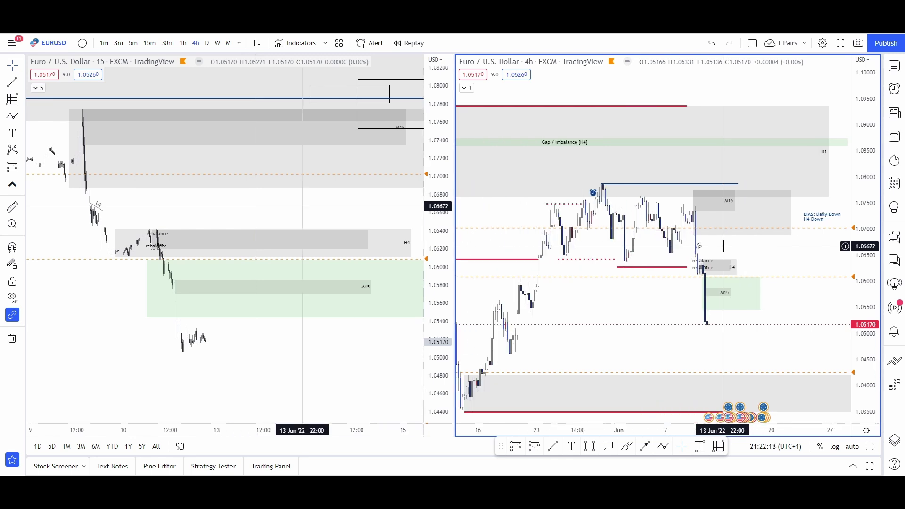
left_click_drag(740, 247, 788, 241)
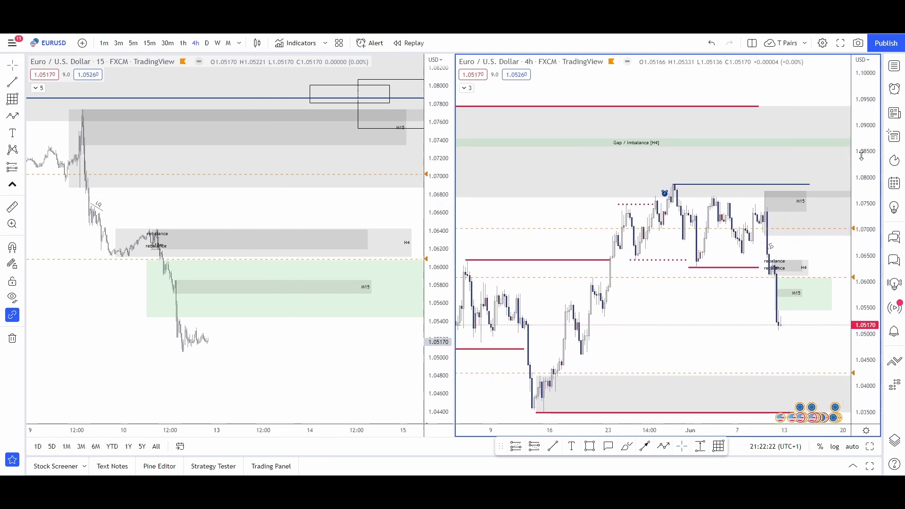
left_click_drag(861, 156, 862, 286)
scroll(760, 262, "down", 7)
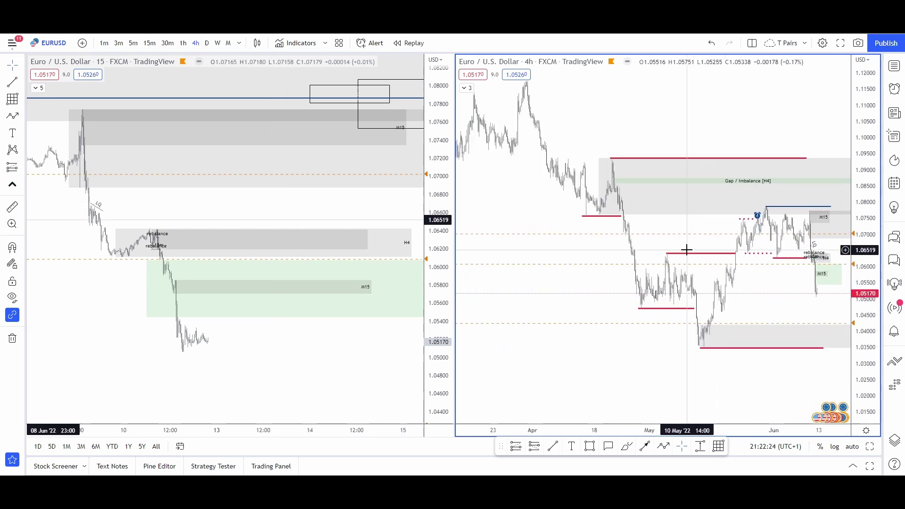
left_click_drag(696, 252, 809, 308)
left_click_drag(644, 238, 507, 161)
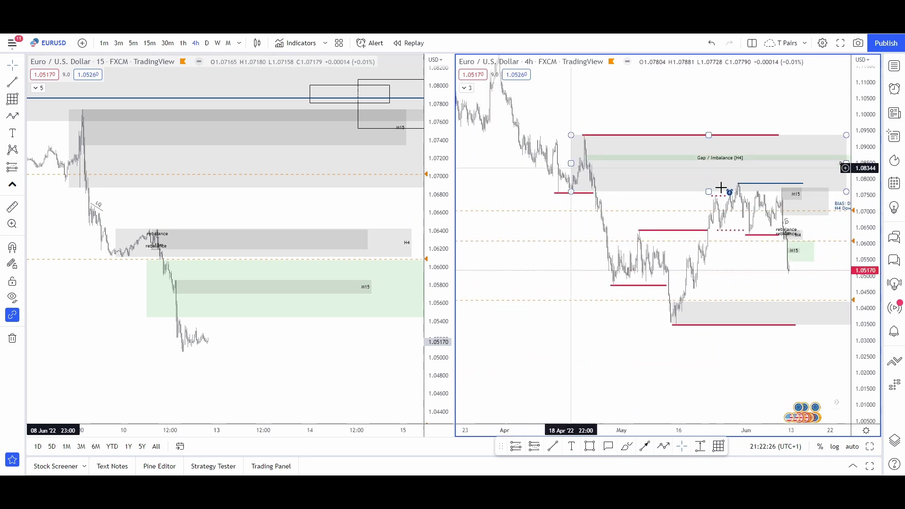
scroll(722, 188, "up", 4)
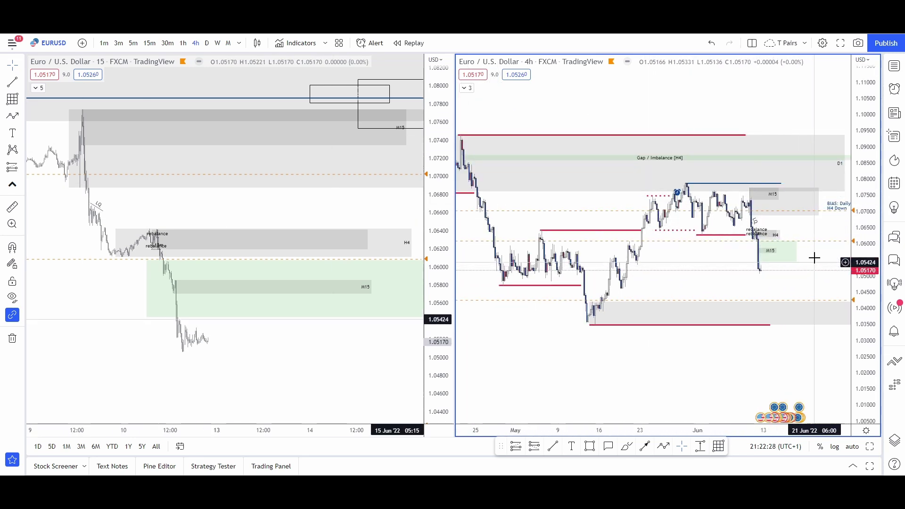
left_click_drag(814, 256, 772, 279)
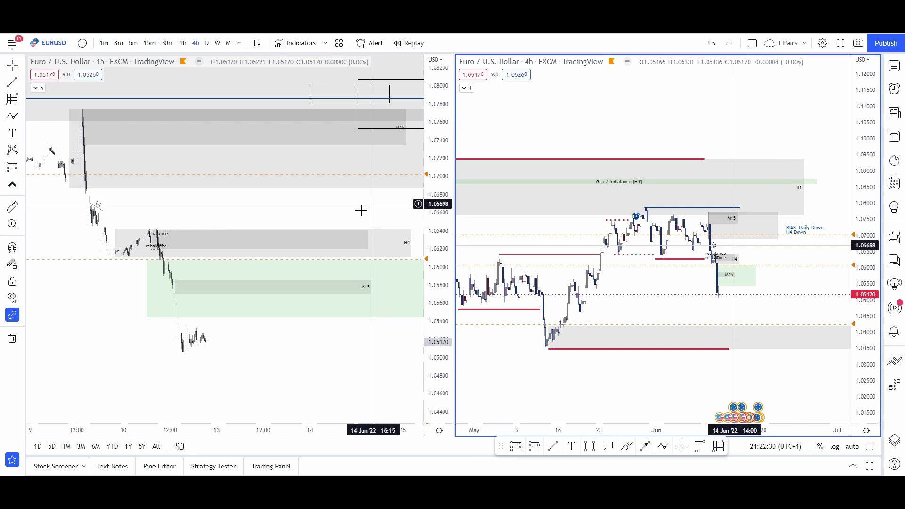
Examine the M15 and H4 zones, rebalance marks and imbalance on the 15-minute chart, comparing them with the 4-hour chart
scroll(360, 210, "down", 5)
left_click_drag(443, 292, 443, 337)
scroll(317, 291, "up", 4)
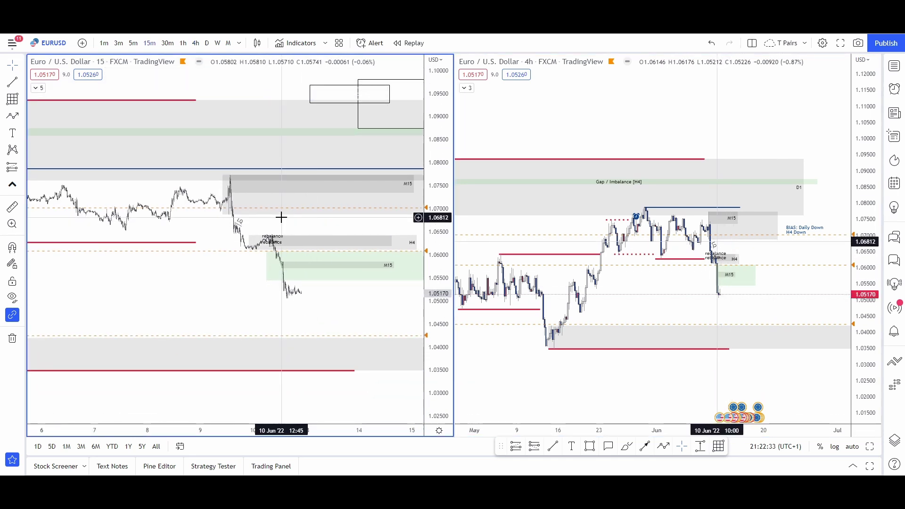
scroll(281, 218, "up", 1)
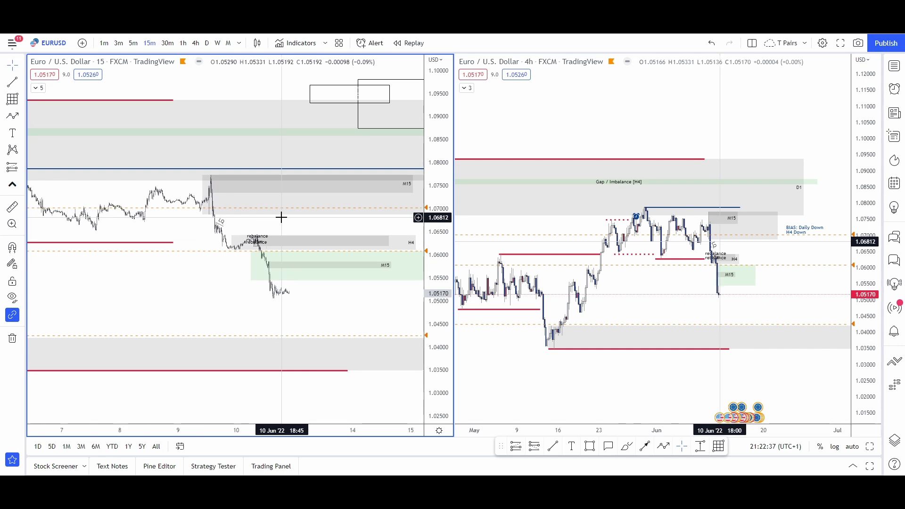
scroll(281, 217, "up", 3)
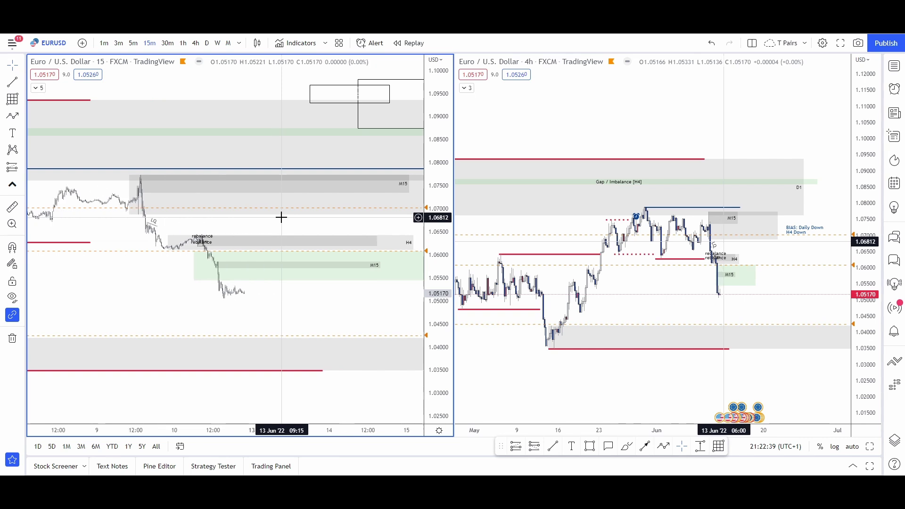
scroll(279, 220, "down", 4)
left_click_drag(435, 246, 435, 94)
scroll(390, 198, "up", 4)
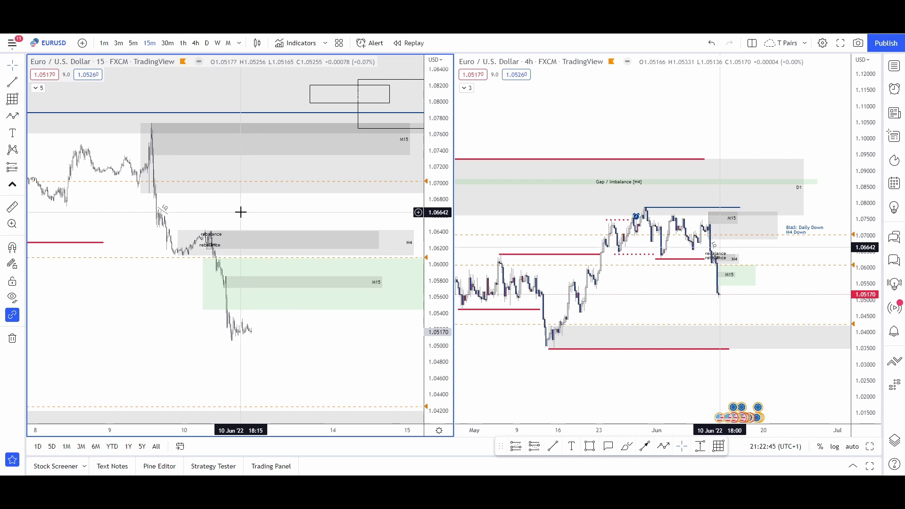
left_click_drag(236, 217, 368, 226)
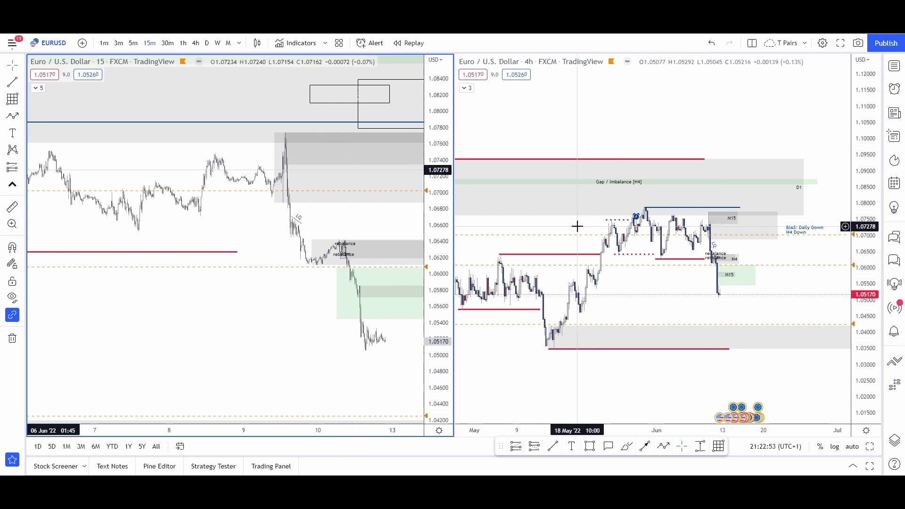
scroll(734, 255, "up", 3)
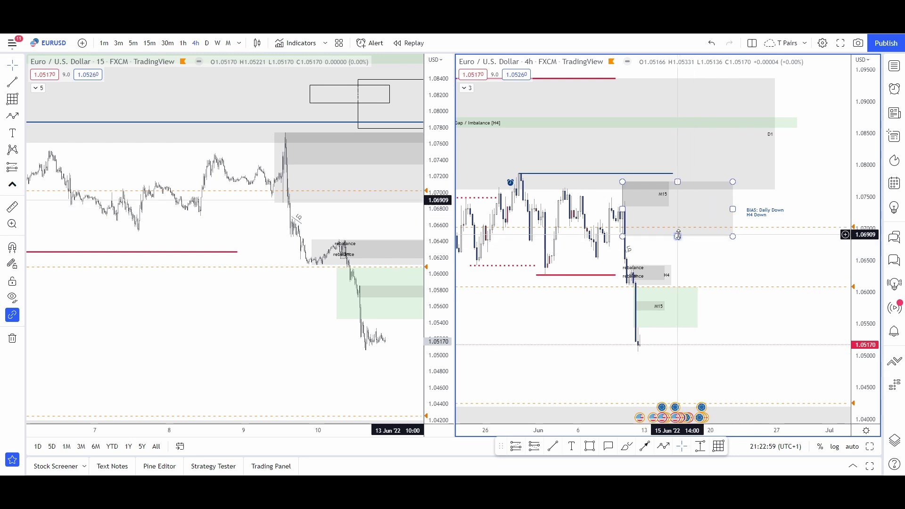
left_click_drag(272, 236, 305, 258)
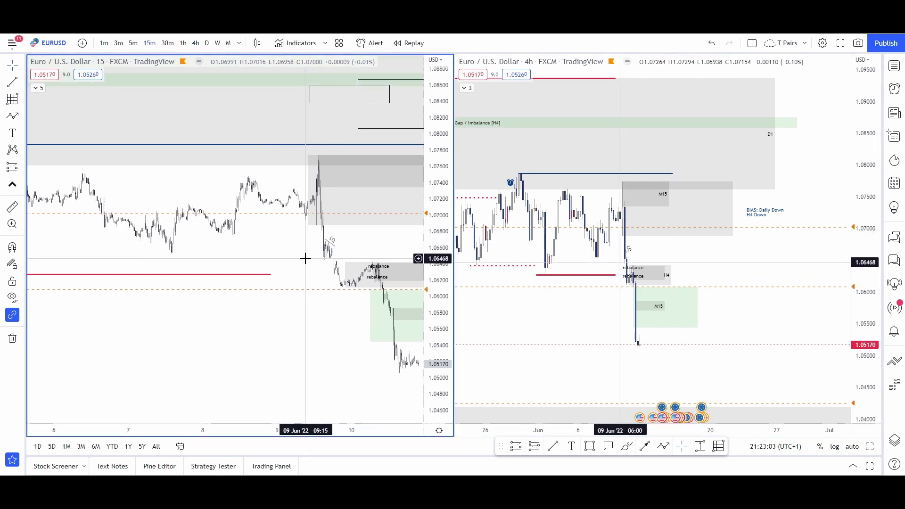
scroll(305, 258, "up", 4)
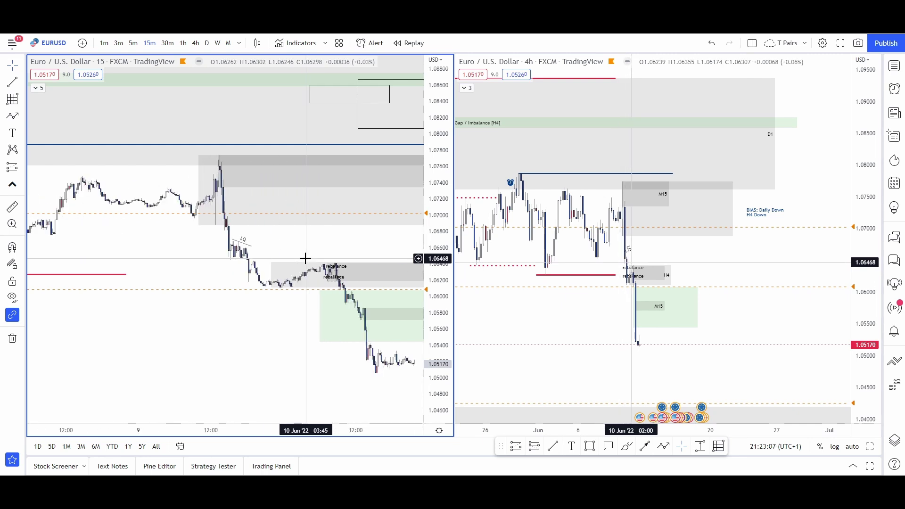
scroll(305, 258, "down", 3)
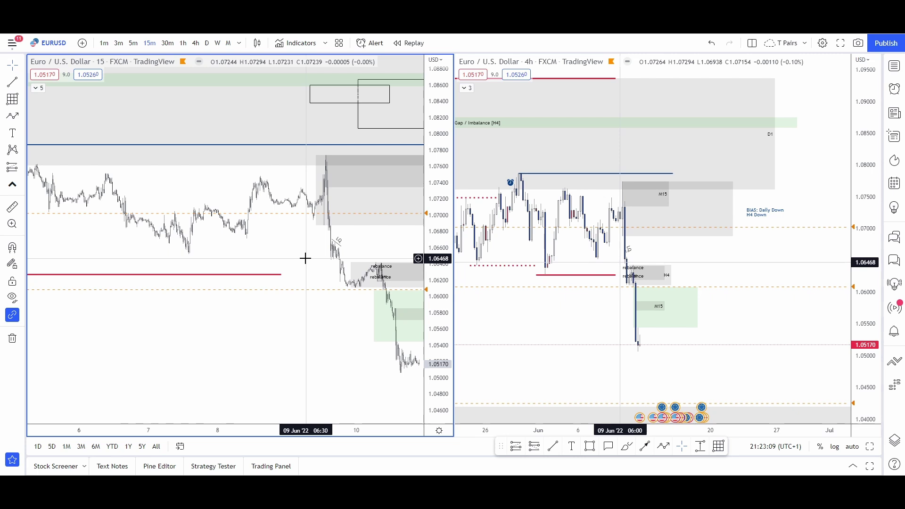